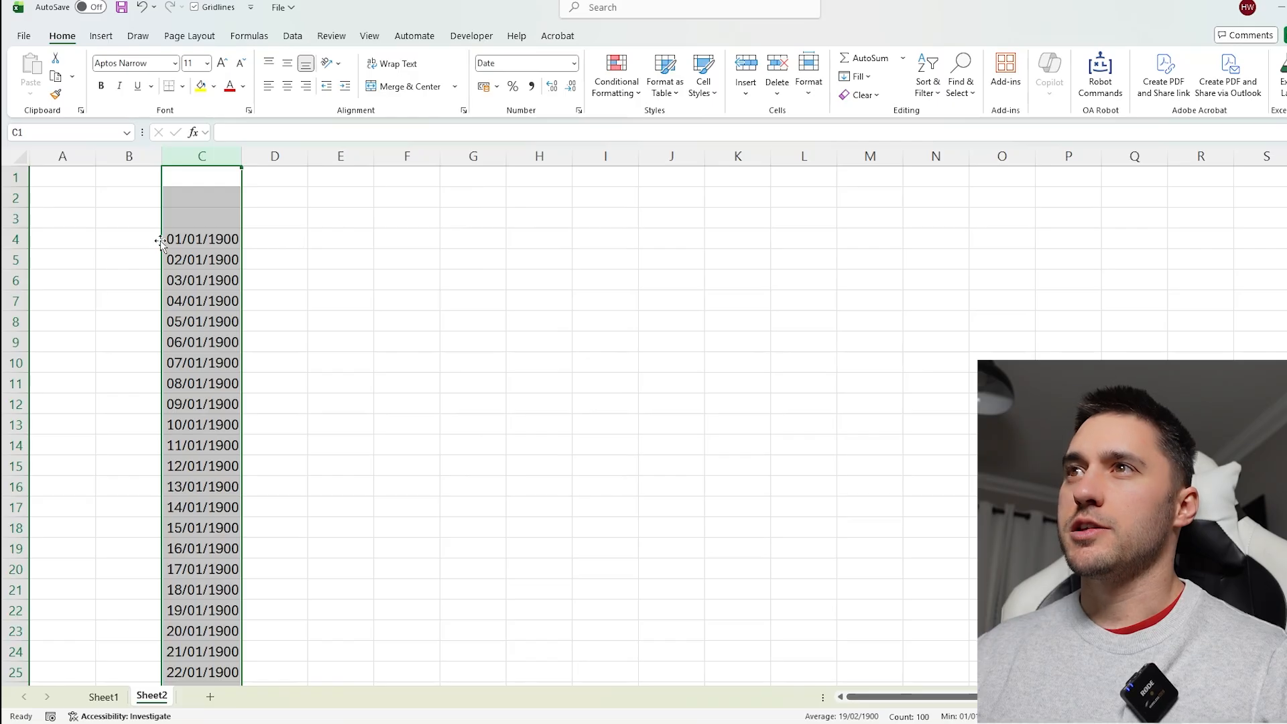
Generate the numbers 1 to 100 from cell B4 downward with the formula =SEQUENCE(100).
left_click(141, 240)
type("=ser")
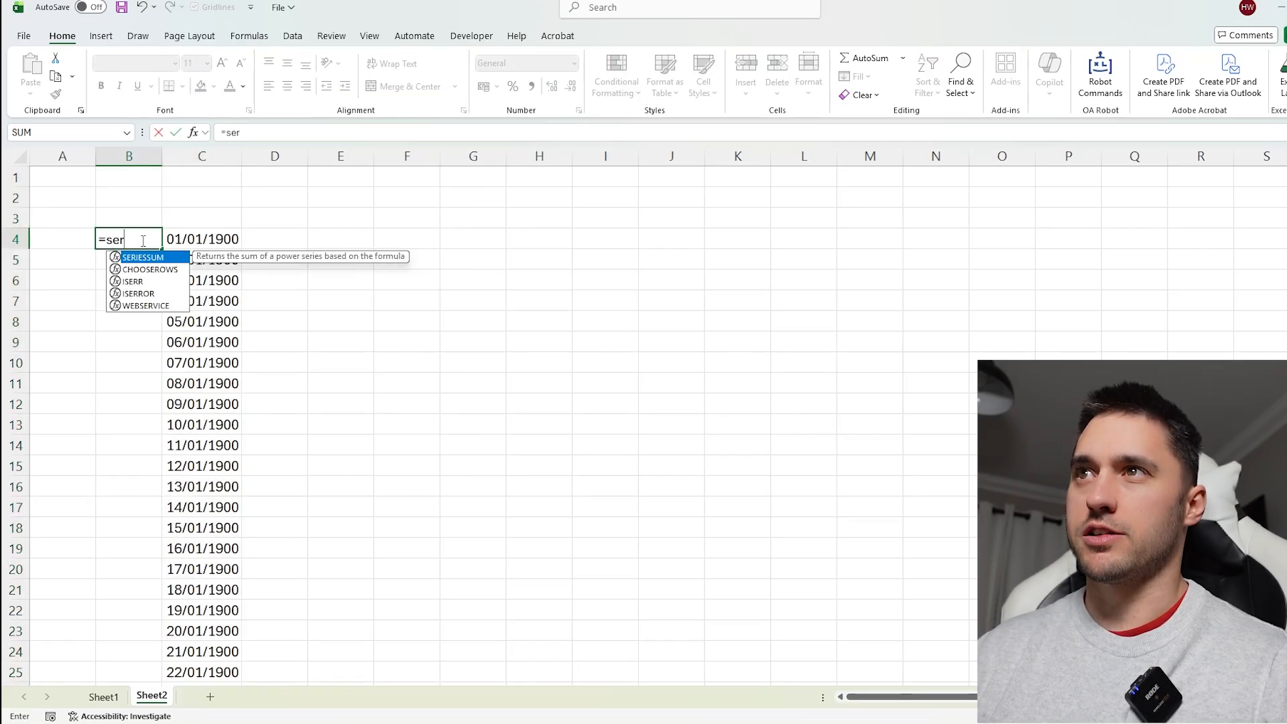
key("BackSpace")
type("qu")
key("Tab")
type("100")
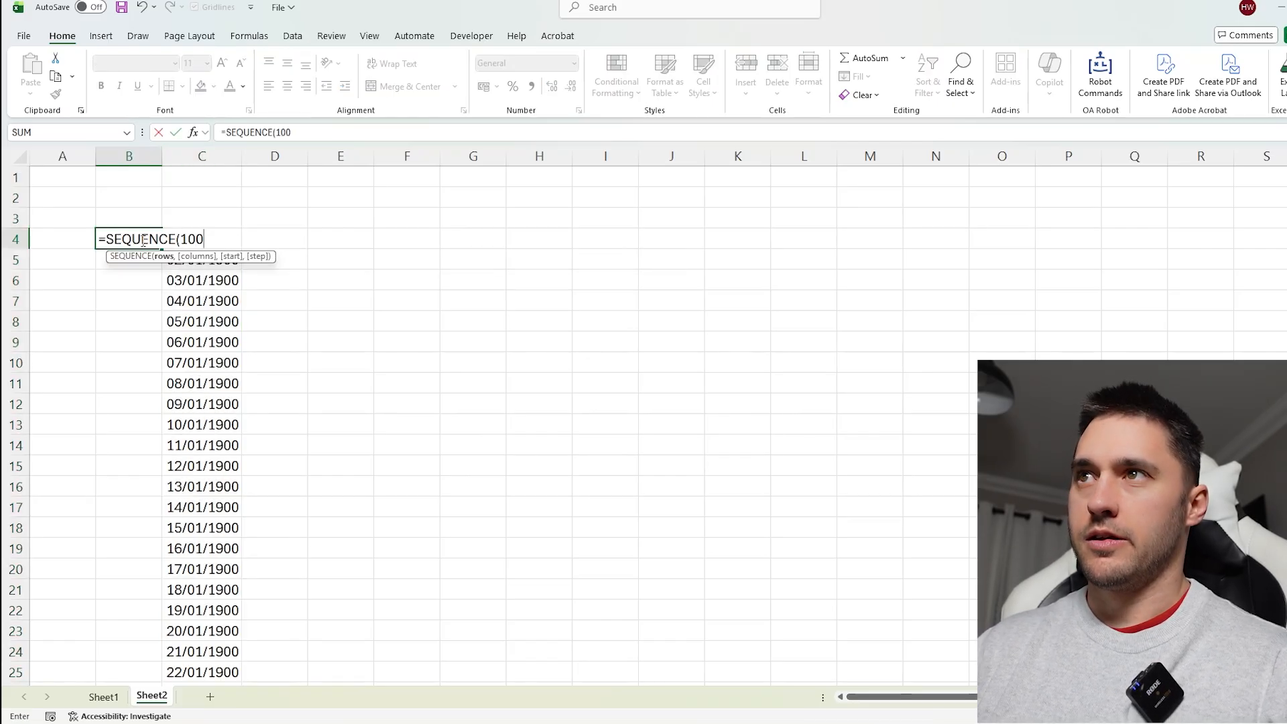
key("Return")
Test in D4 whether B4 equals C4 with the formula =B4=C4, and clear that cell.
left_click(281, 238)
type("=")
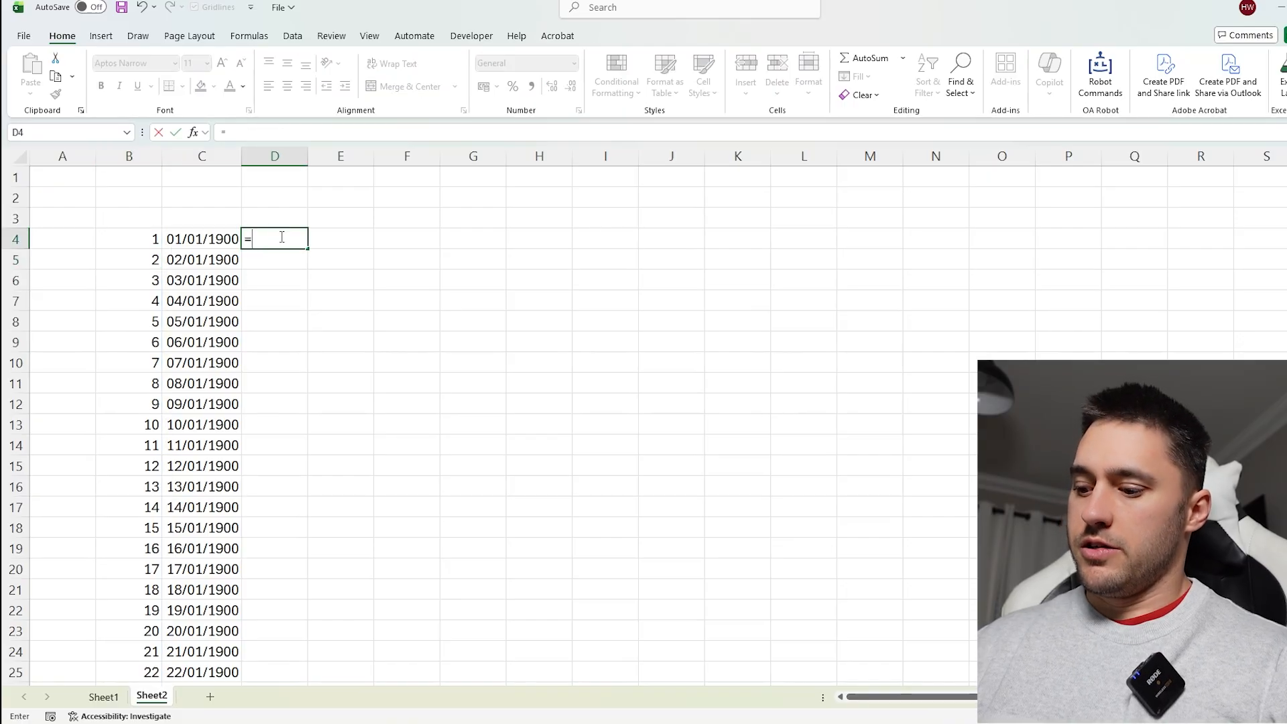
key("Left")
key("Left")
type("=")
key("Left")
key("Return")
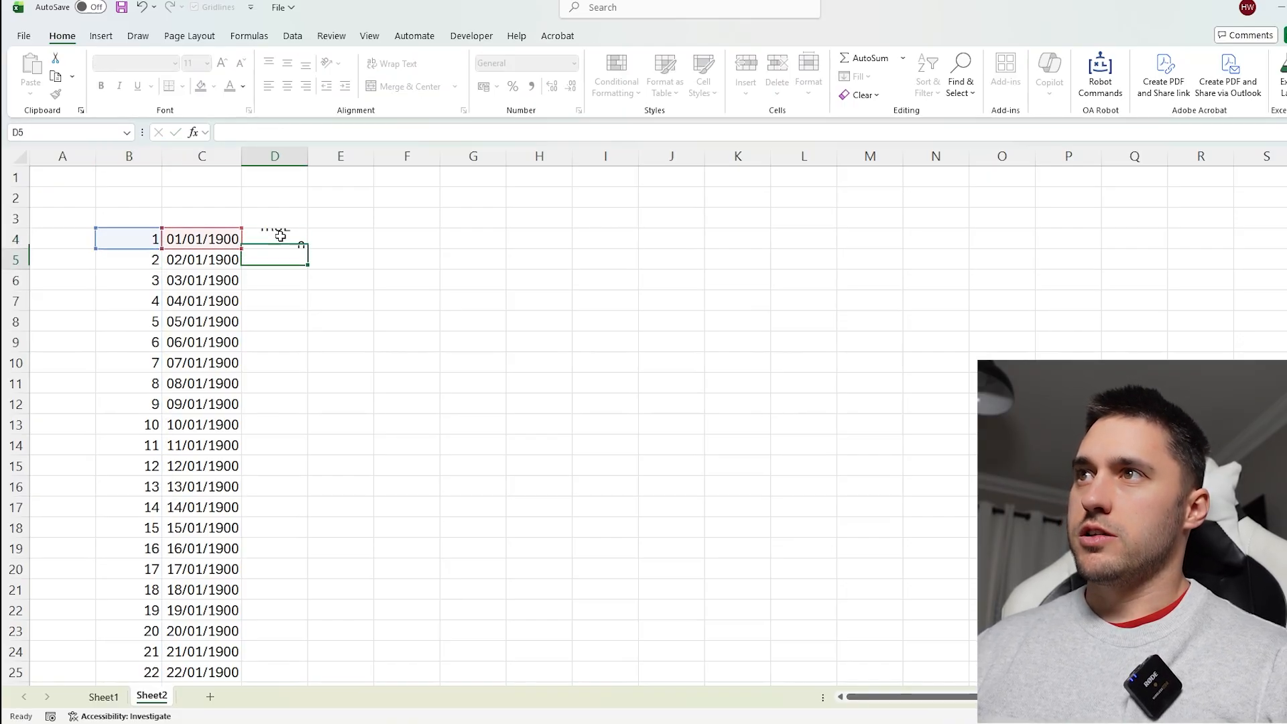
left_click(218, 239)
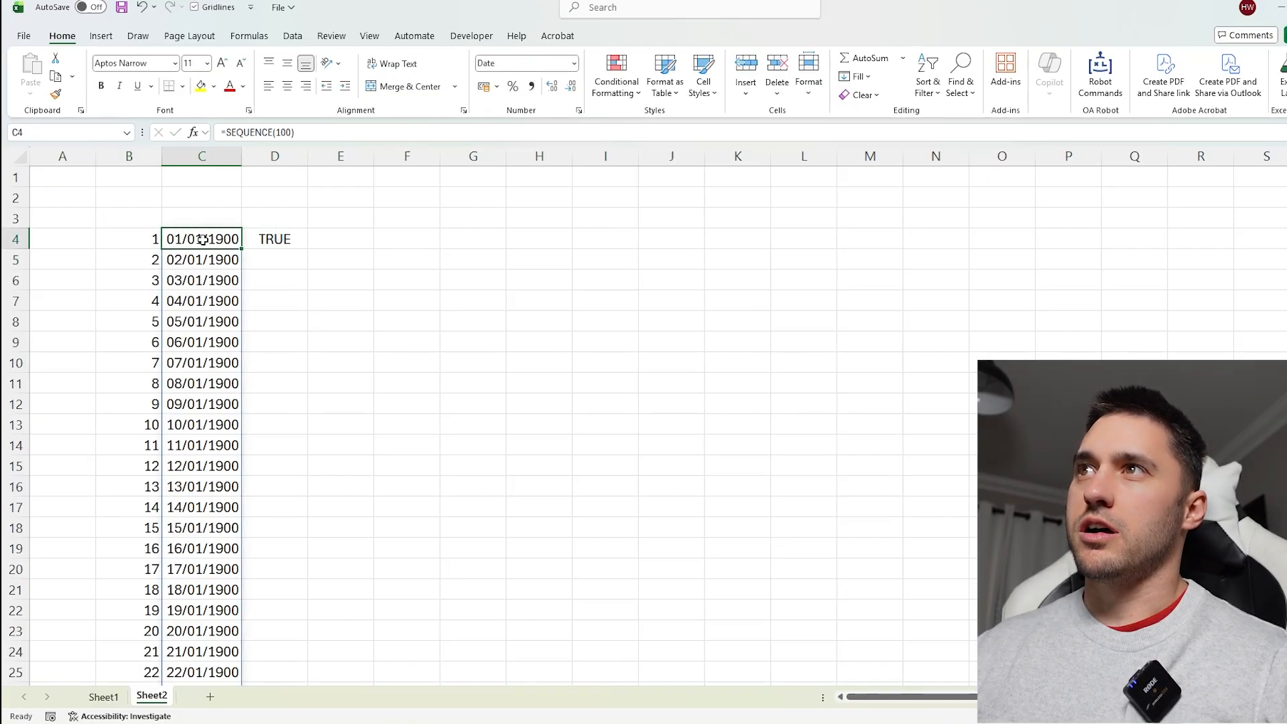
left_click(275, 243)
key("Delete")
left_click(210, 239)
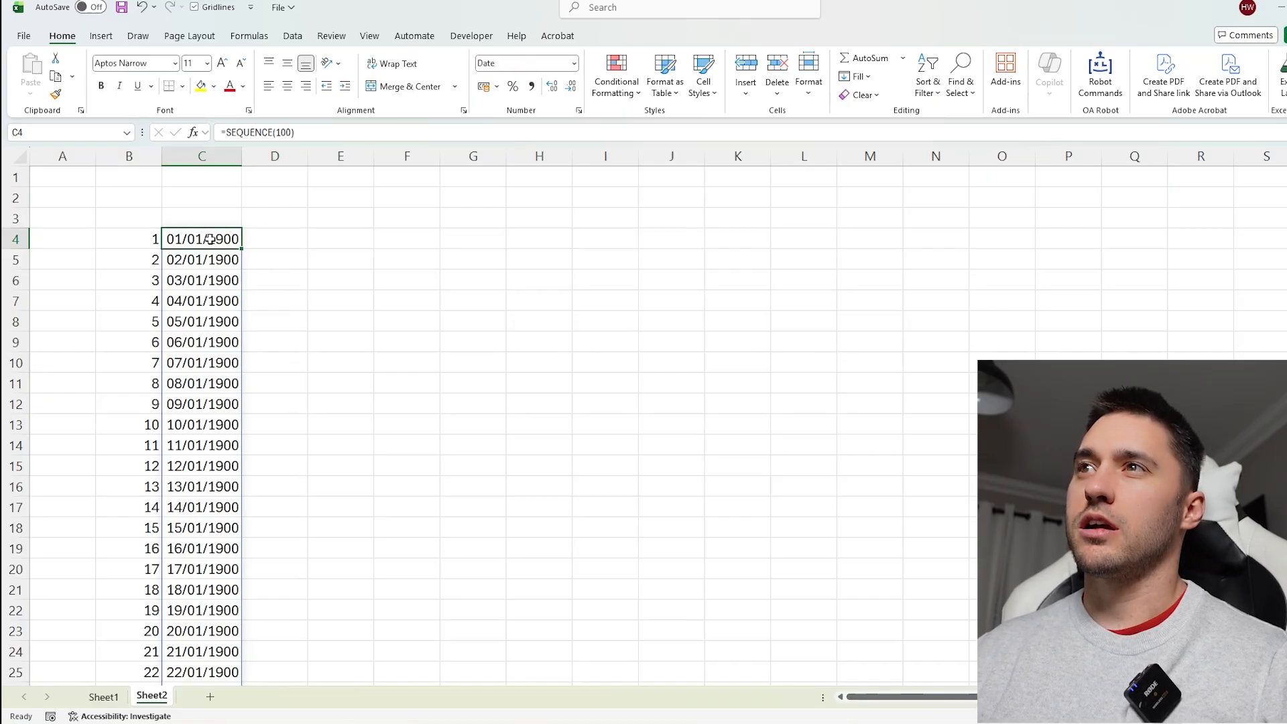
key("ctrl+space")
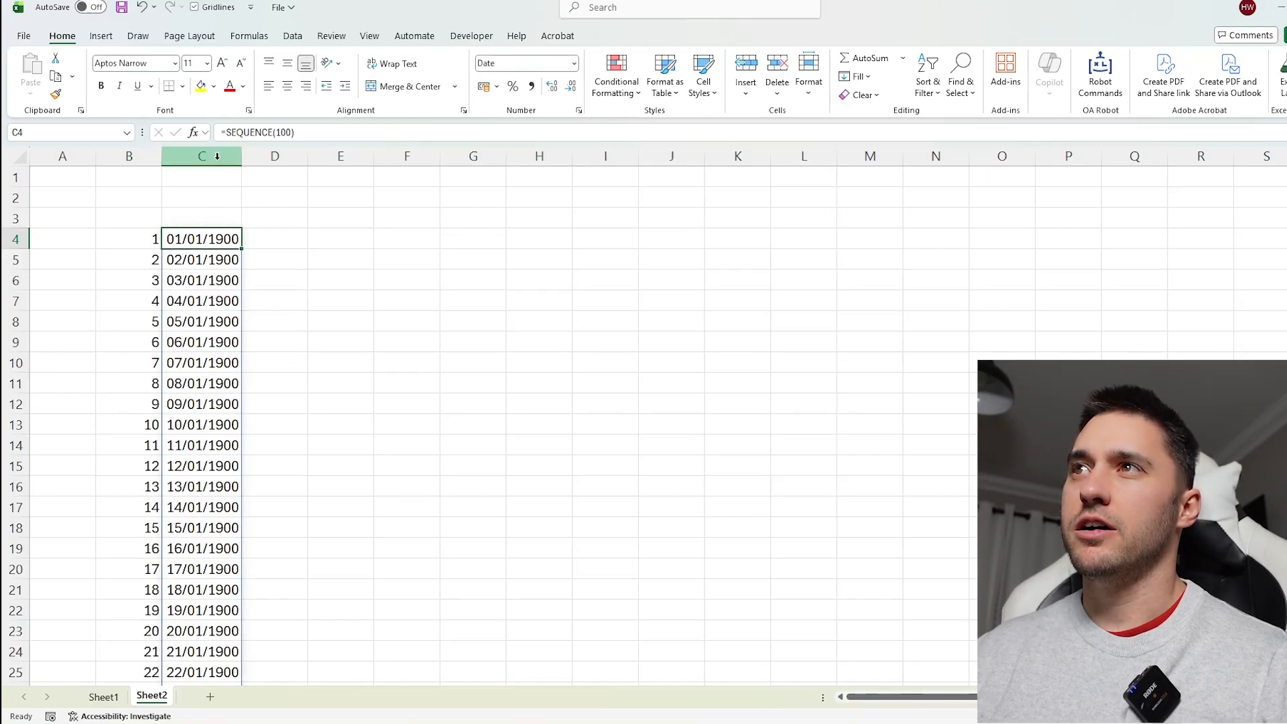
left_click_drag(219, 245, 251, 527)
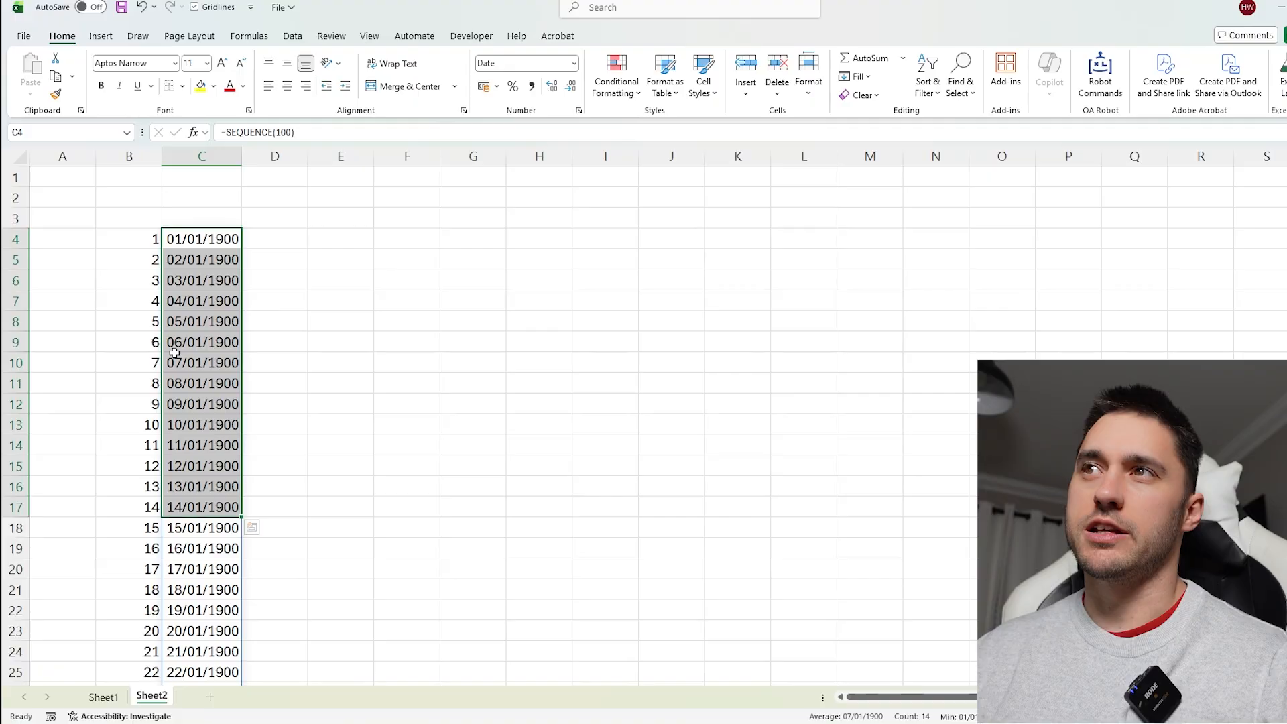
left_click(140, 241)
left_click(286, 268)
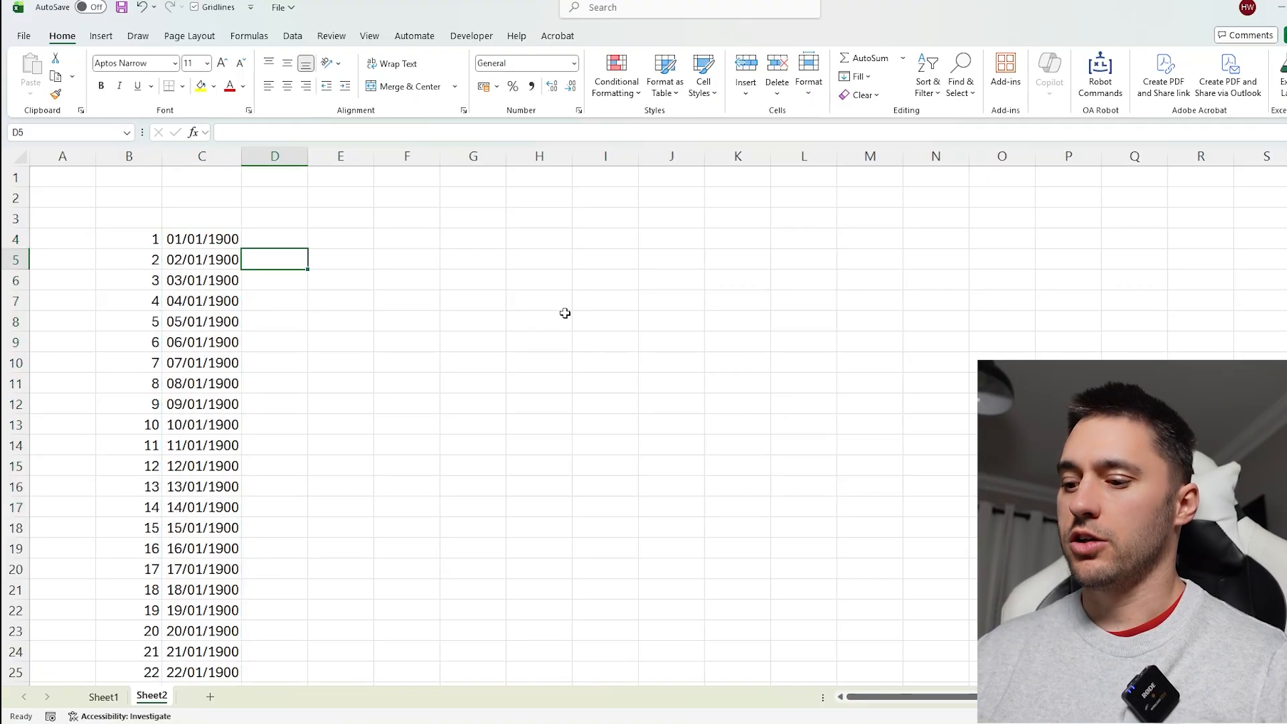
type("=")
key("Left")
key("Left")
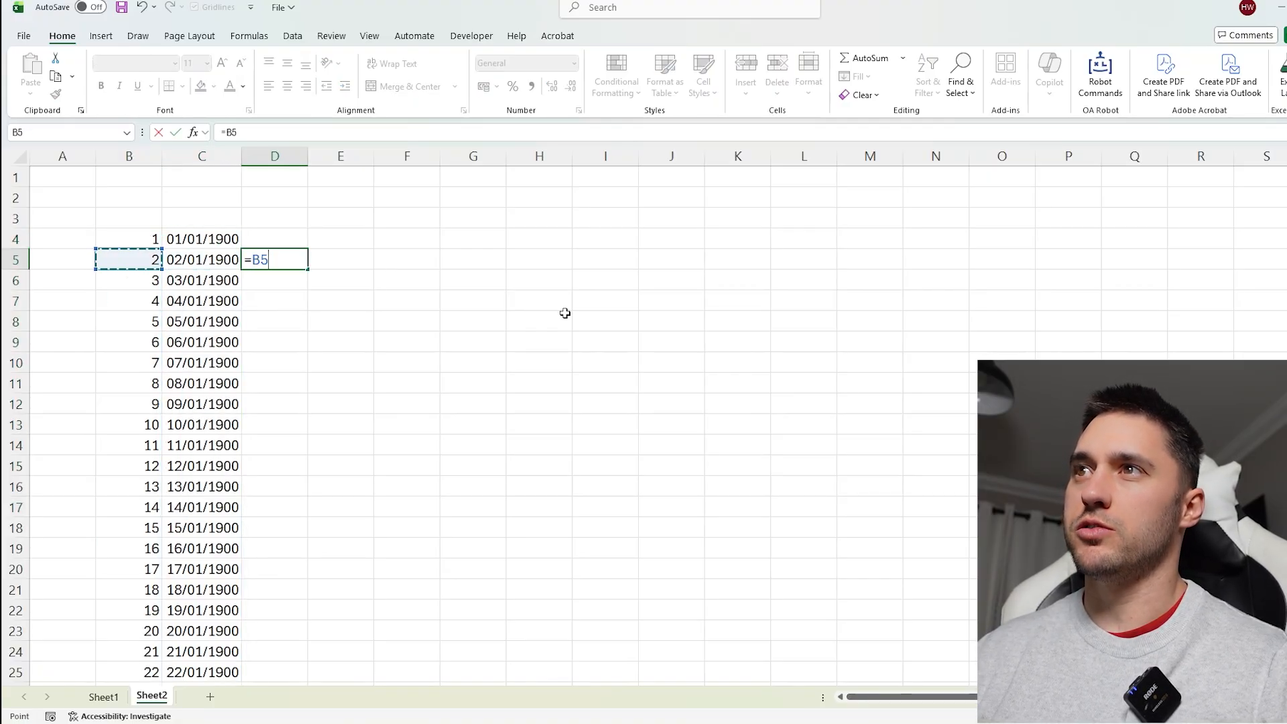
key("Escape")
Subtract the plain number in B7 from the one in B12 with the formula =B12-B7 in D12.
left_click(275, 402)
type("=")
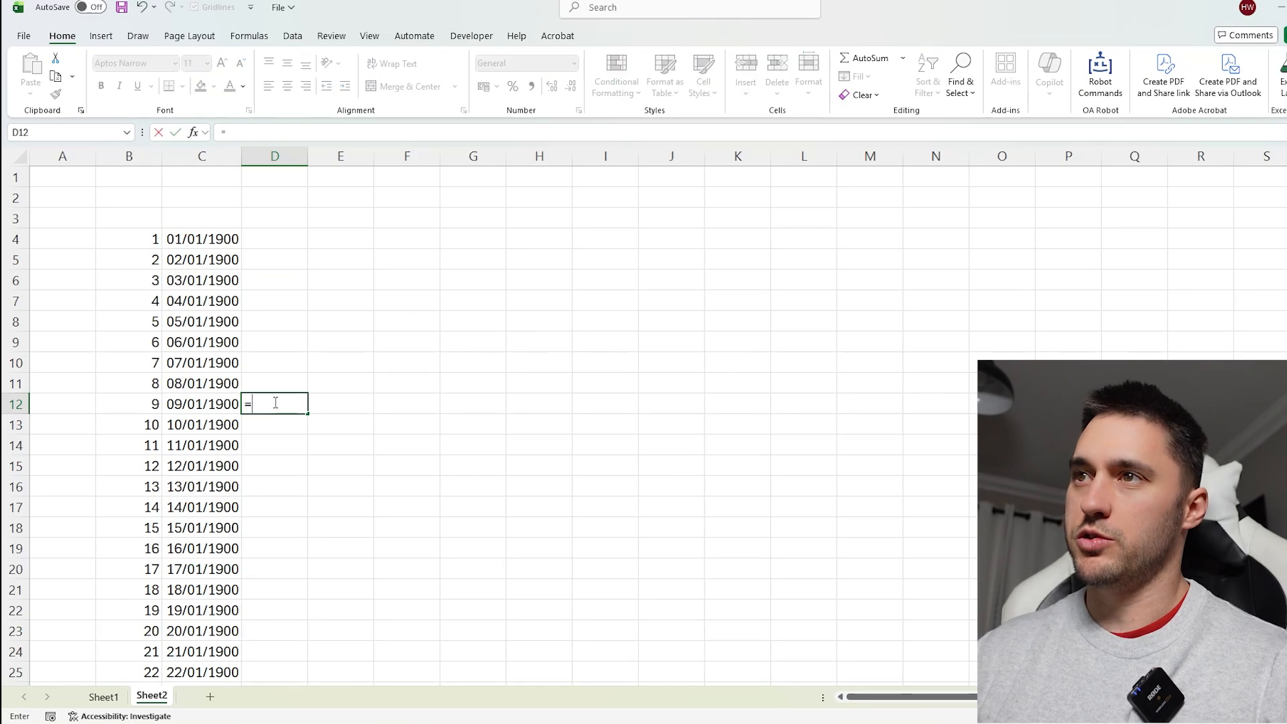
key("Left")
key("Left")
type("-")
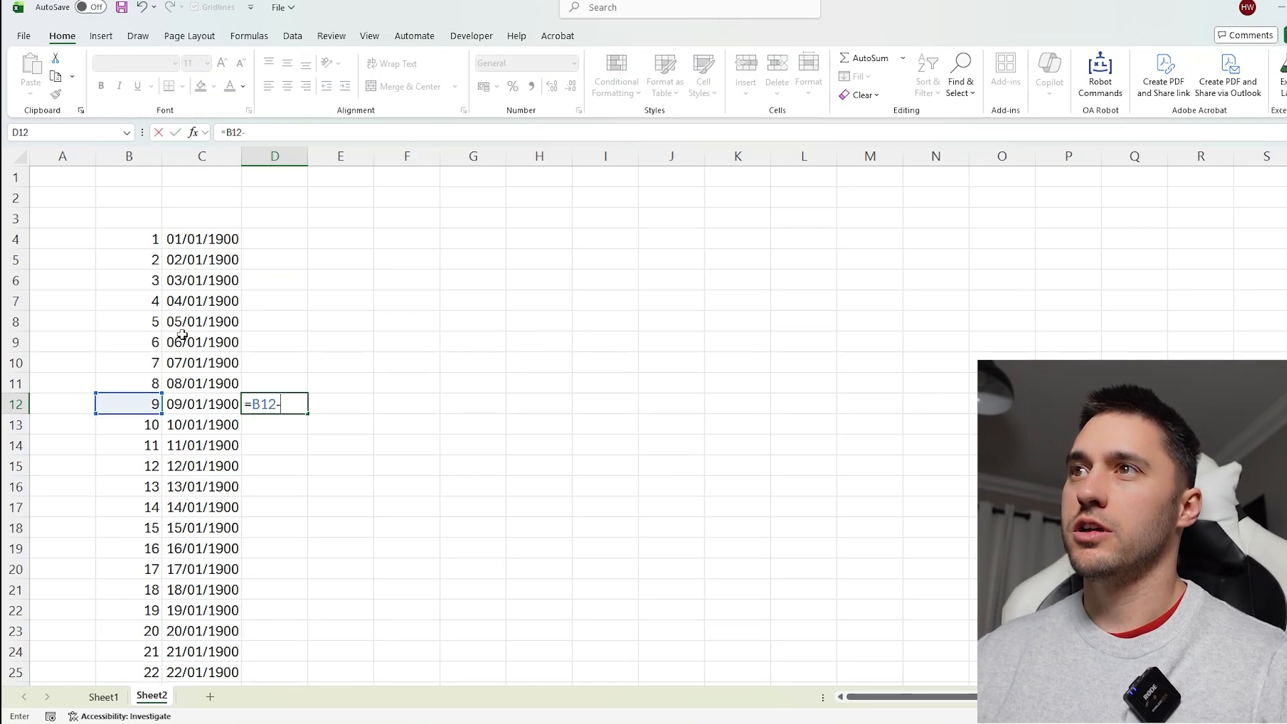
left_click(152, 302)
key("Return")
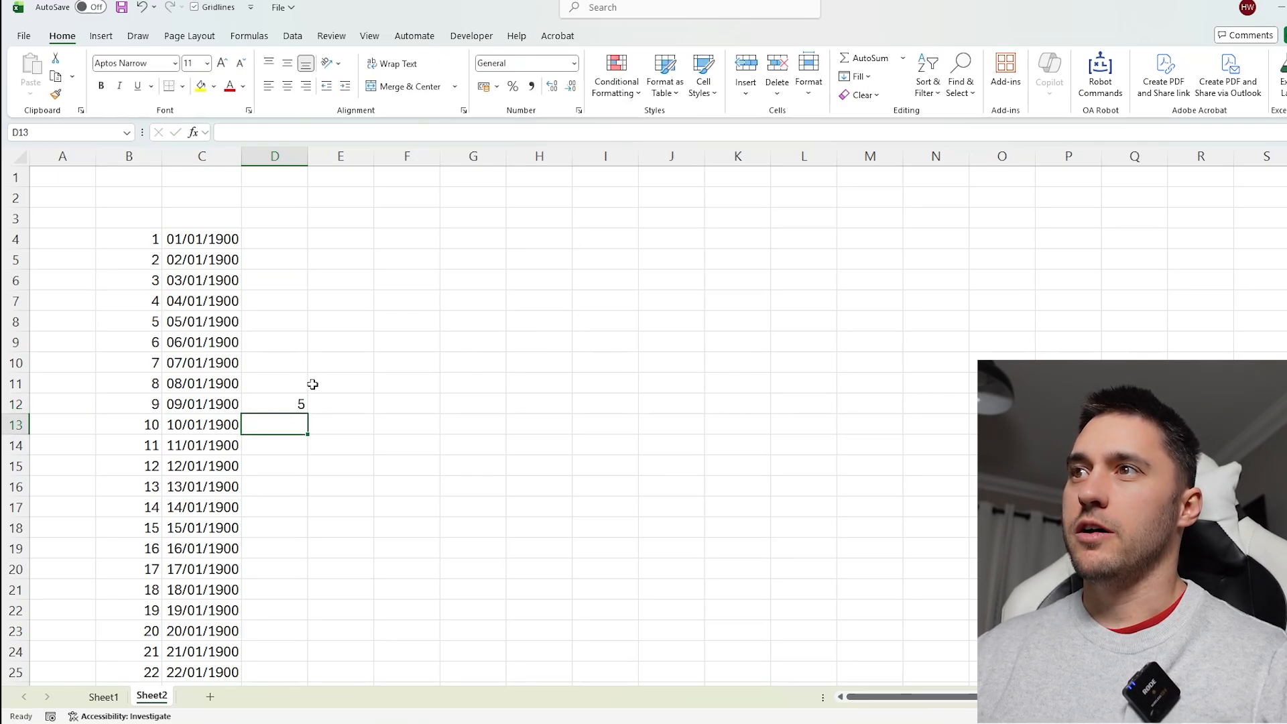
Replace the formula in D12 with =C12-C7 to subtract the two corresponding dates.
left_click(296, 402)
type("=")
key("Left")
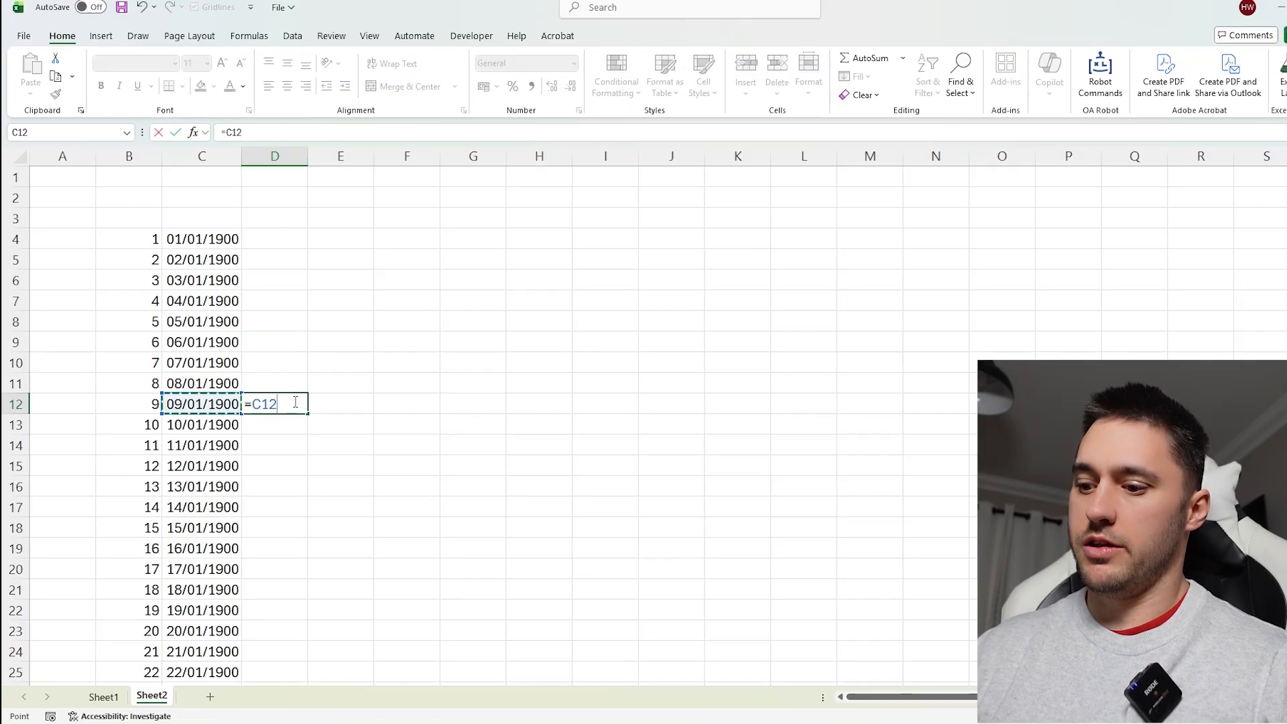
type("-")
left_click(214, 295)
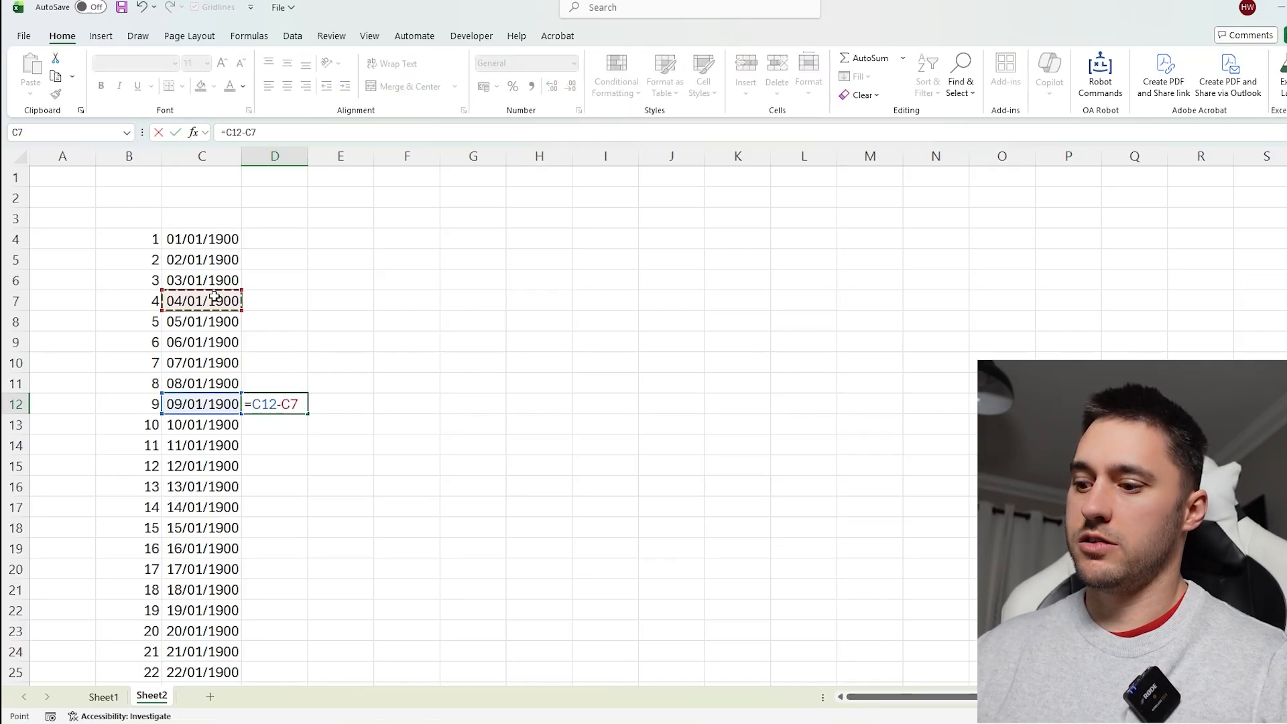
key("Return")
Compare the numbers in column B with the matching dates in column C, and check the difference formula in D12.
left_click(257, 405)
left_click(146, 400)
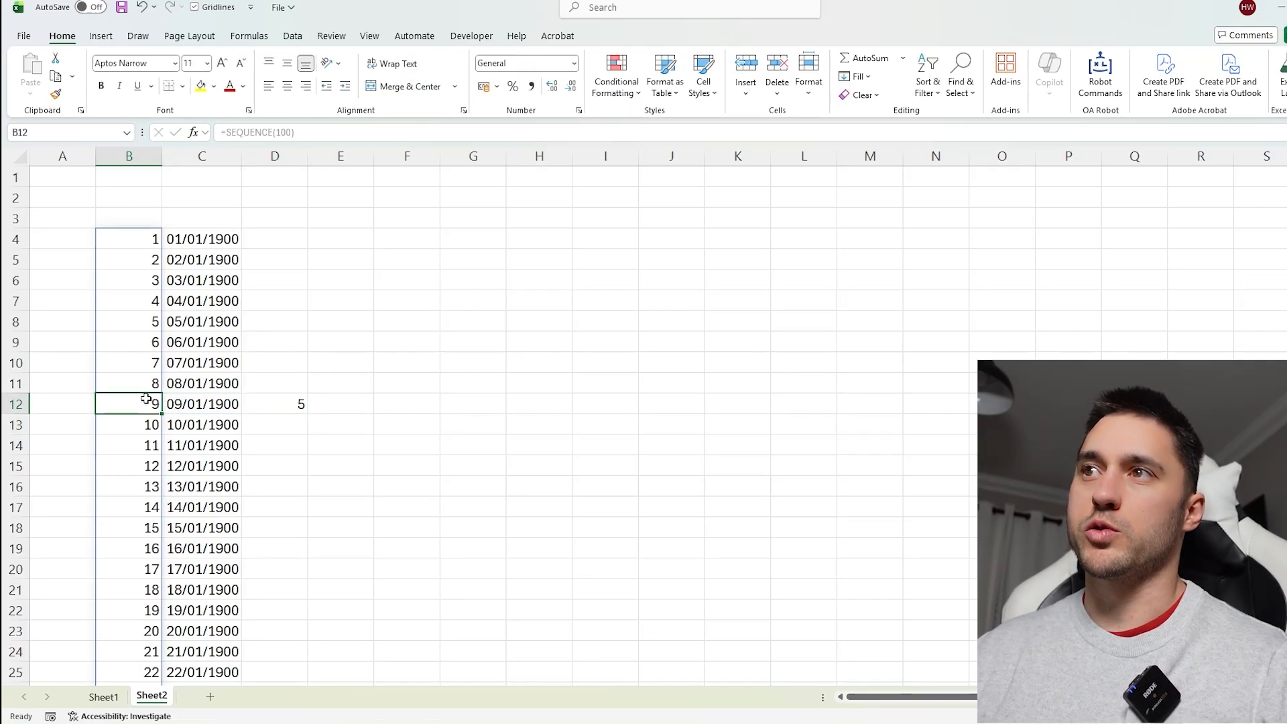
left_click(151, 304)
left_click(201, 299)
left_click(196, 402)
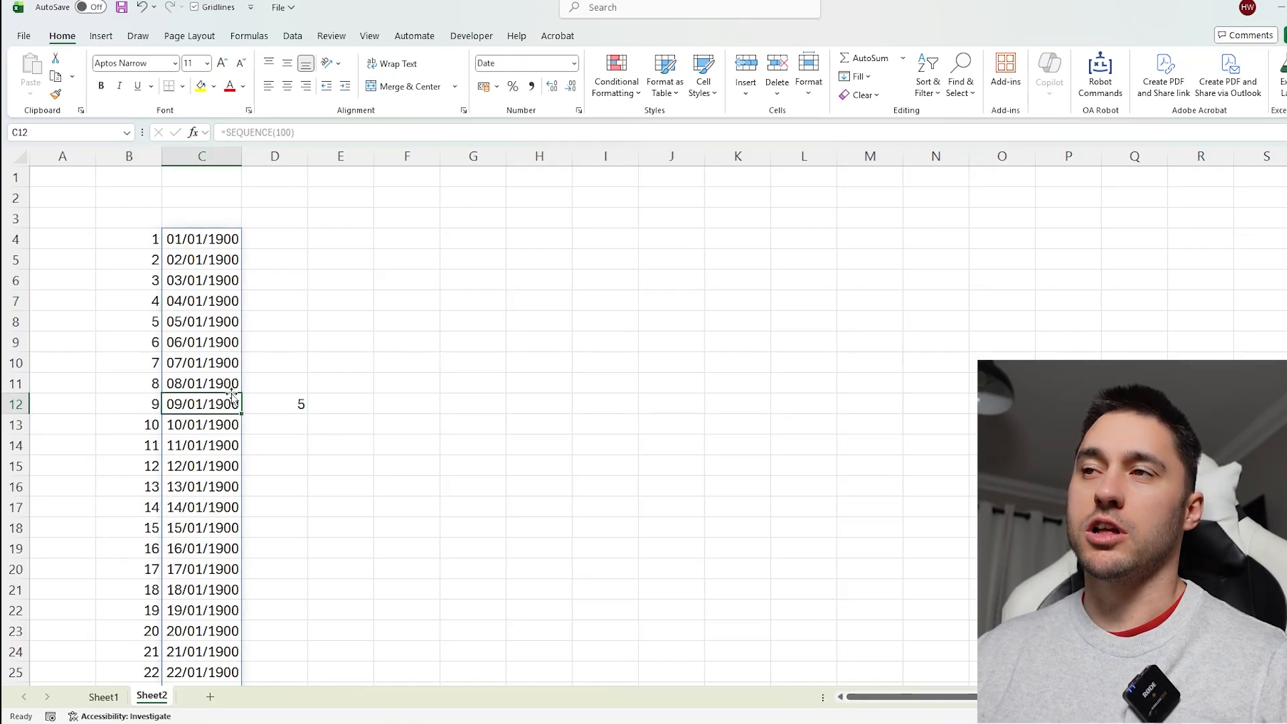
left_click(296, 406)
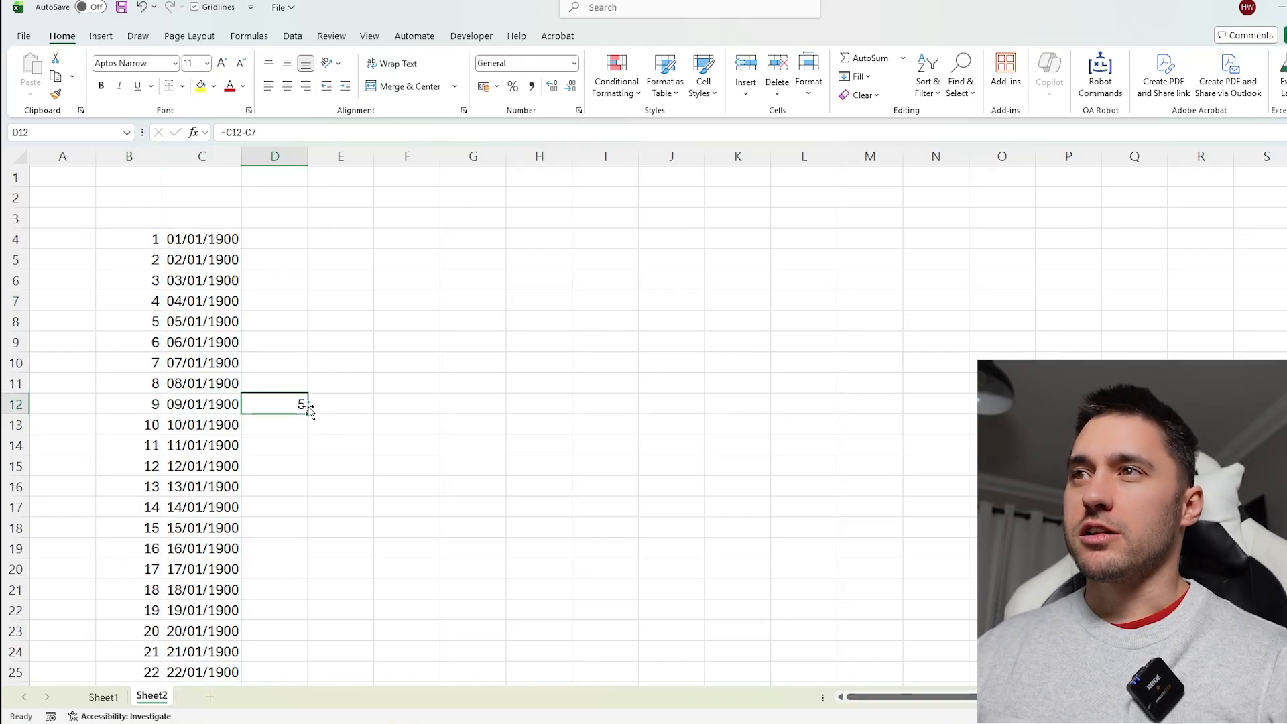
left_click(152, 244)
left_click(188, 243)
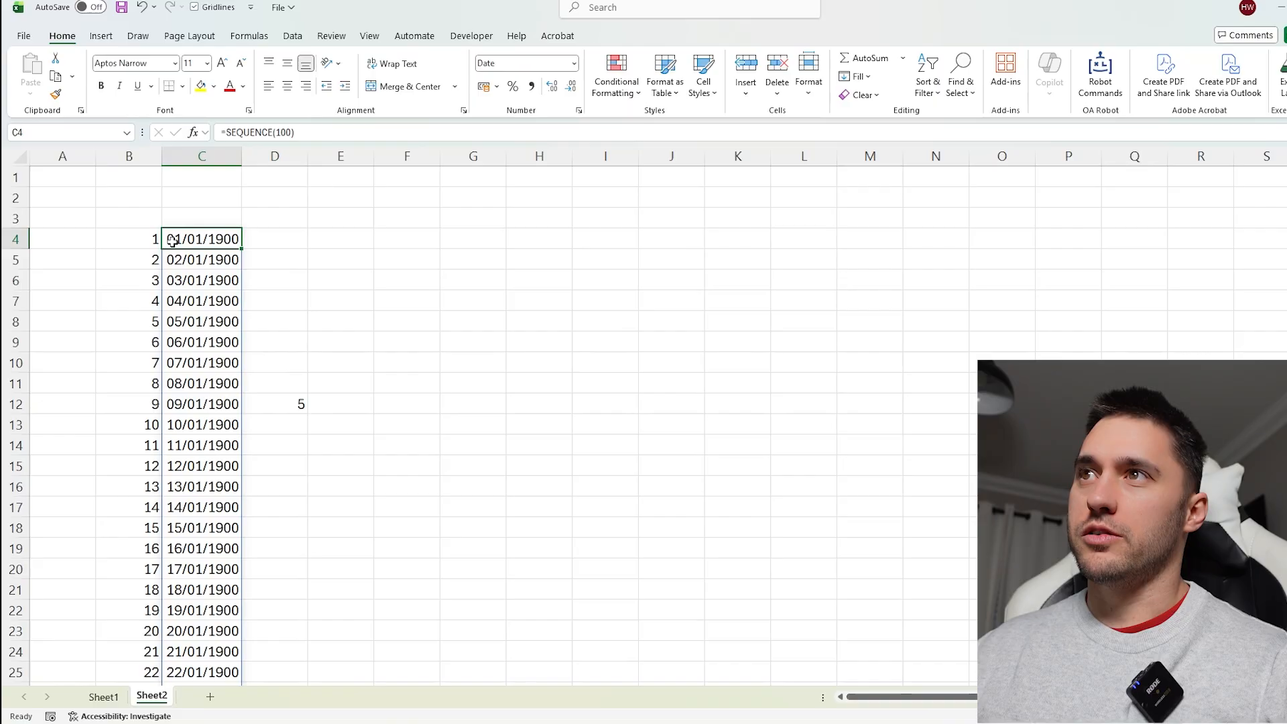
left_click(154, 242)
left_click(199, 240)
Clear the difference formula from D12, and enter 0 in B3 and -1 in B2.
left_click(300, 402)
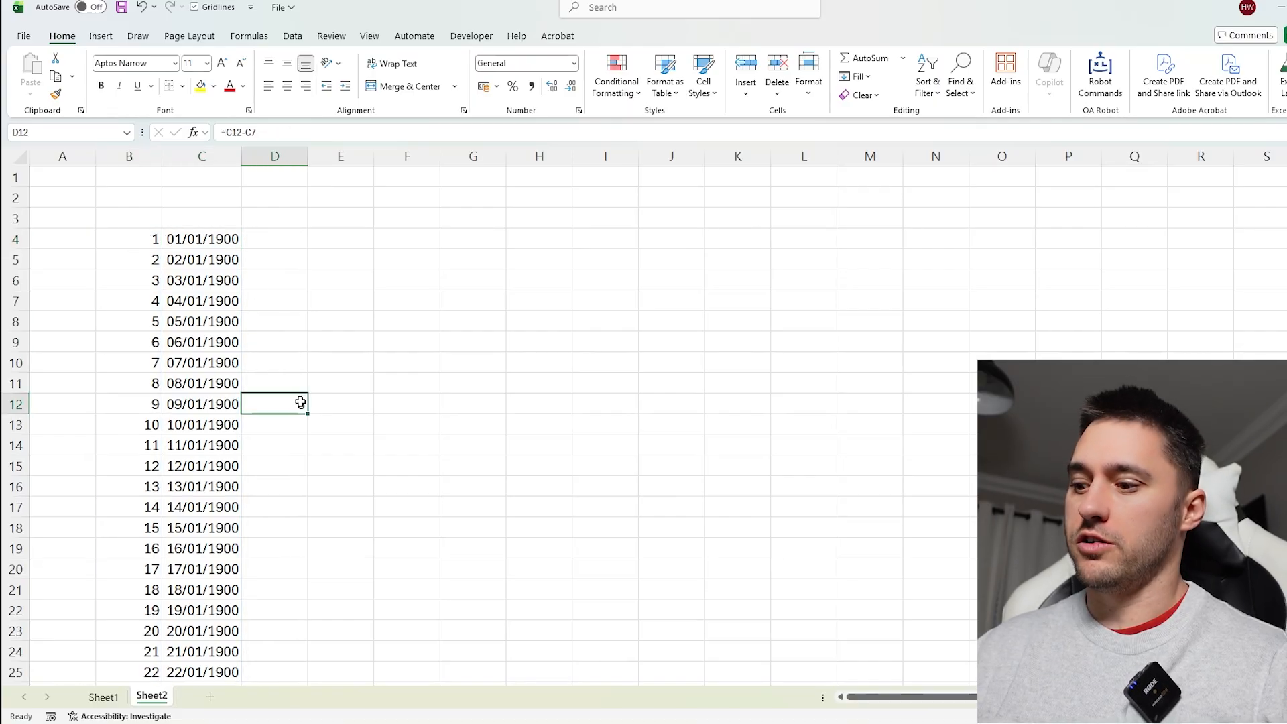
left_click(133, 220)
type("0")
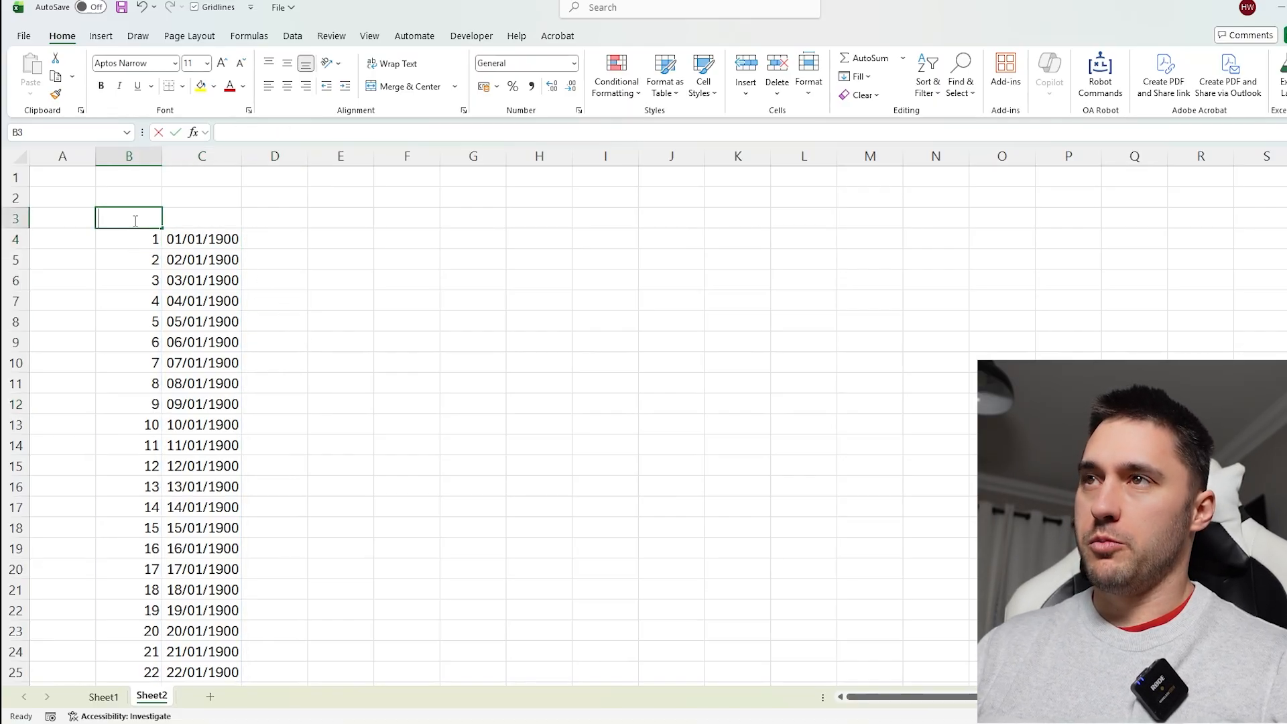
key("Up")
type("-1")
key("Return")
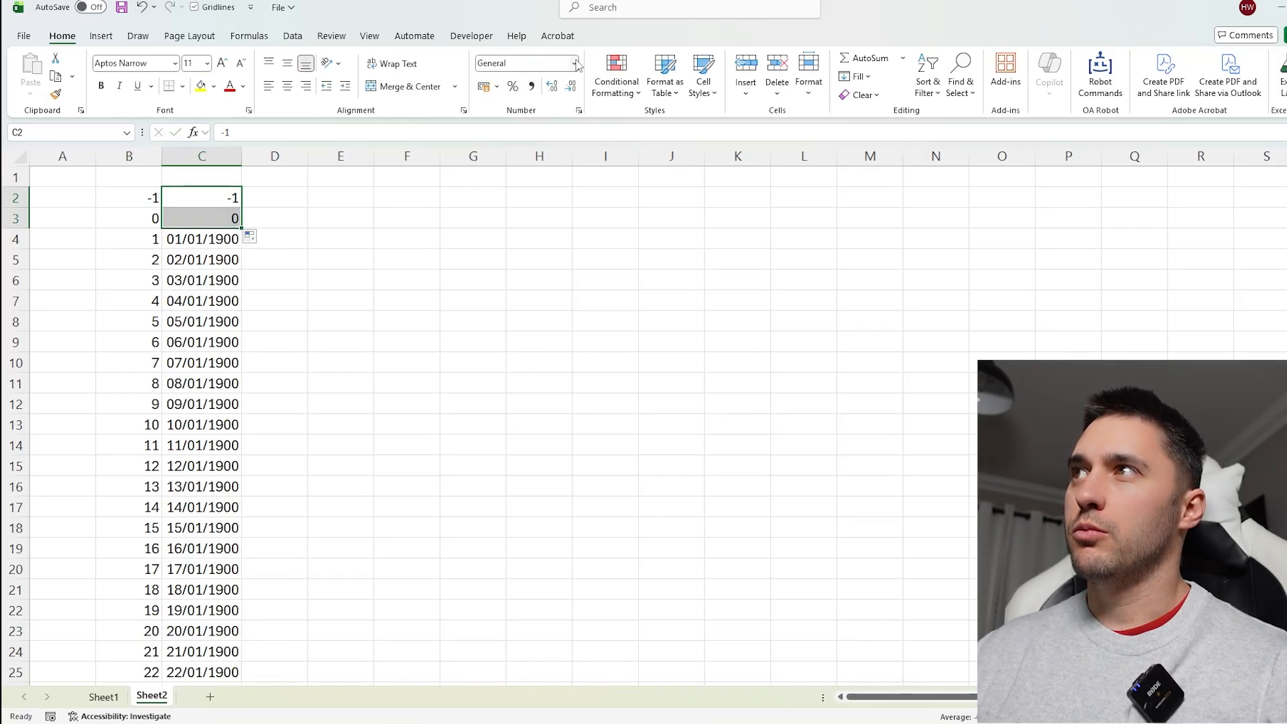
Format cells C2:C3 as Short Date and widen column C to about three times its width.
left_click(575, 63)
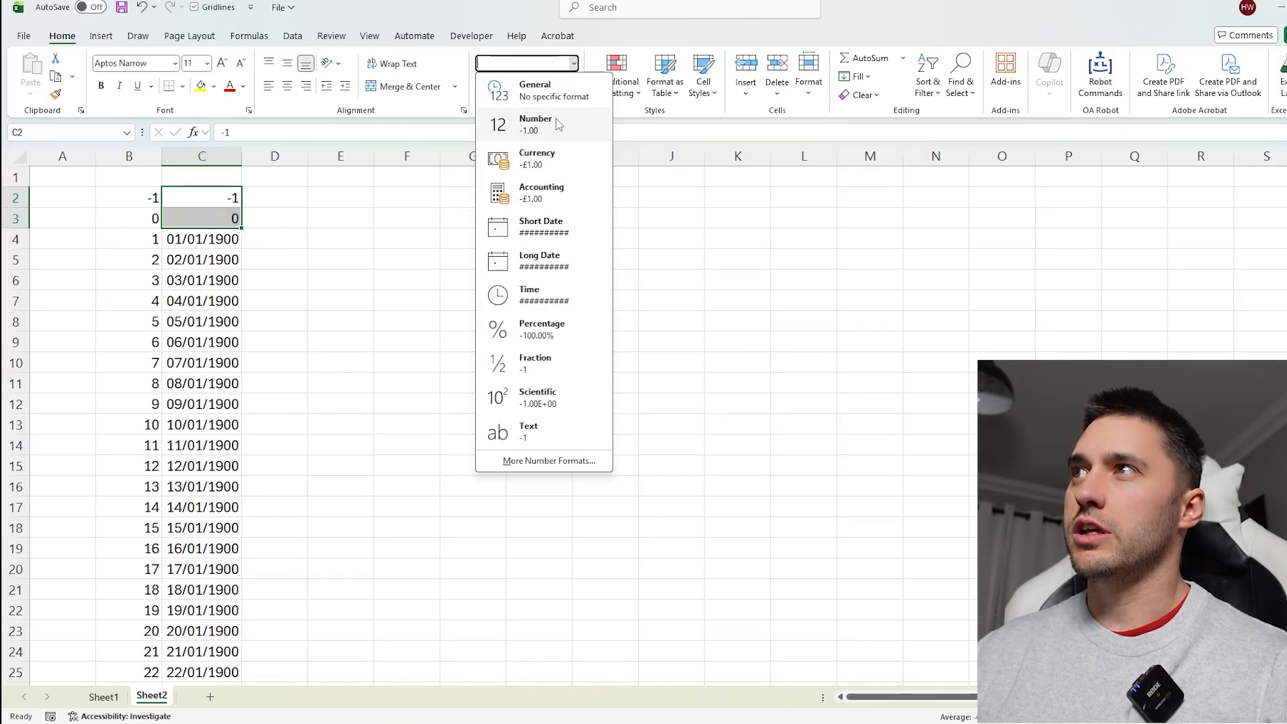
left_click(533, 227)
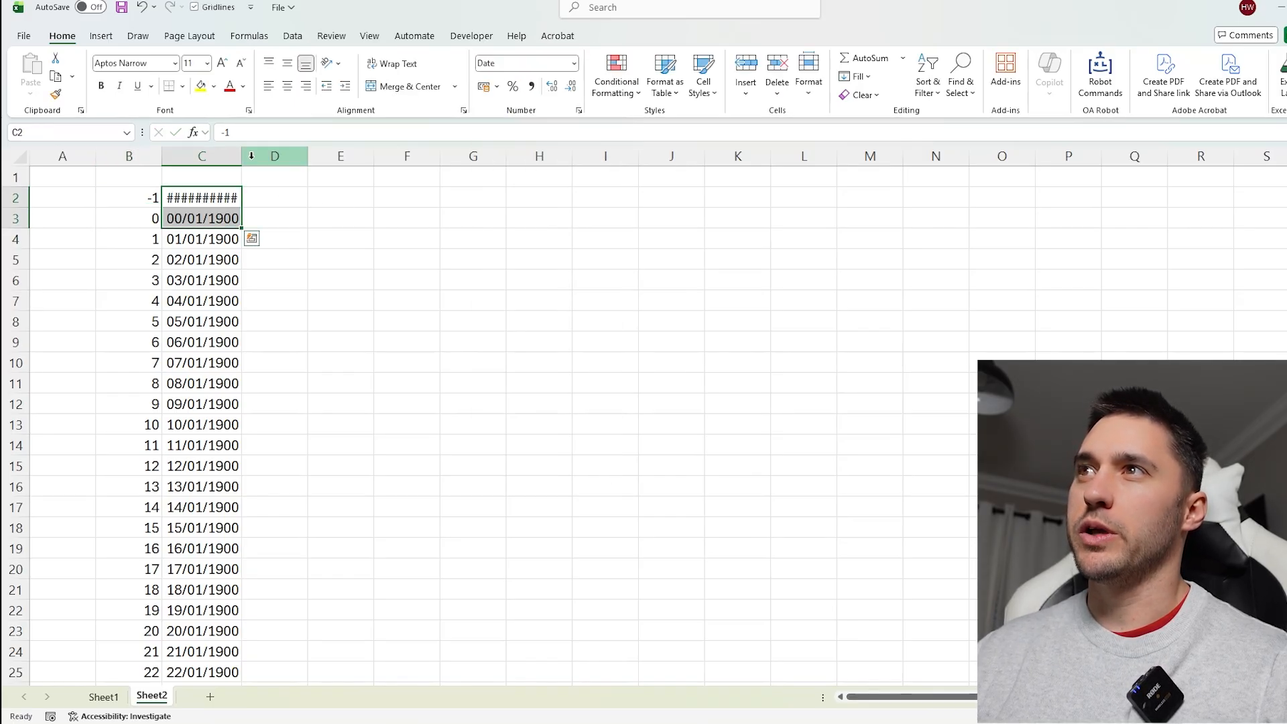
left_click_drag(241, 157, 362, 156)
left_click(325, 198)
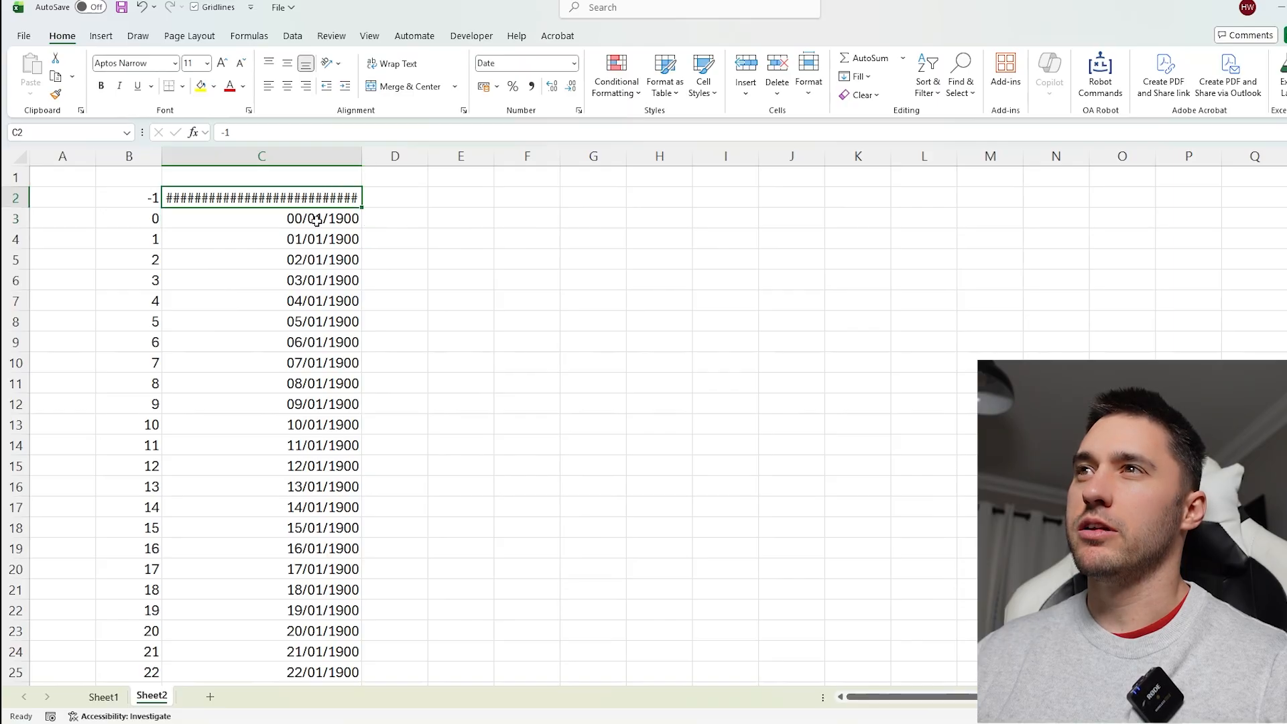
Compare the zero in B3 with its date in C3, and narrow column C again.
left_click(316, 221)
left_click(149, 219)
left_click(315, 221)
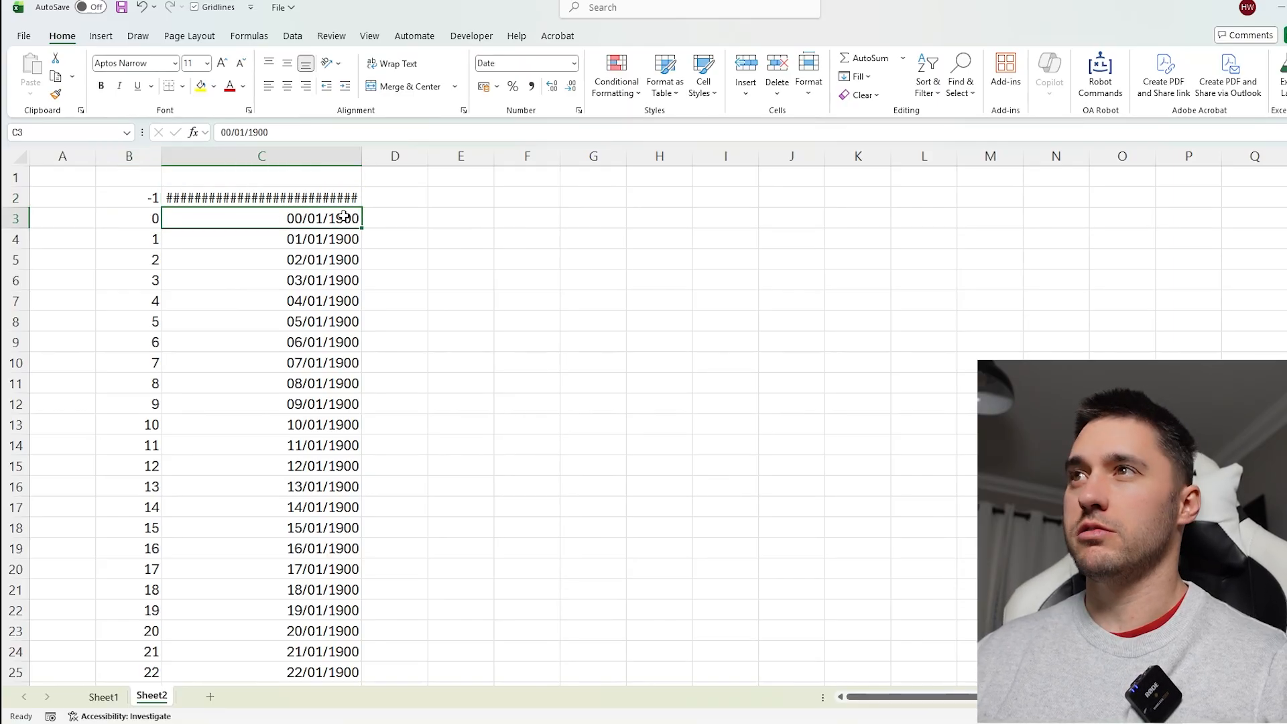
left_click(309, 200)
left_click_drag(362, 156, 266, 165)
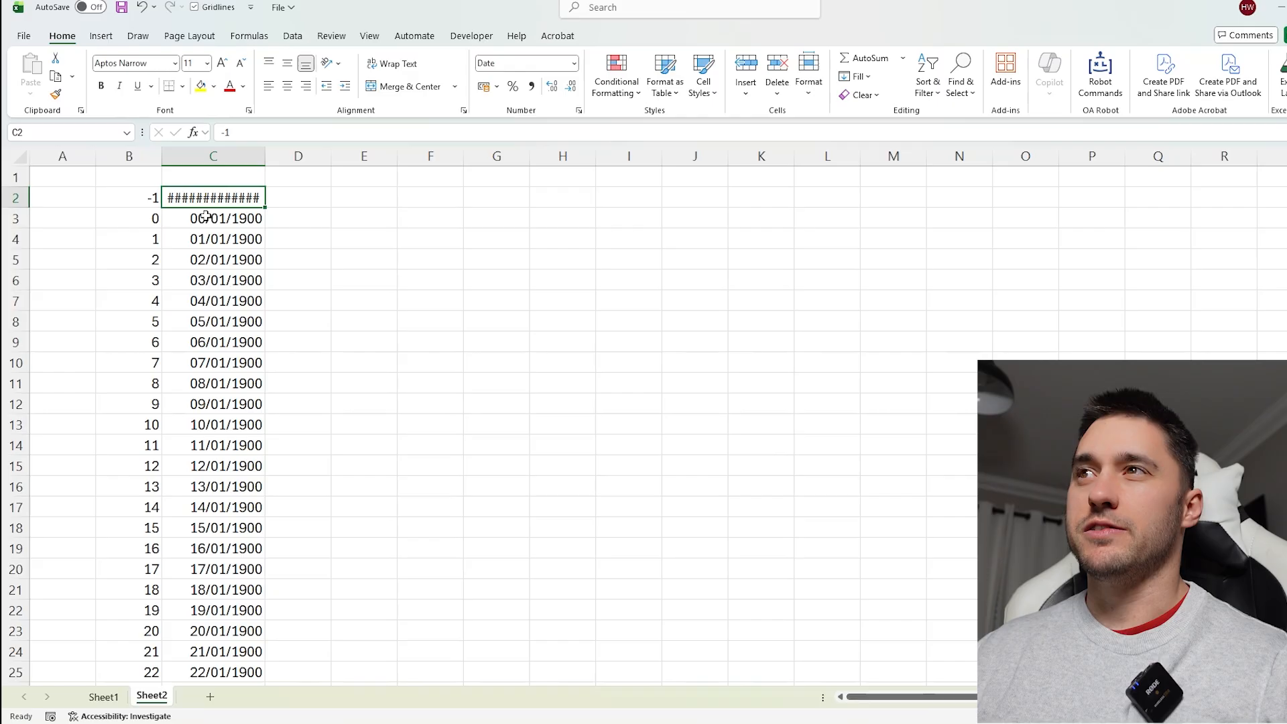
left_click(141, 219)
left_click(189, 226)
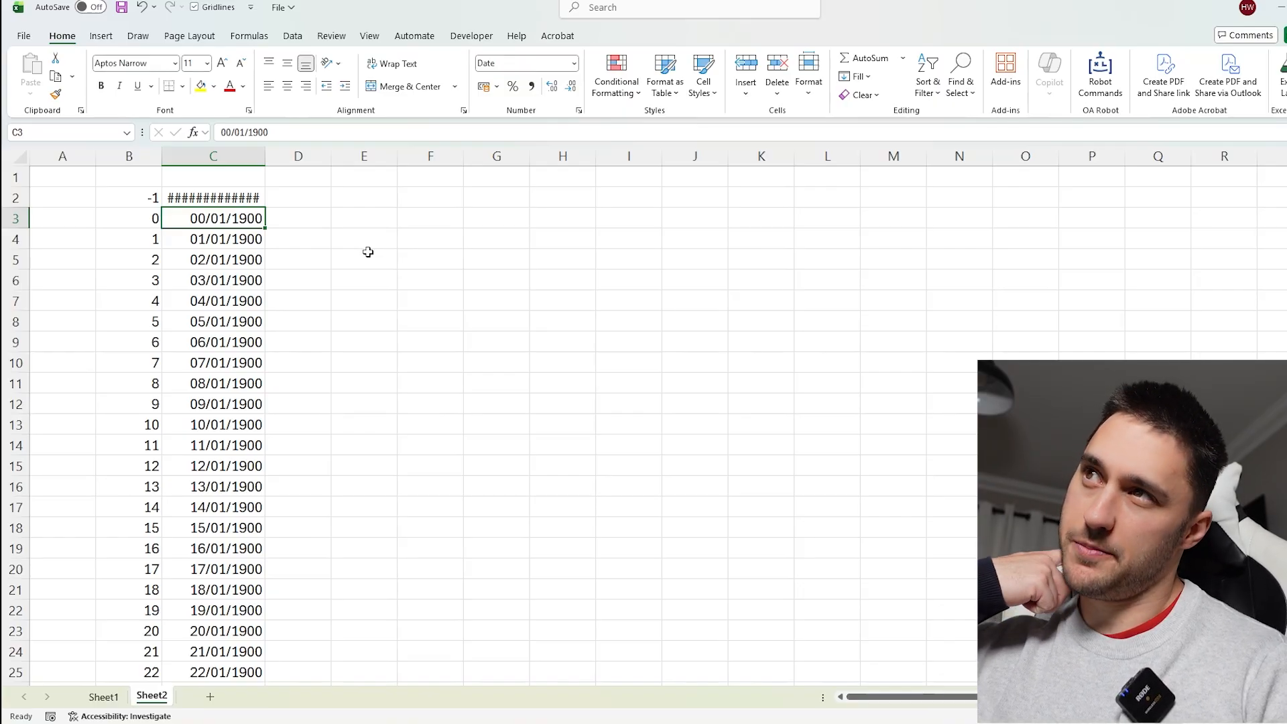
Clear all contents of columns B and C.
left_click_drag(149, 198, 250, 257)
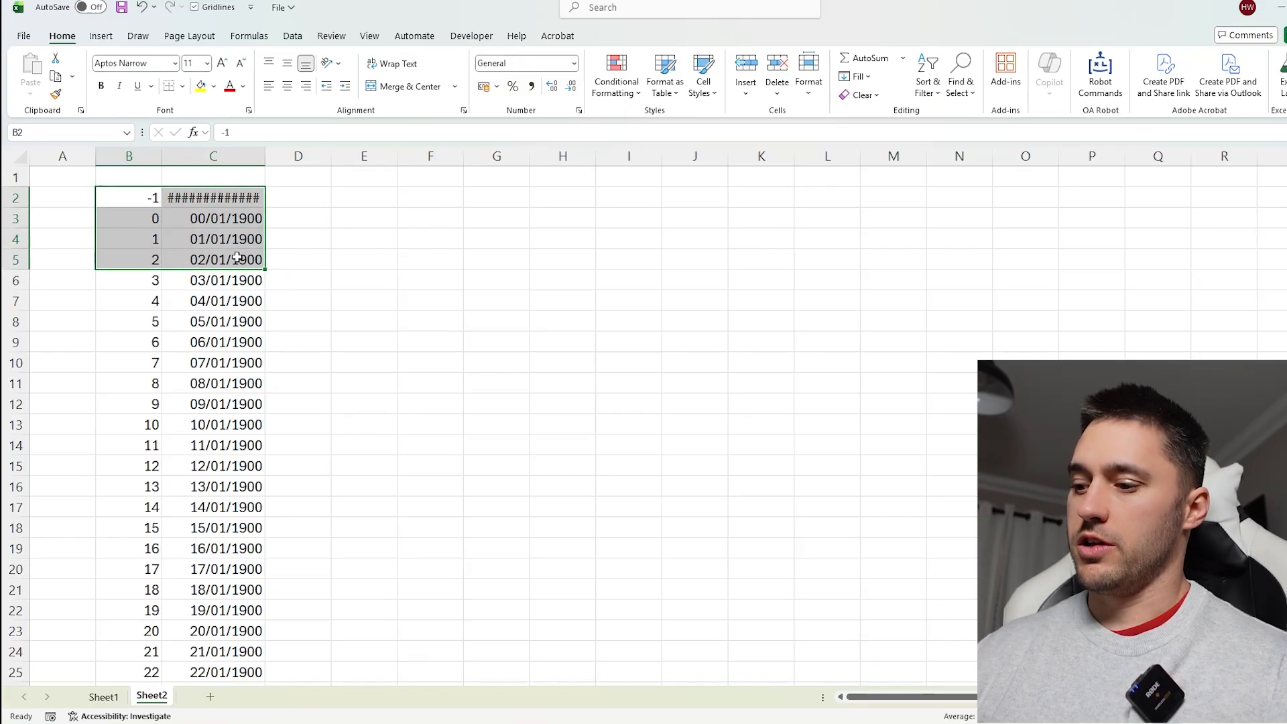
key("ctrl+space")
key("Delete")
Enter the dates 7/12/2025 in C4 and 25/12/2025 in C5.
left_click(255, 243)
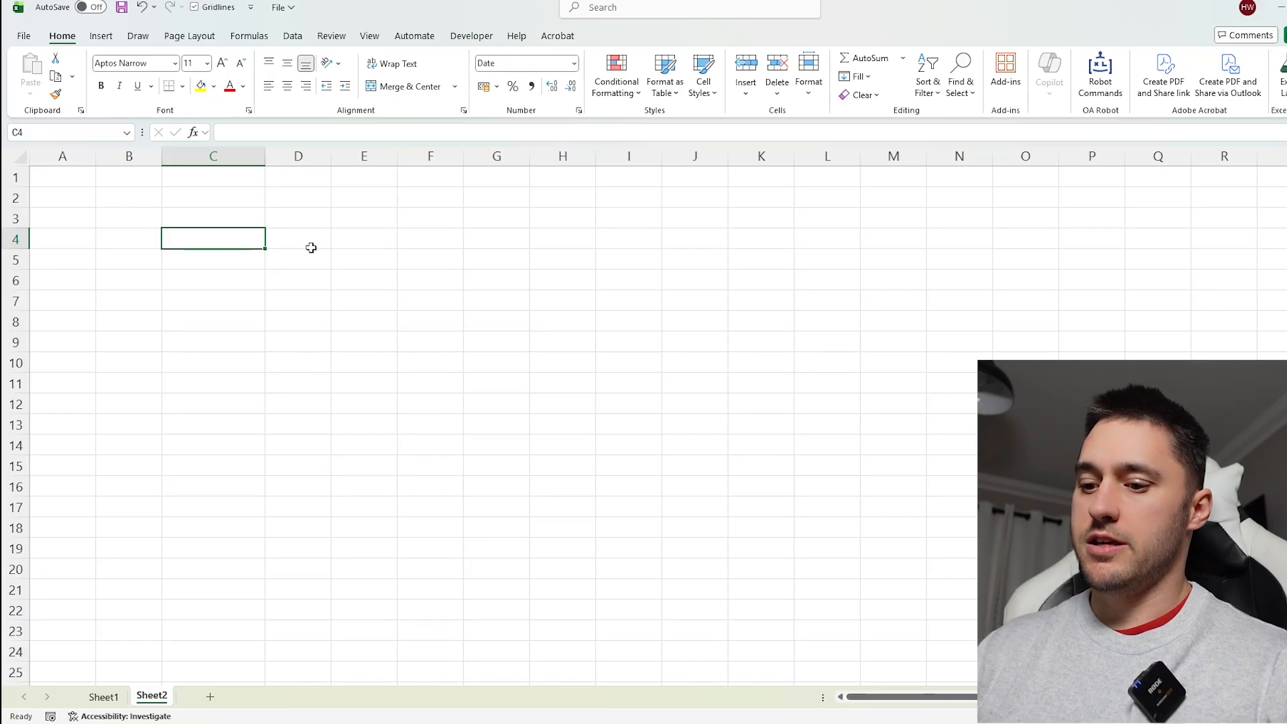
type("7/1")
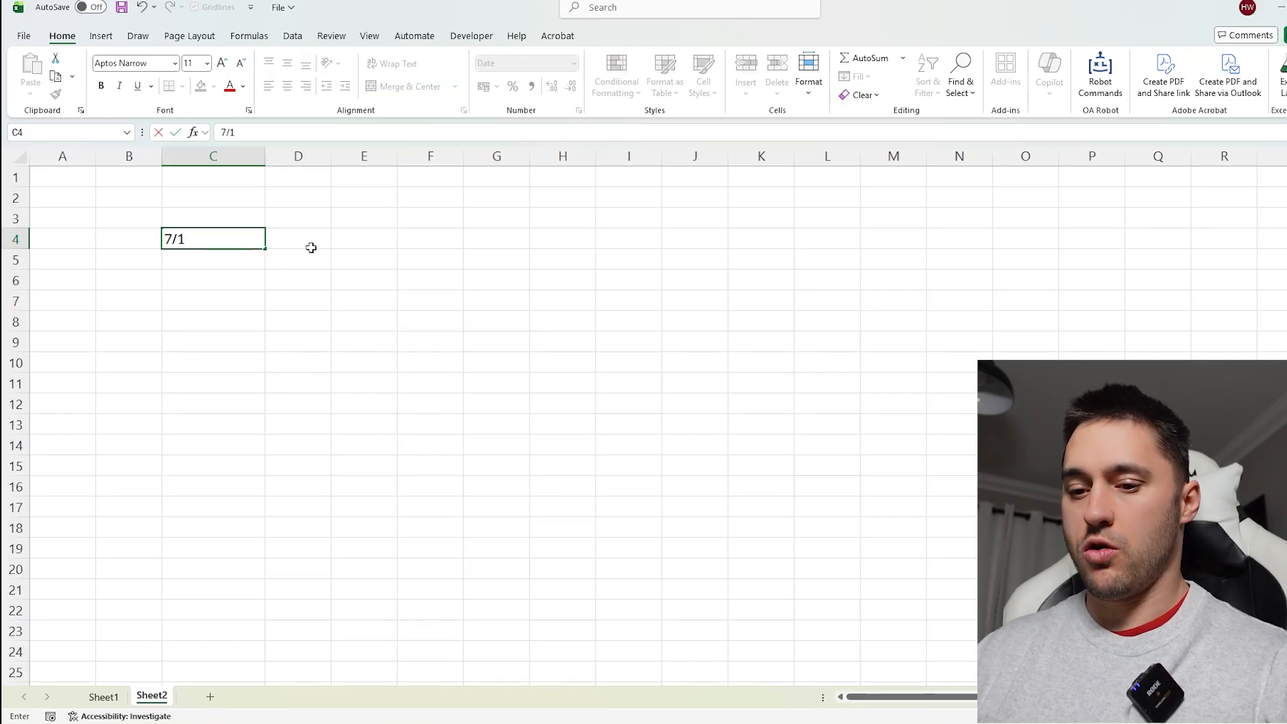
type("2/2025")
key("Return")
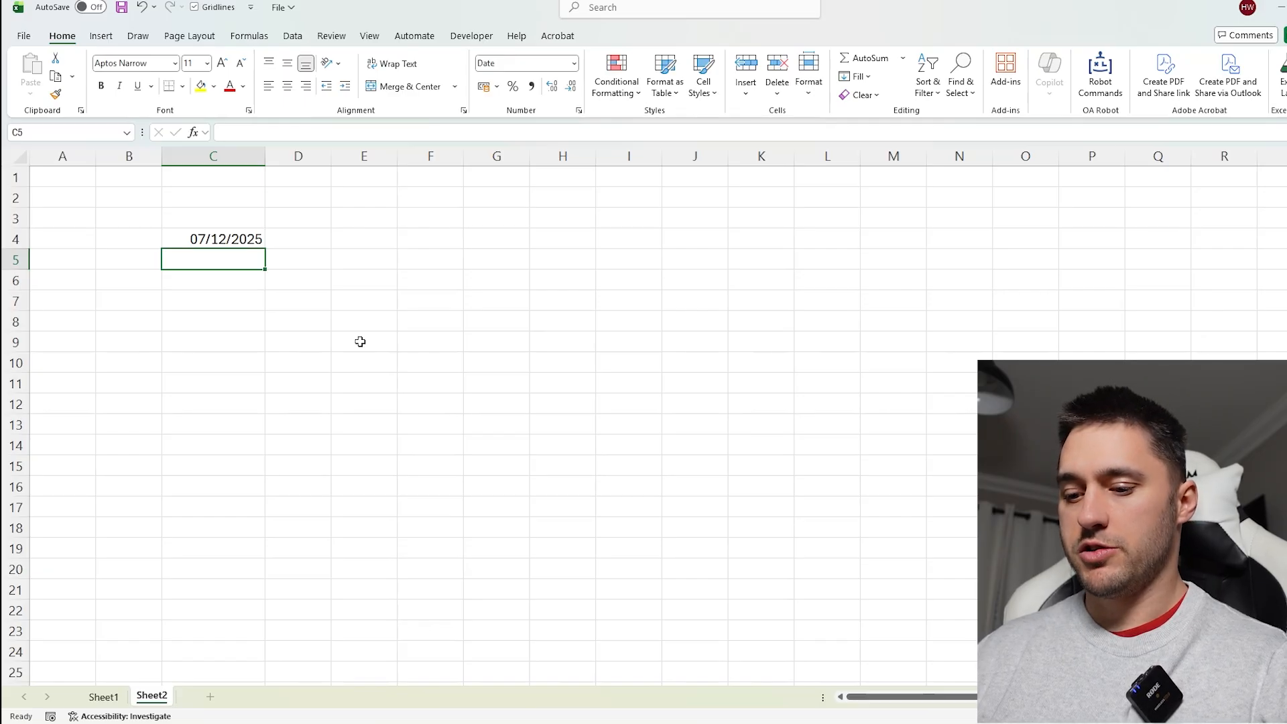
type("25/12/")
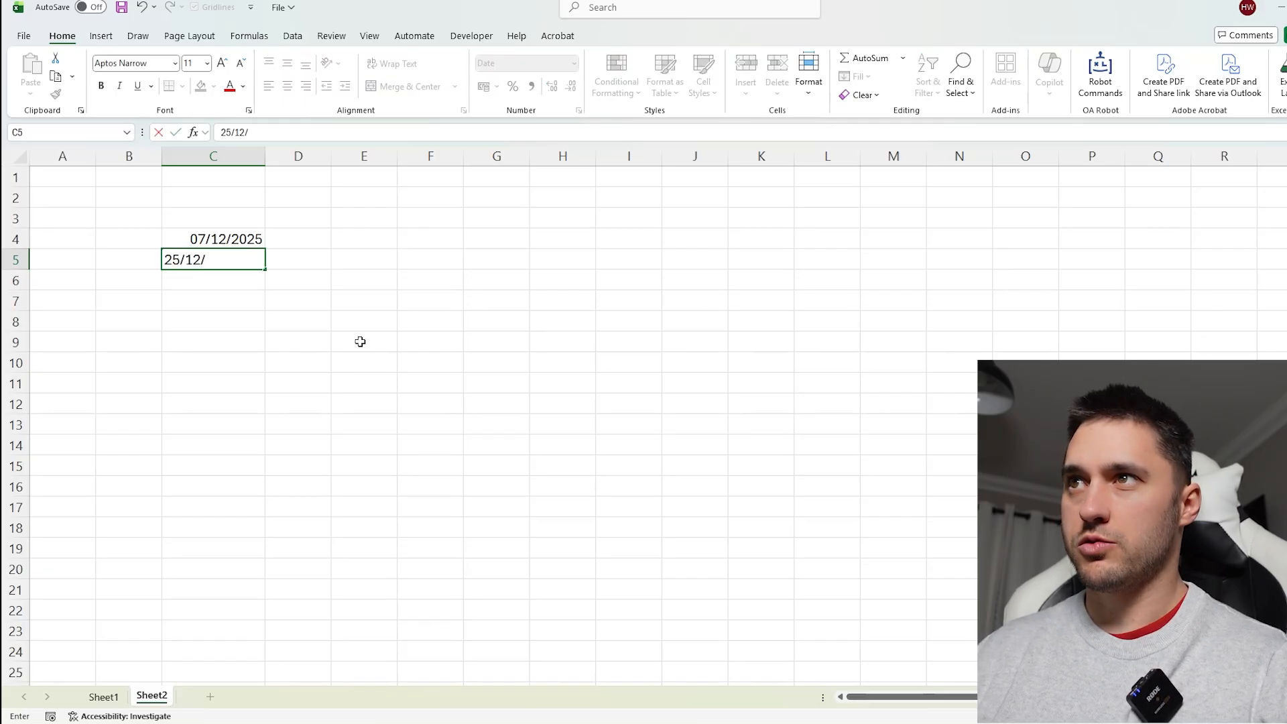
type("2025")
key("Return")
key("Up")
key("Up")
Calculate the days between the two dates in E5 with the formula =C5-C4.
left_click(362, 265)
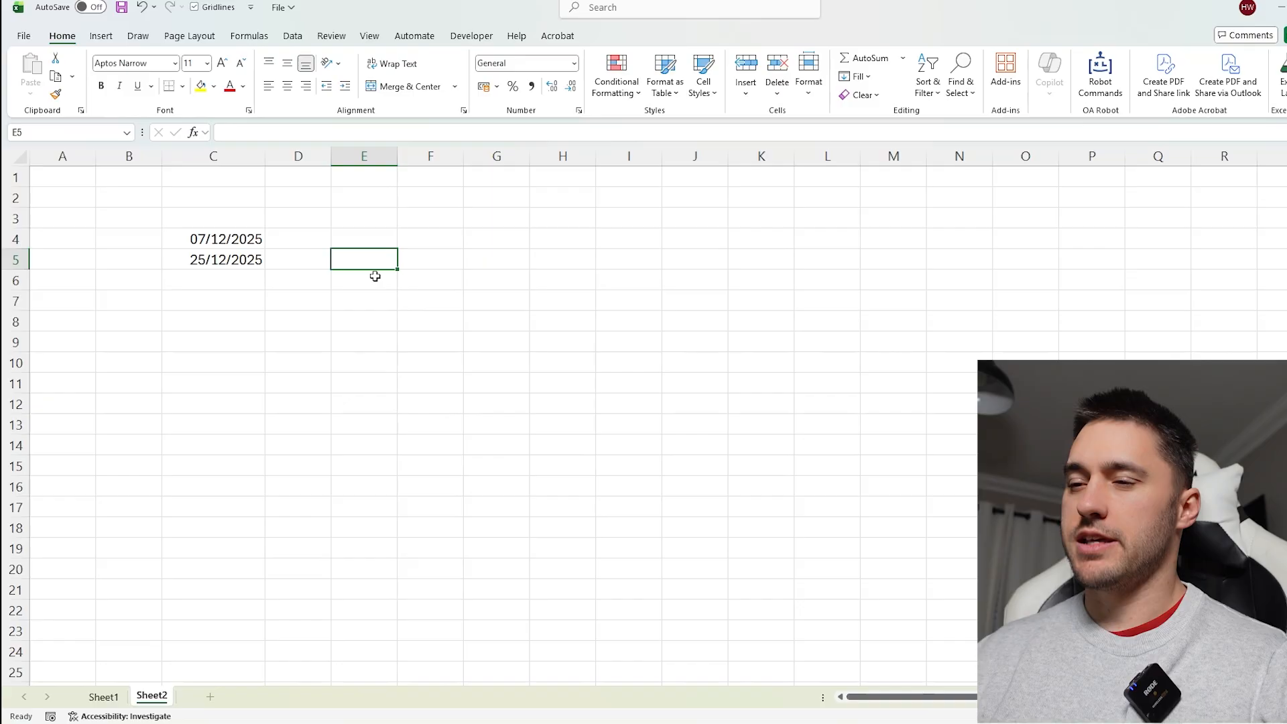
type("=")
key("Left")
key("Left")
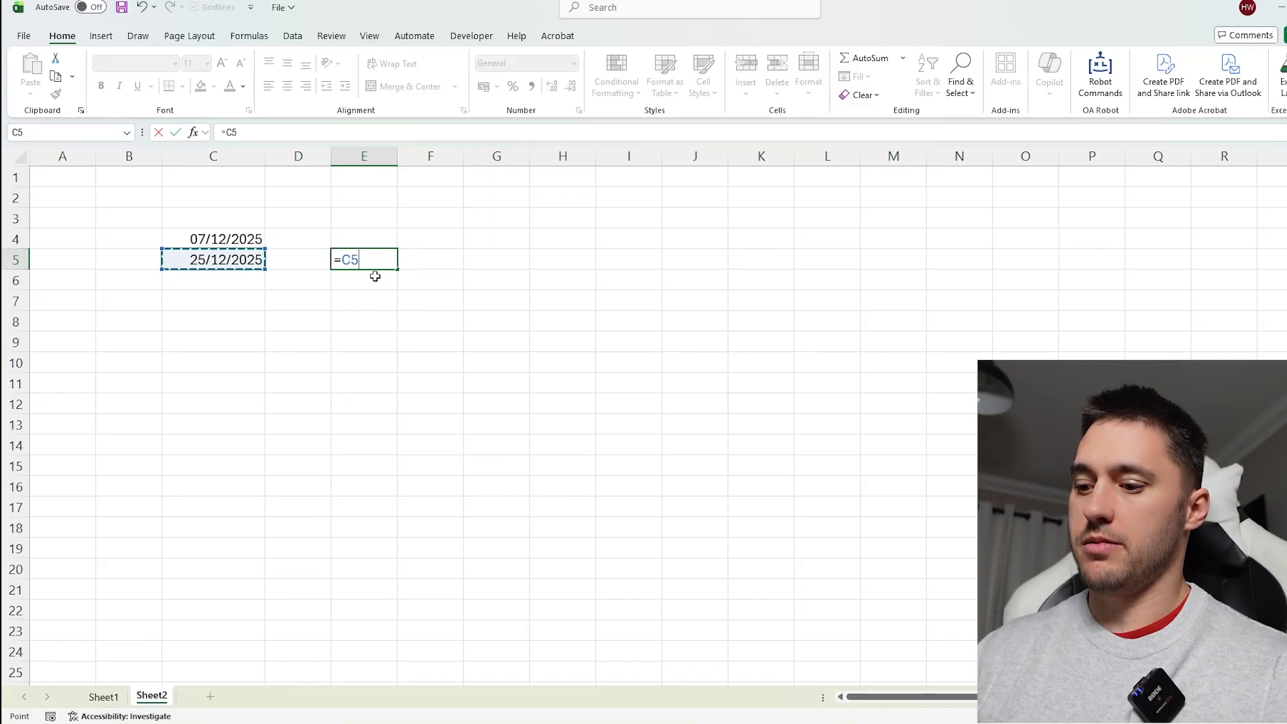
type("-")
left_click(217, 236)
key("Return")
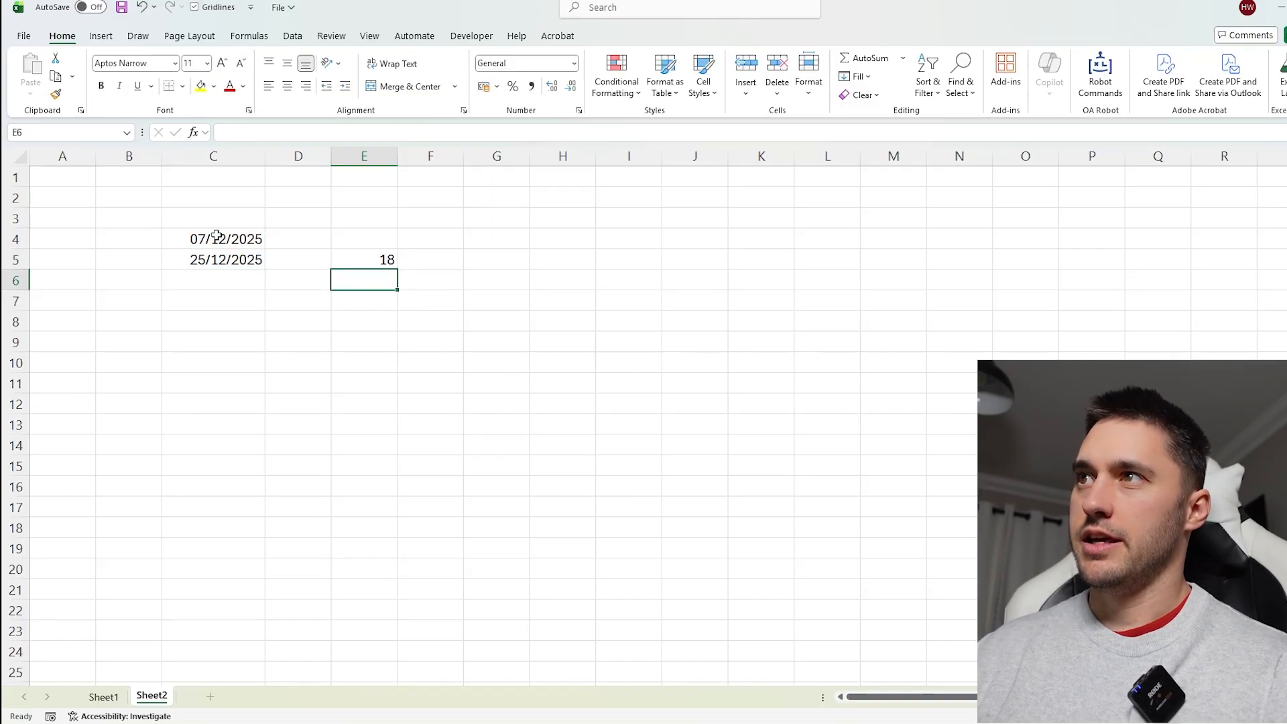
key("Up")
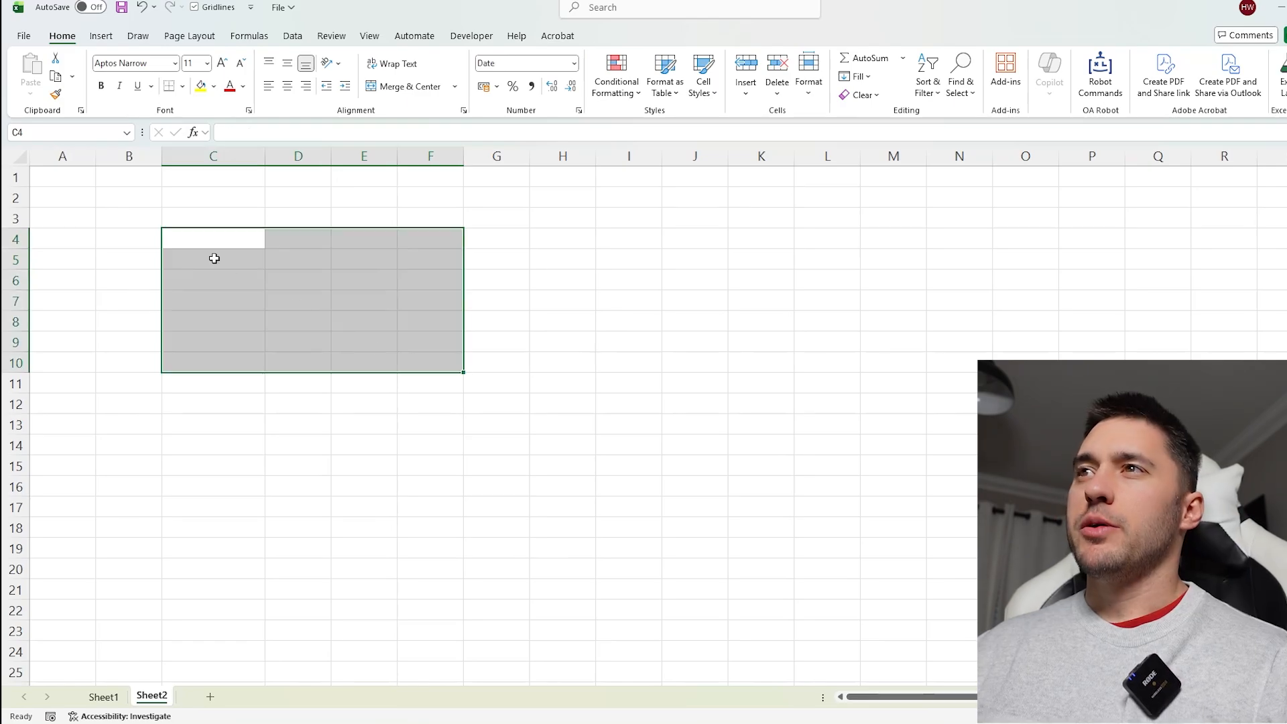
Enter the date 7/12/25 in cell C4.
left_click(213, 241)
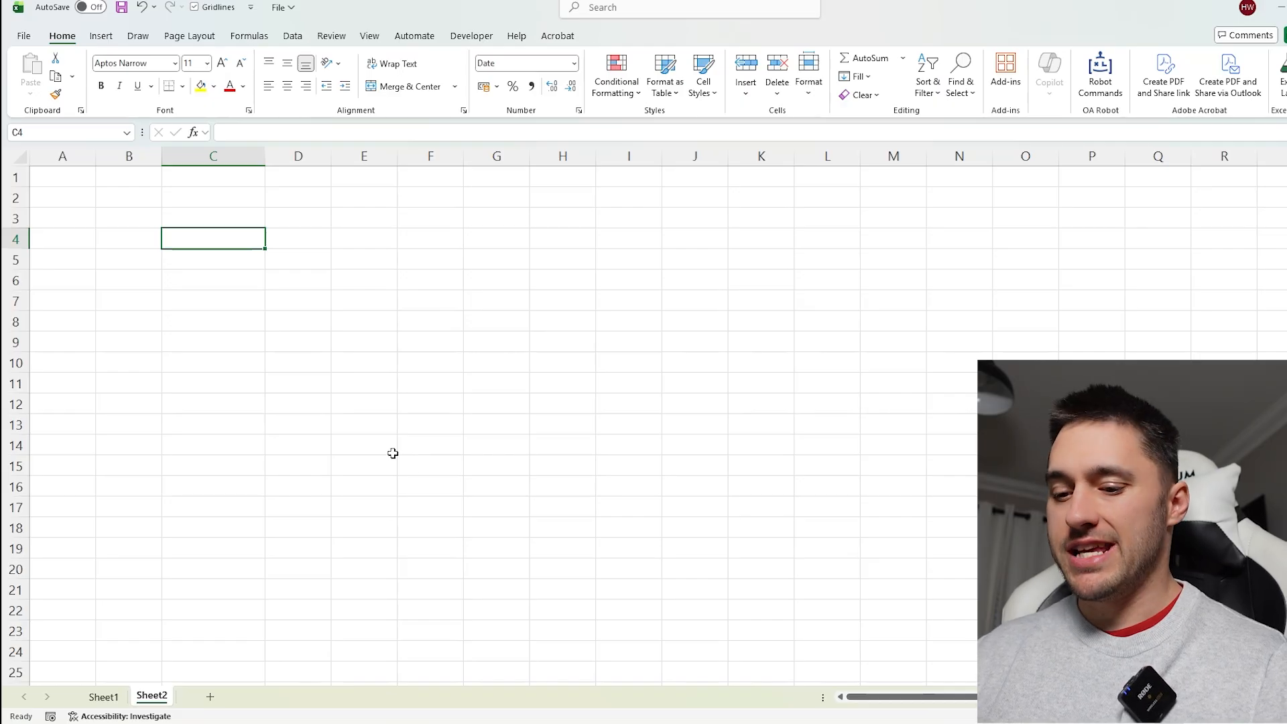
type("7/12/25")
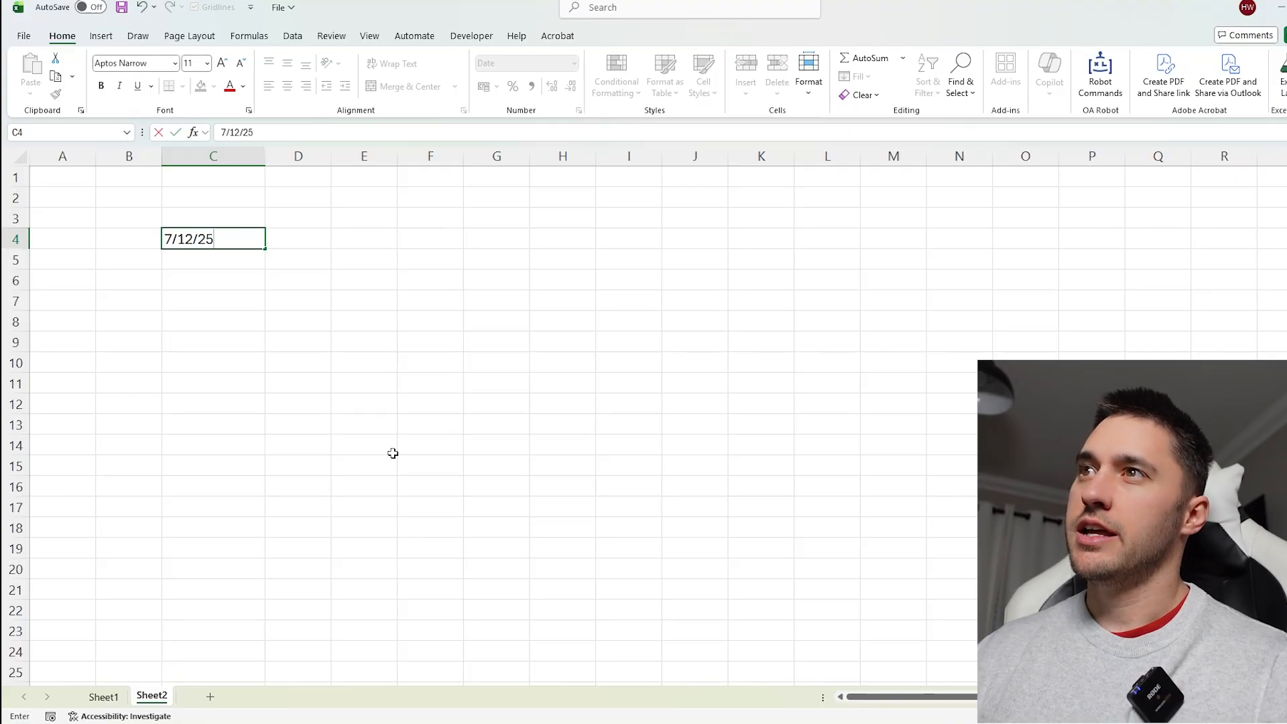
key("Return")
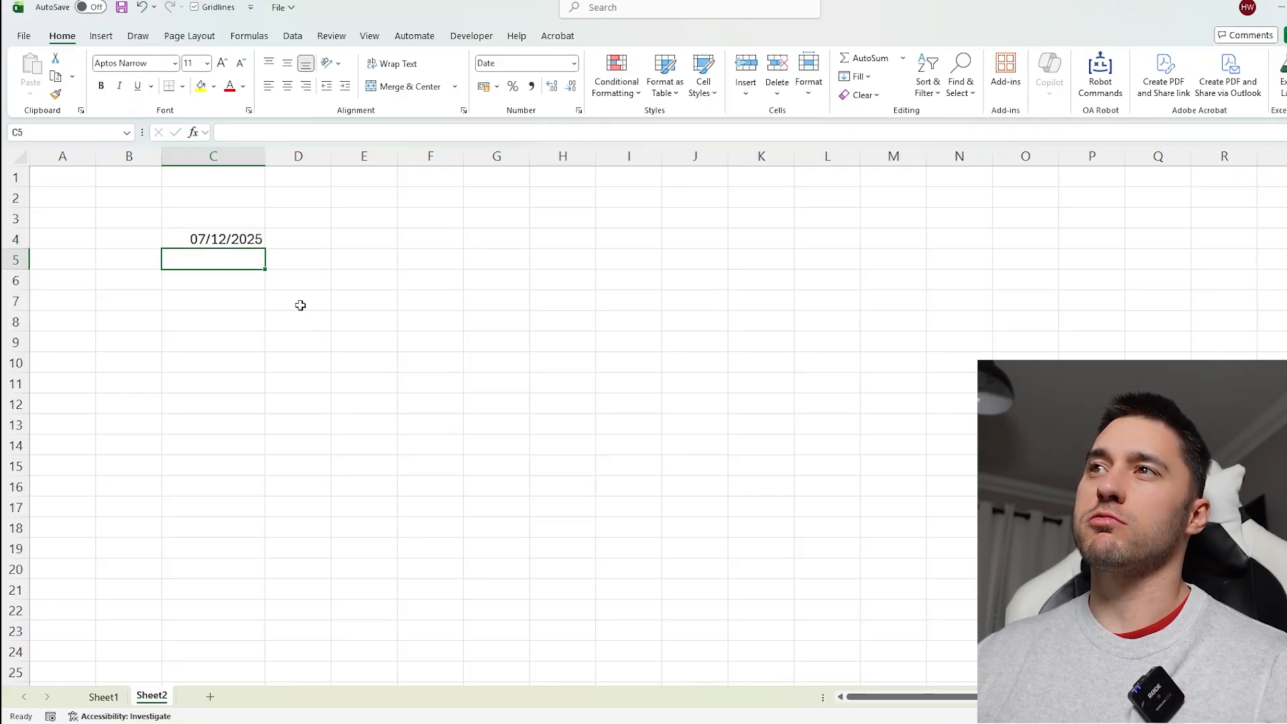
Format C4 as General to inspect the date's serial number, and undo the format change.
left_click(258, 239)
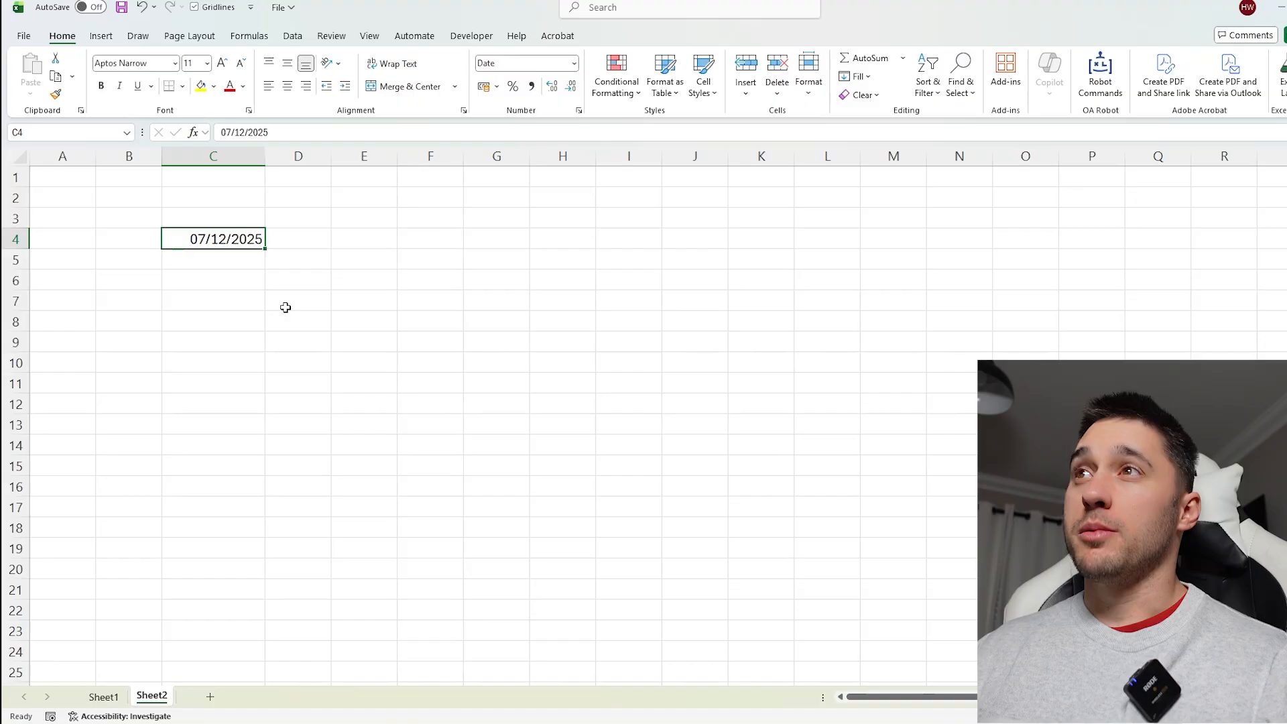
left_click(575, 63)
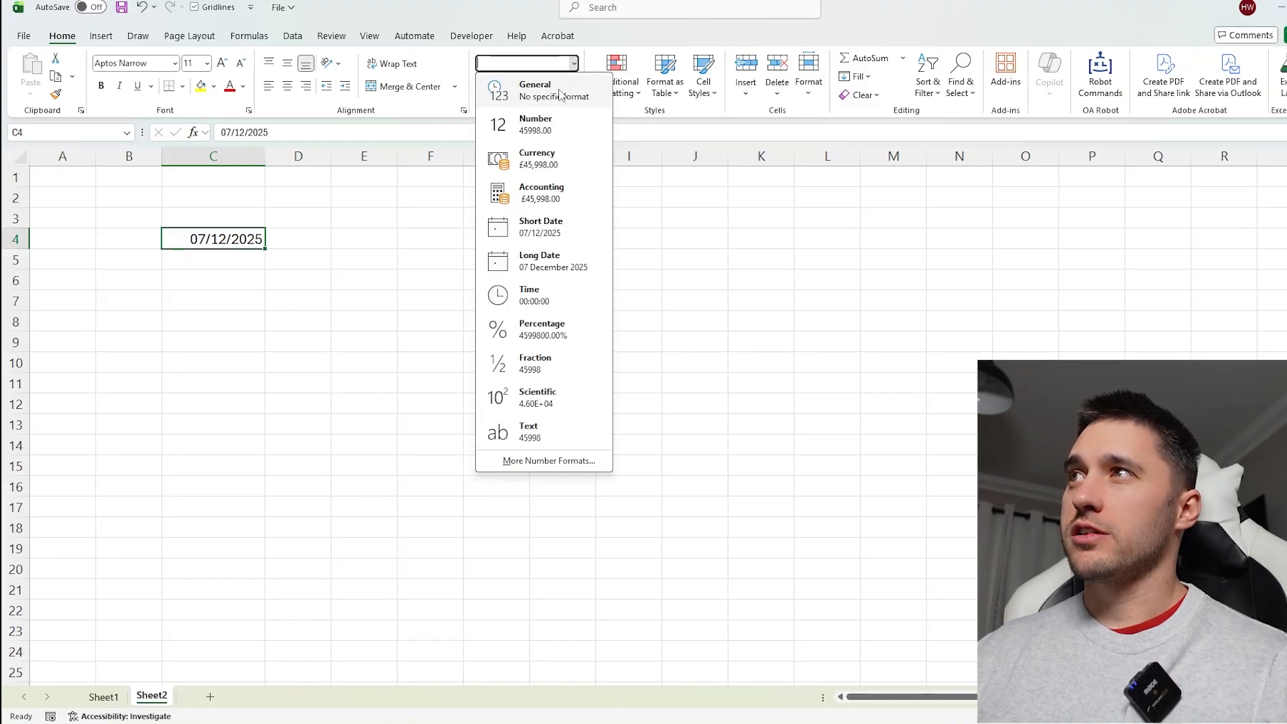
left_click(530, 87)
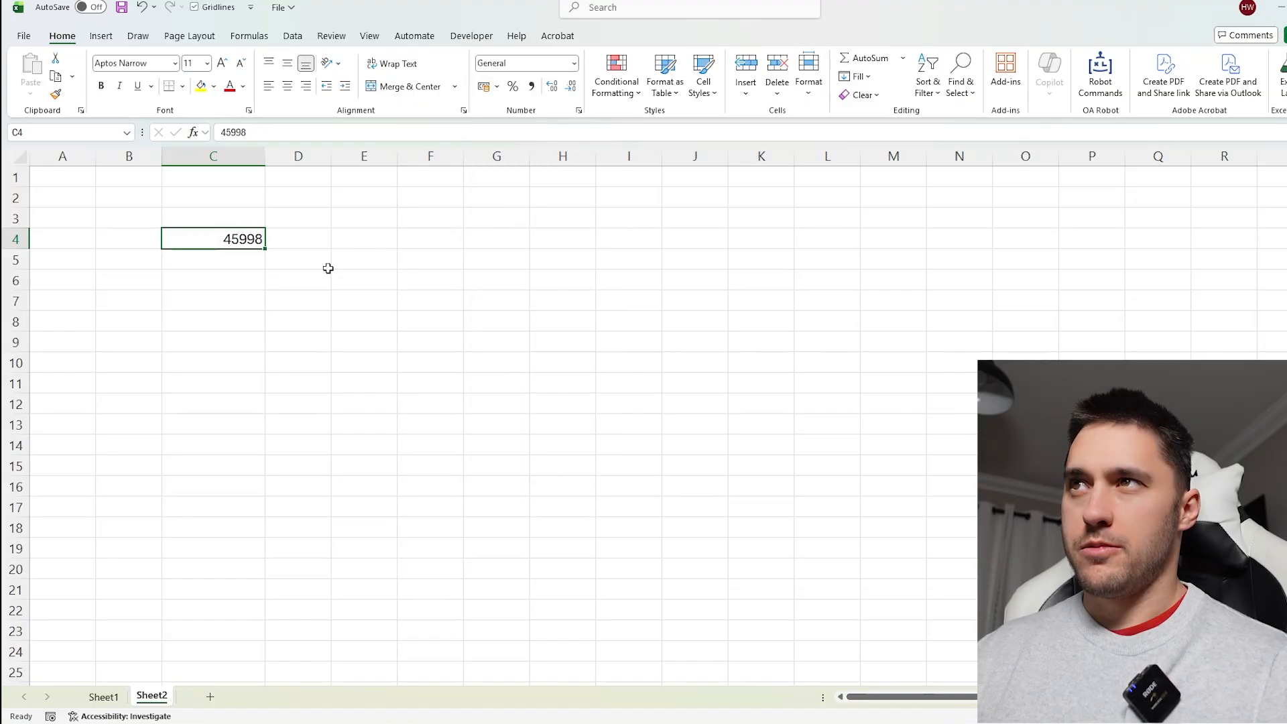
key("ctrl+z")
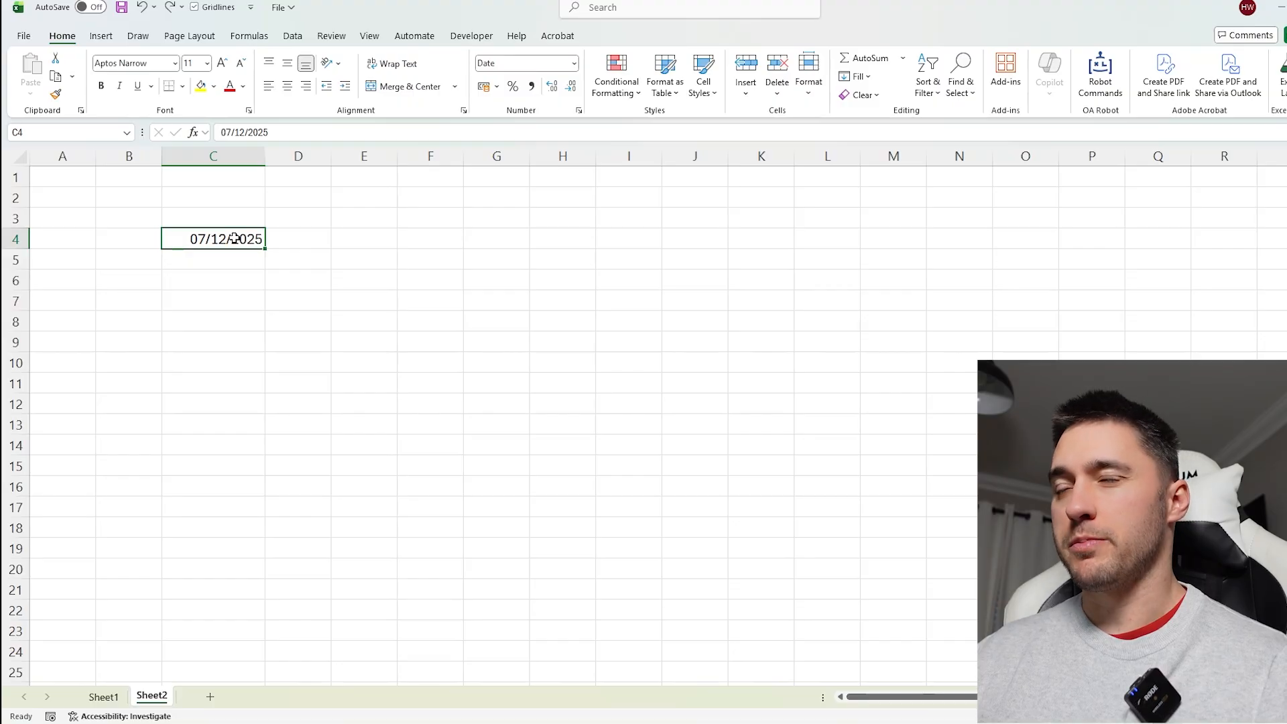
Replace the date in C4 with the formula =DATE(2025,12,7).
scroll(234, 239, "up", 3)
left_click(319, 401)
left_click(299, 267)
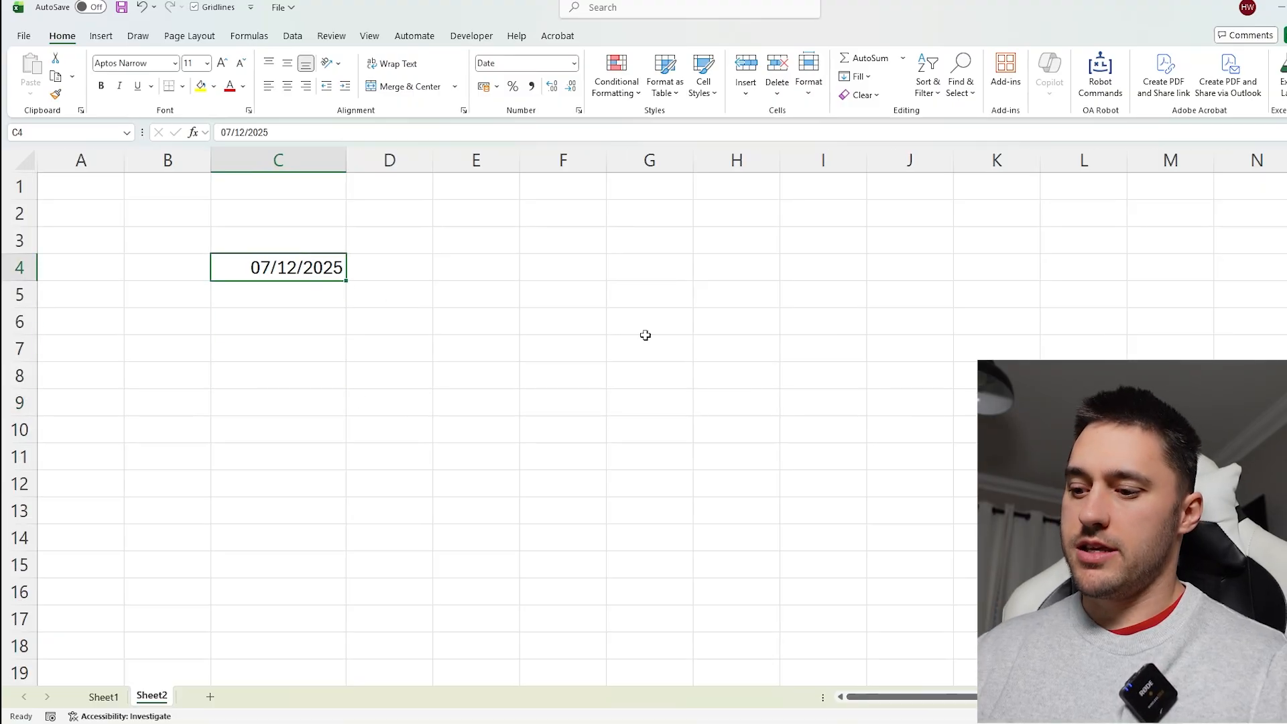
type("=dat")
key("Tab")
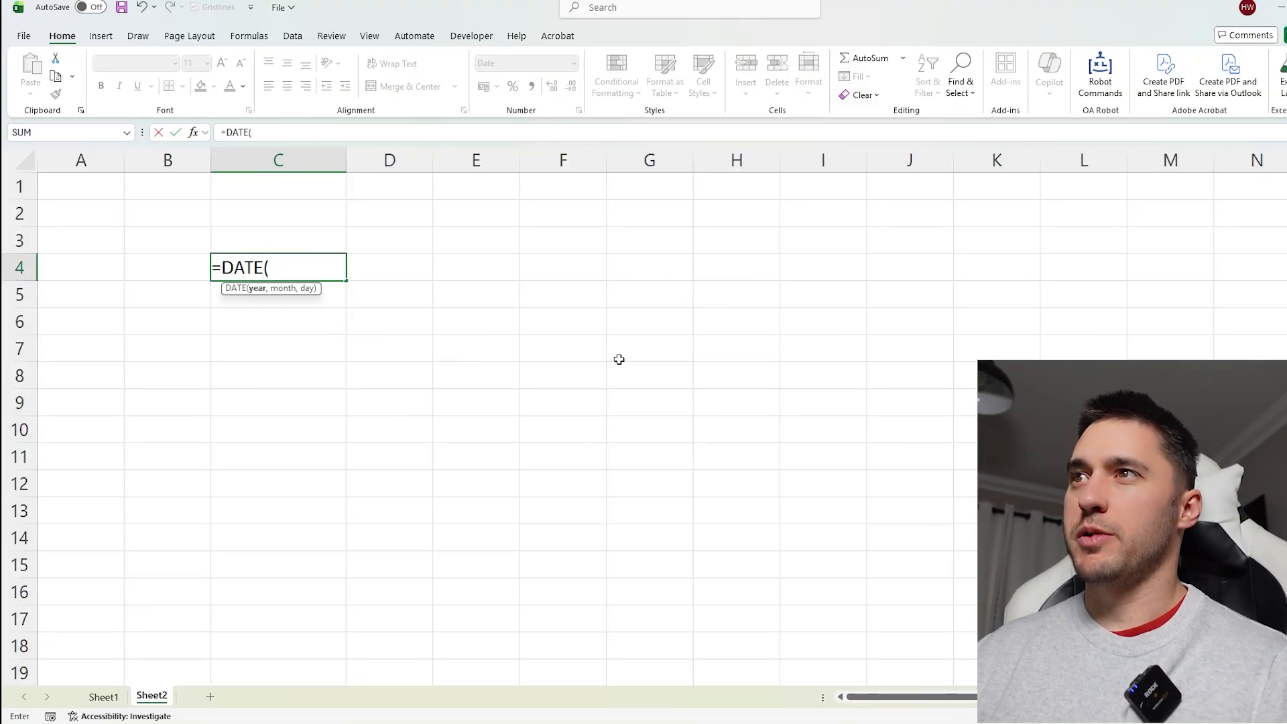
type("2025")
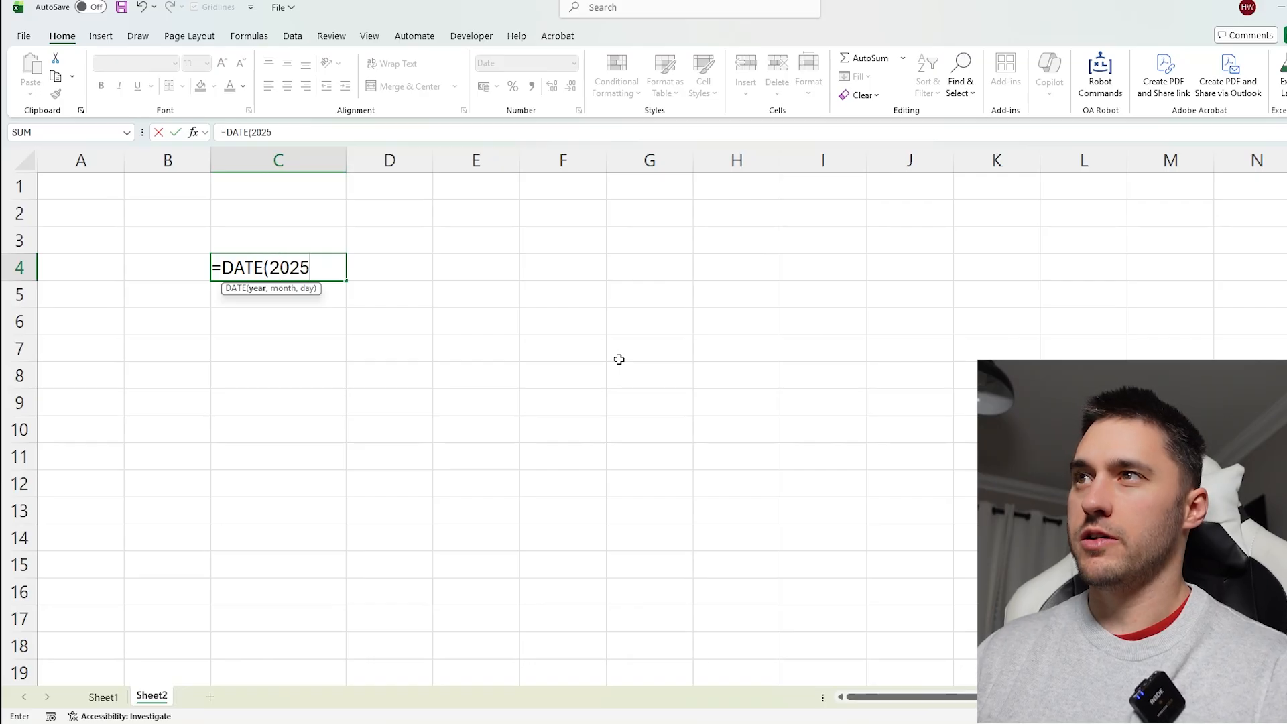
type(",12")
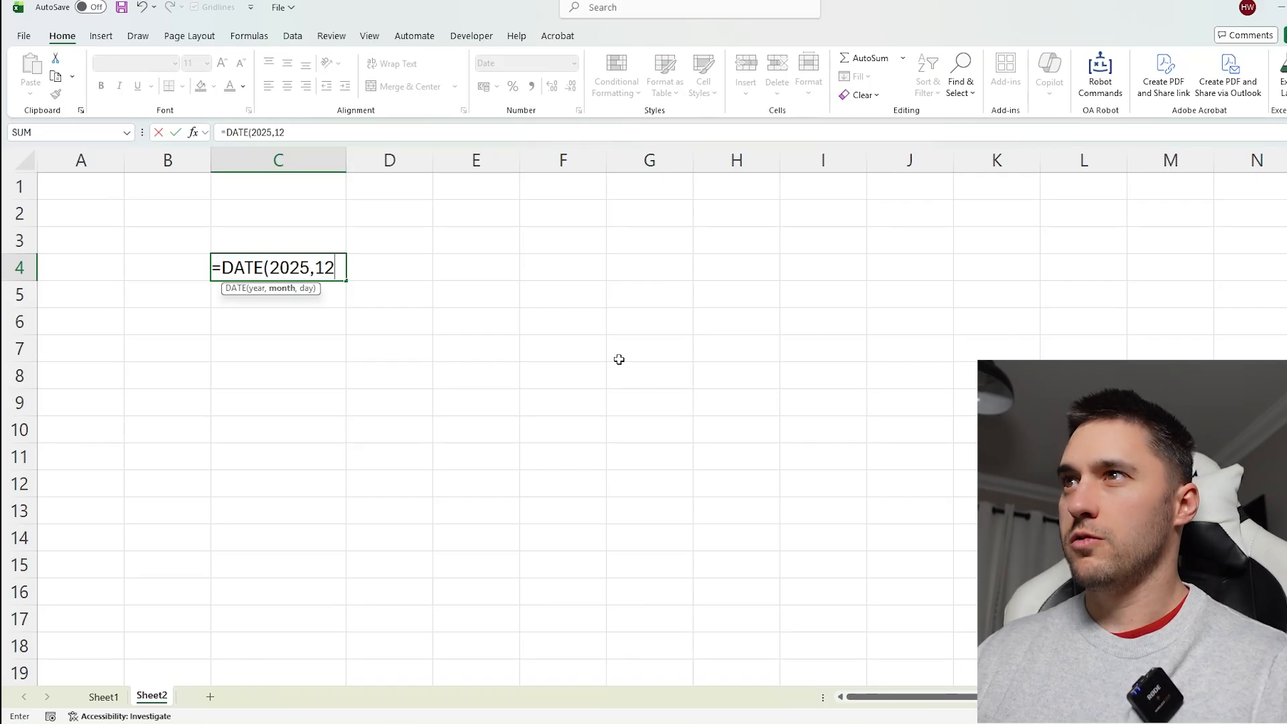
type(",7")
key("Return")
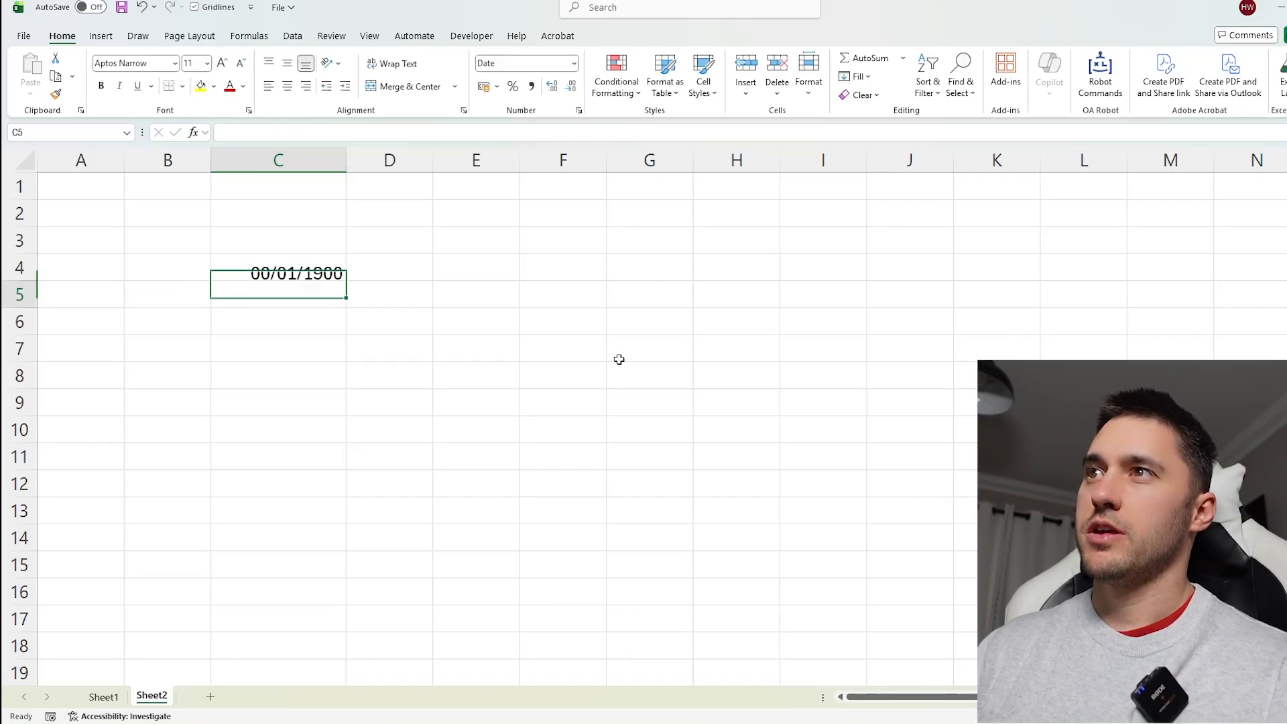
Review the DATE formula in C4 and its year, month and day arguments.
left_click(295, 271)
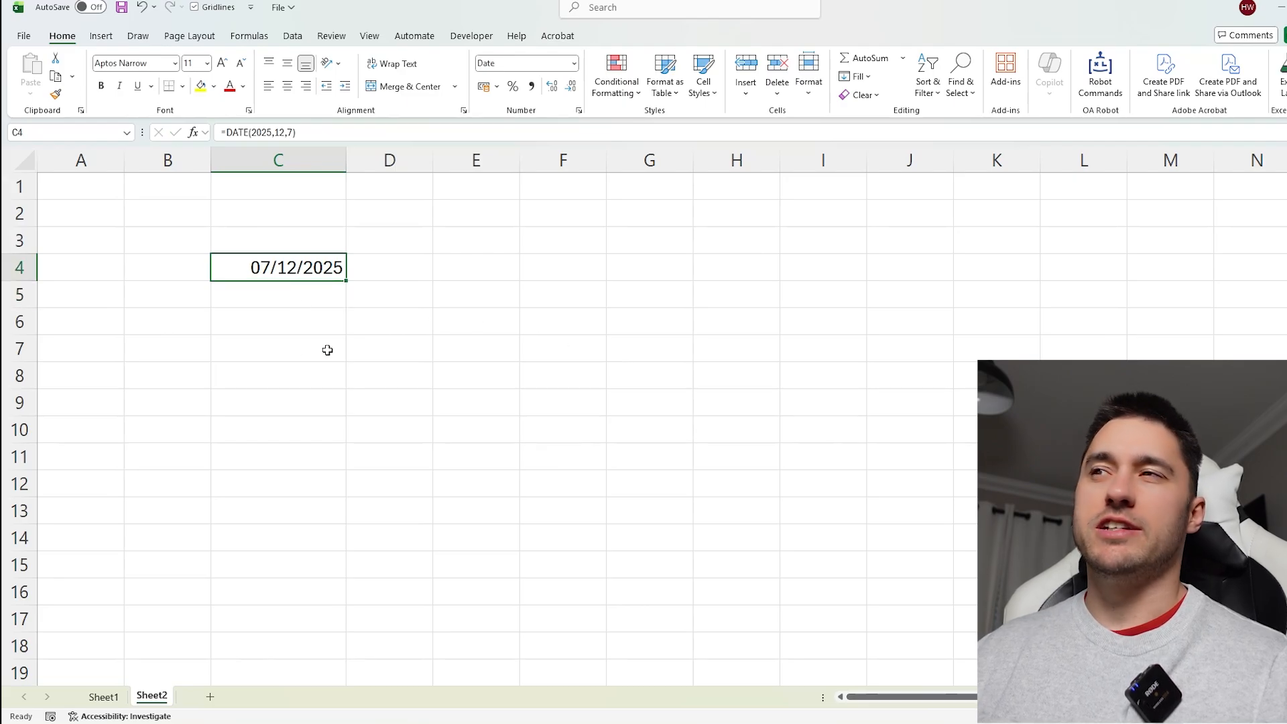
left_click_drag(667, 265, 959, 448)
left_click(612, 396)
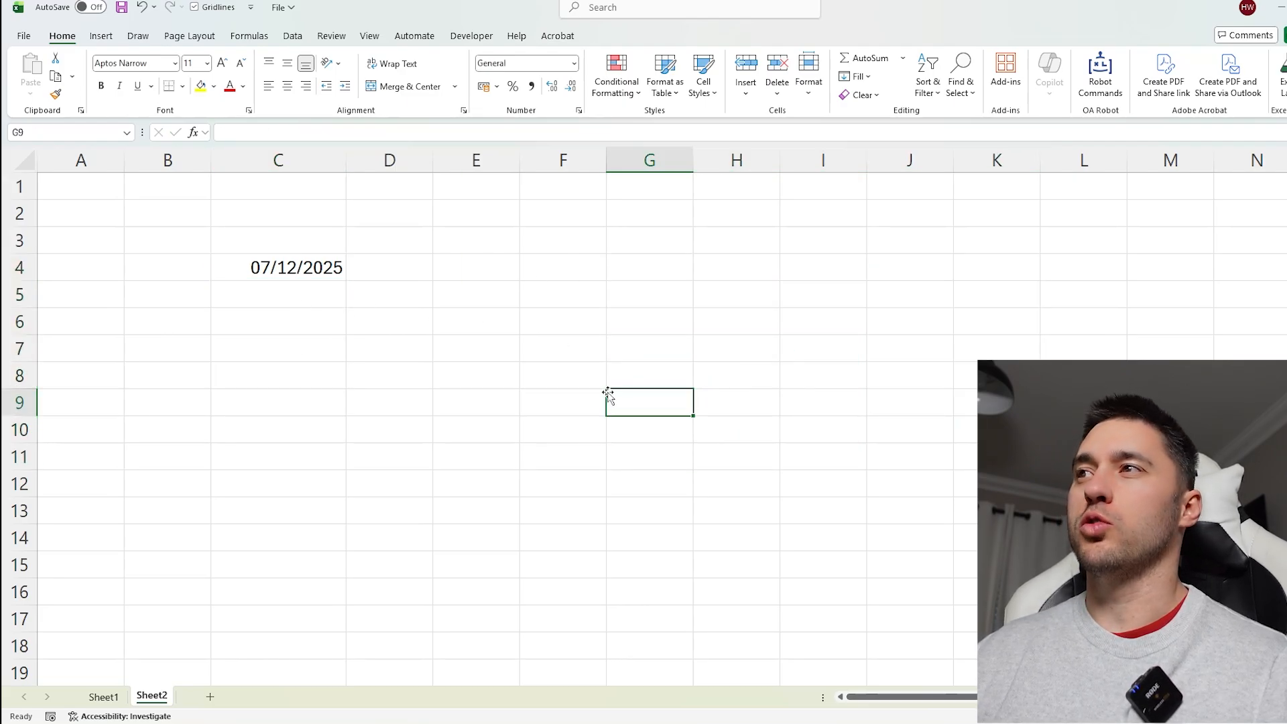
left_click(290, 262)
left_click(268, 132)
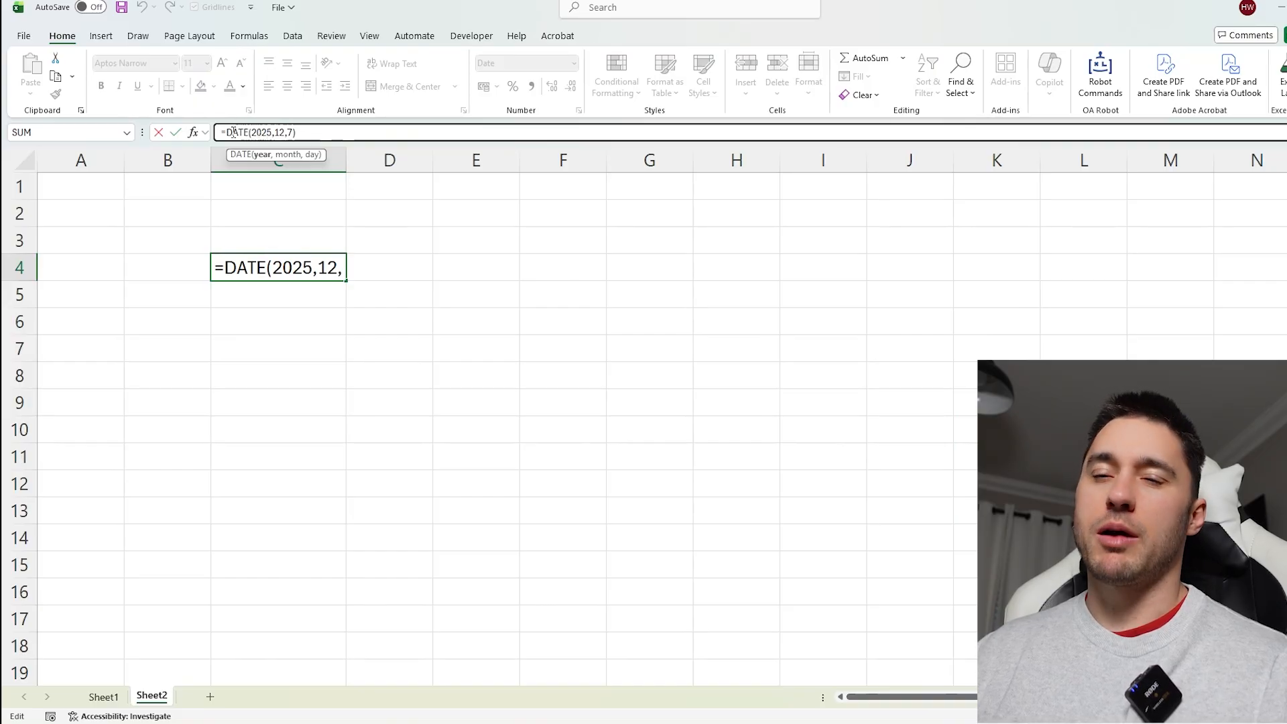
key("Tab")
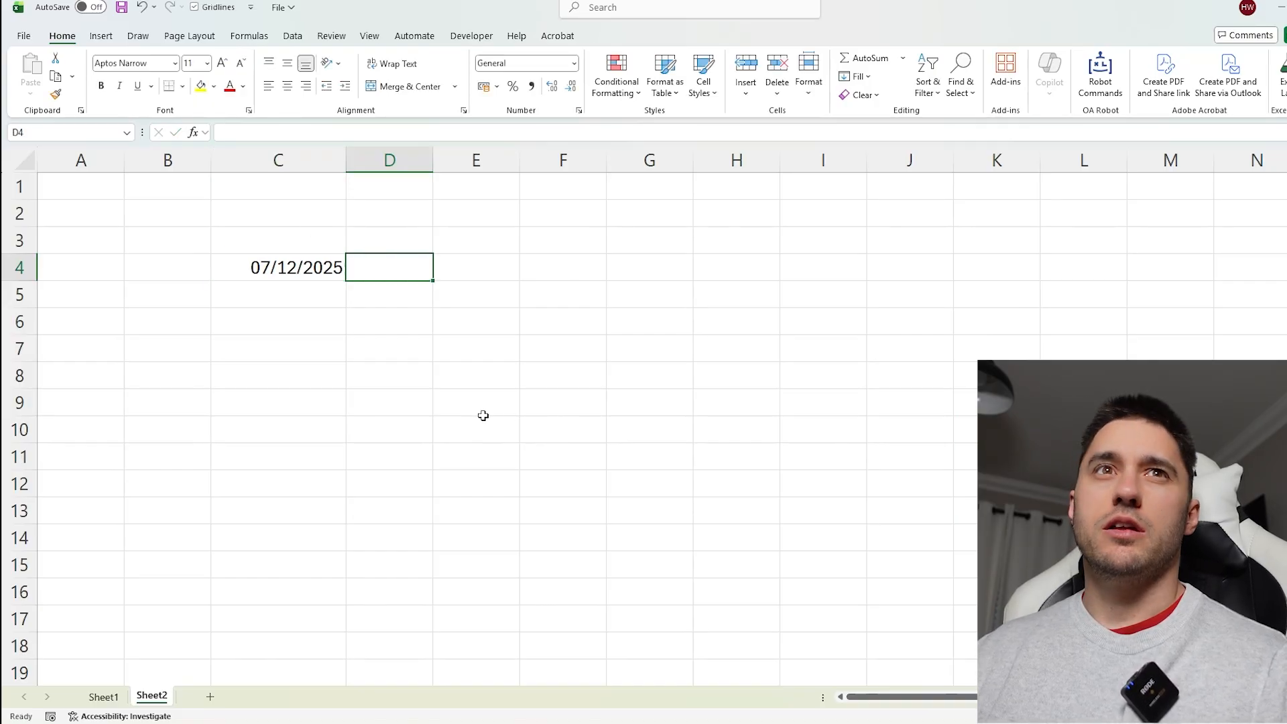
Extract the day number from the date in C4 by entering =DAY(C4) in D4.
scroll(490, 320, "up", 2)
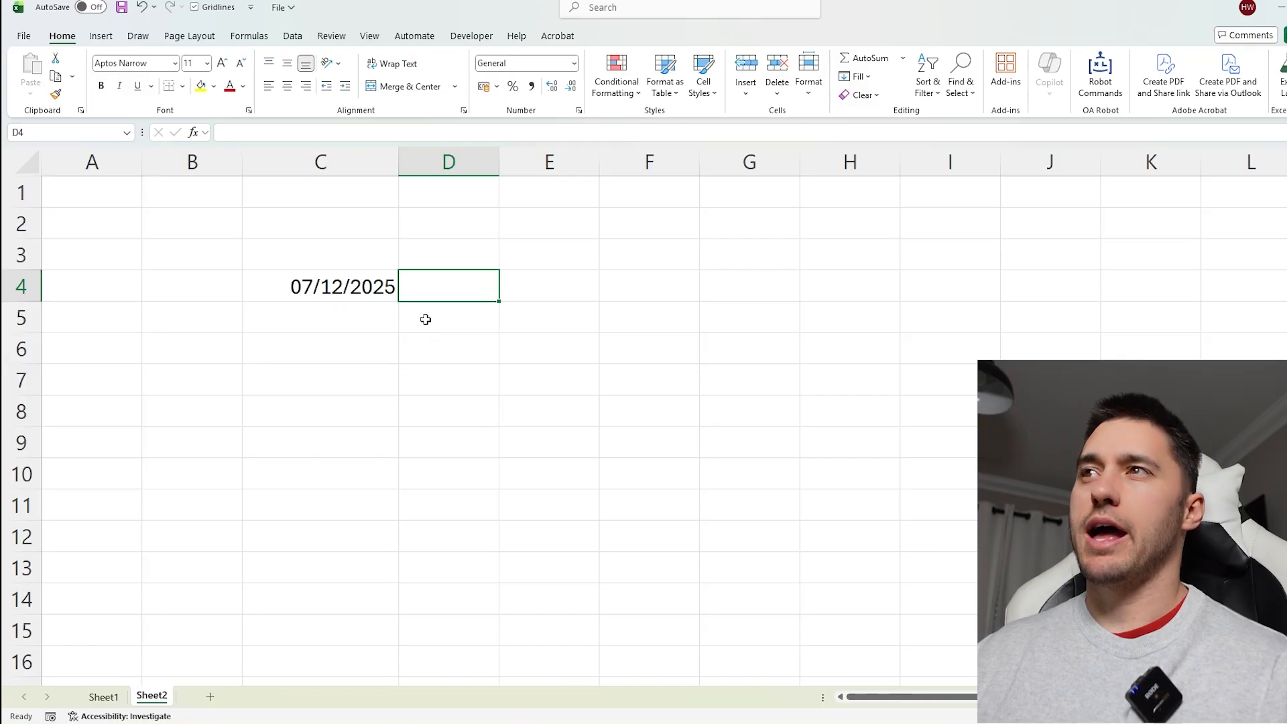
key("Left")
key("Right")
type("=da")
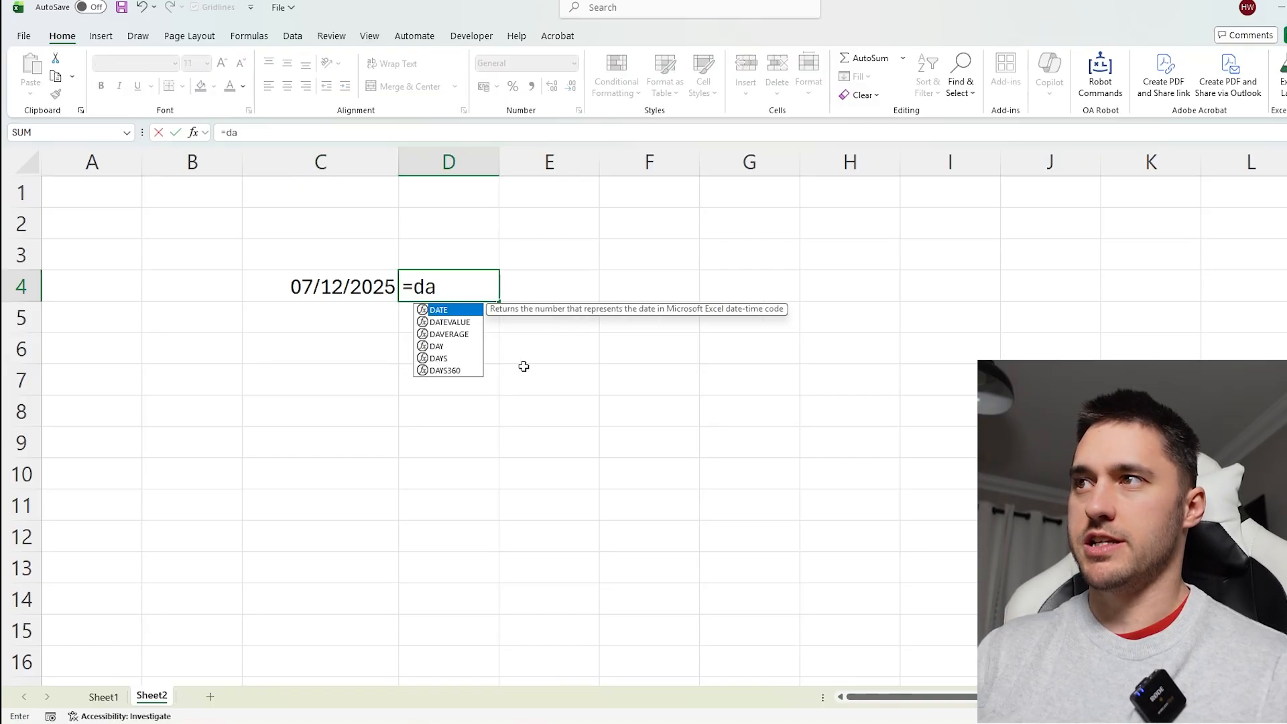
type("y")
key("Tab")
key("Left")
type(")")
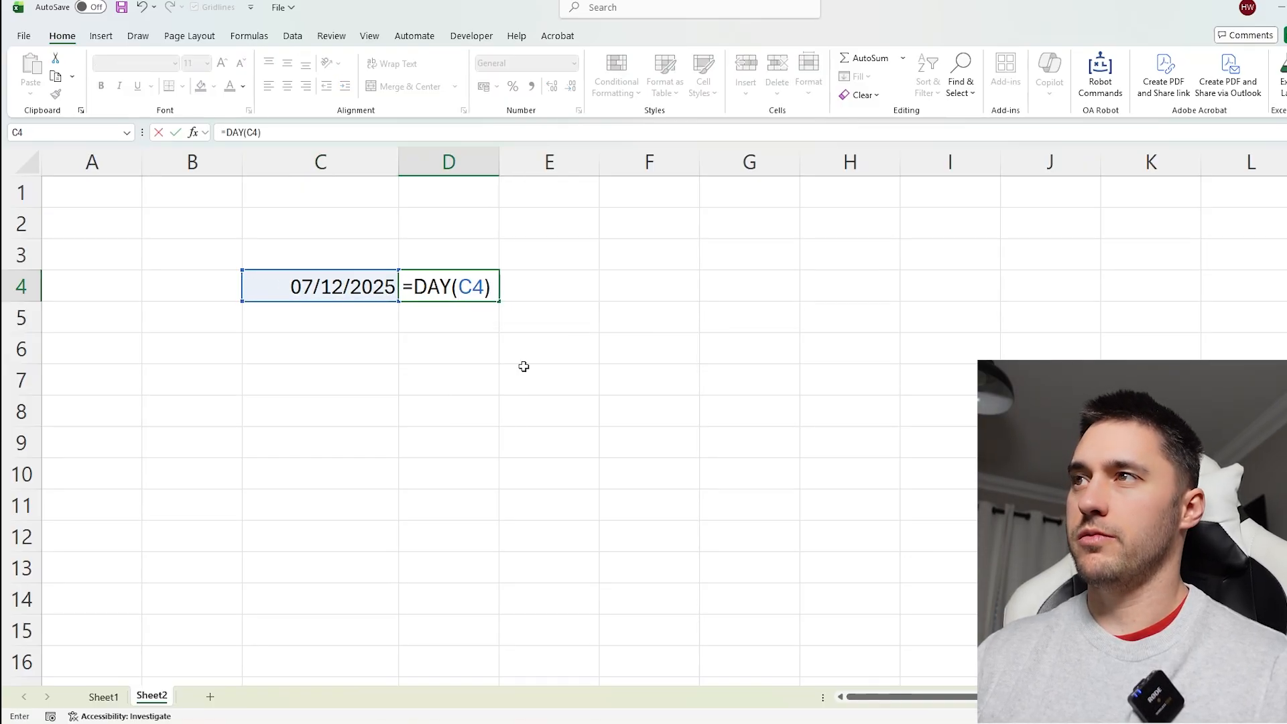
key("Return")
left_click(454, 278)
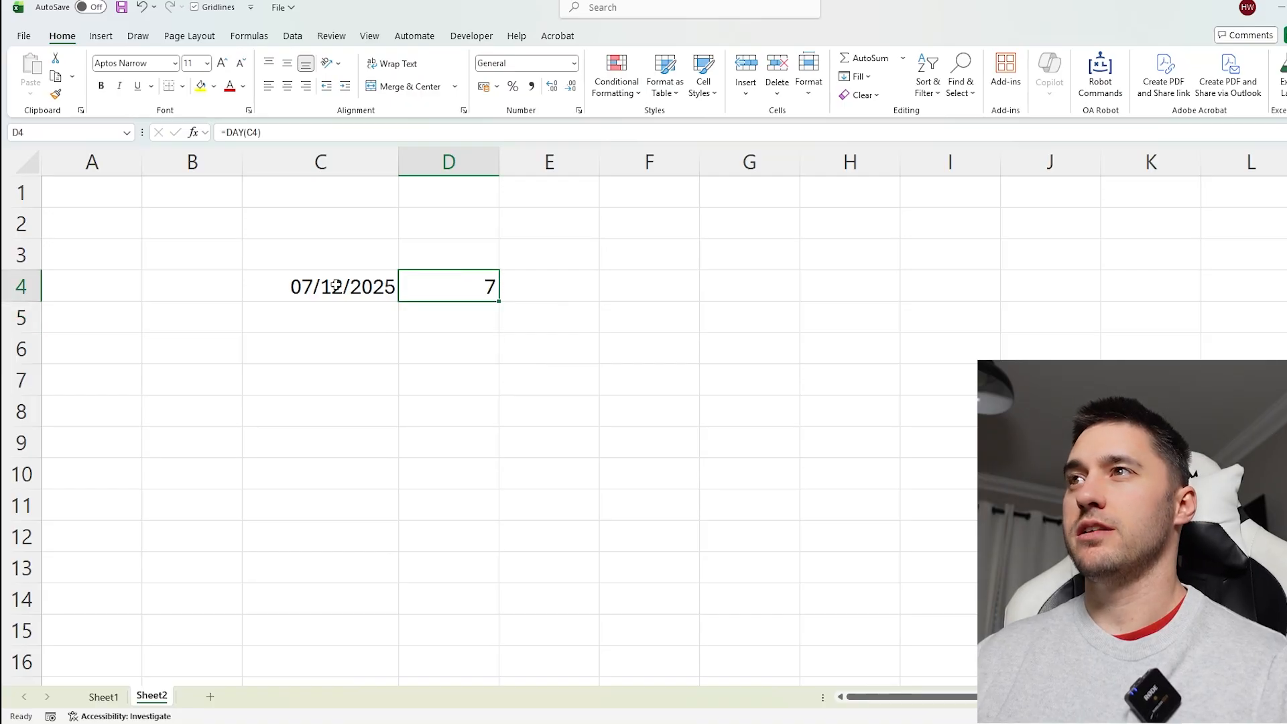
Enter =C4+1 in C5 and fill it down to C9, and extend the DAY formula from D4 down to D9.
left_click(373, 312)
type("=")
key("Up")
type("+1")
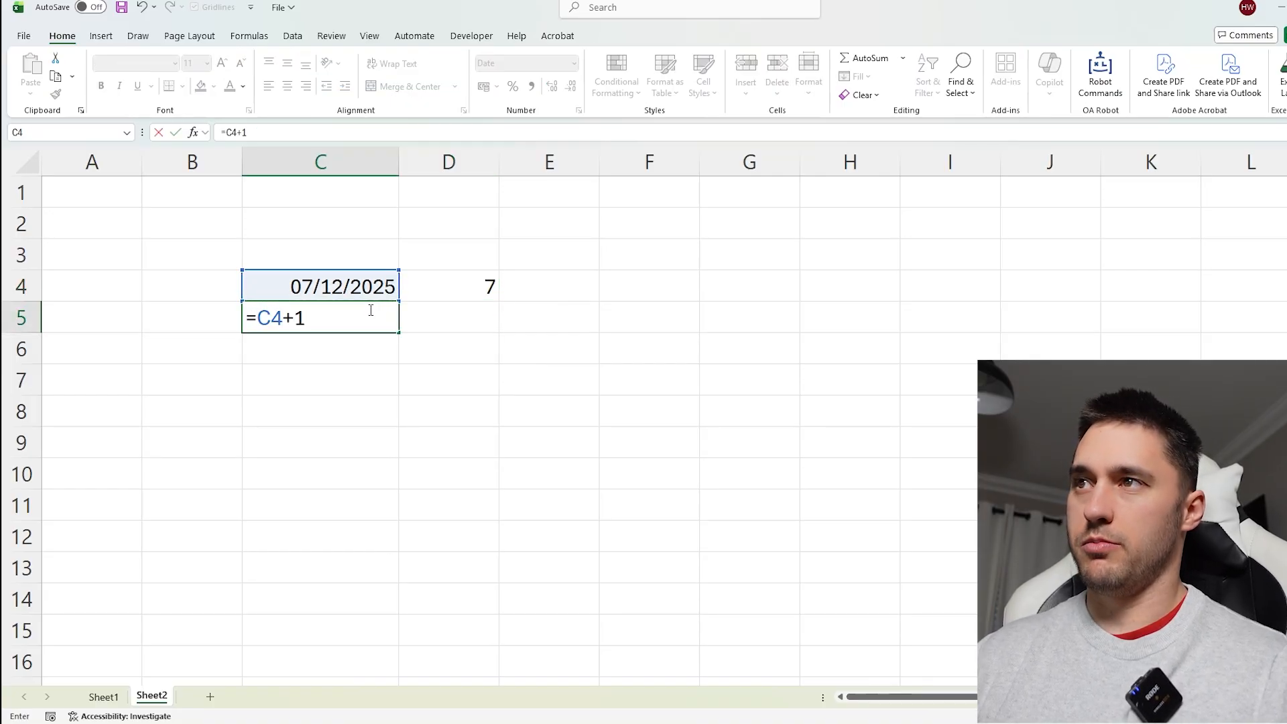
key("Return")
left_click(392, 327)
left_click_drag(394, 328, 396, 449)
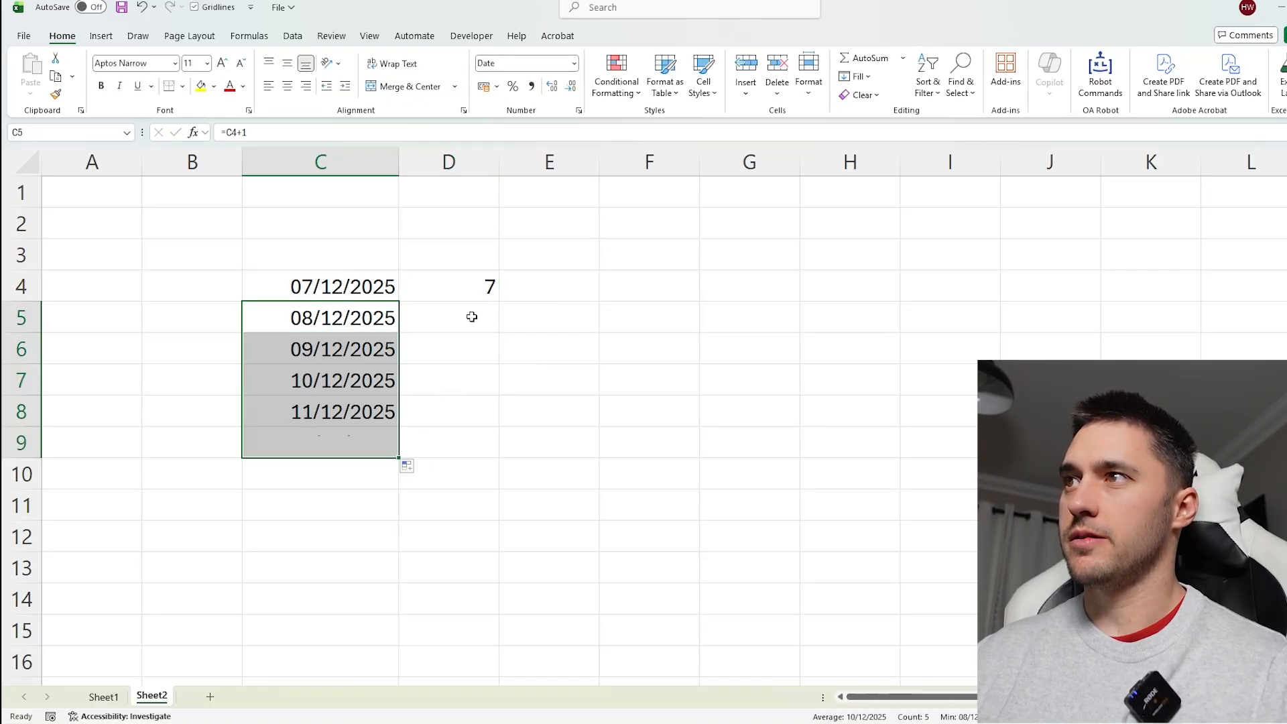
left_click(470, 290)
left_click_drag(500, 302, 500, 460)
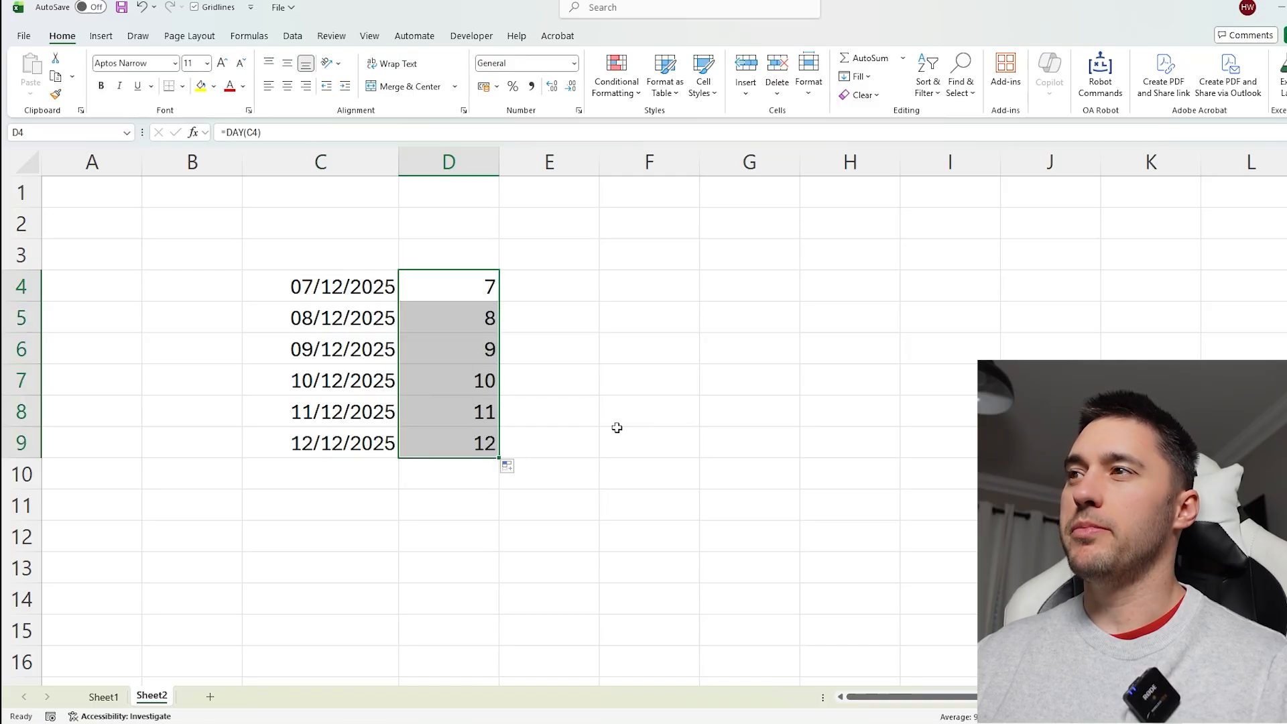
Add the column headings Day in D3 and Month in E3.
left_click(469, 284)
key("Up")
type("Day")
key("Tab")
type("Month")
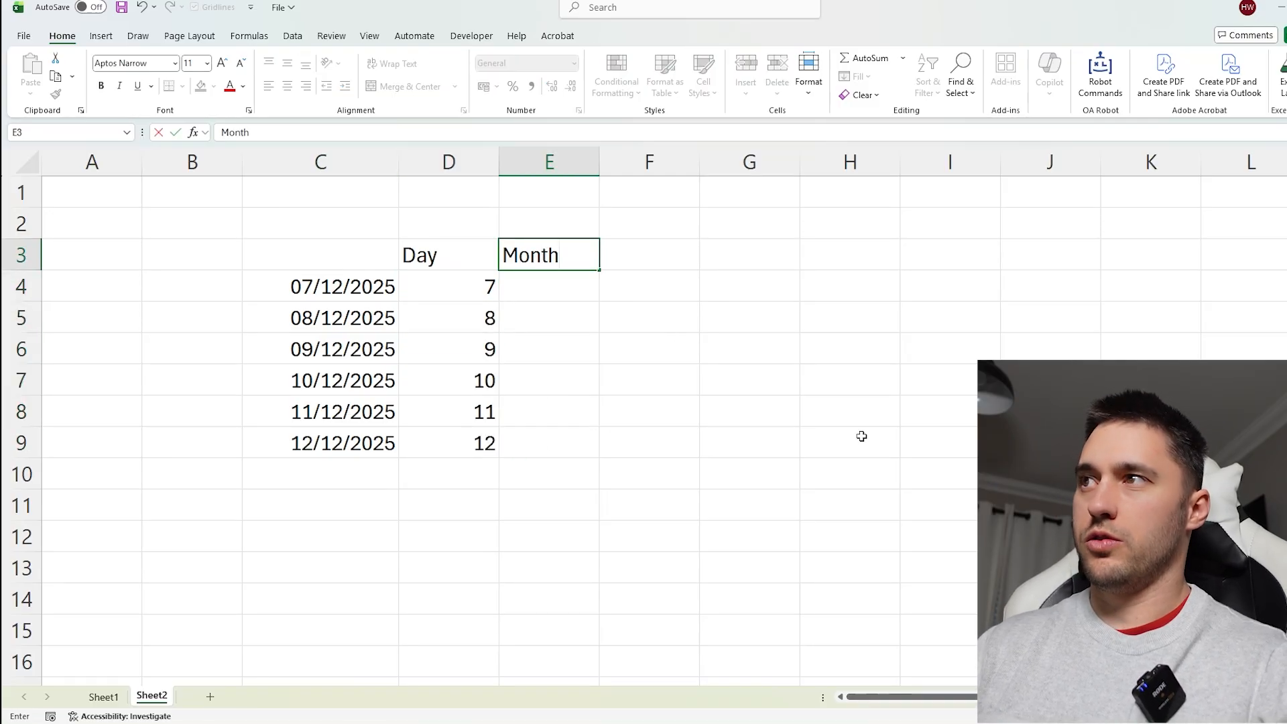
key("Return")
Enter =MONTH(C4) in E4 and fill the formula down to E9.
type("=mon")
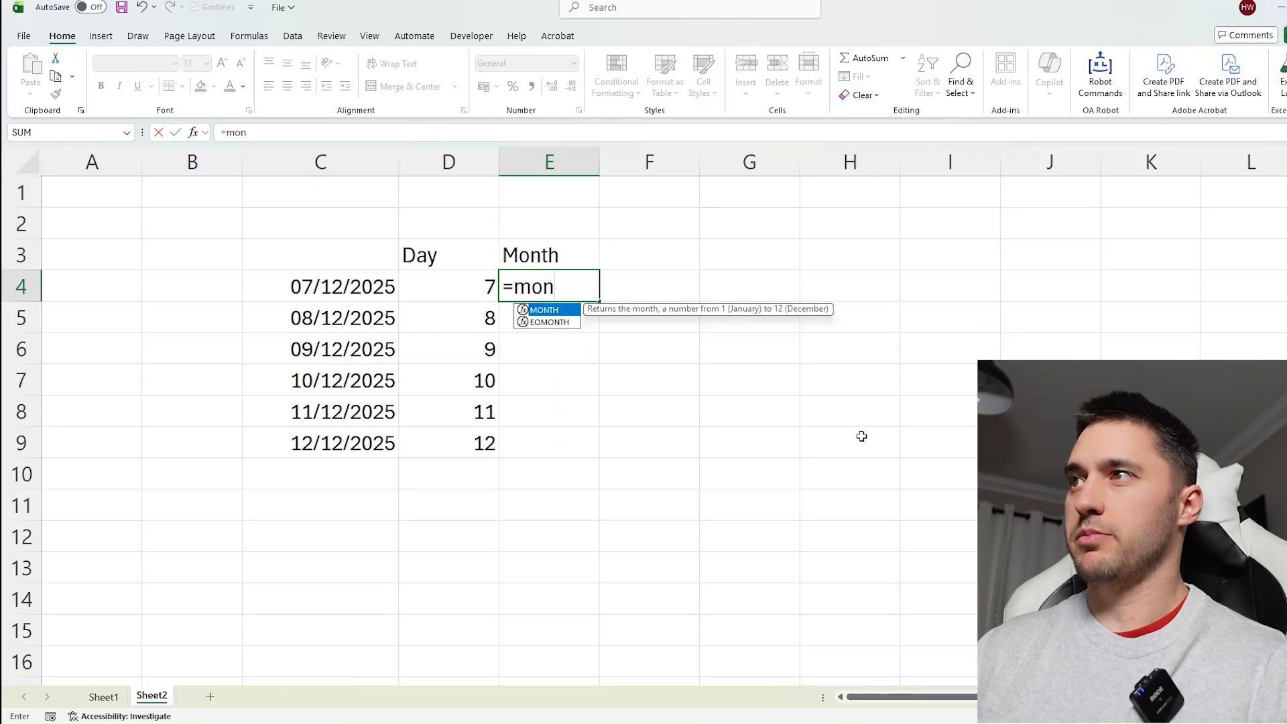
key("Tab")
key("Left")
key("Left")
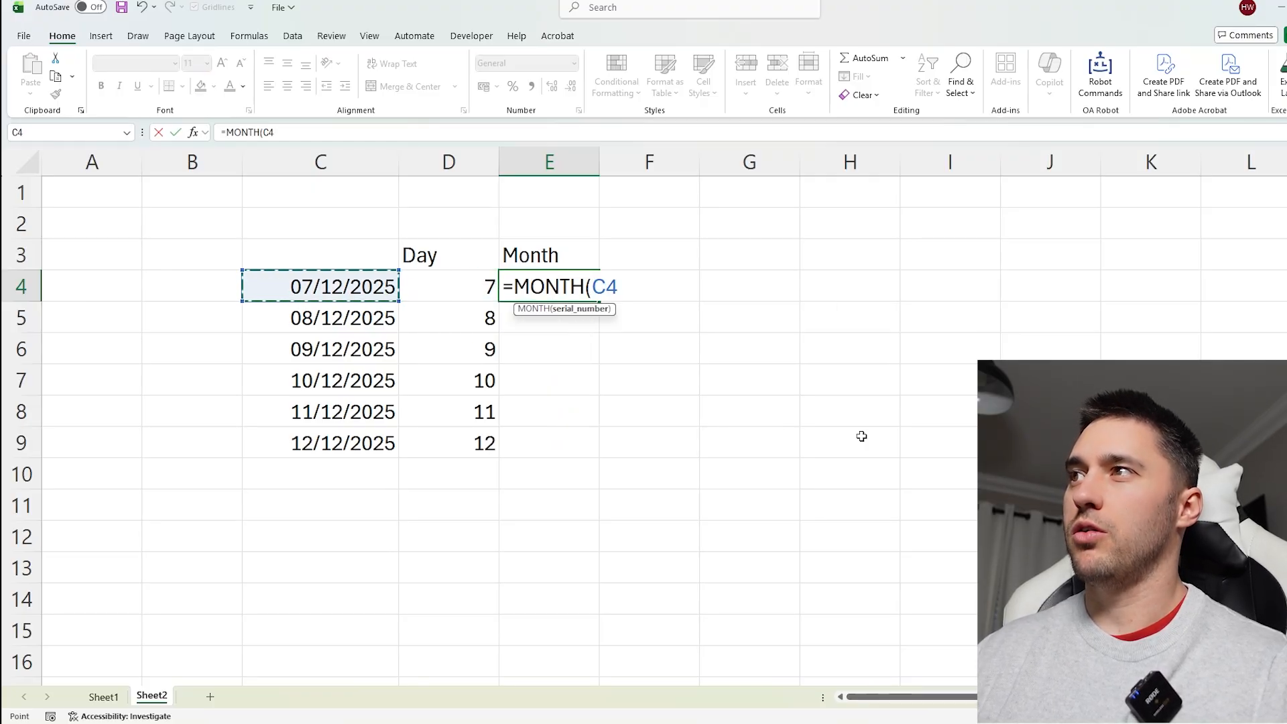
key("Return")
left_click(583, 288)
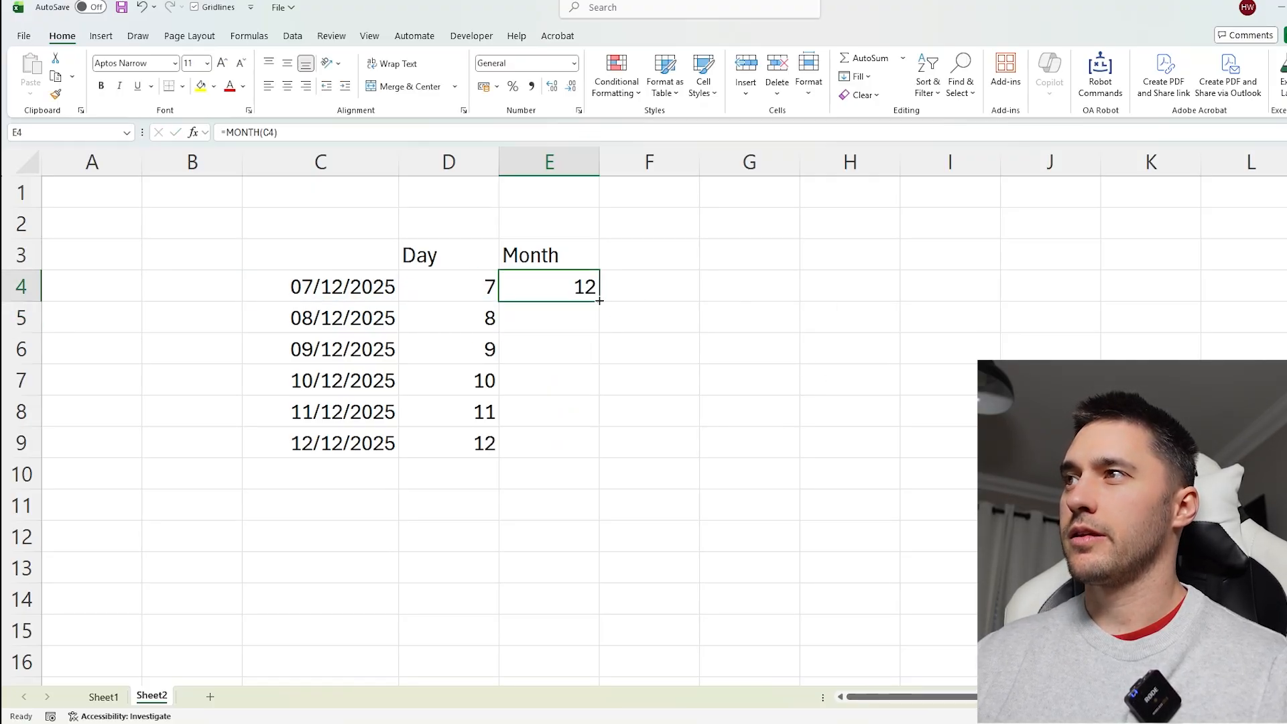
left_click_drag(599, 301, 608, 460)
Add the heading Year in F3, enter =YEAR(C4) in F4 and fill the formula down to F9.
left_click(611, 256)
type("Ye")
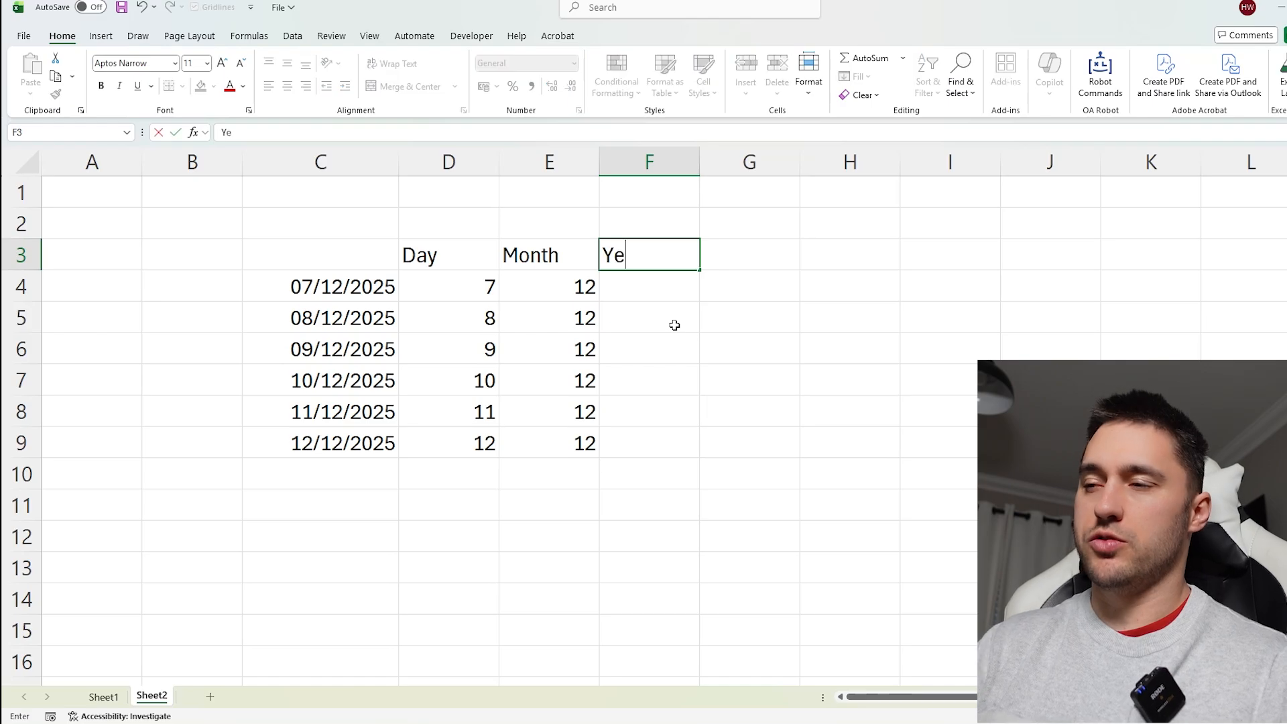
type("ar")
key("Return")
type("=yea")
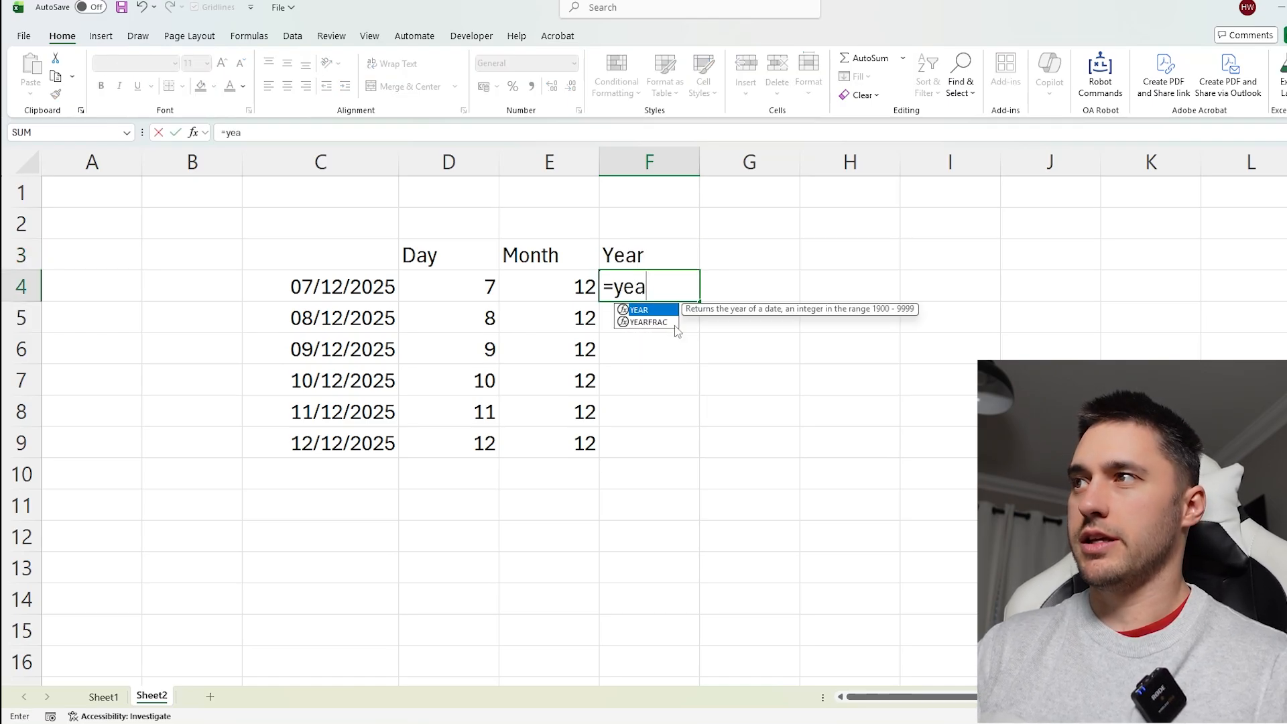
key("Tab")
left_click(425, 286)
key("Return")
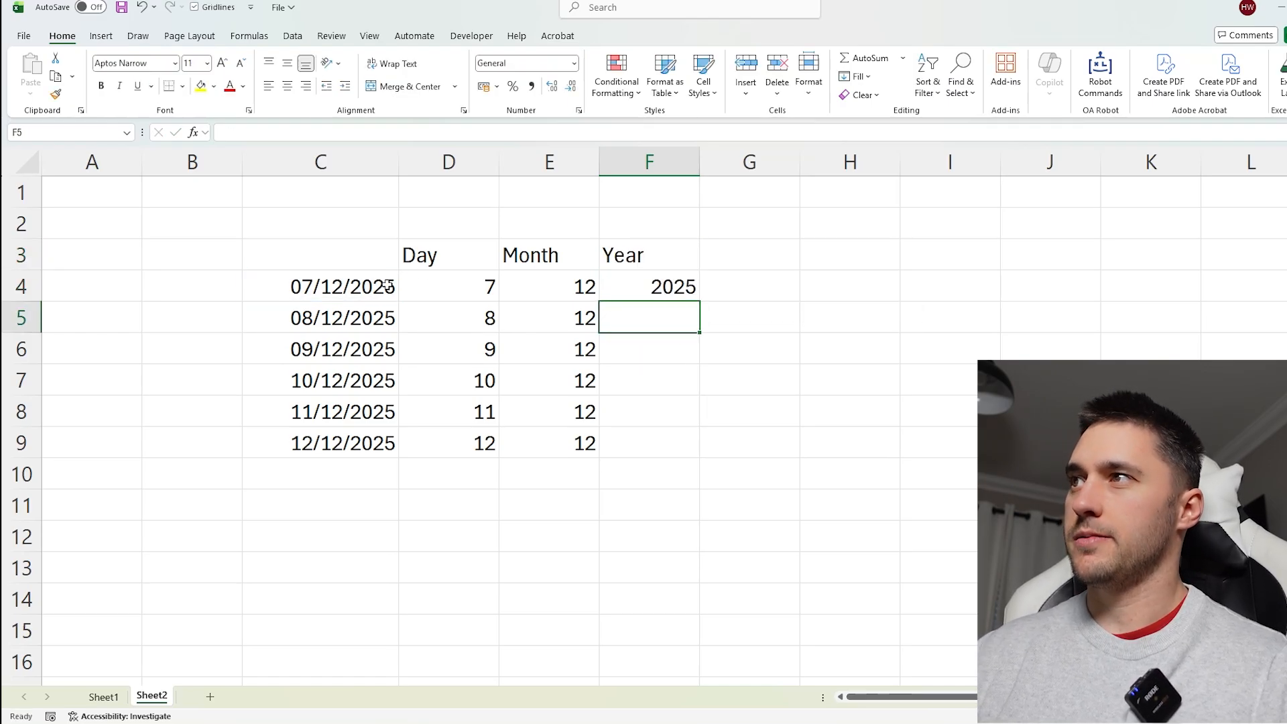
left_click(695, 295)
double_click(699, 301)
key("Right")
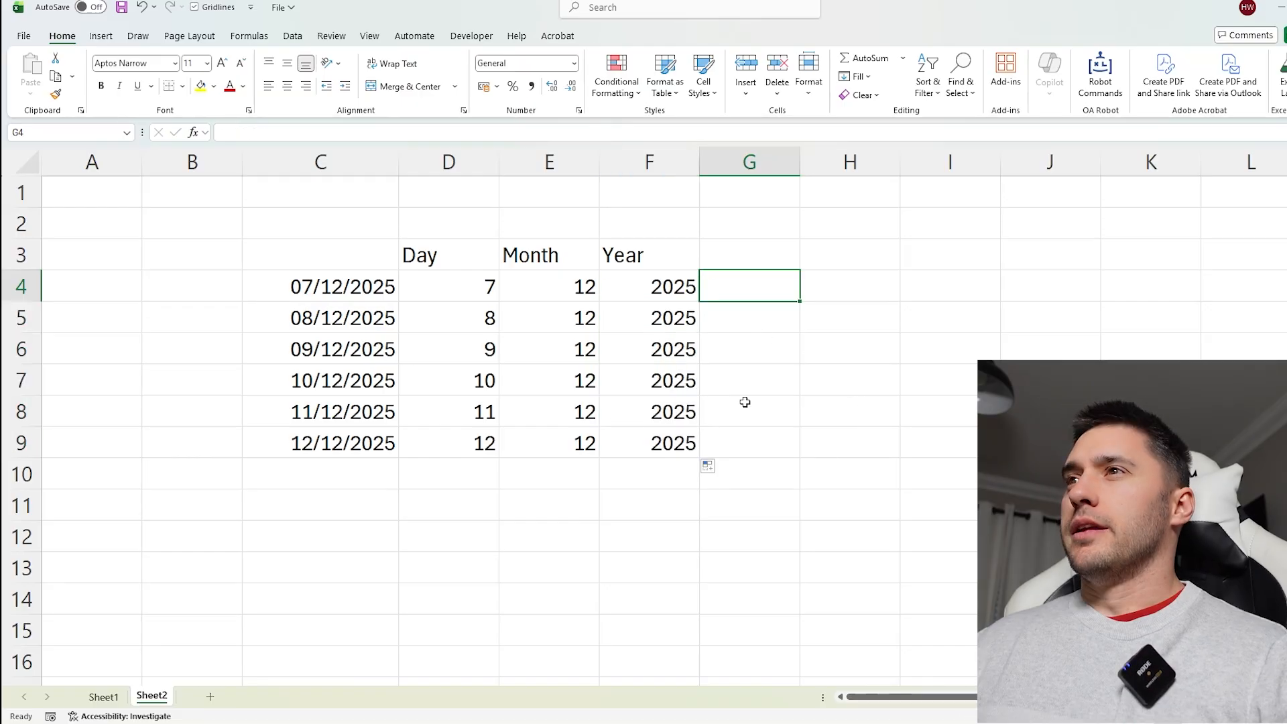
Add the column heading Weekday in G3.
left_click_drag(351, 284, 349, 442)
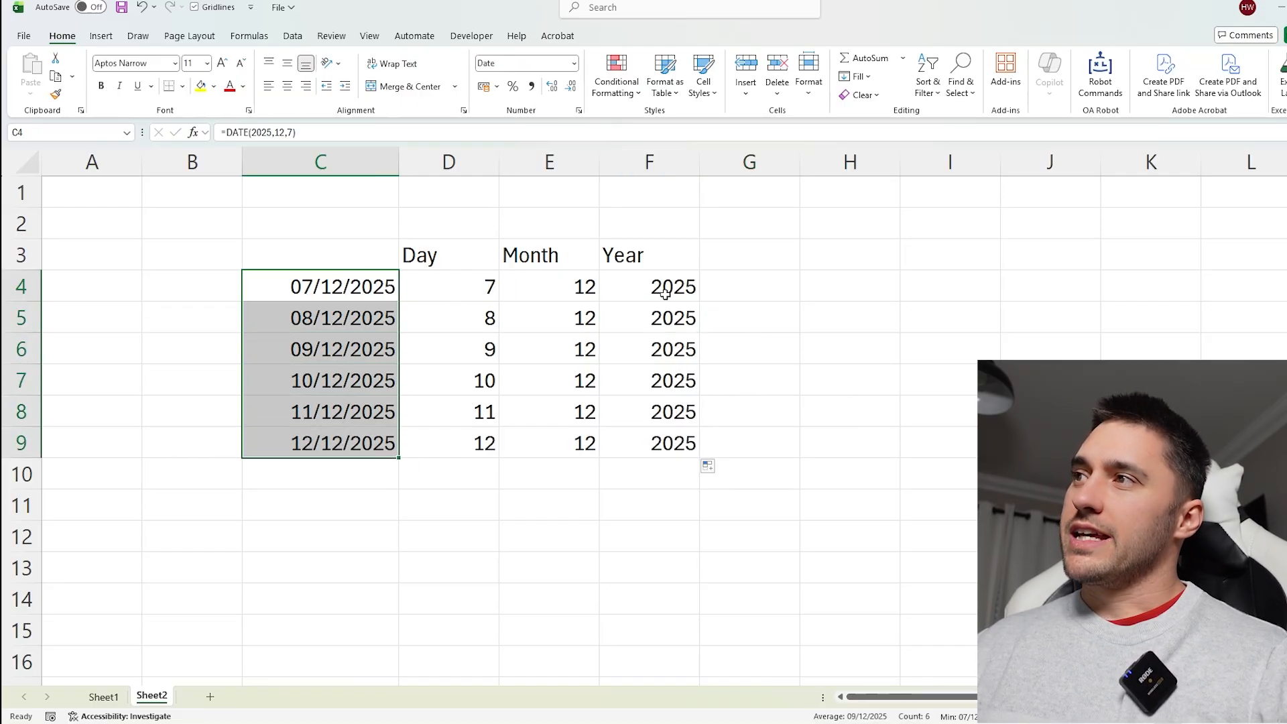
left_click(727, 279)
left_click(731, 259)
type("Weekday")
key("Return")
Enter =WEEKDAY(C4,2) in G4, using the return type that numbers Monday as 1 through Sunday as 7.
type("=week")
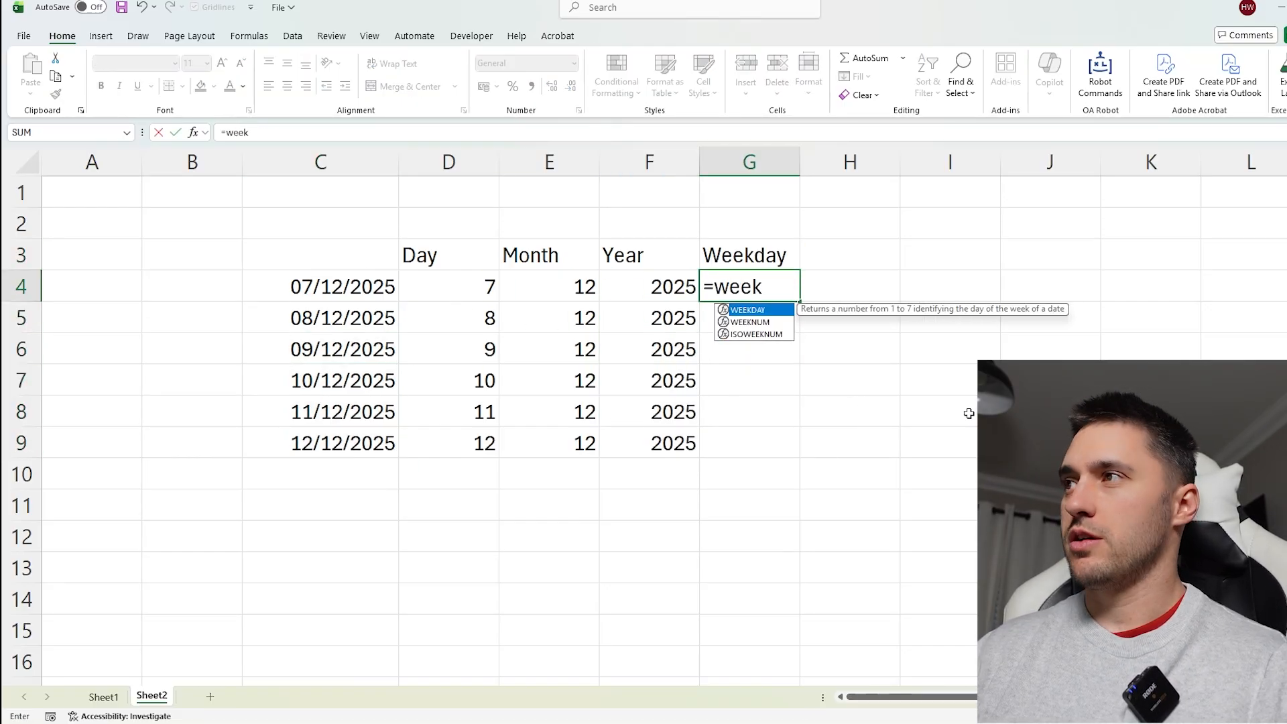
key("Tab")
key("Left")
key("Left")
key("Left")
key("Left")
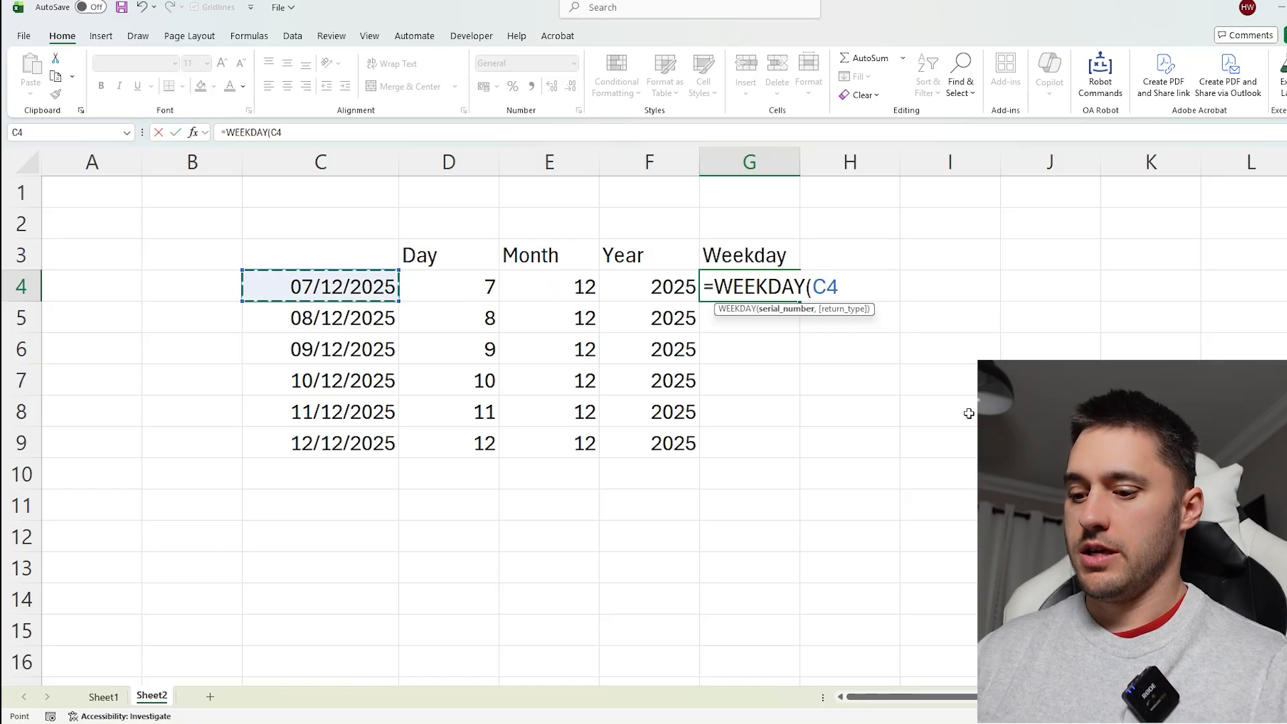
type(",")
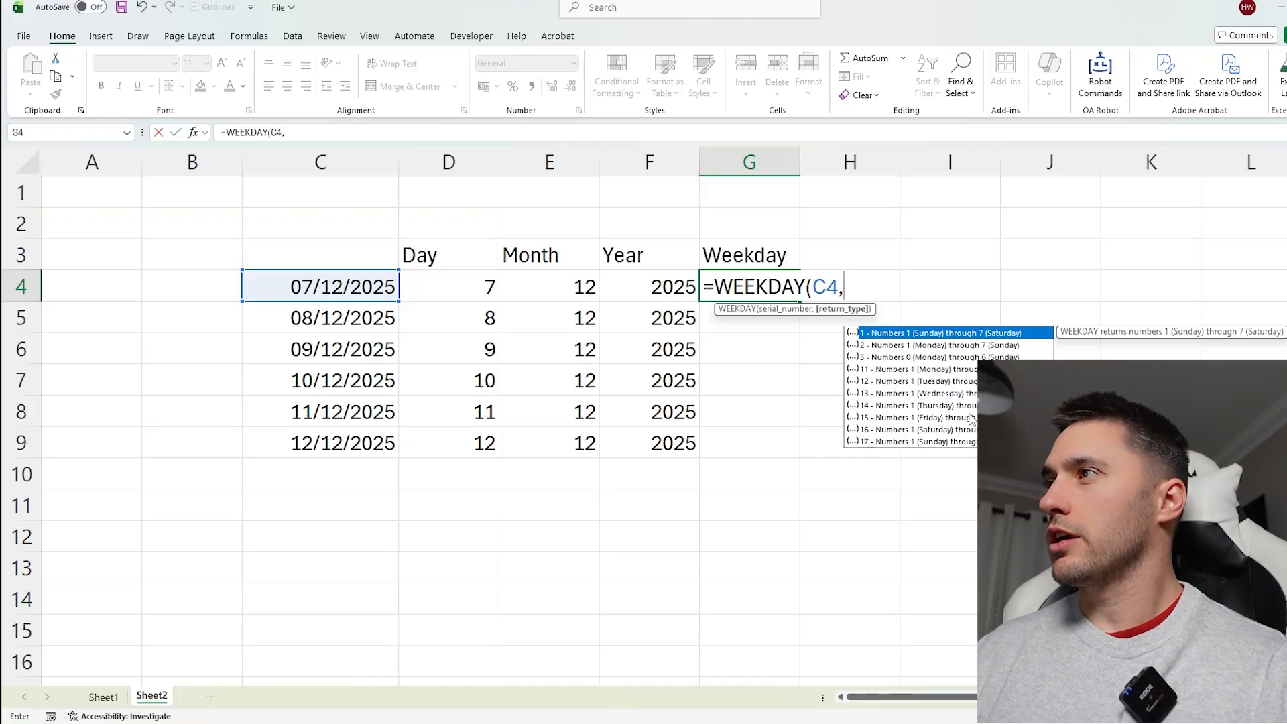
key("Down")
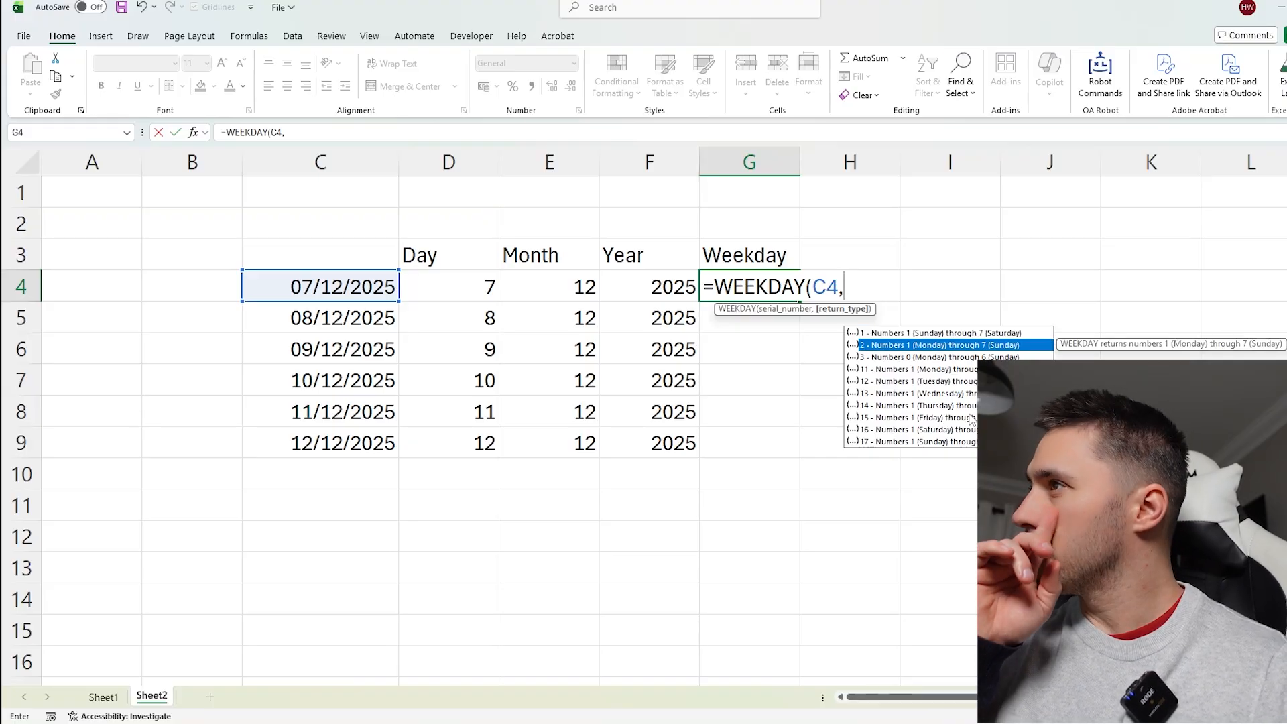
key("Tab")
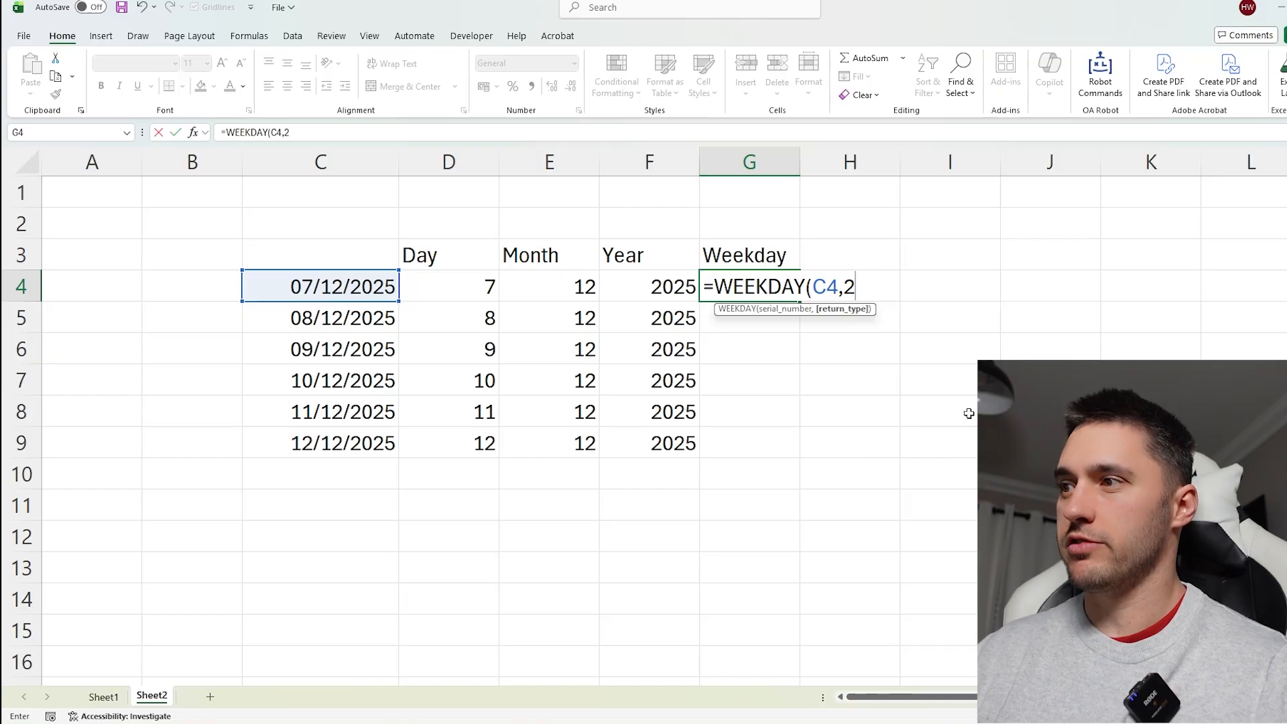
type(")")
key("Return")
Fill the WEEKDAY formula from G4 down to G9.
left_click(786, 287)
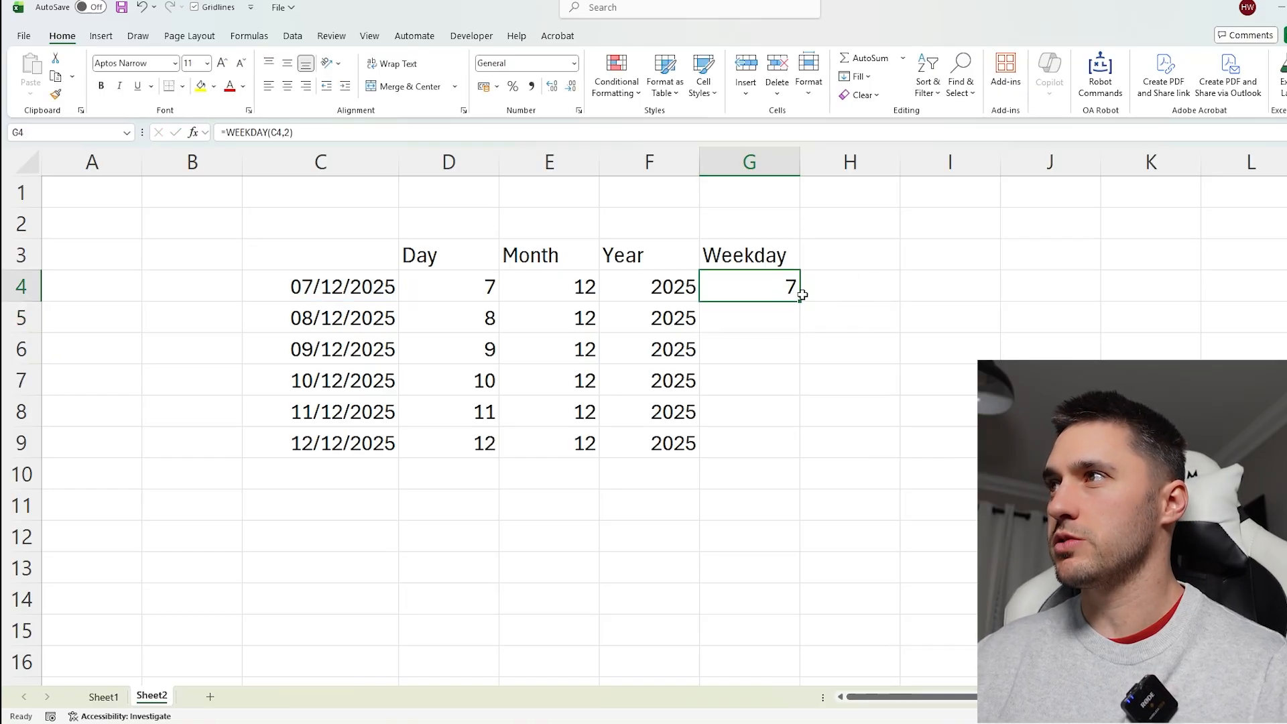
double_click(798, 302)
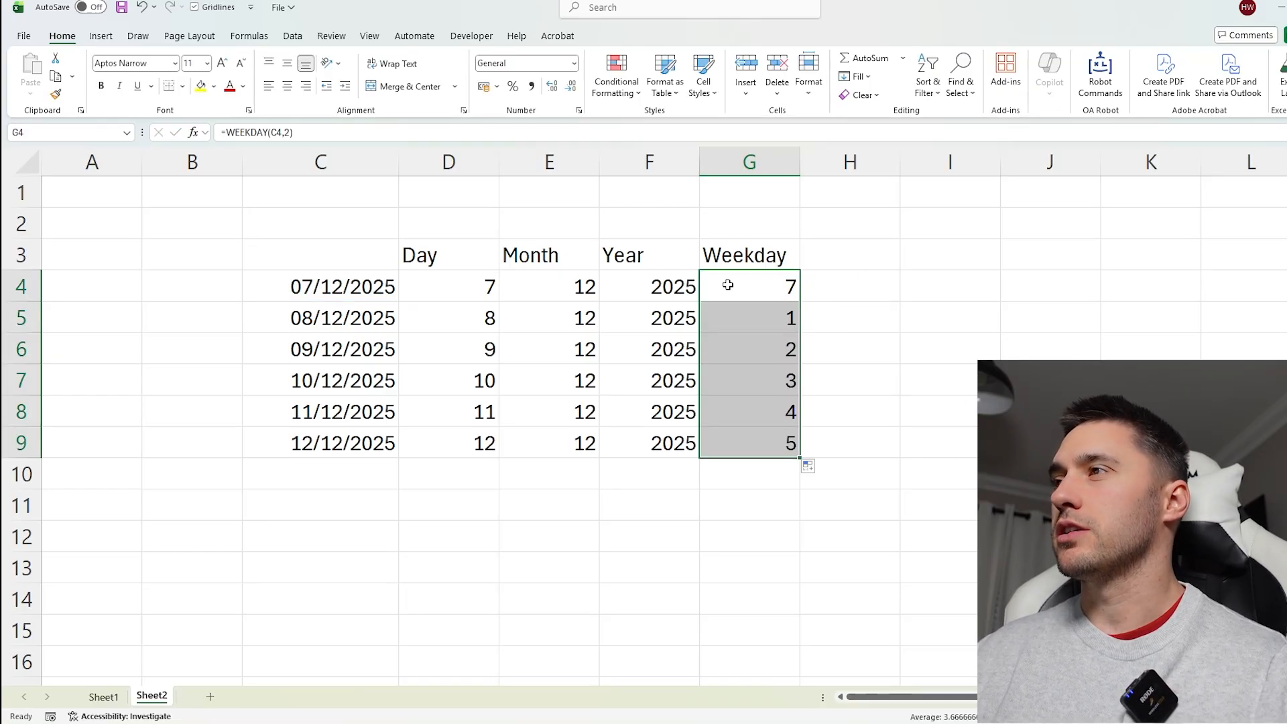
key("Down")
Centre the cells D3:G9 horizontally and vertically, and make the headings in row 3 bold.
left_click_drag(330, 259, 724, 439)
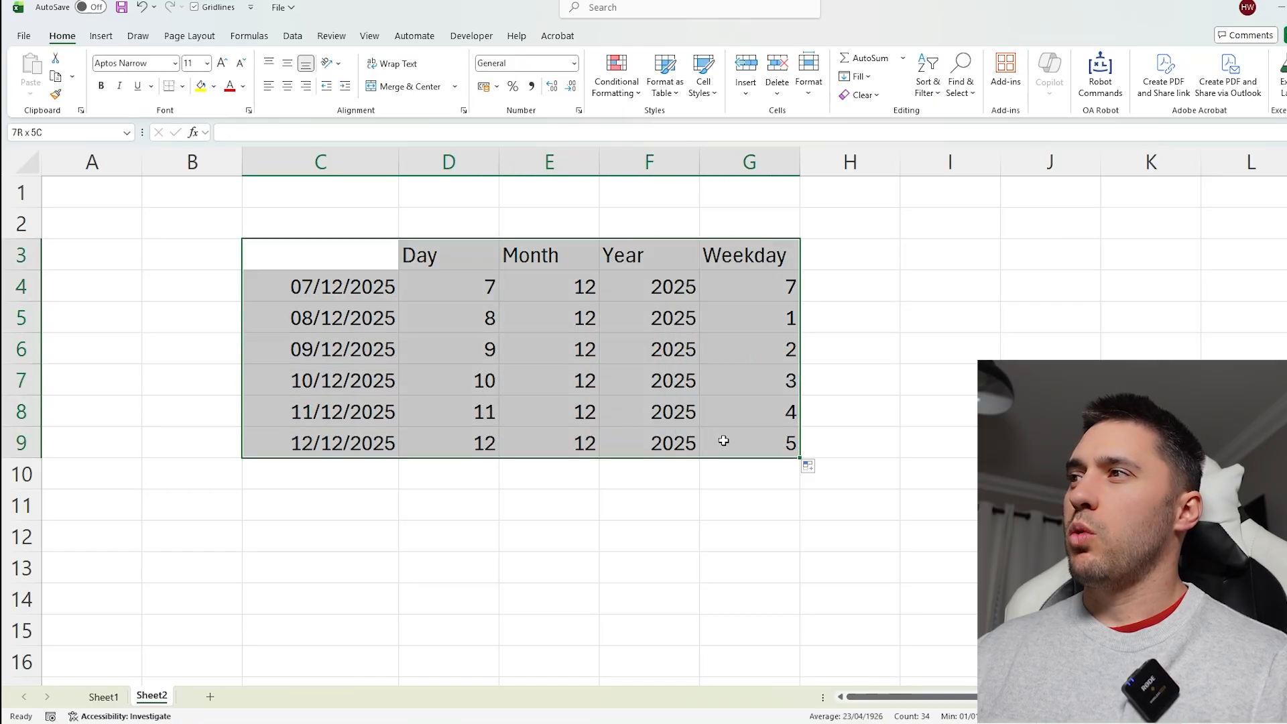
left_click_drag(474, 279, 811, 423)
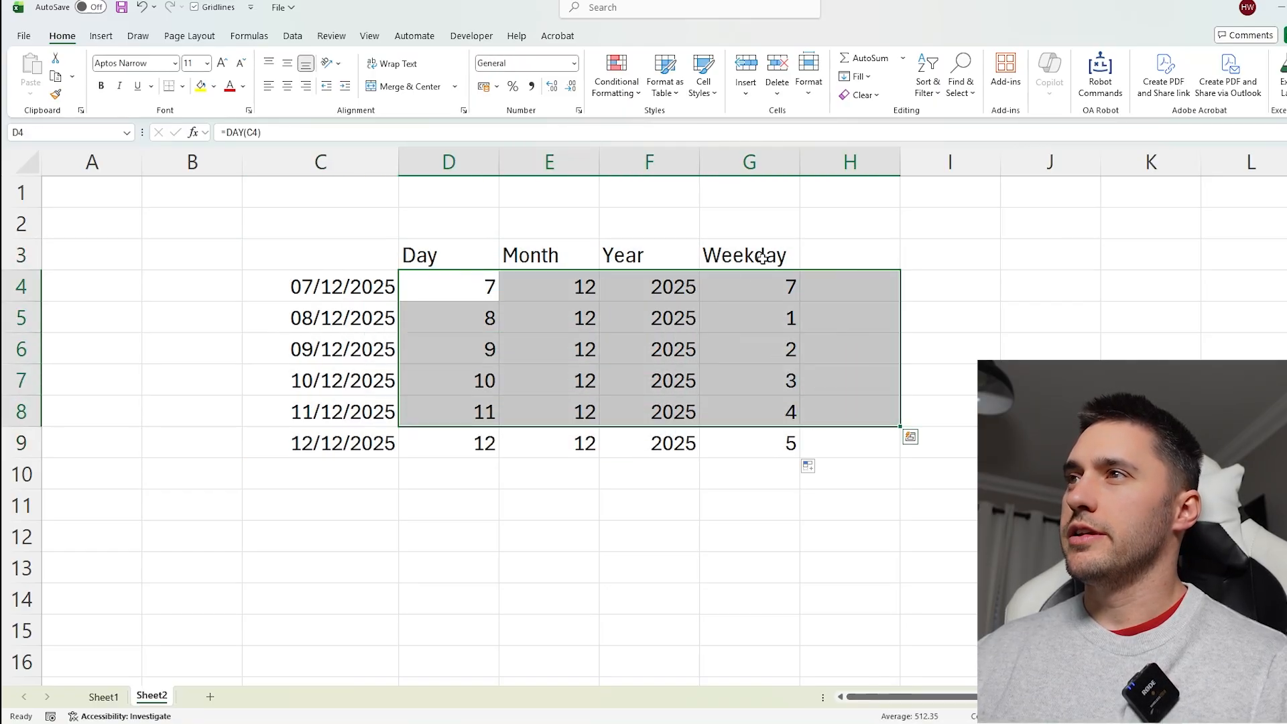
left_click_drag(760, 260, 425, 442)
left_click(286, 87)
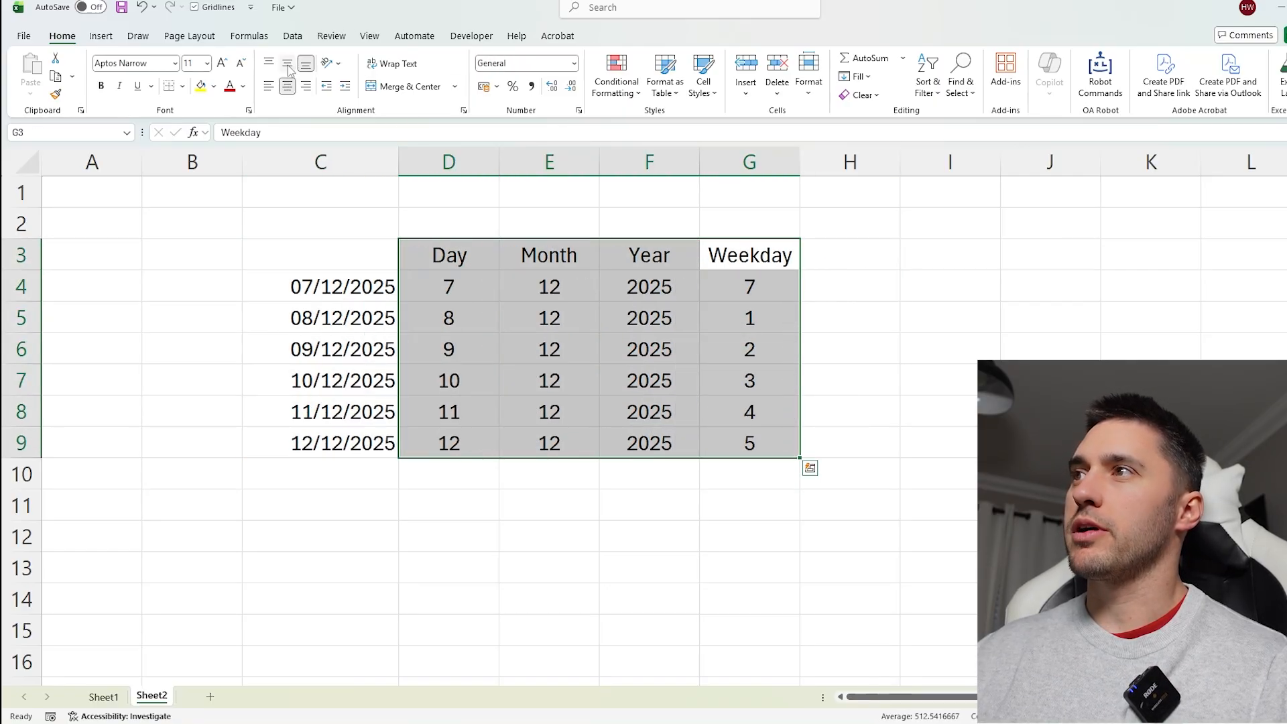
left_click(287, 65)
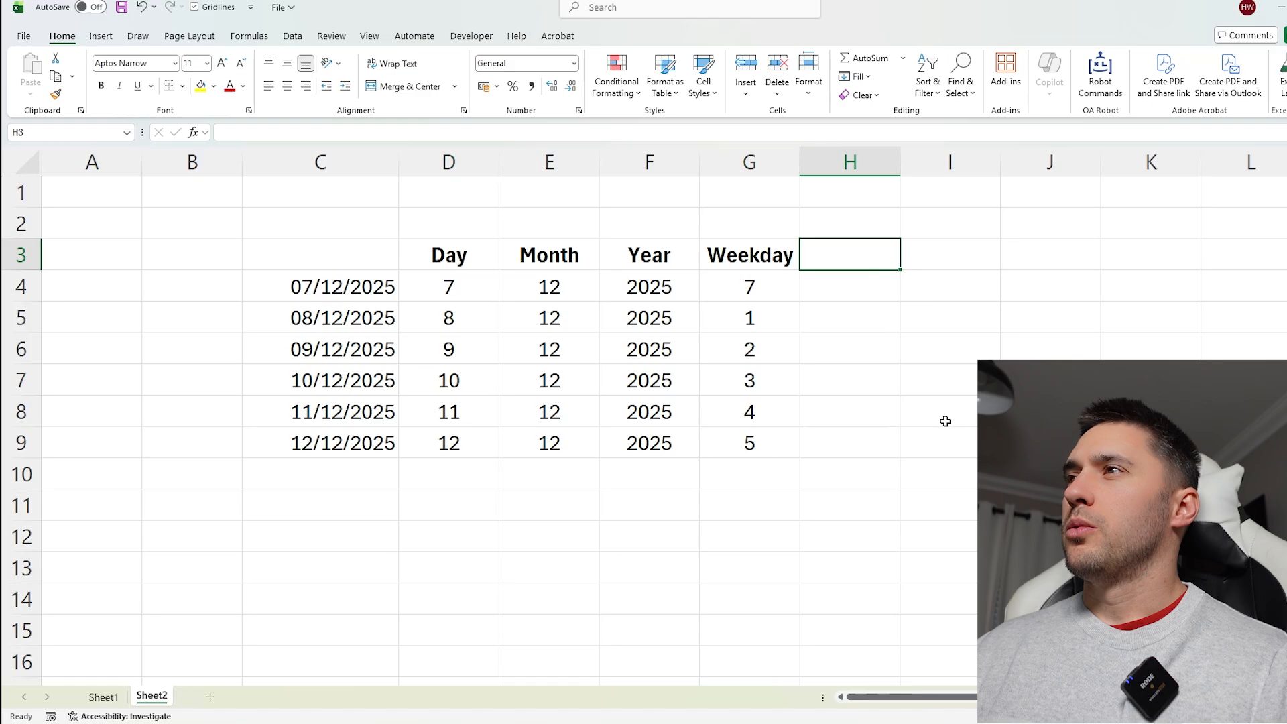
left_click(768, 256)
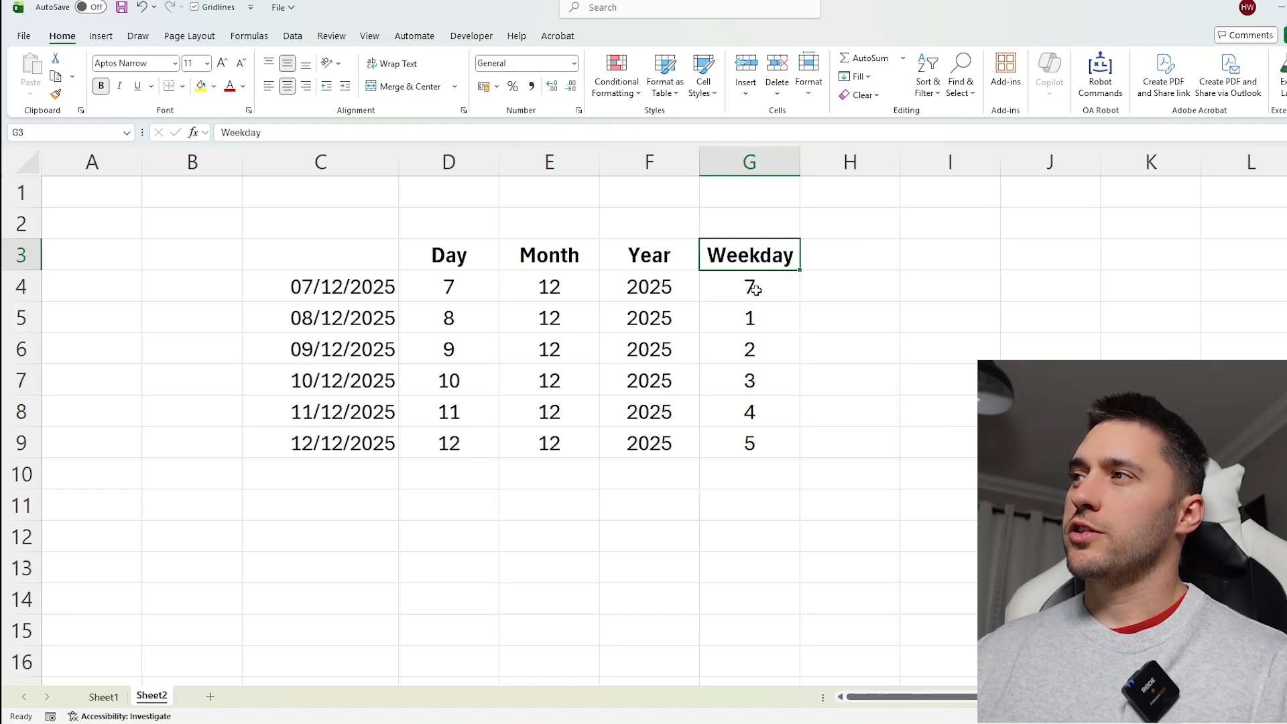
left_click_drag(755, 289, 750, 440)
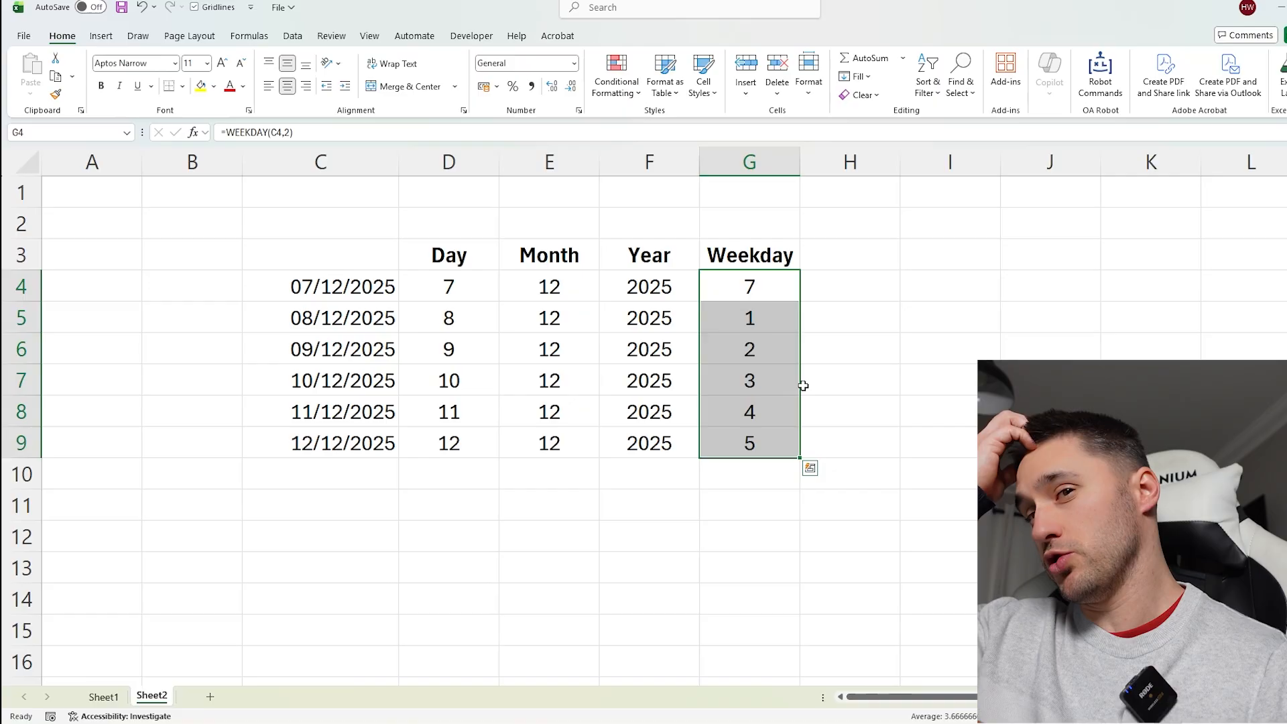
left_click(807, 286)
left_click_drag(764, 288, 770, 440)
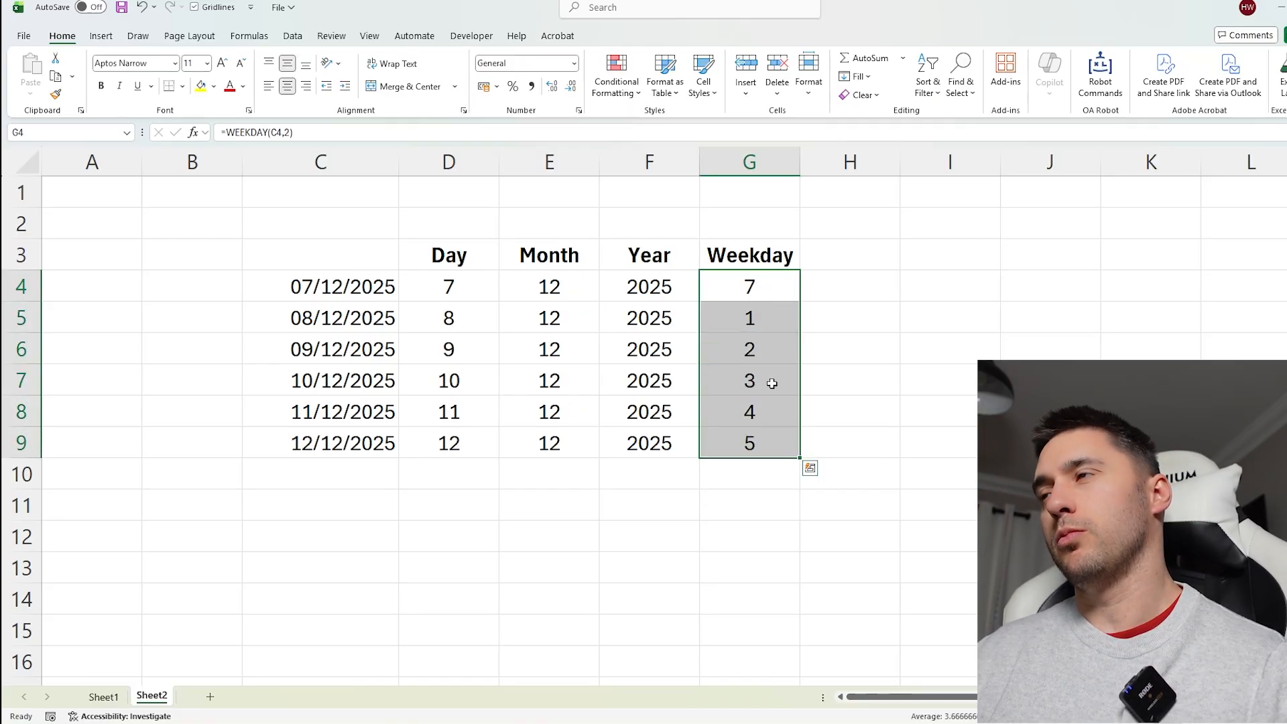
left_click(1058, 282)
Enter =TEXT(C4,"dddd") in H4 to return the full weekday name of the date.
left_click(856, 291)
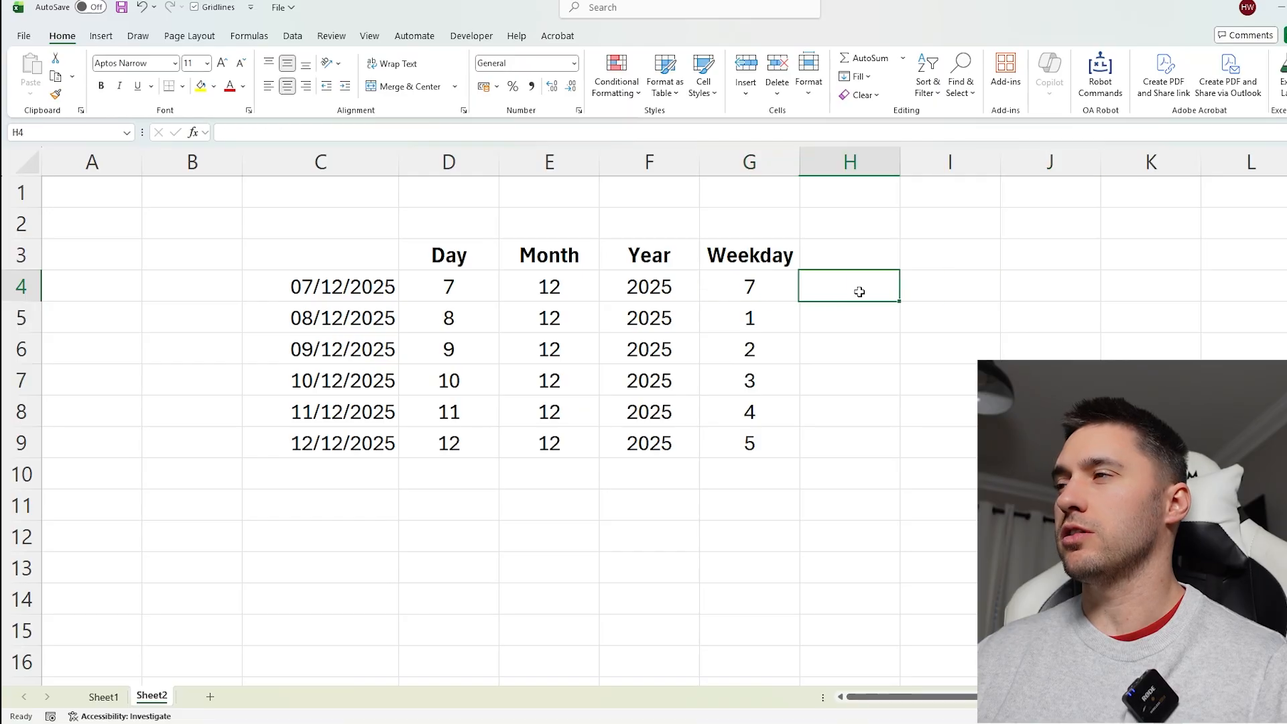
type("=text")
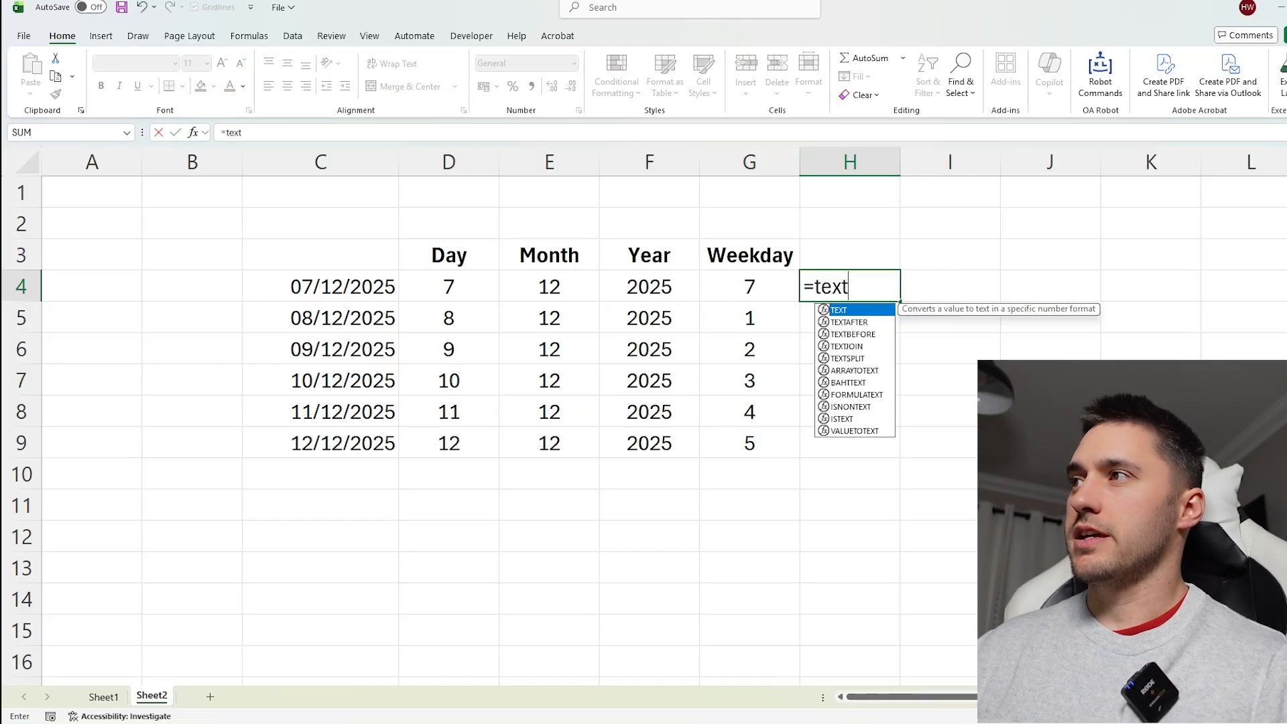
key("Tab")
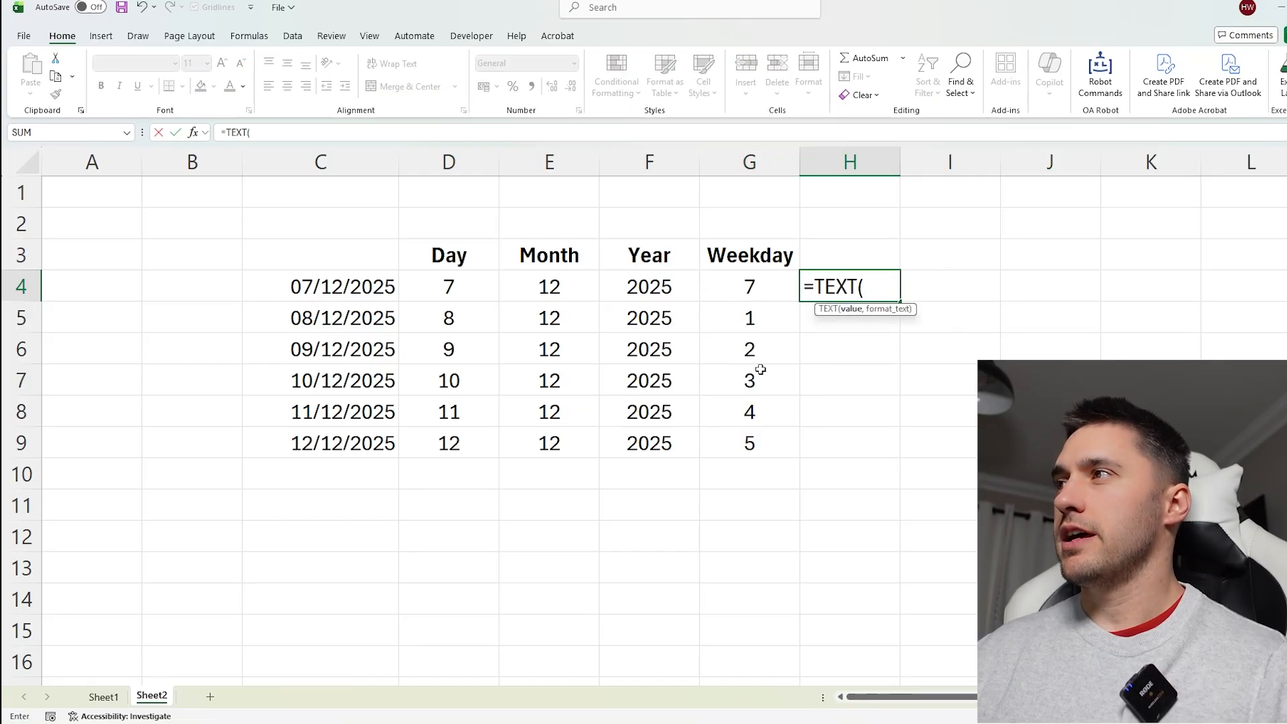
left_click(354, 289)
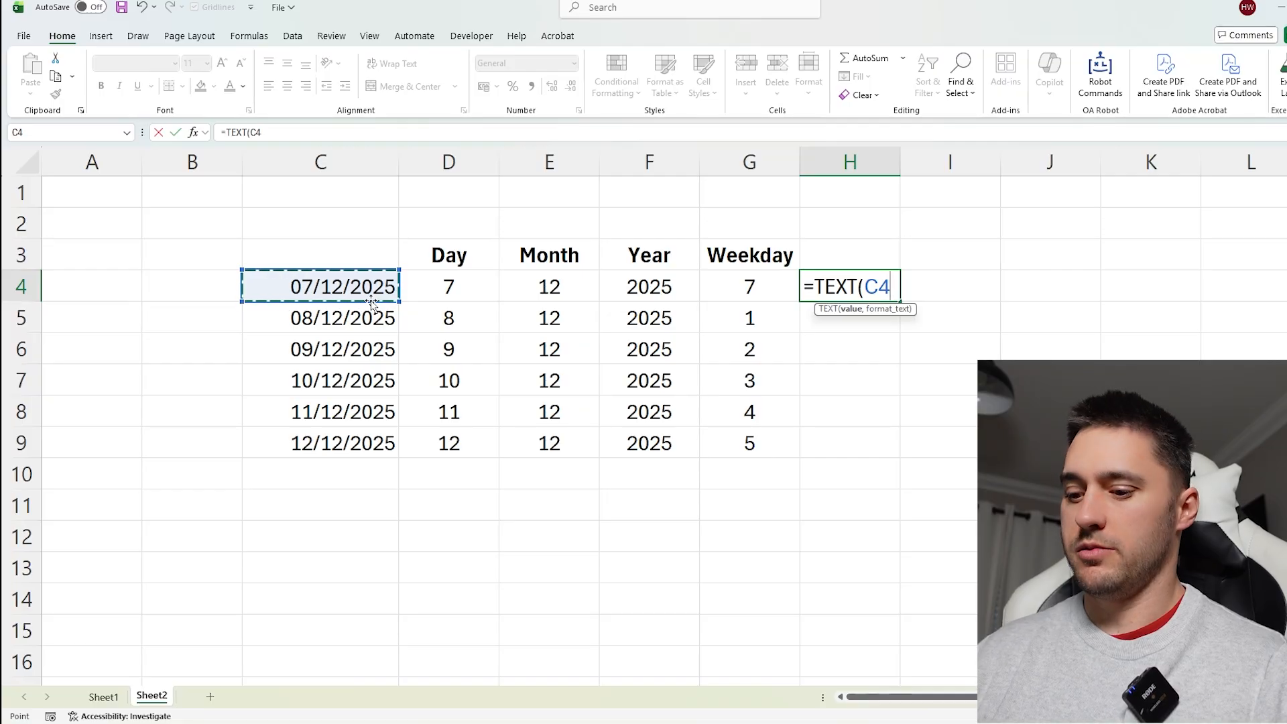
type(",\"")
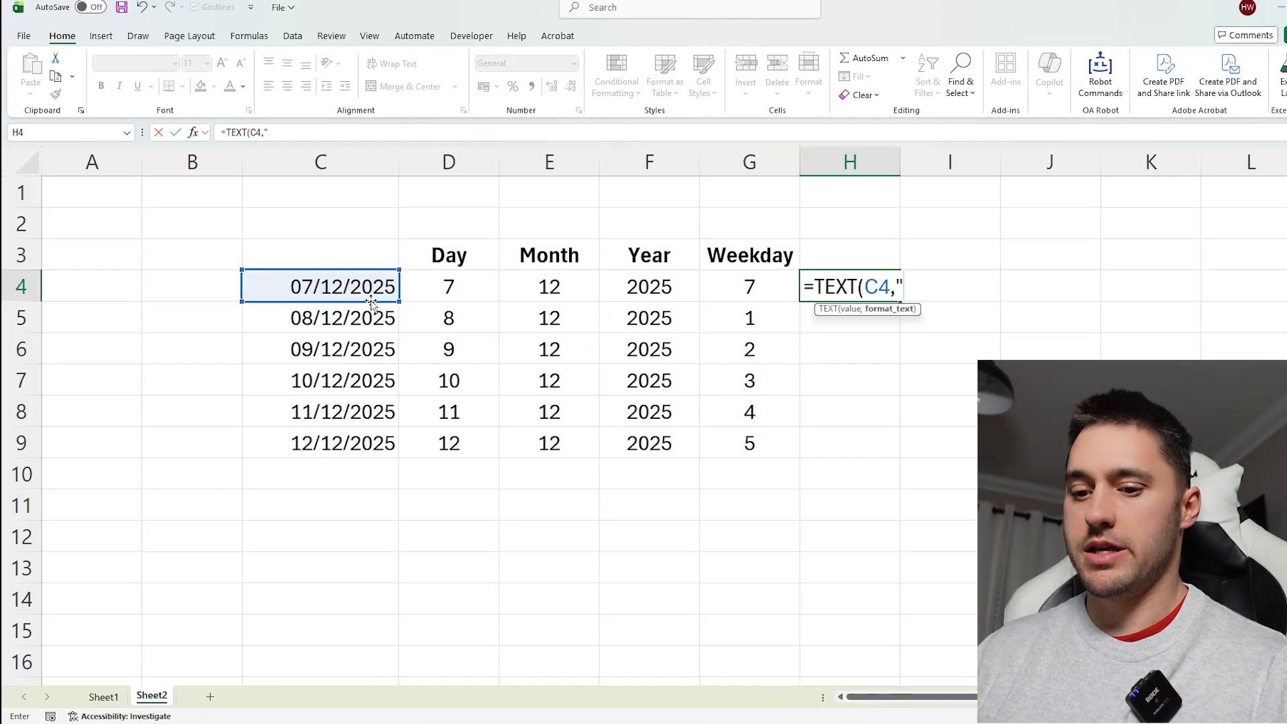
type("dddd\"")
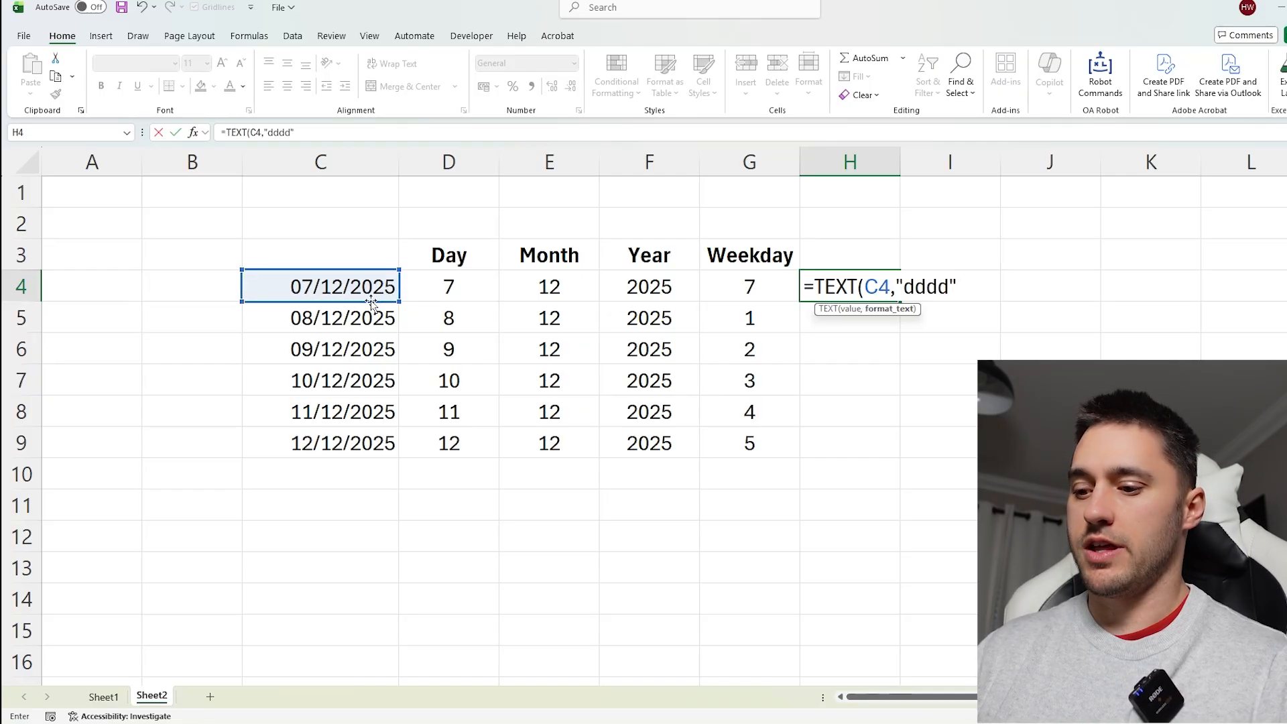
type(")")
key("Return")
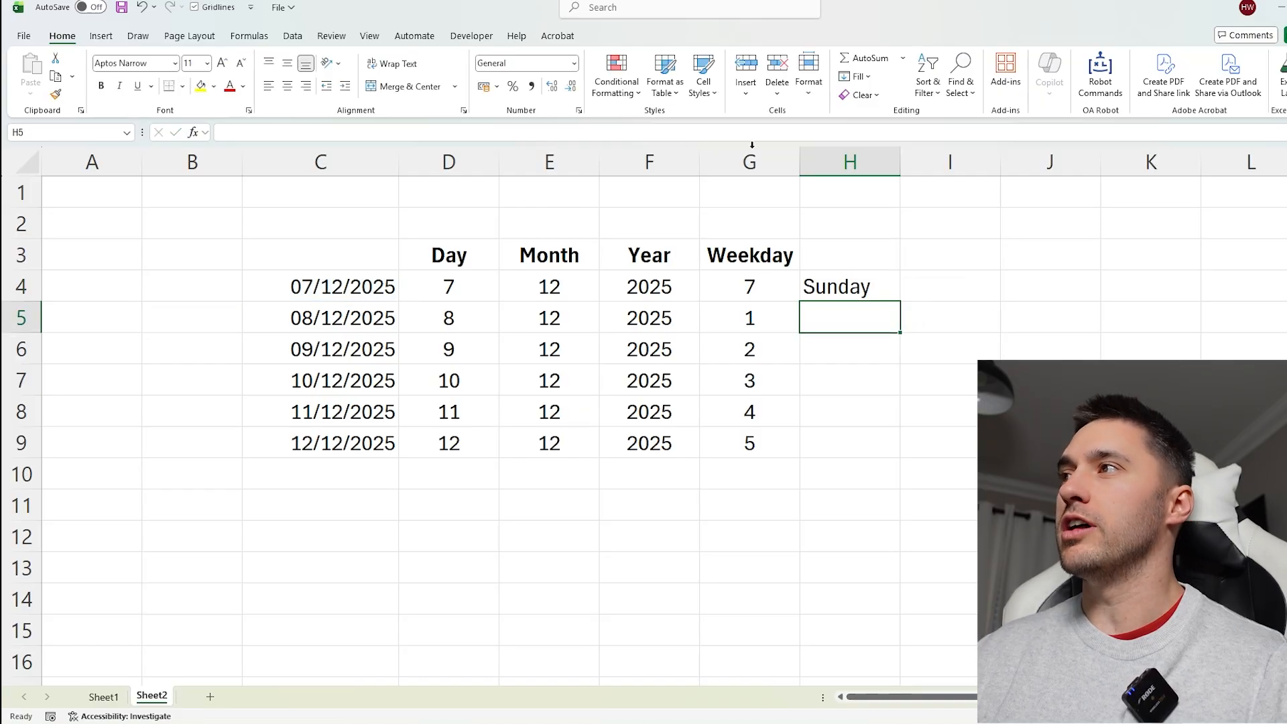
Fill the weekday-name formula from H4 down to H9.
left_click(896, 294)
left_click_drag(900, 301, 899, 459)
key("Down")
key("Down")
key("Down")
key("Down")
key("Down")
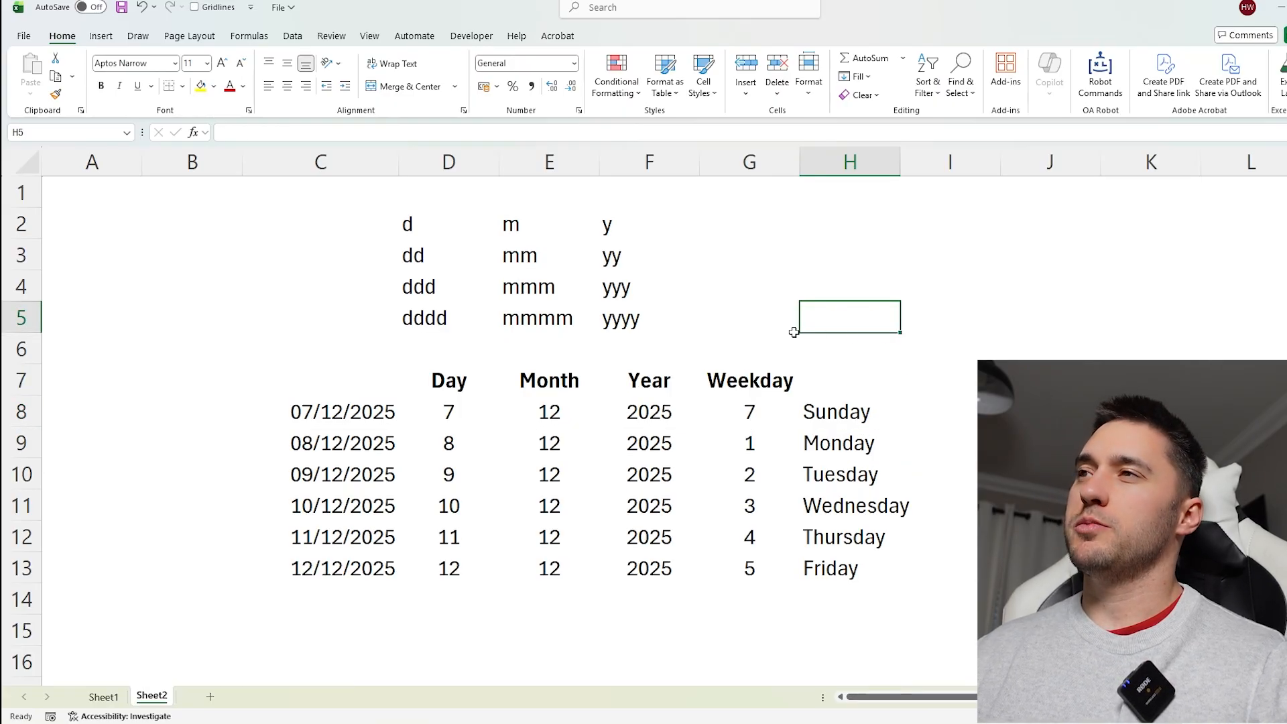
left_click_drag(443, 217, 643, 320)
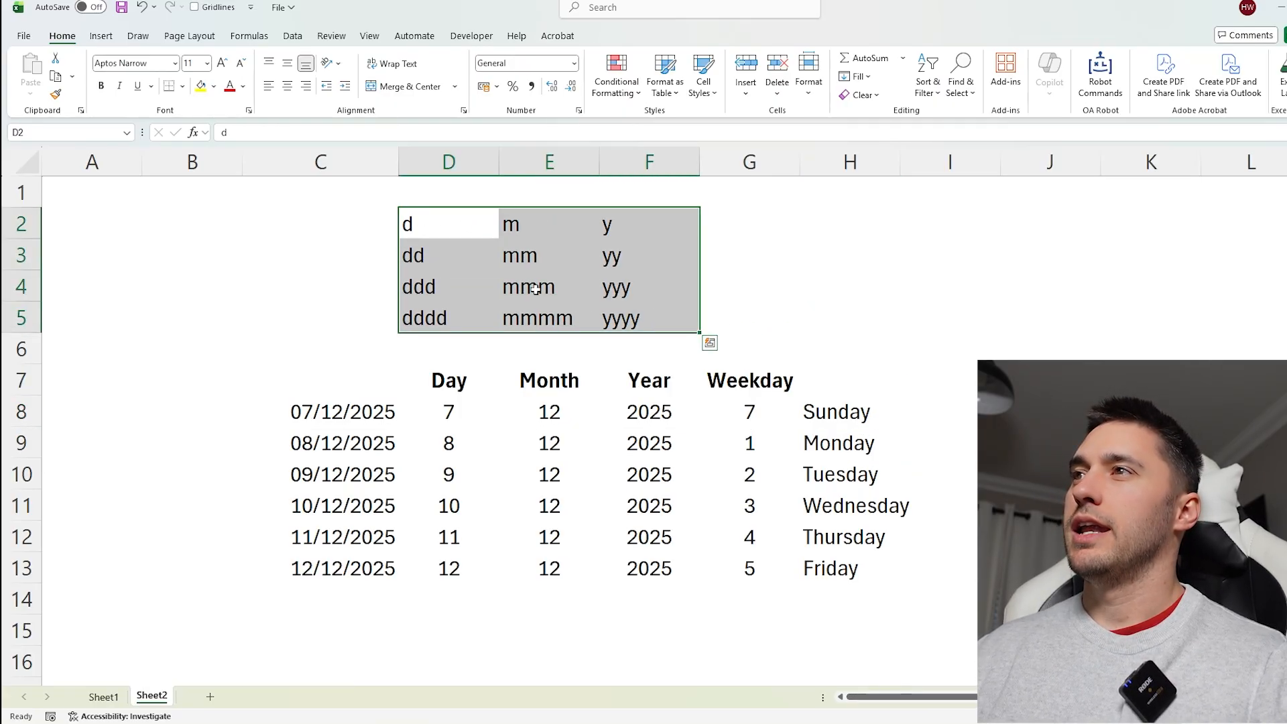
left_click(462, 229)
left_click_drag(433, 221, 449, 316)
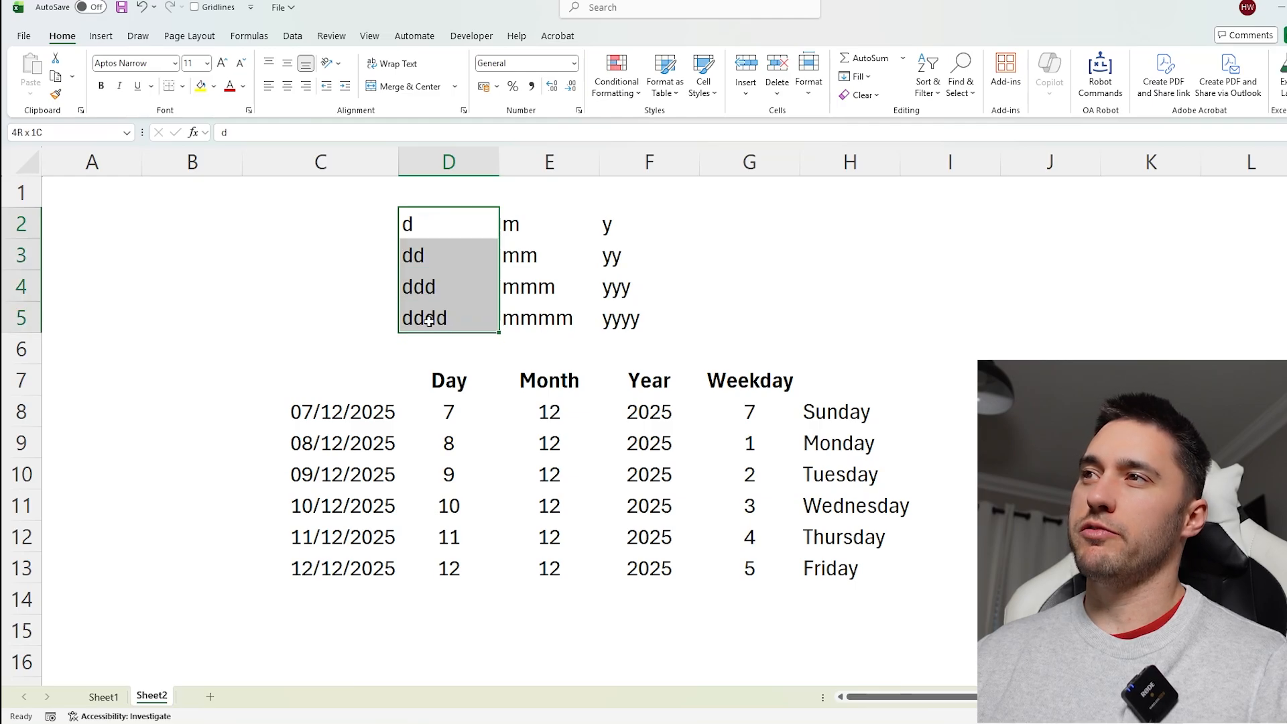
left_click_drag(529, 217, 547, 308)
left_click_drag(613, 221, 622, 306)
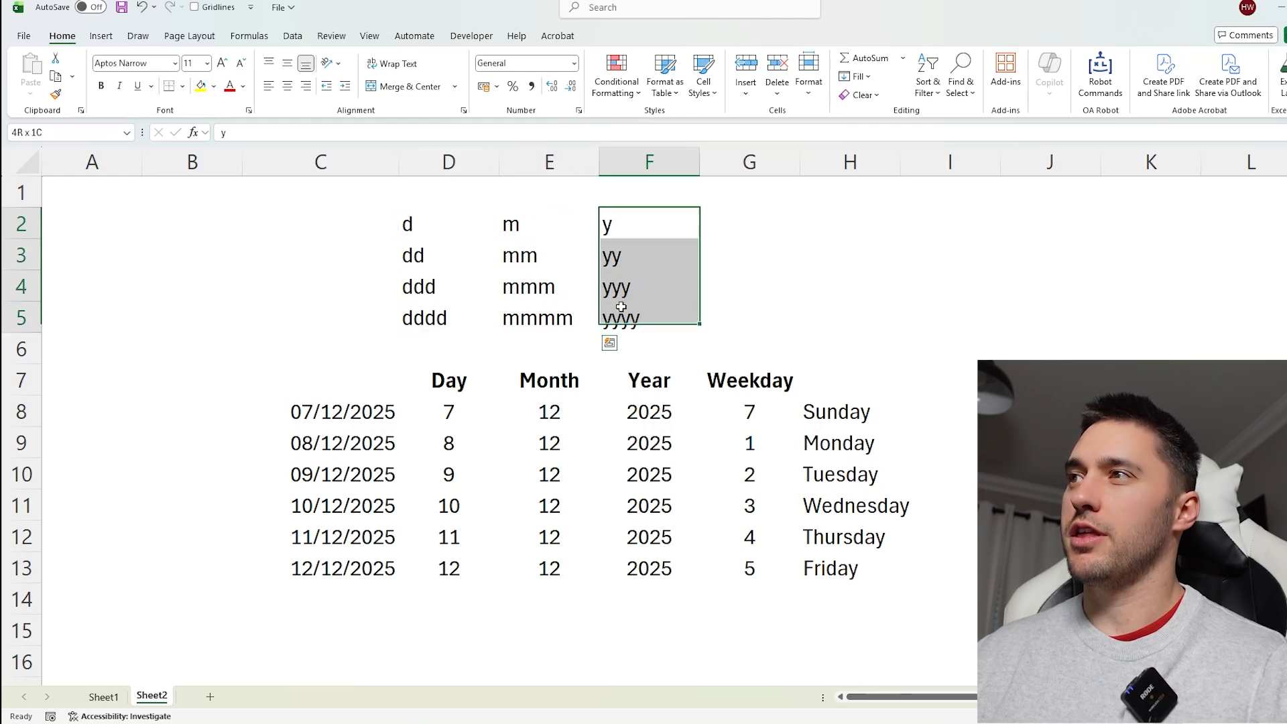
Enter =TEXT(C8,D2:F5) in G2 to format the first date with every day, month and year code in the grid.
left_click(773, 228)
type("=text")
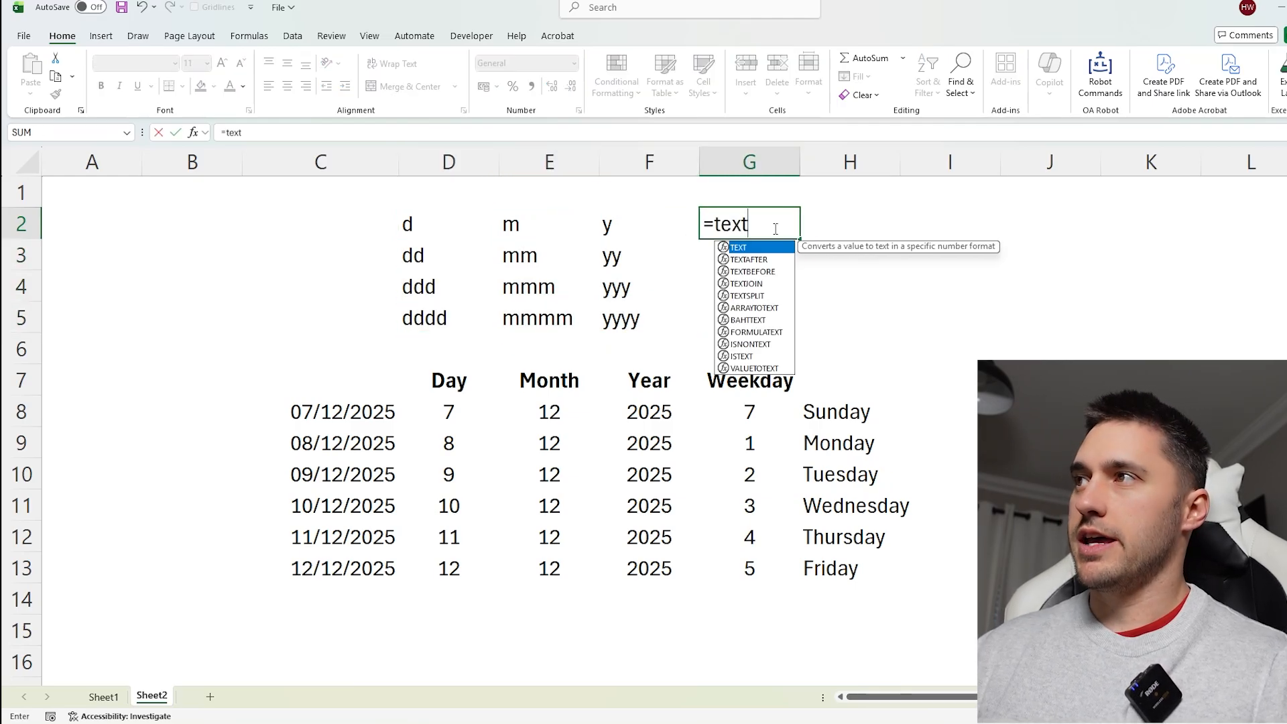
key("Tab")
left_click(345, 411)
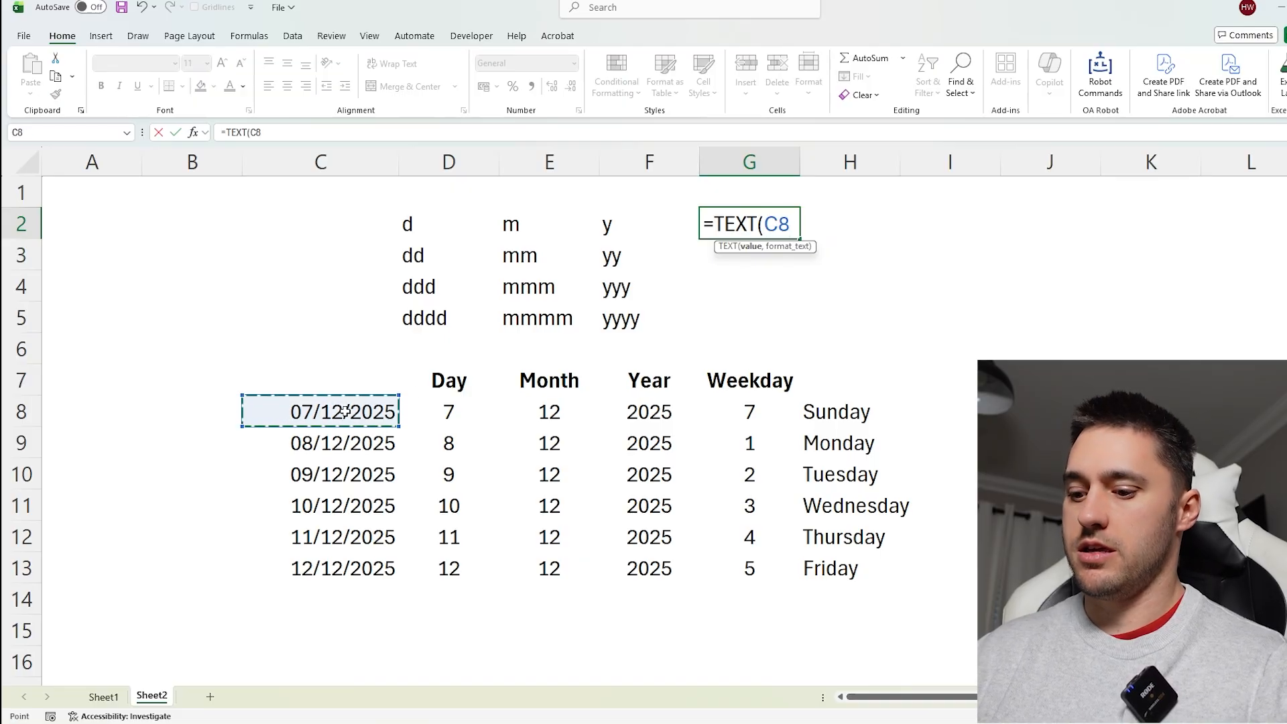
type(",")
left_click_drag(630, 220, 454, 310)
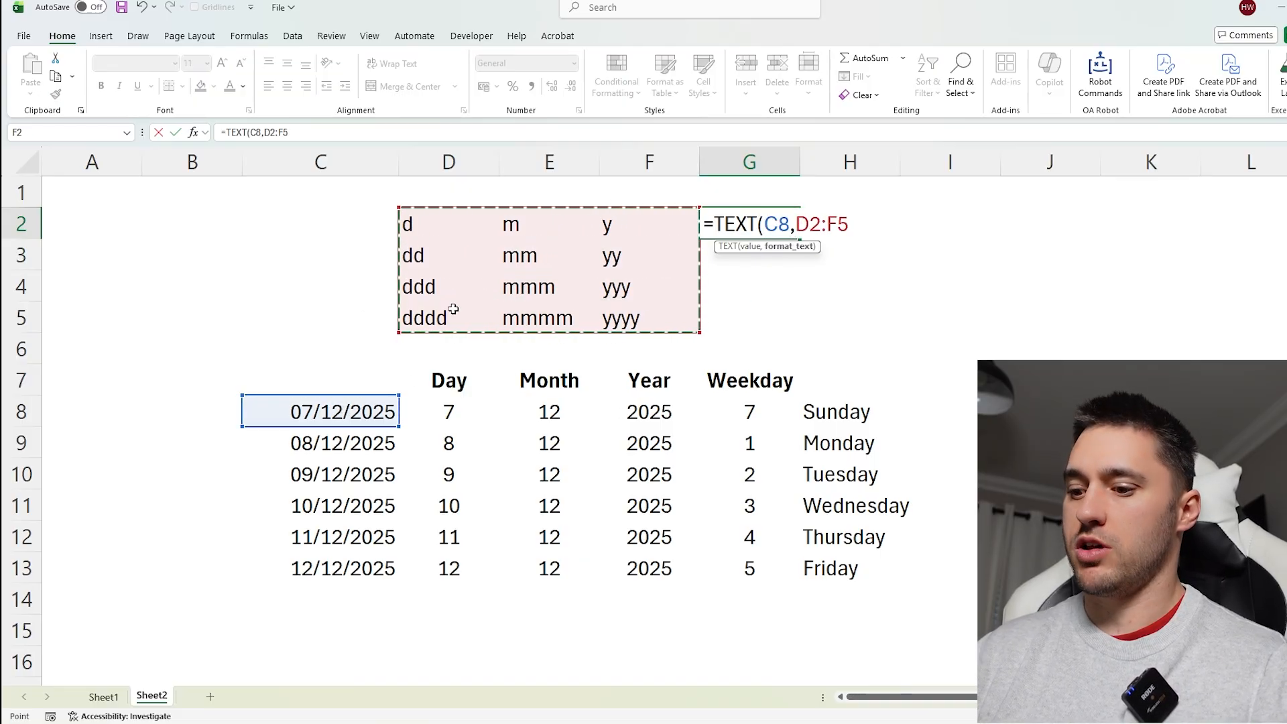
type(")")
key("Return")
Point the TEXT formula in G2 to the date in C12, and undo the change.
left_click(456, 226)
left_click(744, 234)
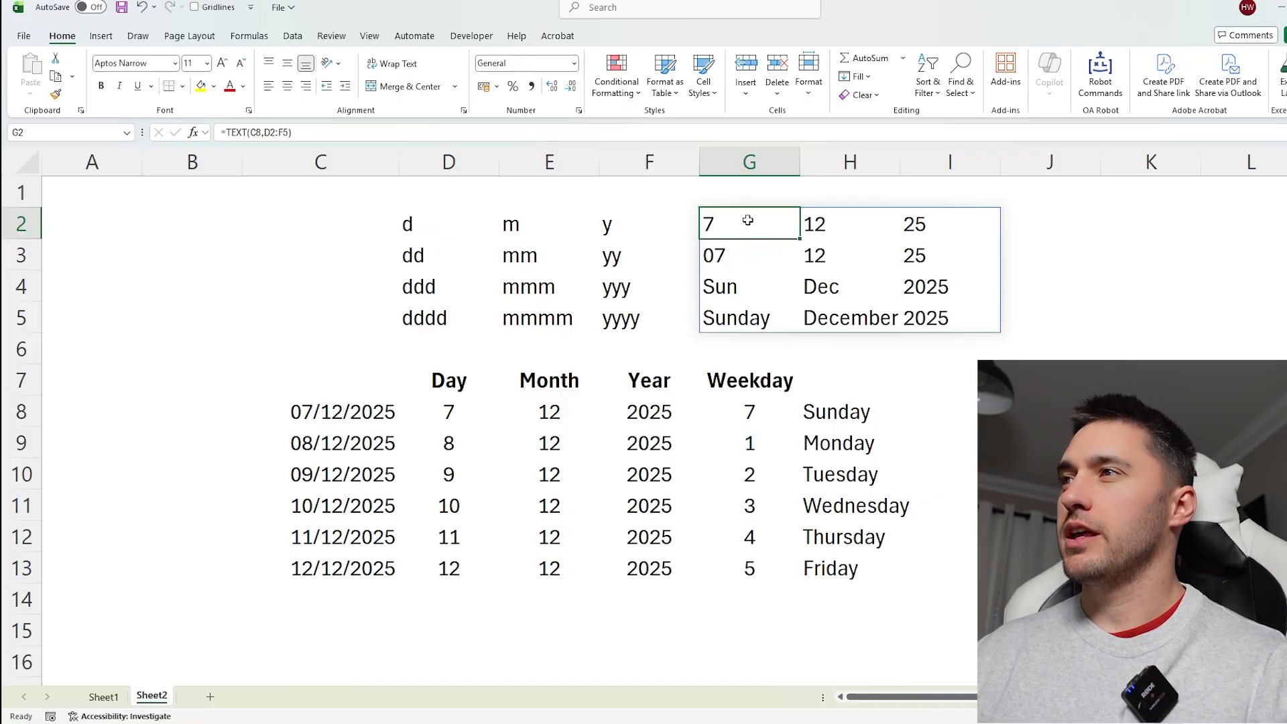
double_click(748, 221)
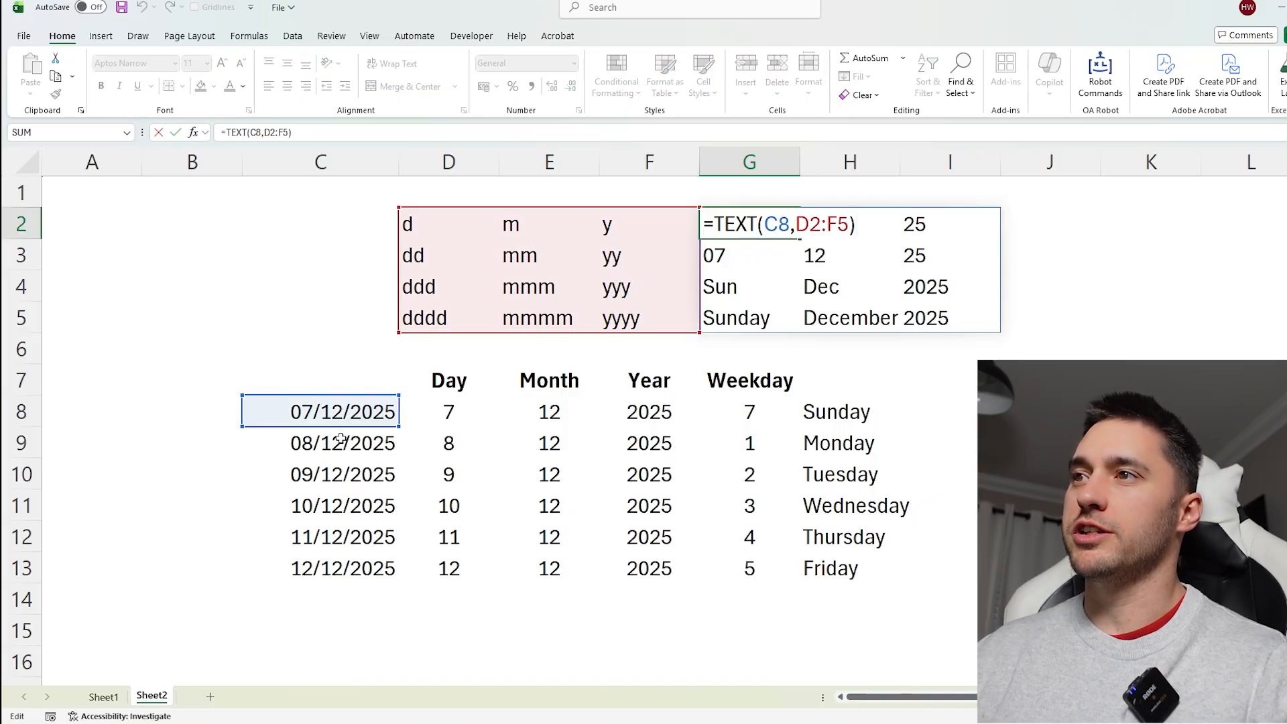
left_click_drag(345, 428, 352, 544)
key("Return")
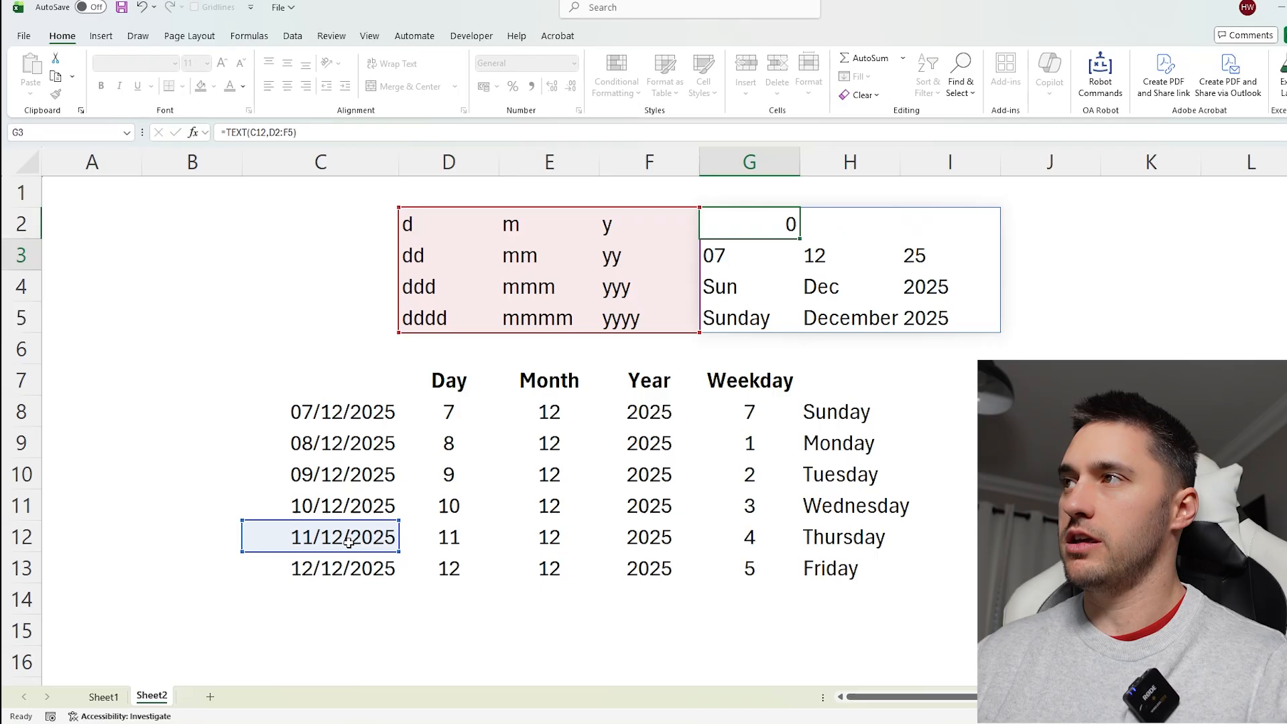
left_click(728, 226)
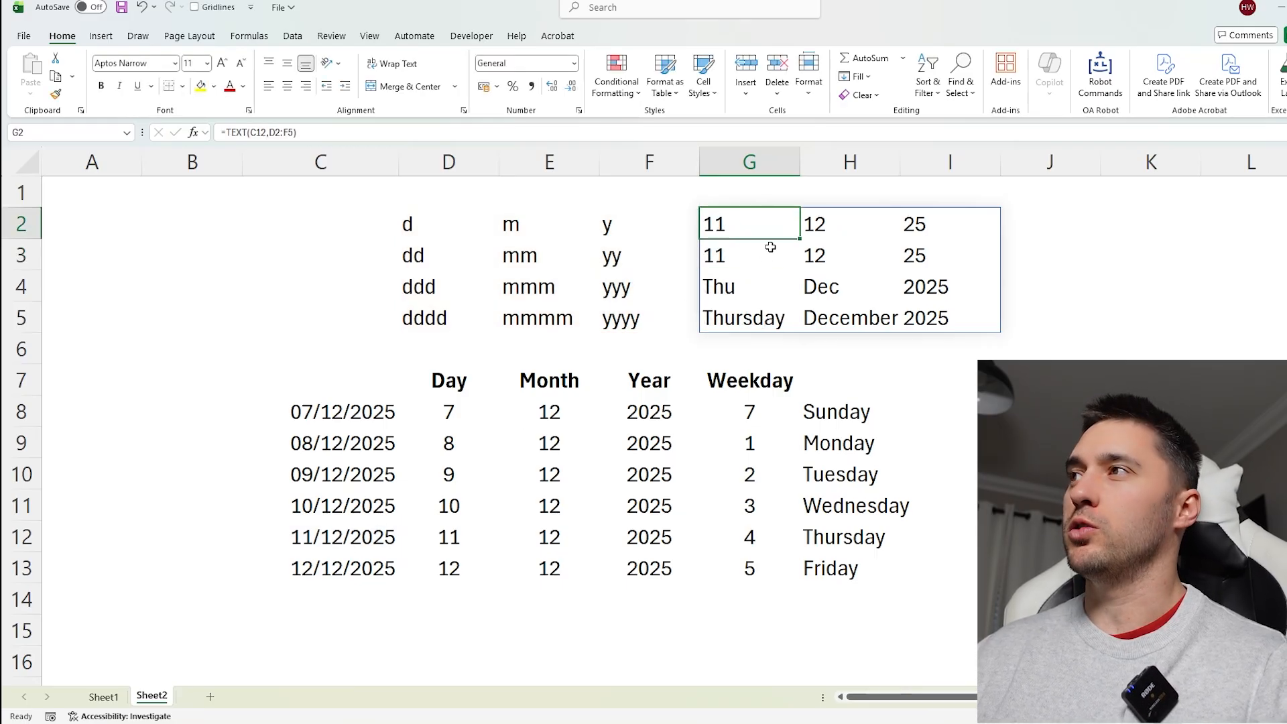
key("ctrl+z")
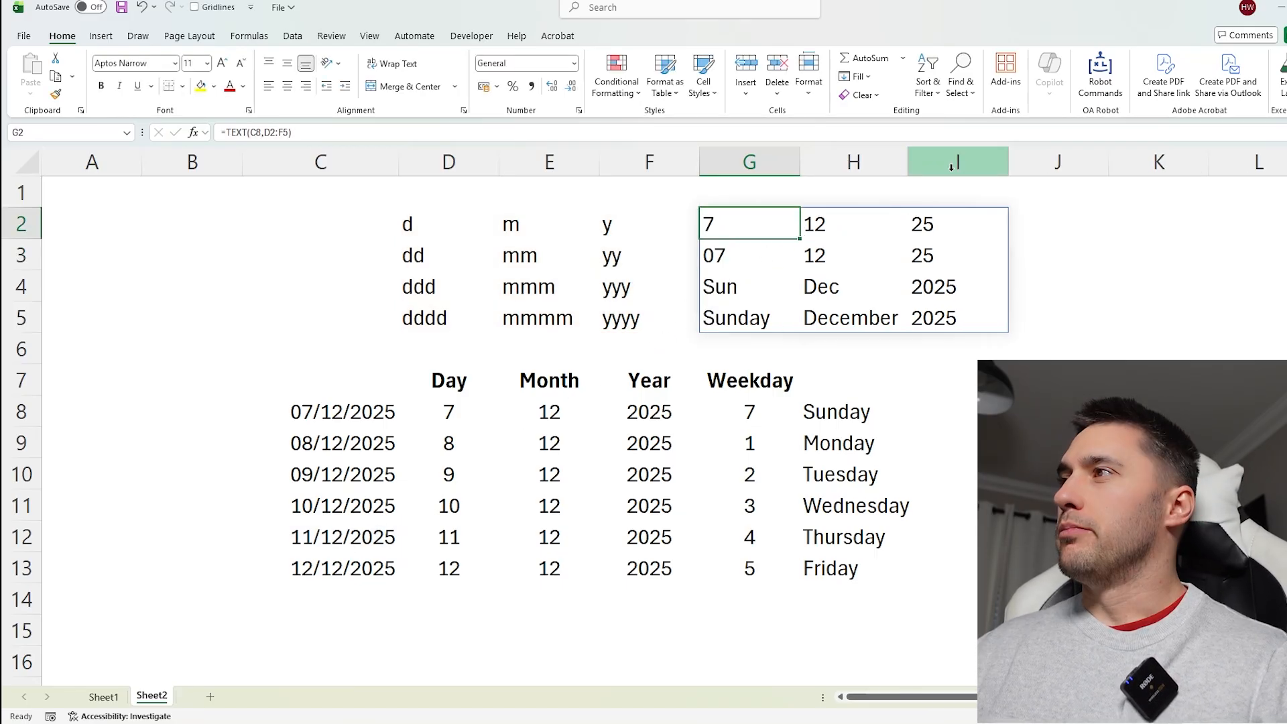
left_click_drag(862, 230, 865, 320)
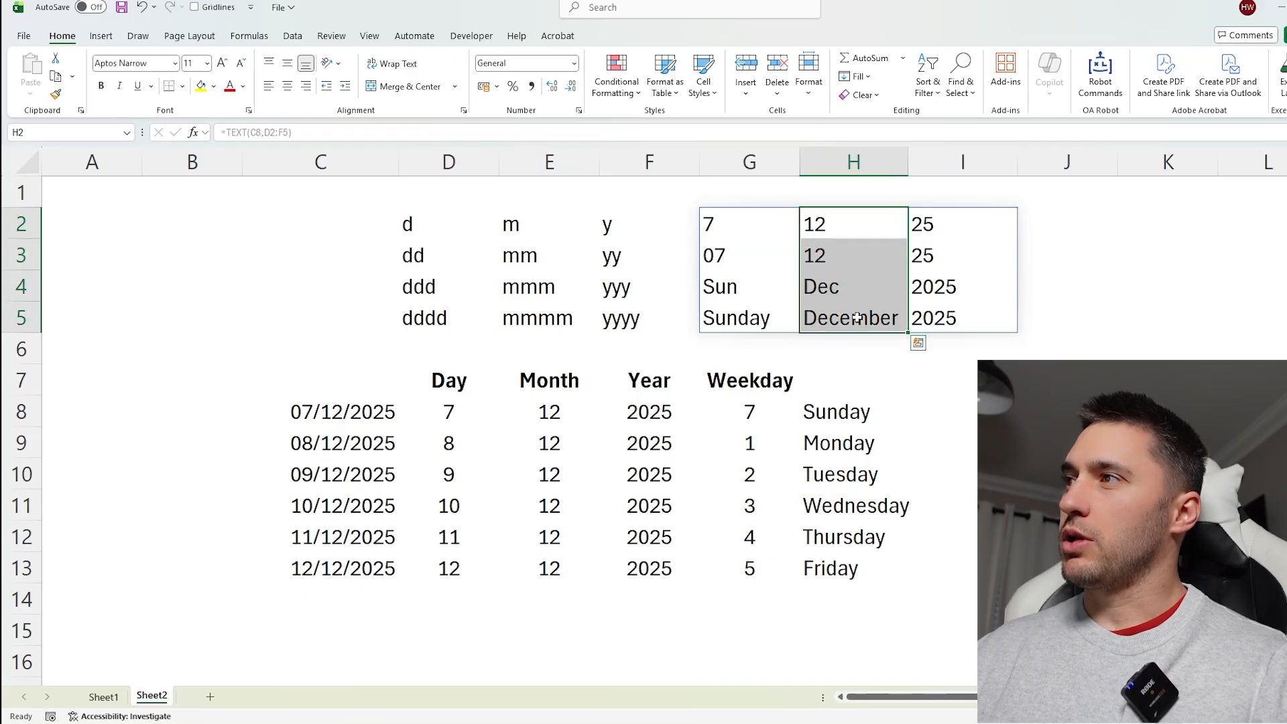
Change the date formula in C8 to =DATE(2005,3,7).
left_click_drag(957, 227, 968, 308)
left_click(322, 411)
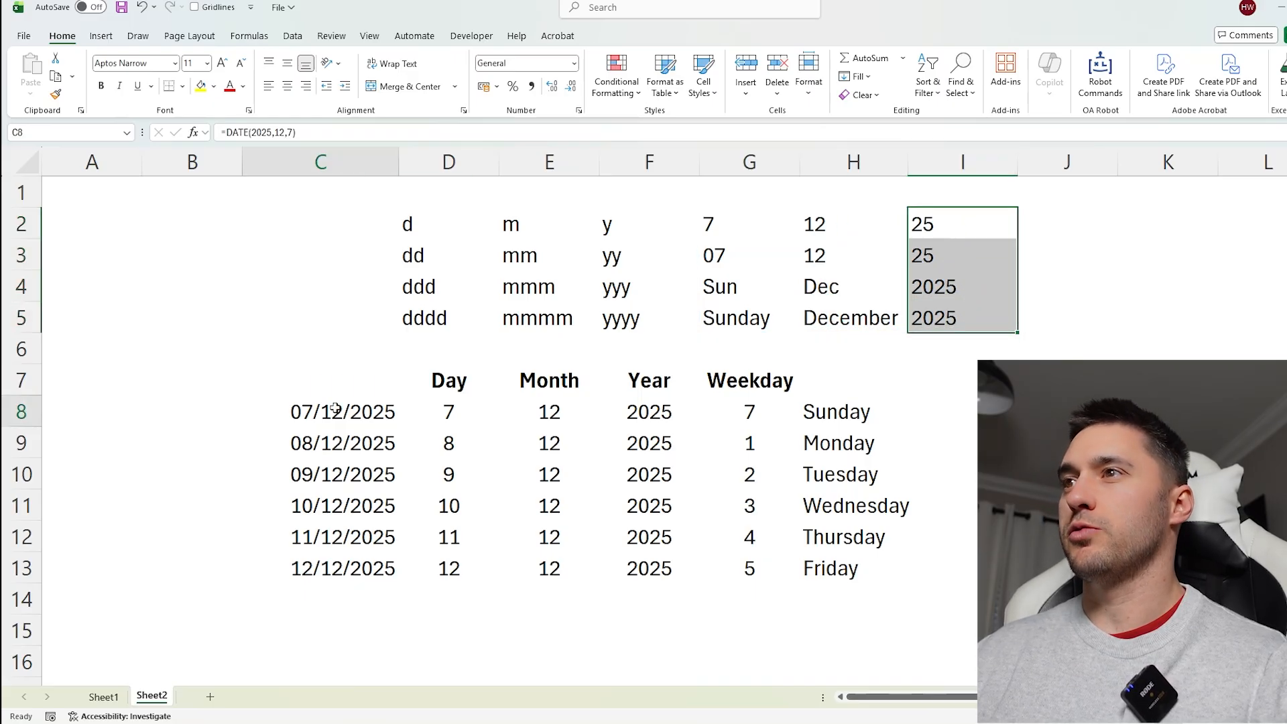
double_click(337, 409)
left_click_drag(385, 411, 364, 411)
type("3")
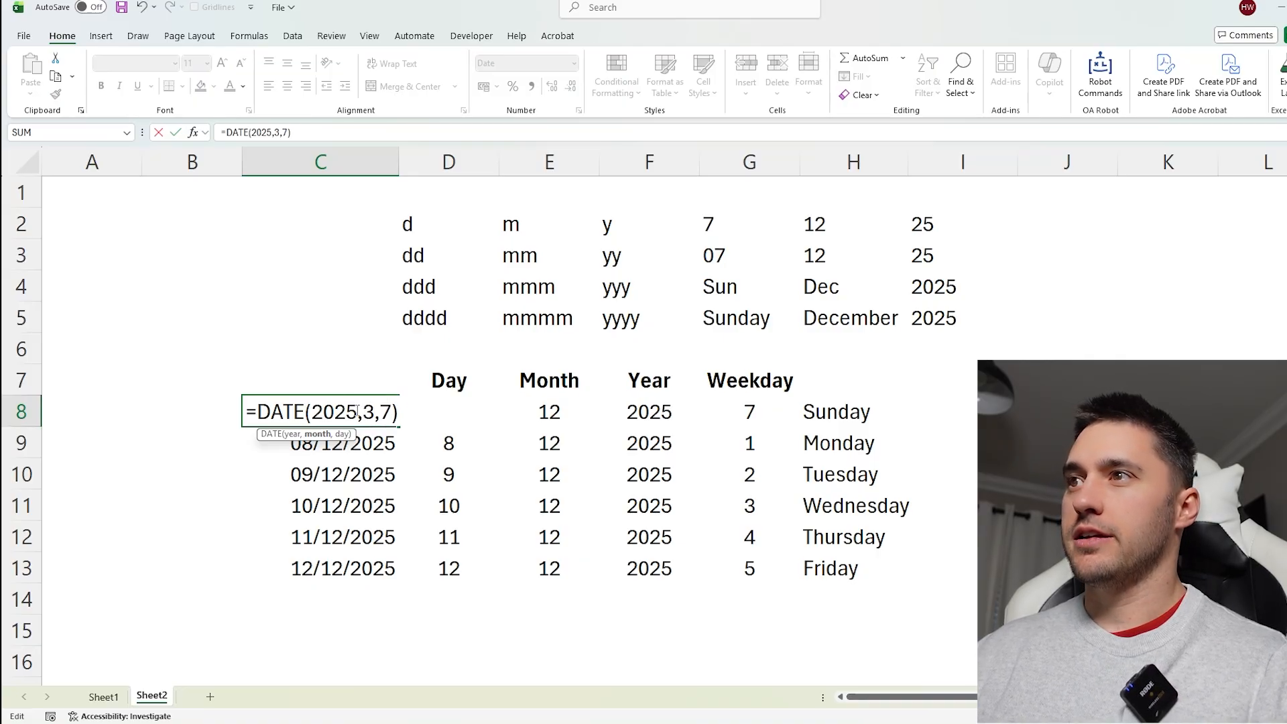
left_click_drag(345, 412, 335, 411)
type("0")
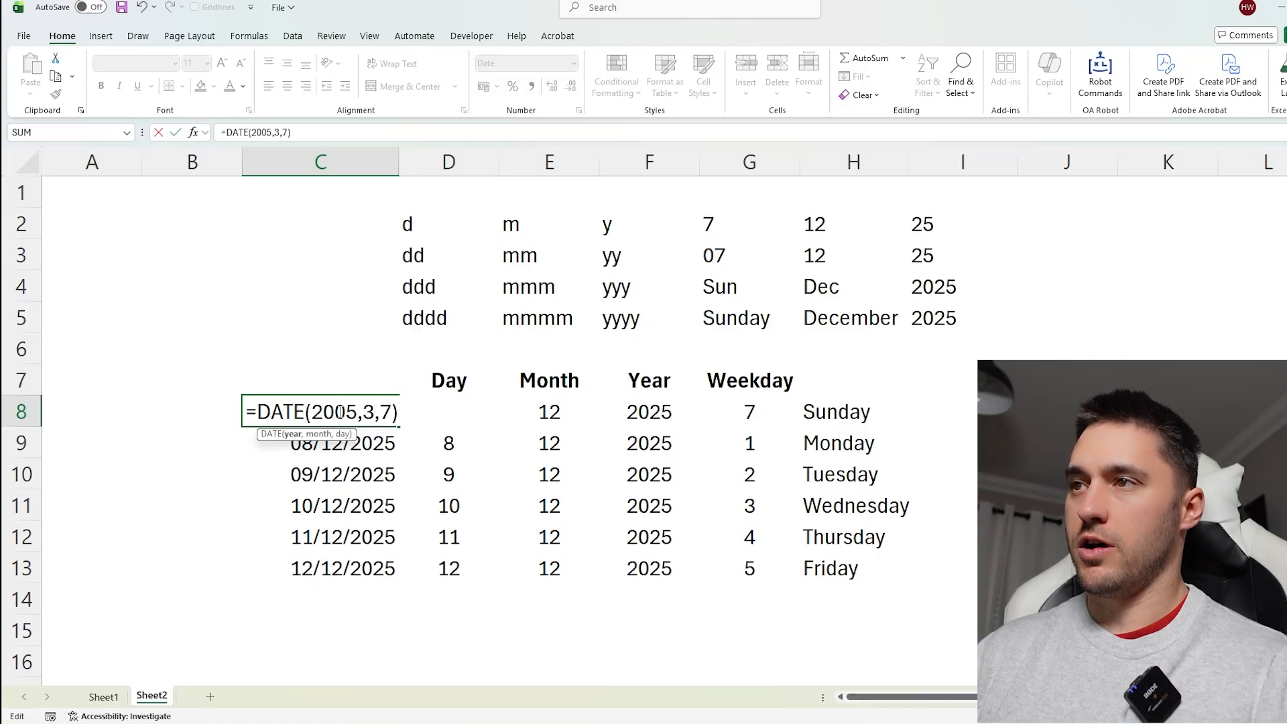
key("Return")
Examine how the day, month and year codes format the changed date in the TEXT results in G2:I5.
left_click(946, 227)
left_click_drag(738, 230, 1008, 316)
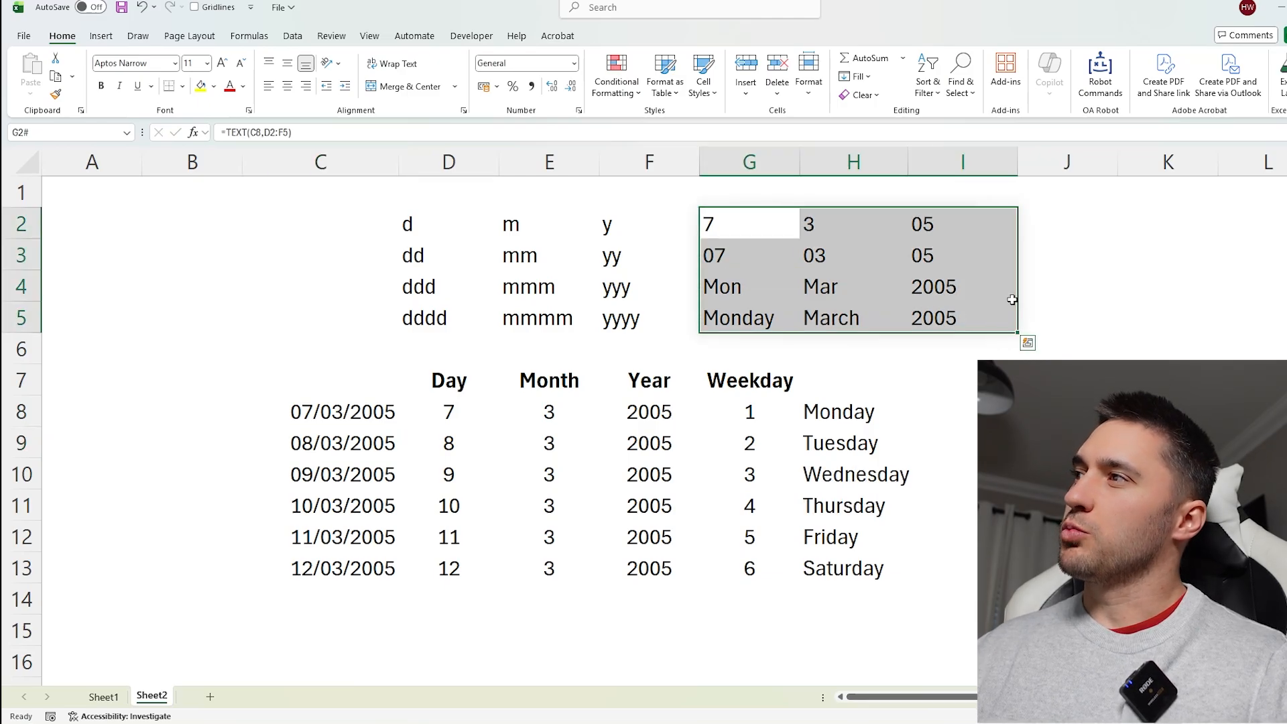
left_click(935, 288)
left_click(949, 235)
left_click_drag(738, 225, 758, 318)
left_click_drag(830, 218, 808, 318)
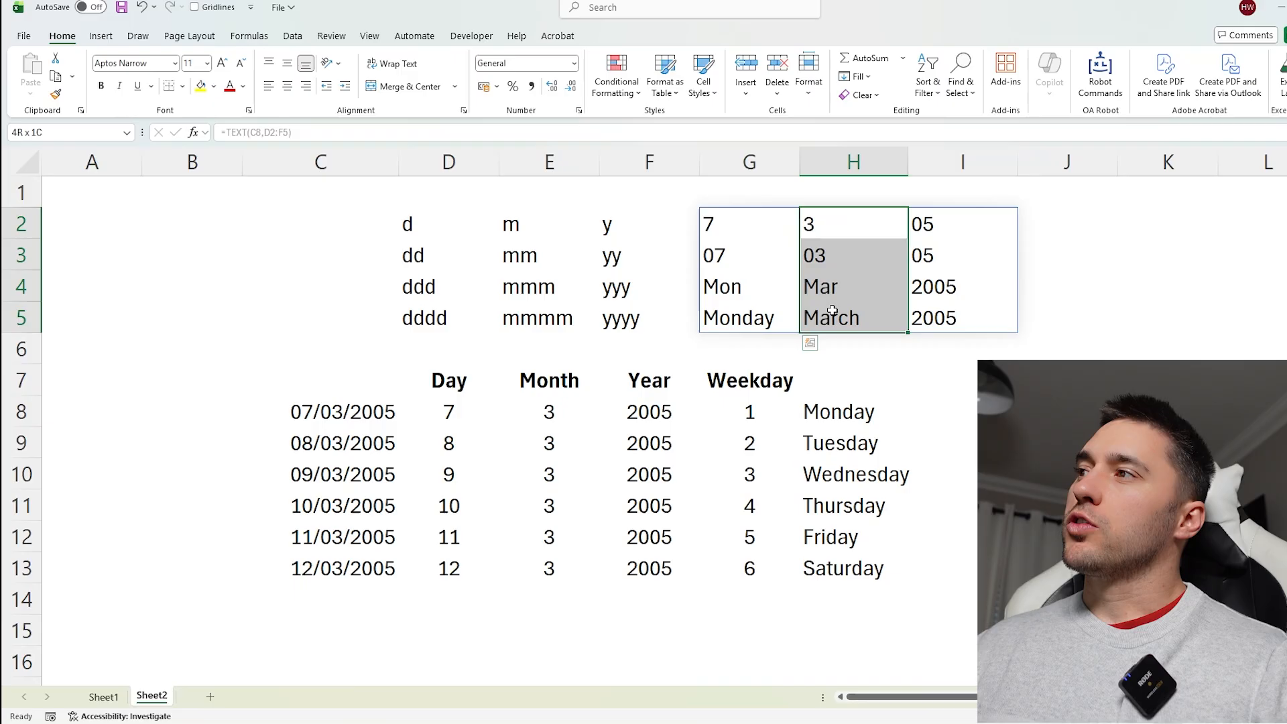
left_click_drag(526, 222, 442, 307)
left_click(952, 228)
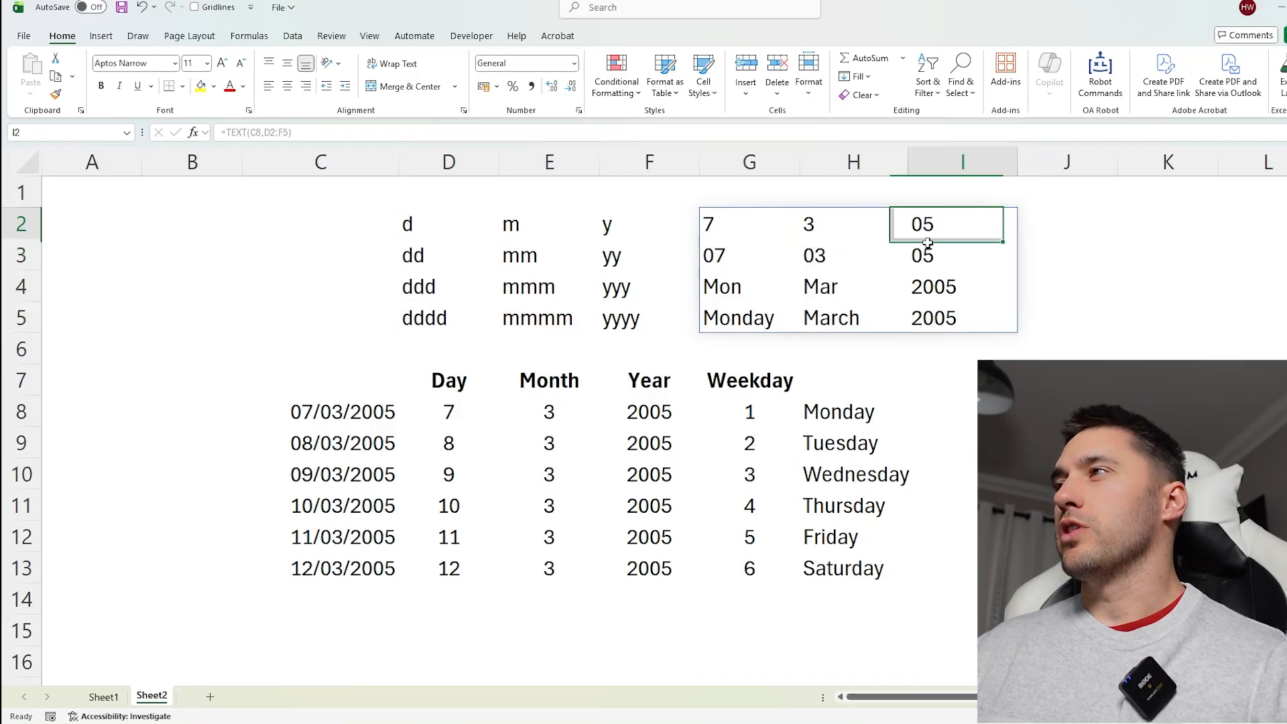
left_click_drag(952, 228, 930, 319)
left_click(945, 253)
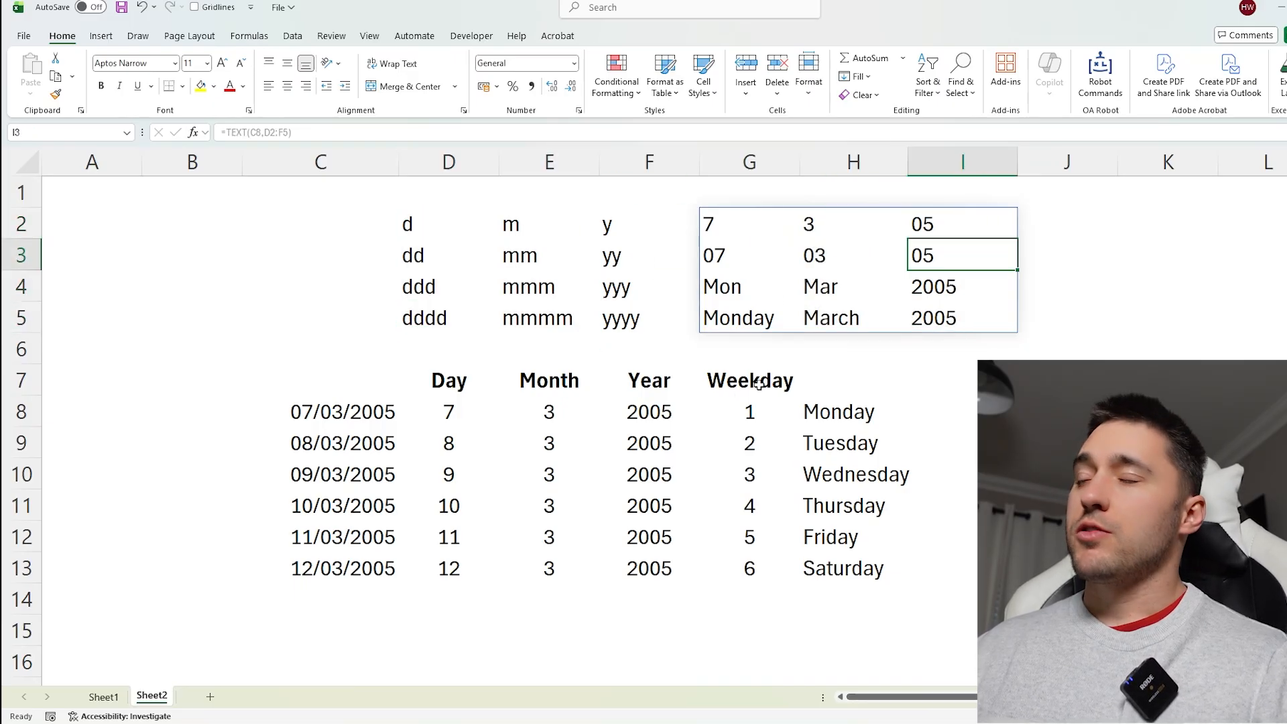
left_click(925, 230)
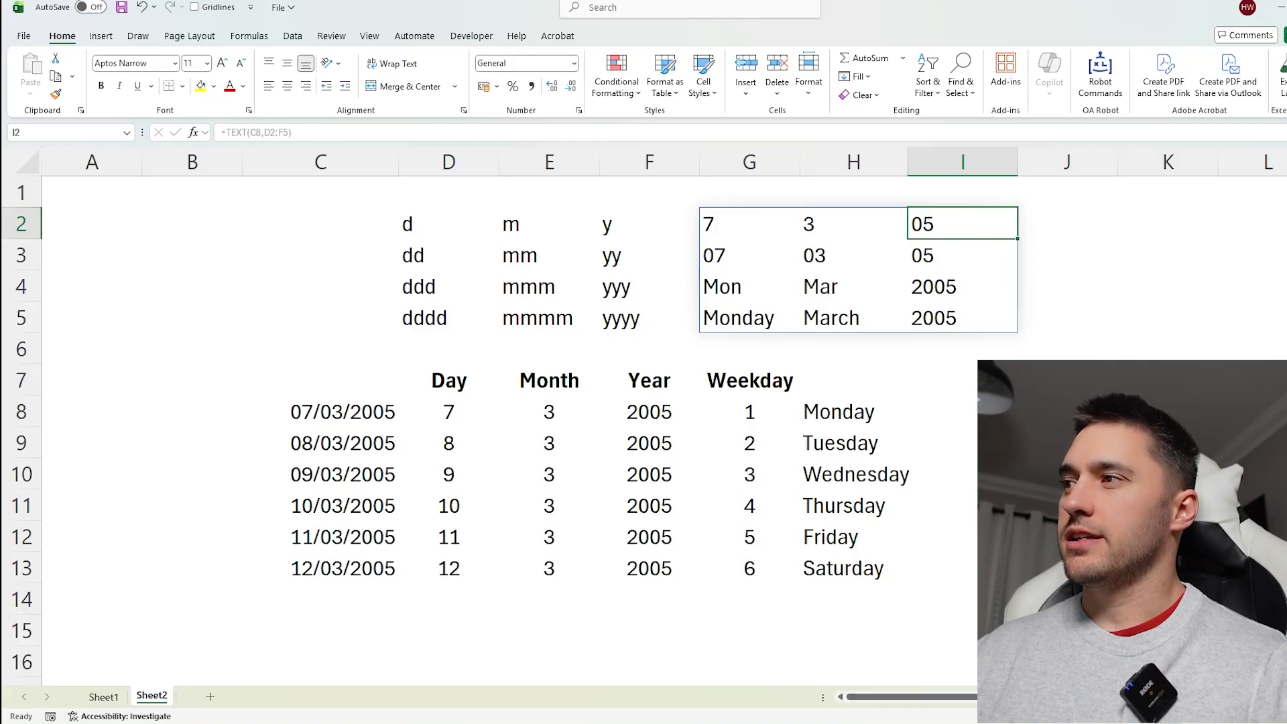
Delete the contents of every cell on Sheet2.
left_click(36, 171)
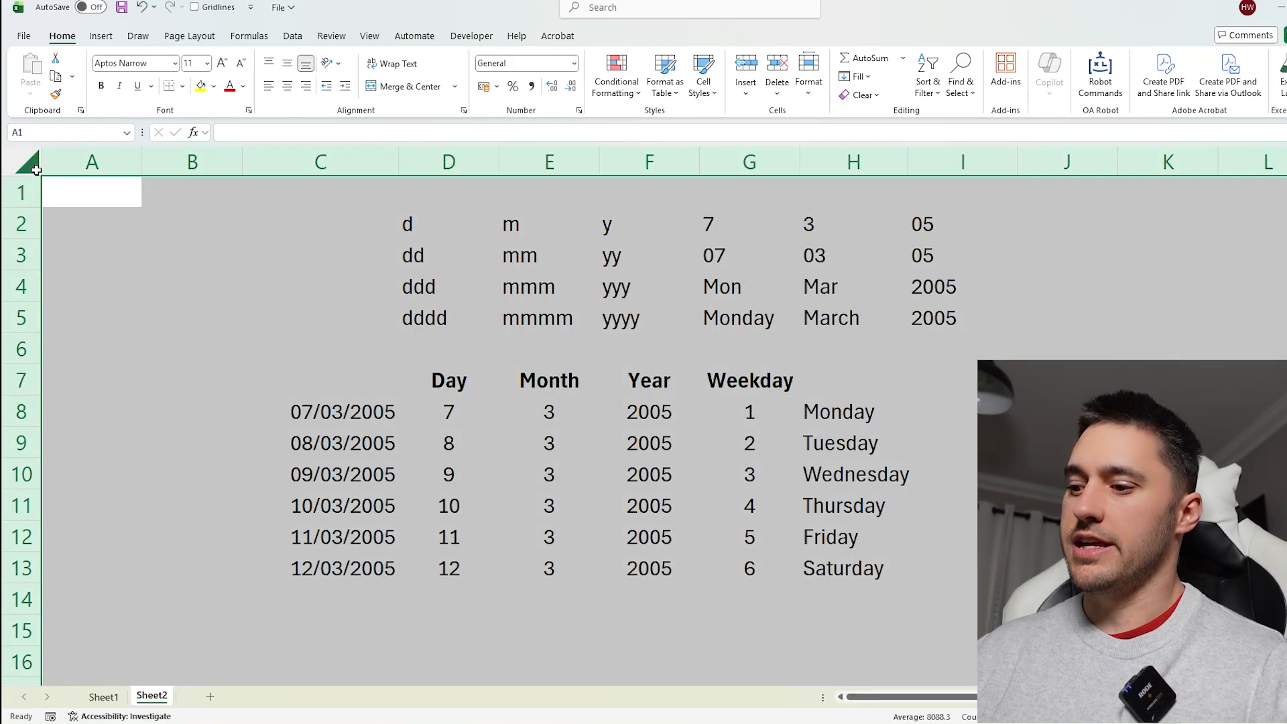
key("Delete")
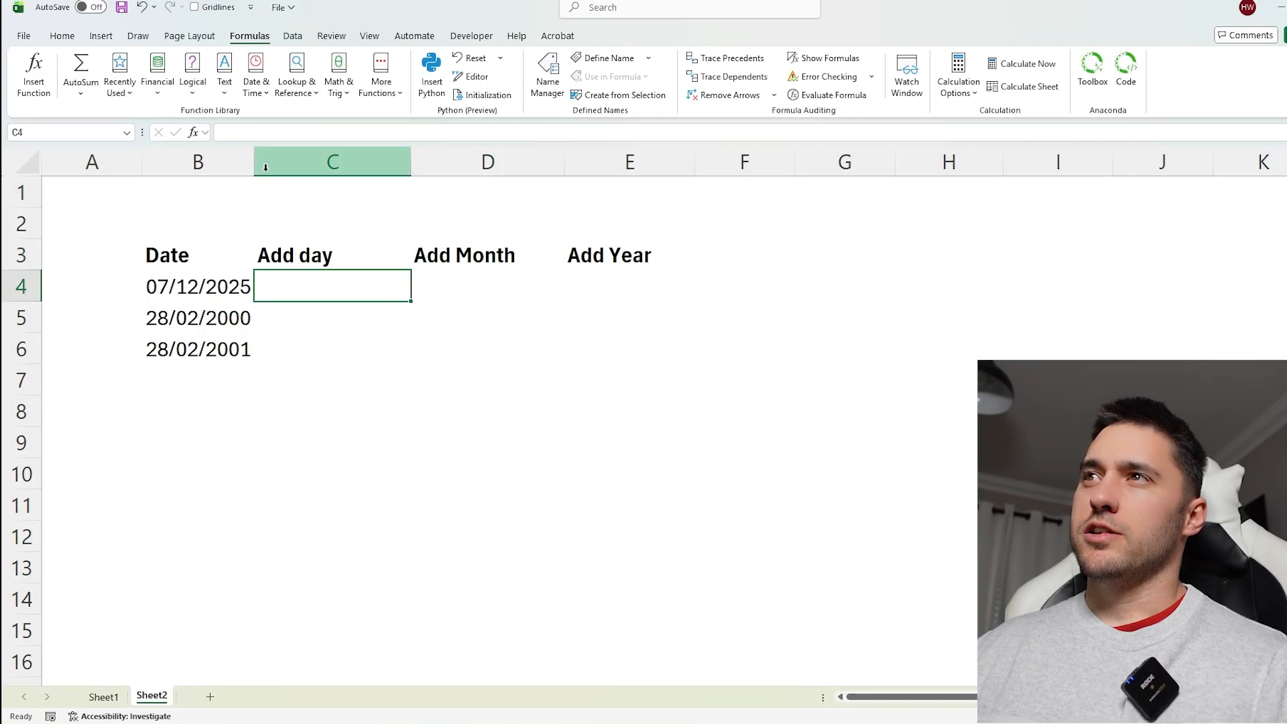
Widen column B slightly and review the three dates in B4:B6.
left_click_drag(266, 163, 273, 164)
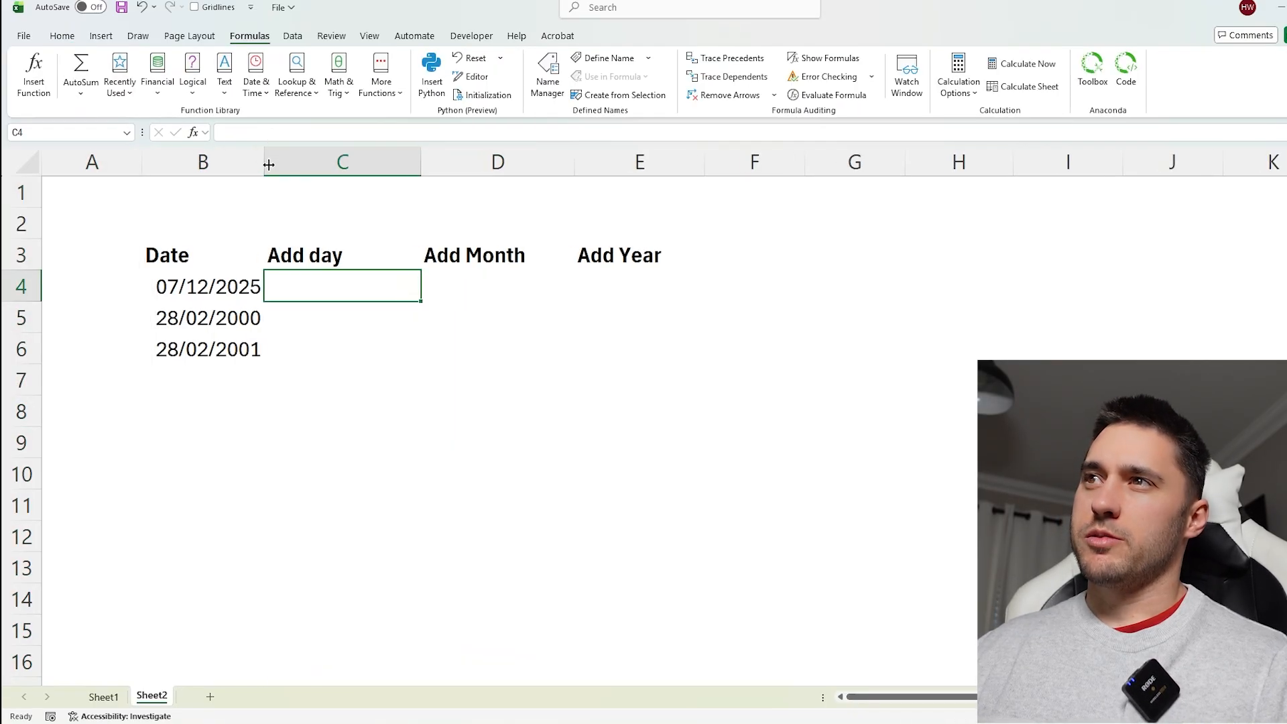
left_click_drag(243, 295, 240, 356)
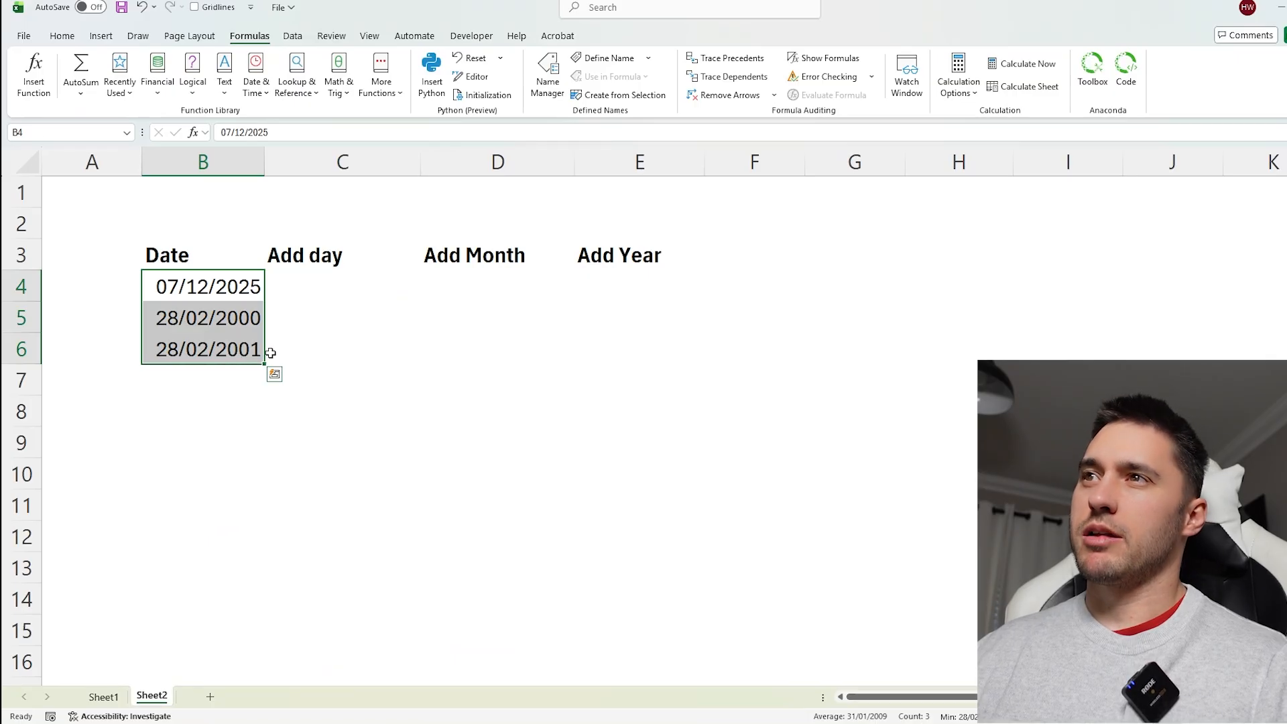
left_click(227, 295)
left_click(213, 322)
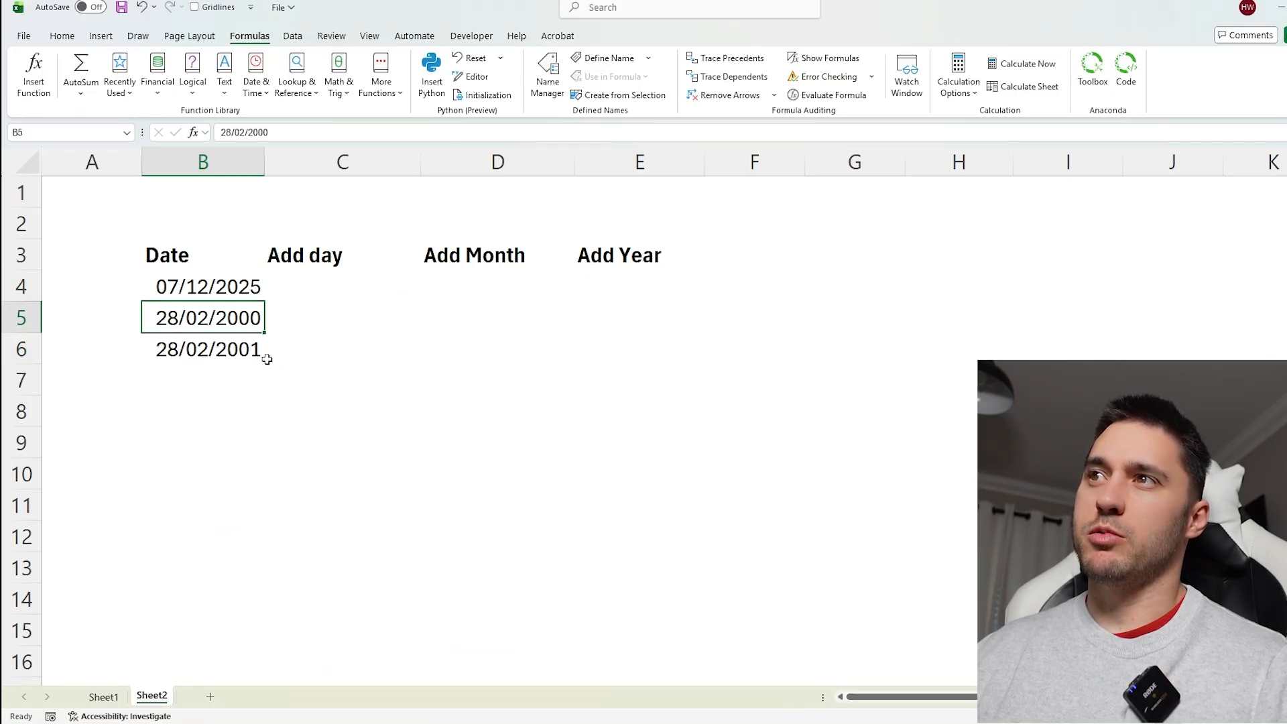
left_click(281, 315)
left_click(211, 348)
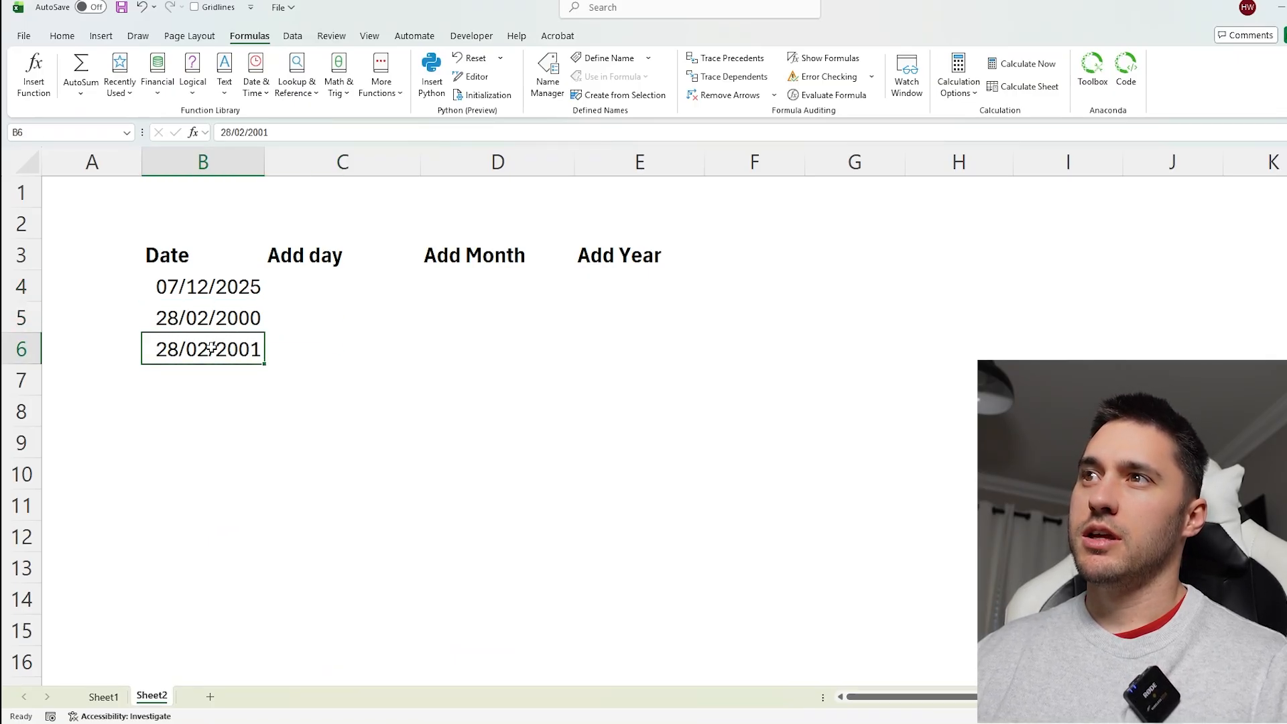
left_click(304, 286)
left_click(375, 440)
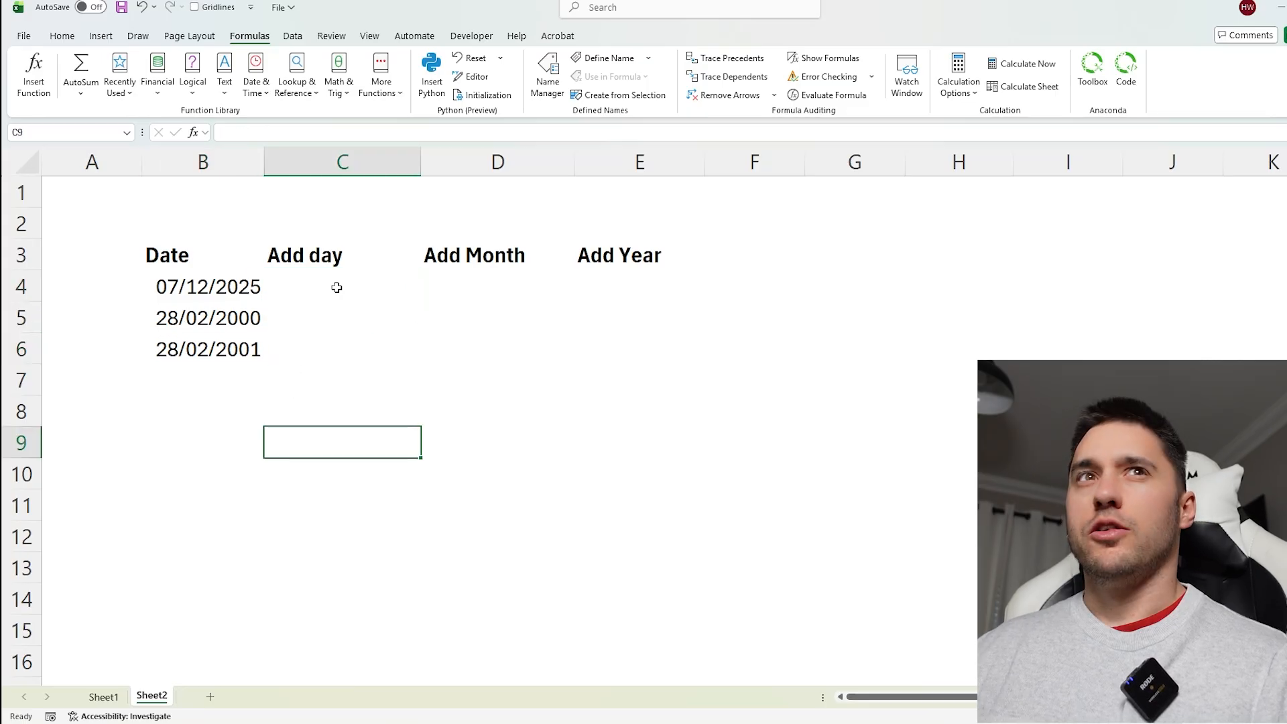
Enter =B4+1 in C4 to add one day to the date, and fill the formula down to C6.
left_click(337, 286)
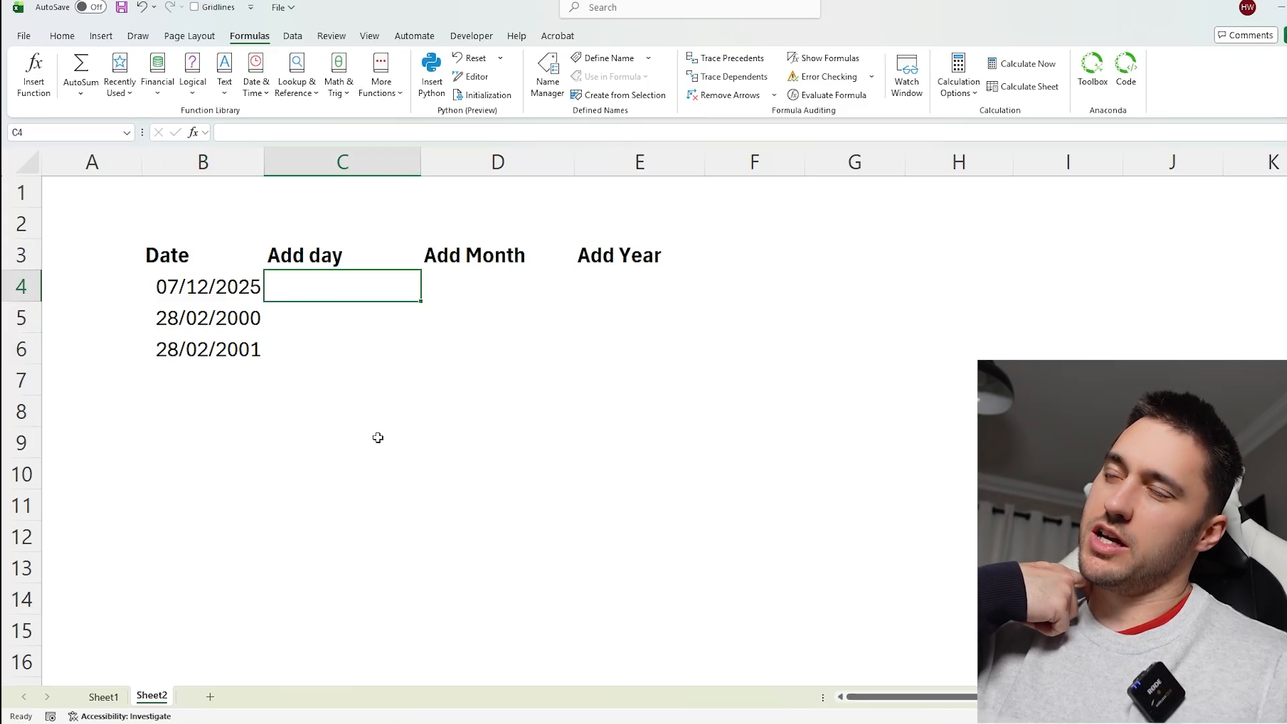
type("=")
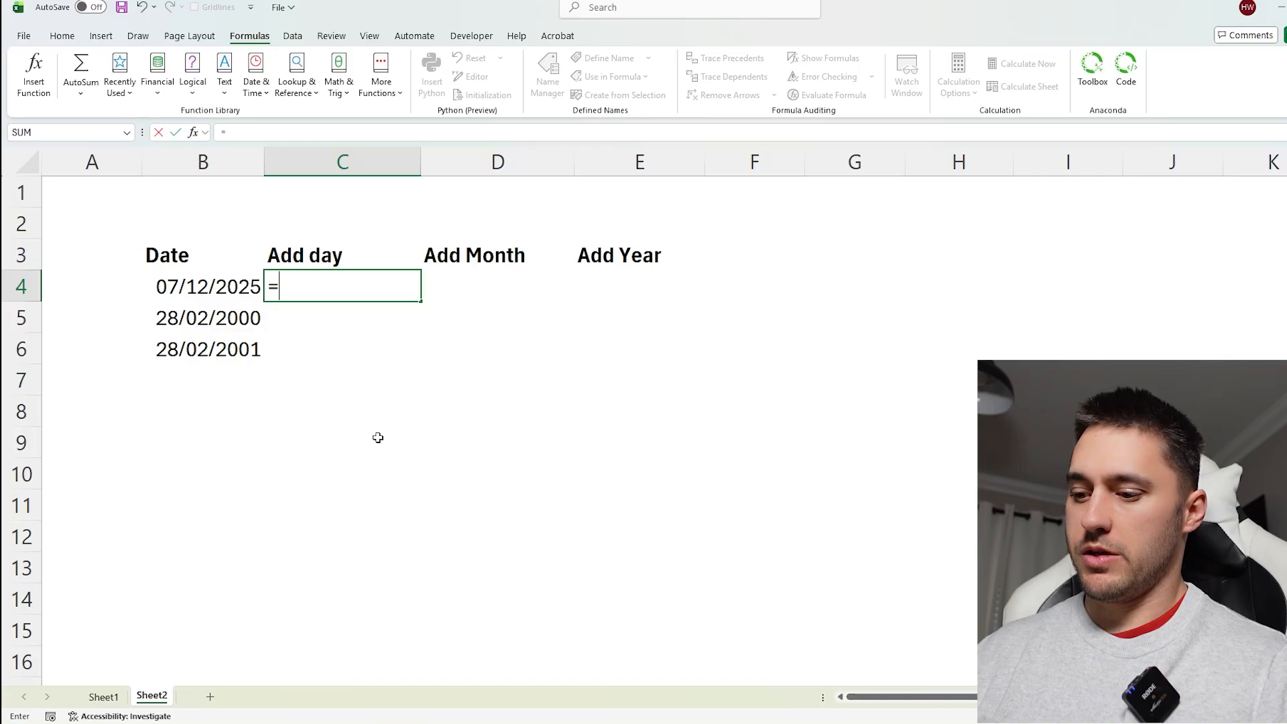
key("Left")
type("+1")
key("Return")
left_click(416, 291)
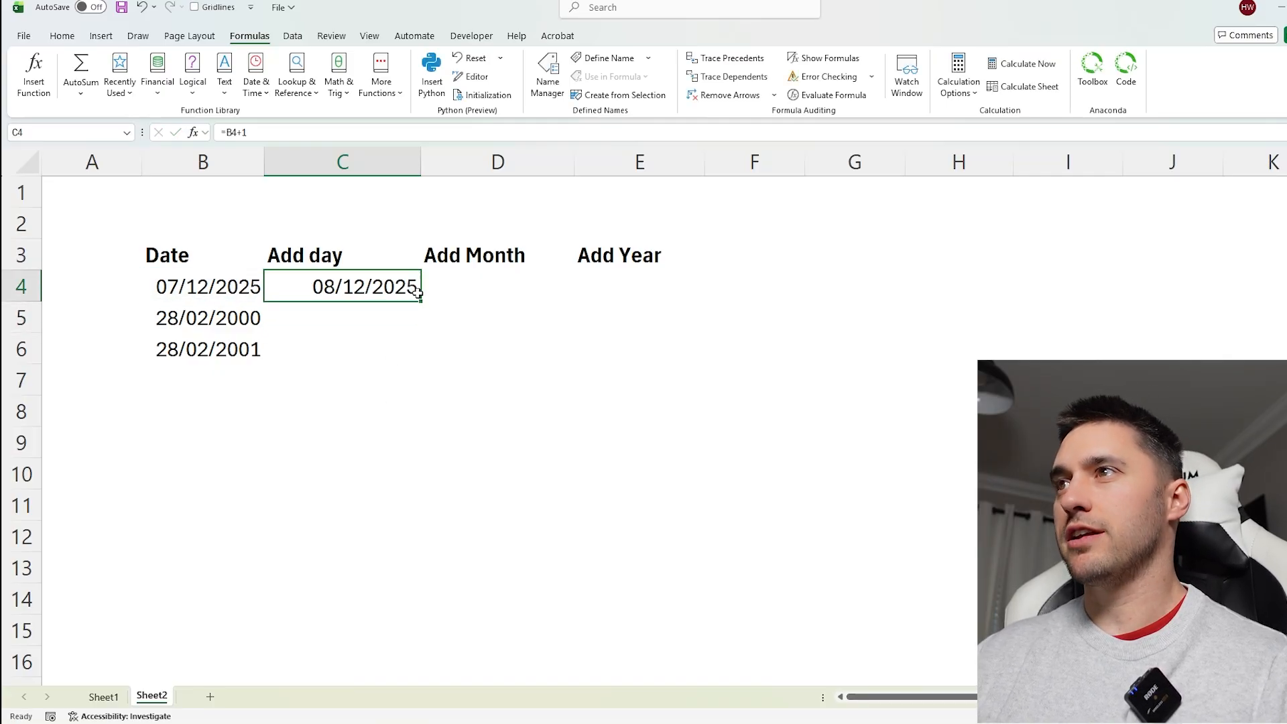
left_click_drag(419, 299, 424, 361)
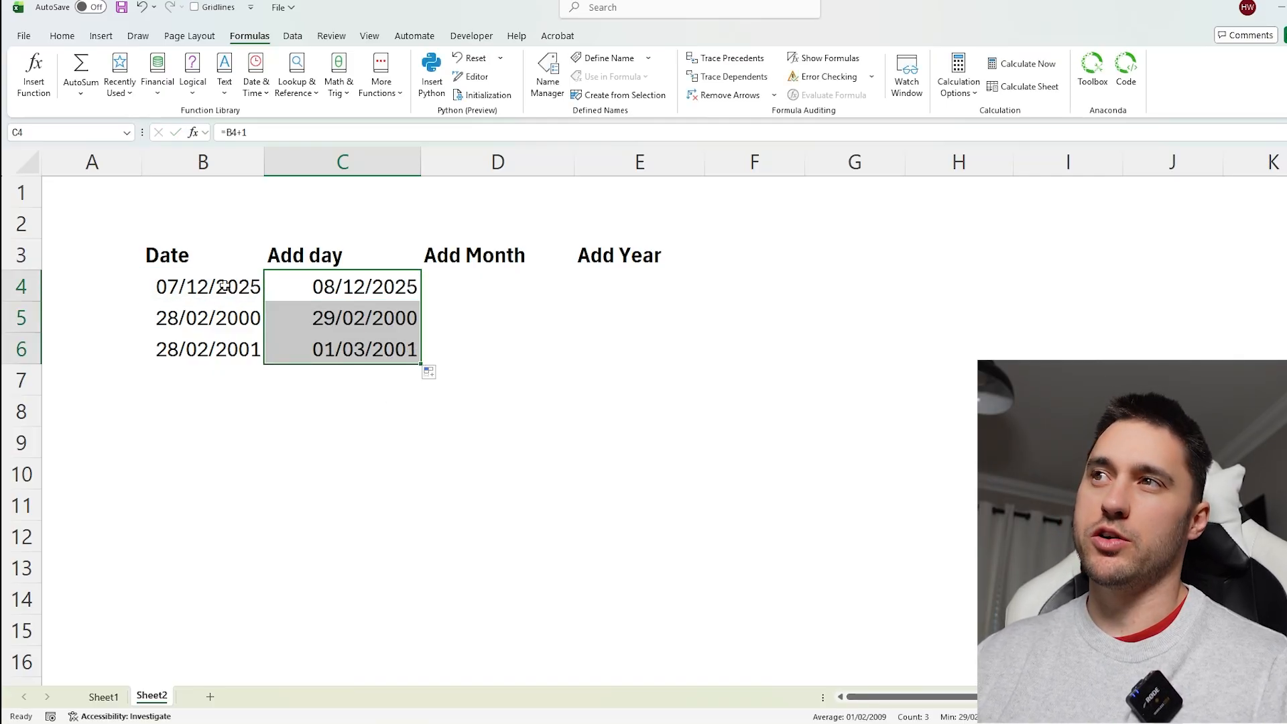
Compare the Add day results with the original dates, checking how the end of February differs between 2000 and 2001.
left_click_drag(225, 286, 254, 349)
left_click(352, 316)
left_click(304, 316)
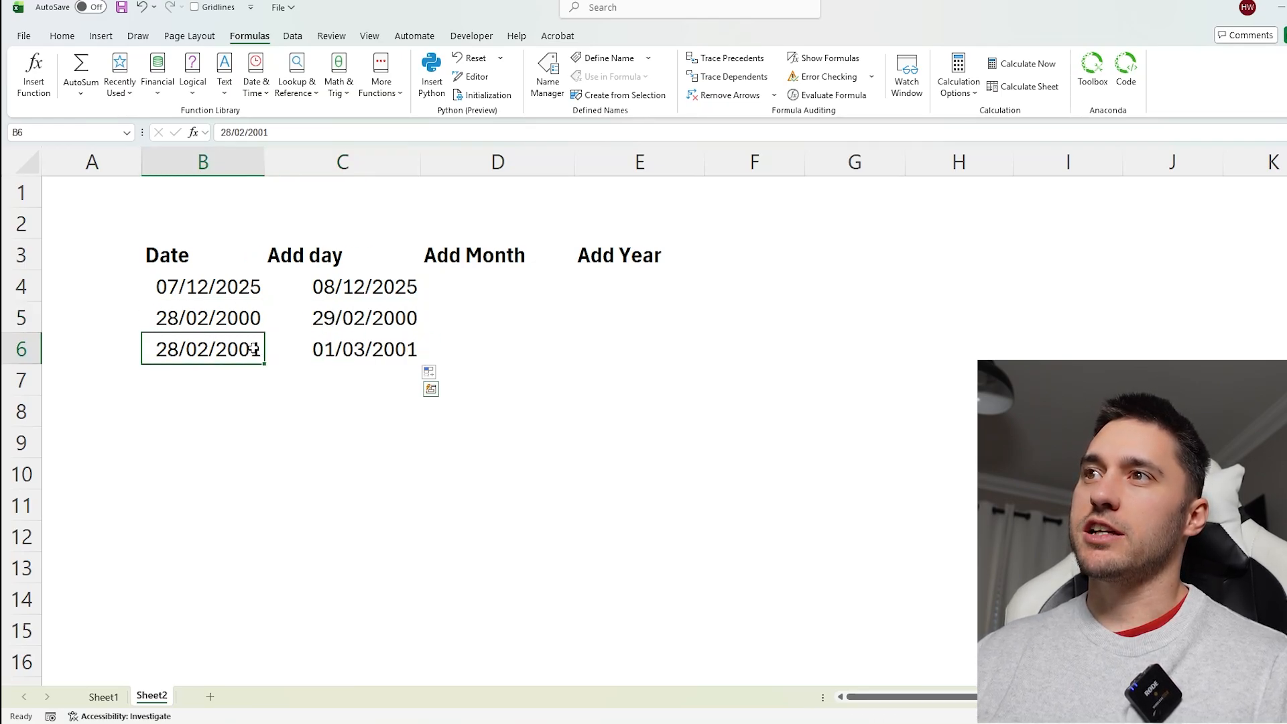
left_click(358, 349)
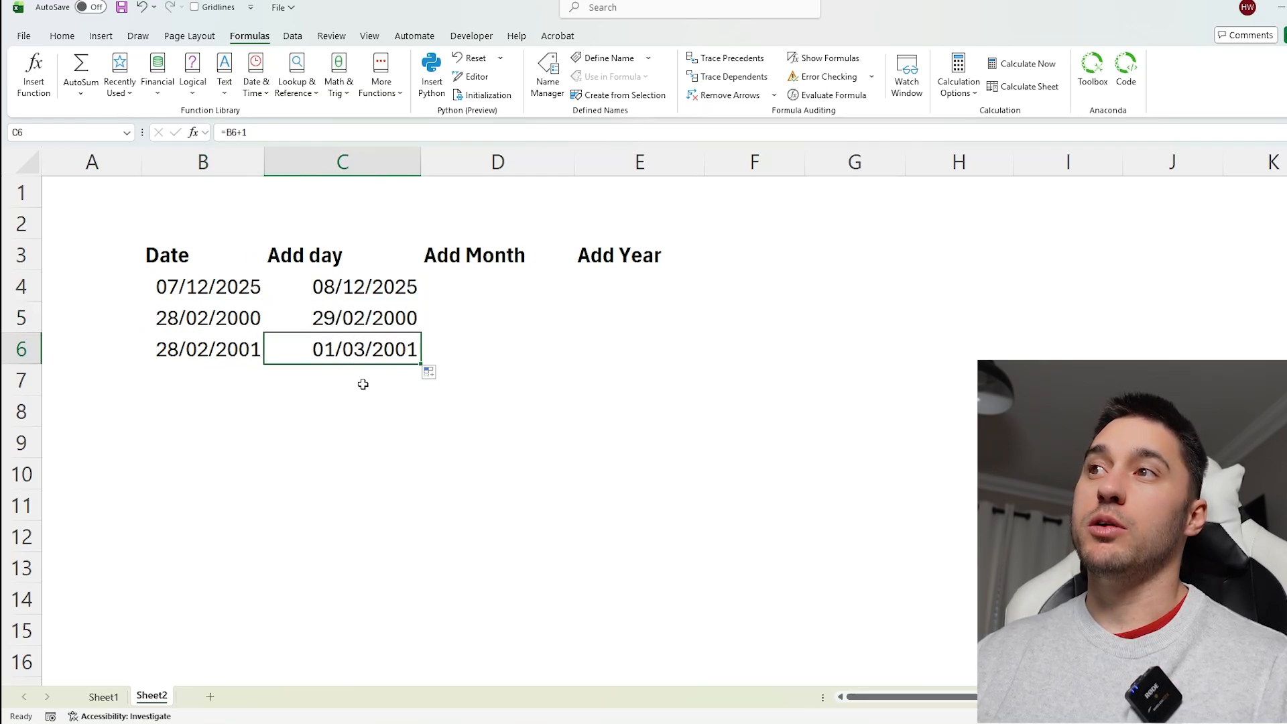
left_click(347, 321)
left_click(354, 349)
left_click(358, 321)
left_click(358, 347)
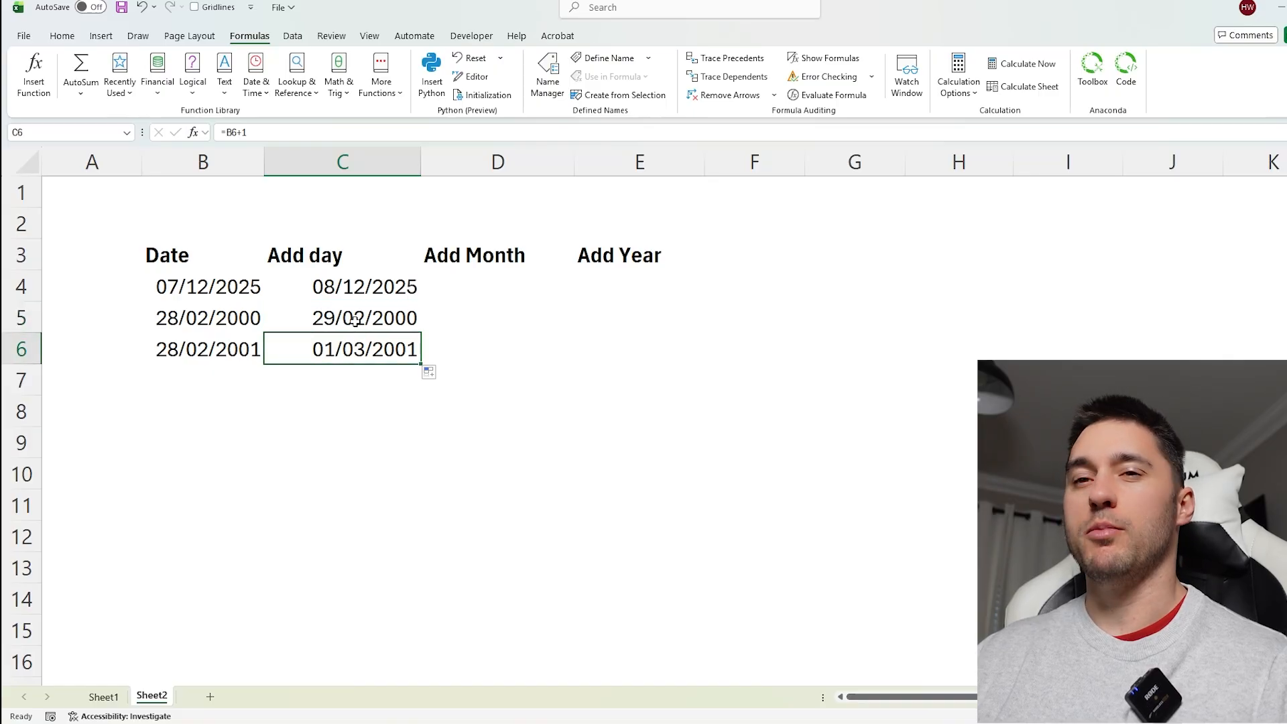
left_click(379, 288)
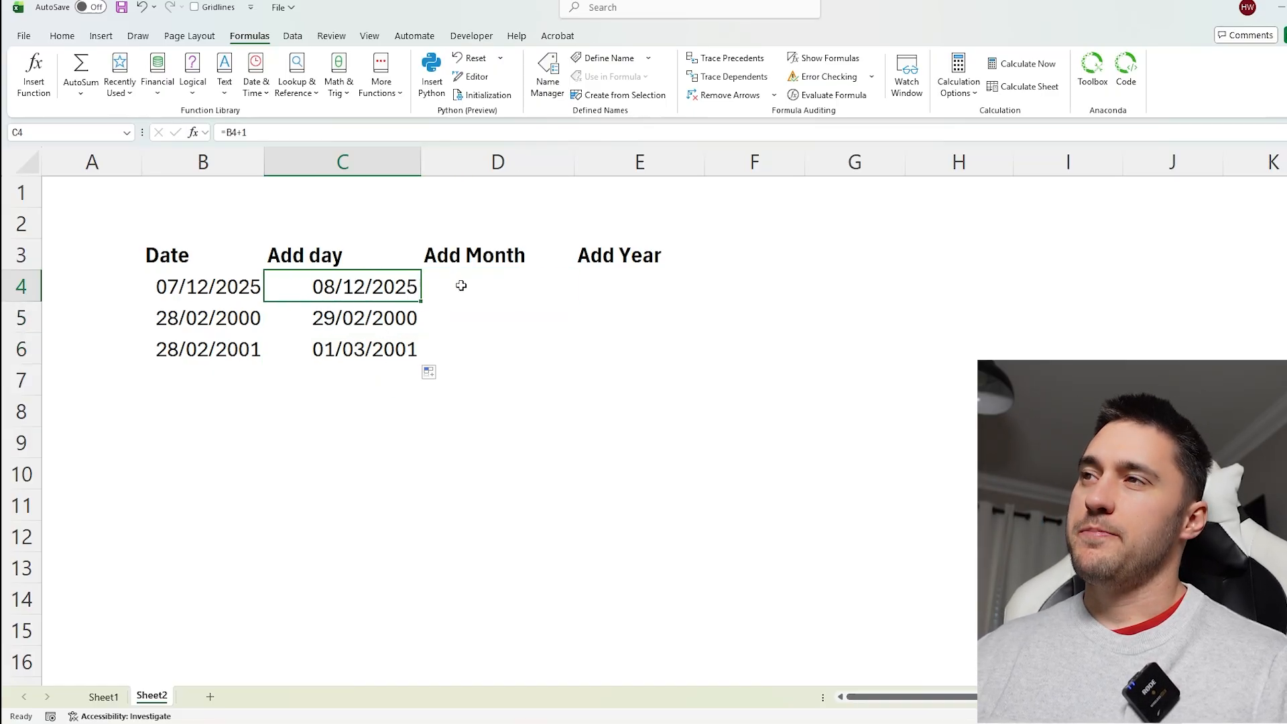
left_click(514, 513)
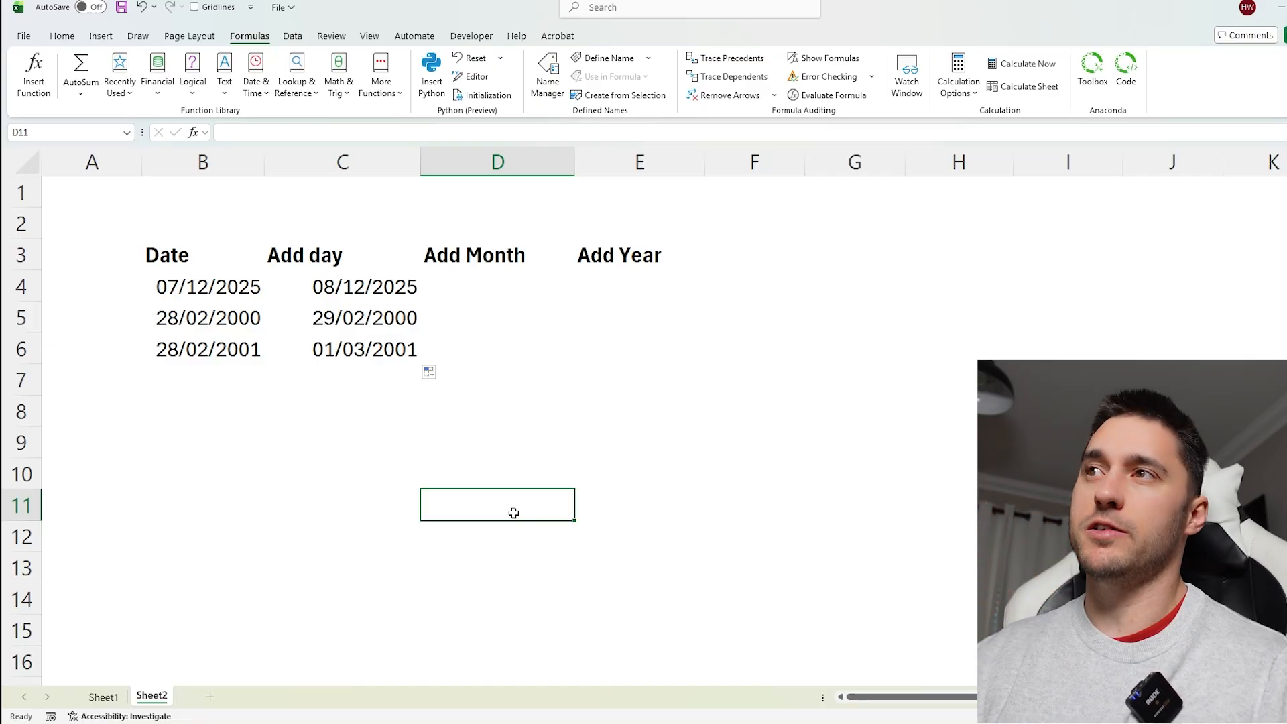
left_click(191, 318)
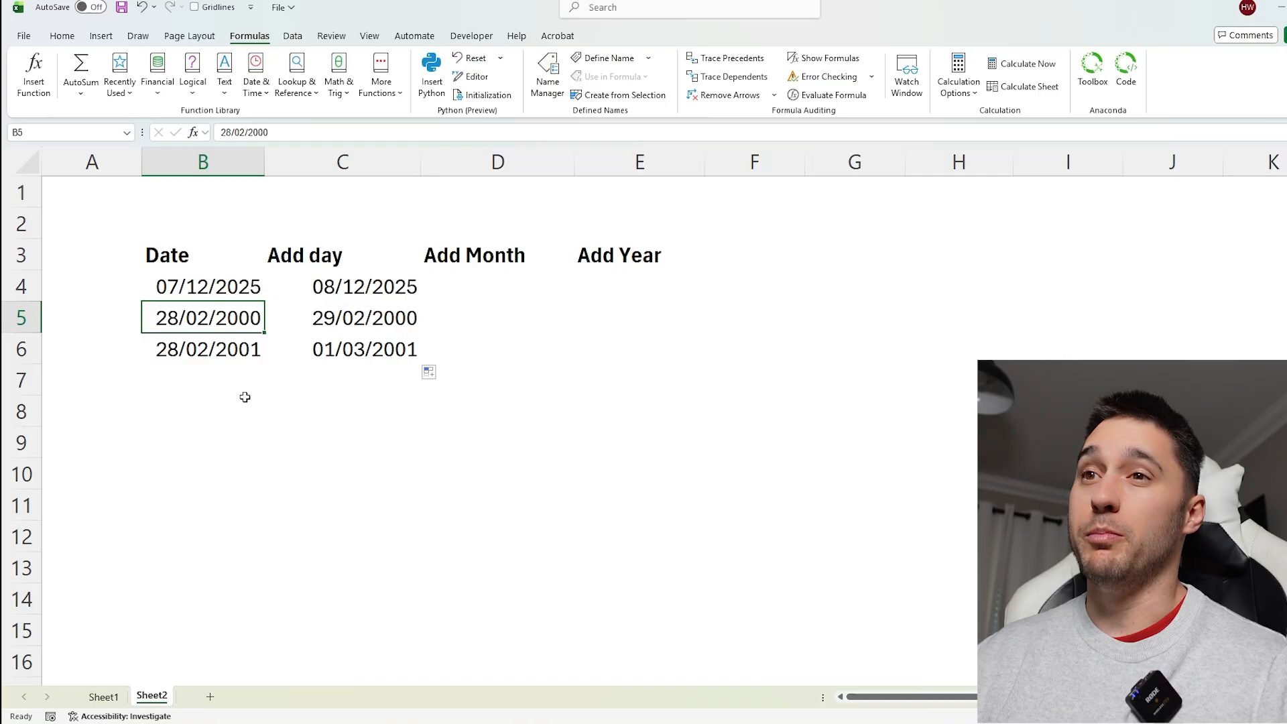
Enter =EDATE(B4,-1) in D4 to shift the date back by one month.
left_click(469, 283)
type("=")
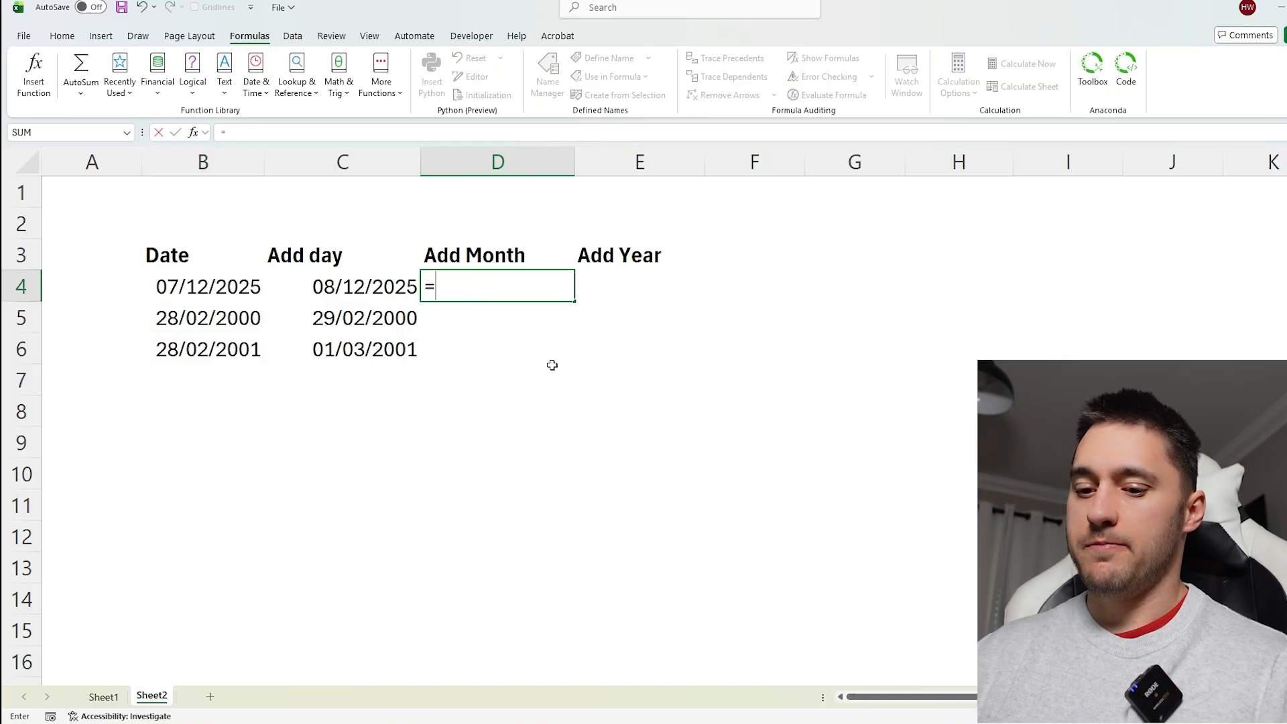
type("ed")
key("Tab")
key("Left")
key("Left")
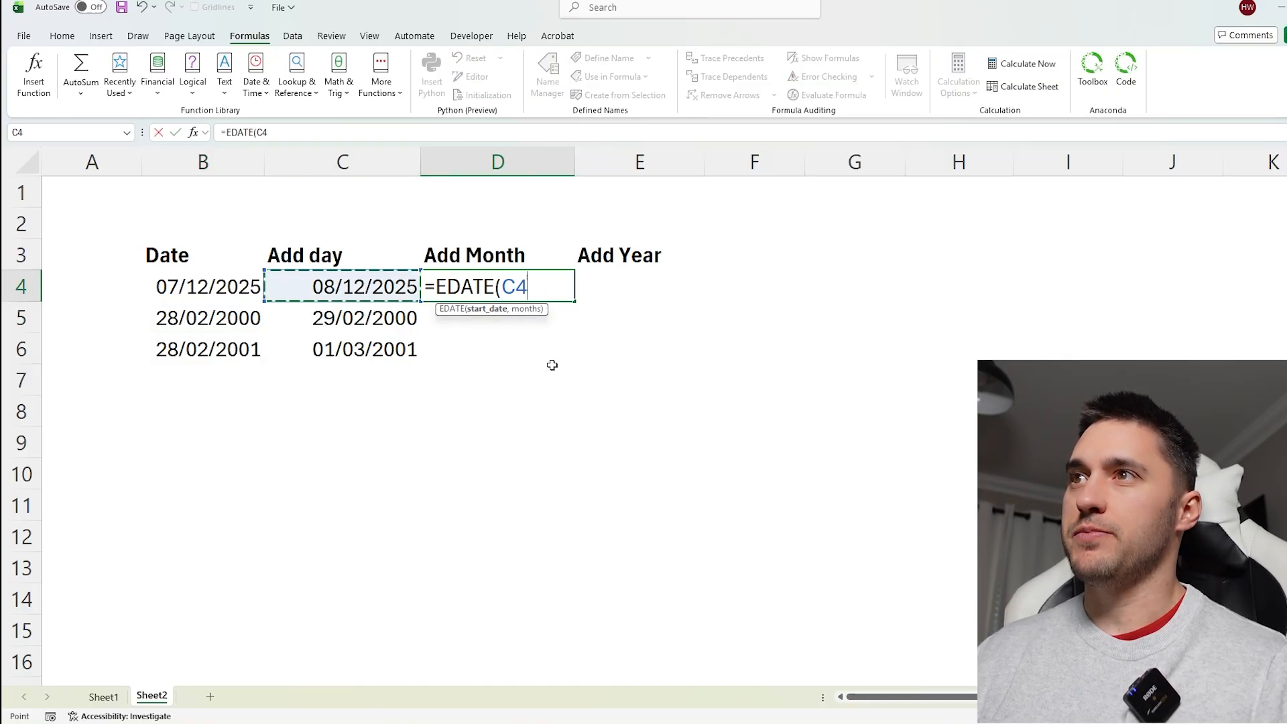
type(",-1")
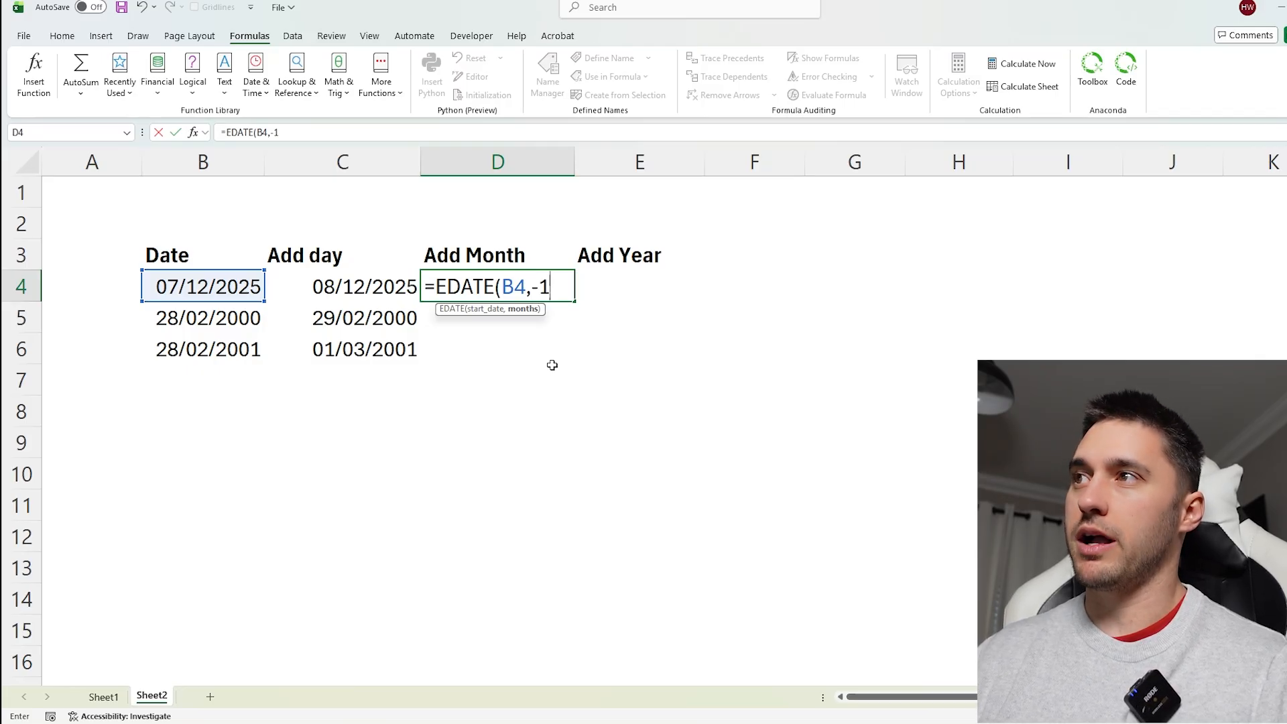
key("Return")
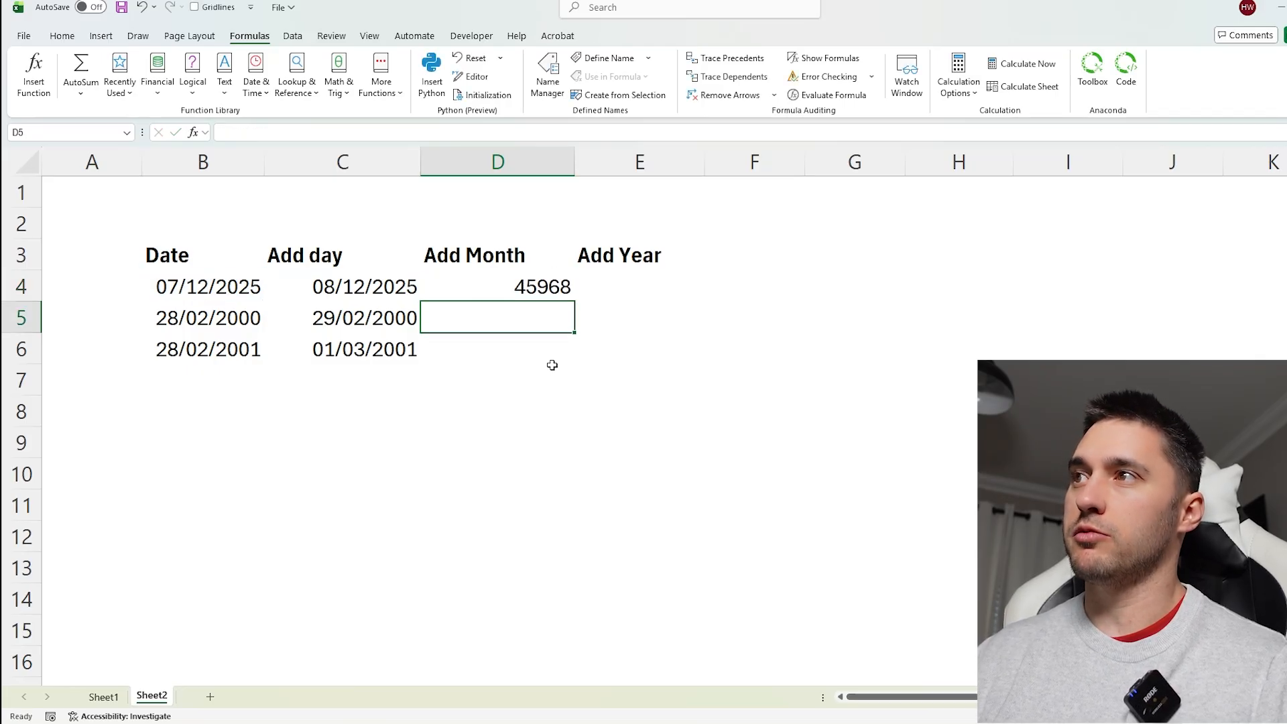
Apply the short date number format to D4:E8.
key("Up")
left_click_drag(536, 284, 670, 419)
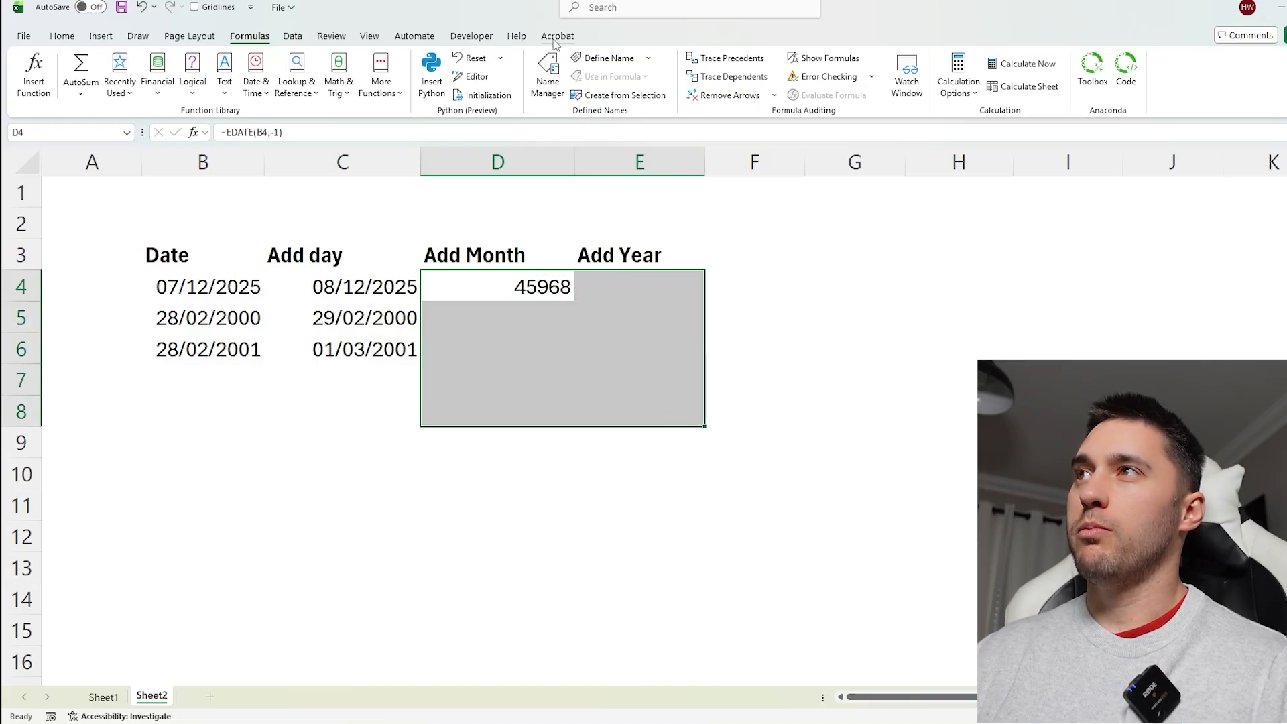
left_click(62, 36)
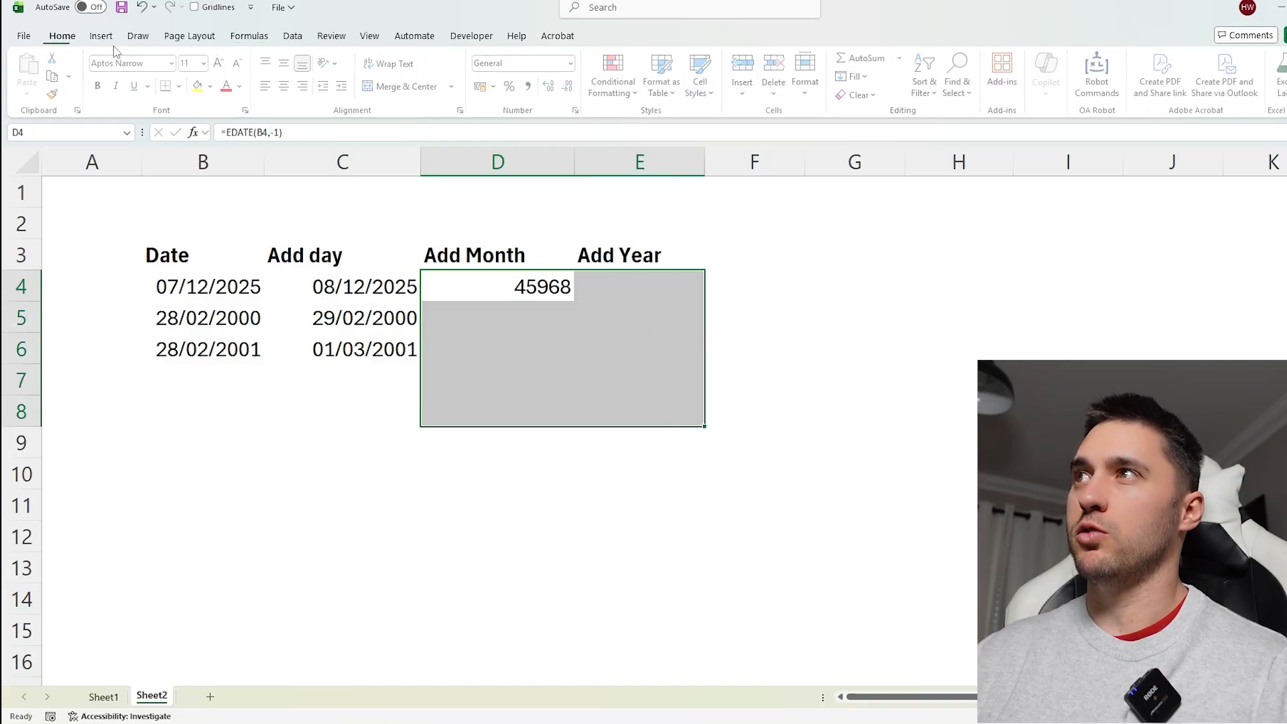
left_click(574, 63)
left_click(540, 227)
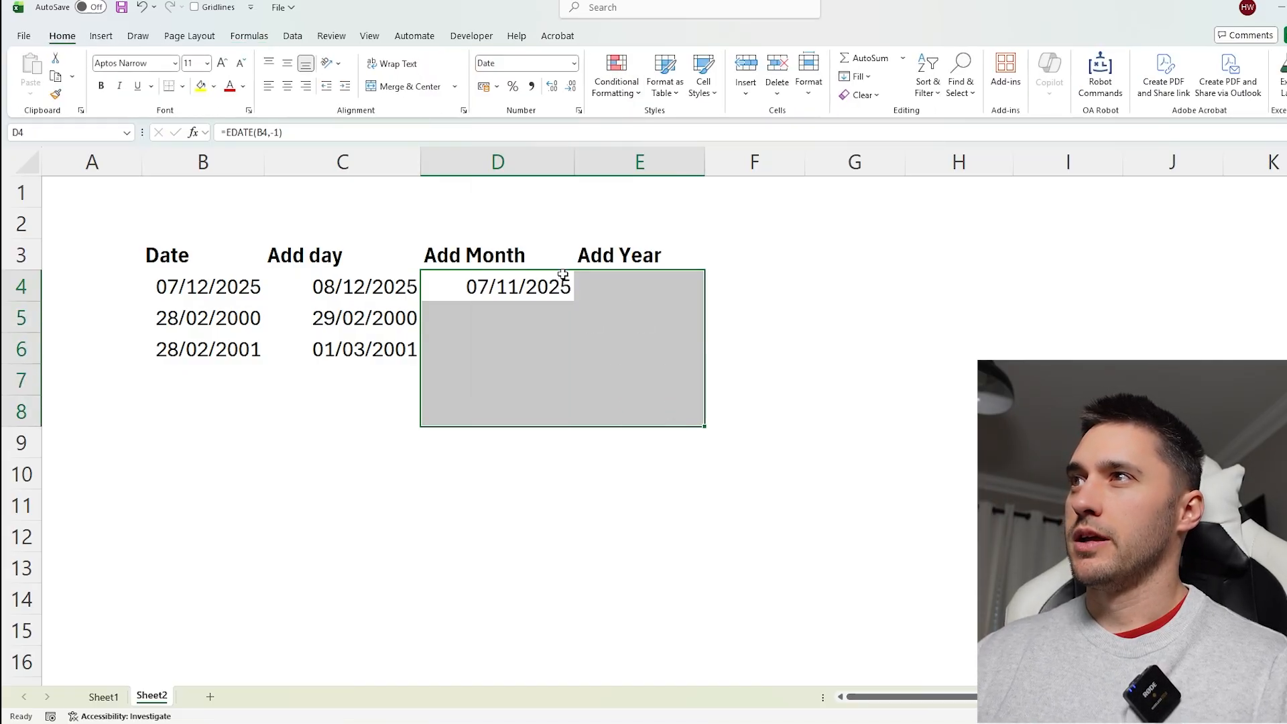
Change the EDATE formula in D4 to =EDATE(B4,1) so it adds one month.
left_click(515, 292)
left_click(232, 290)
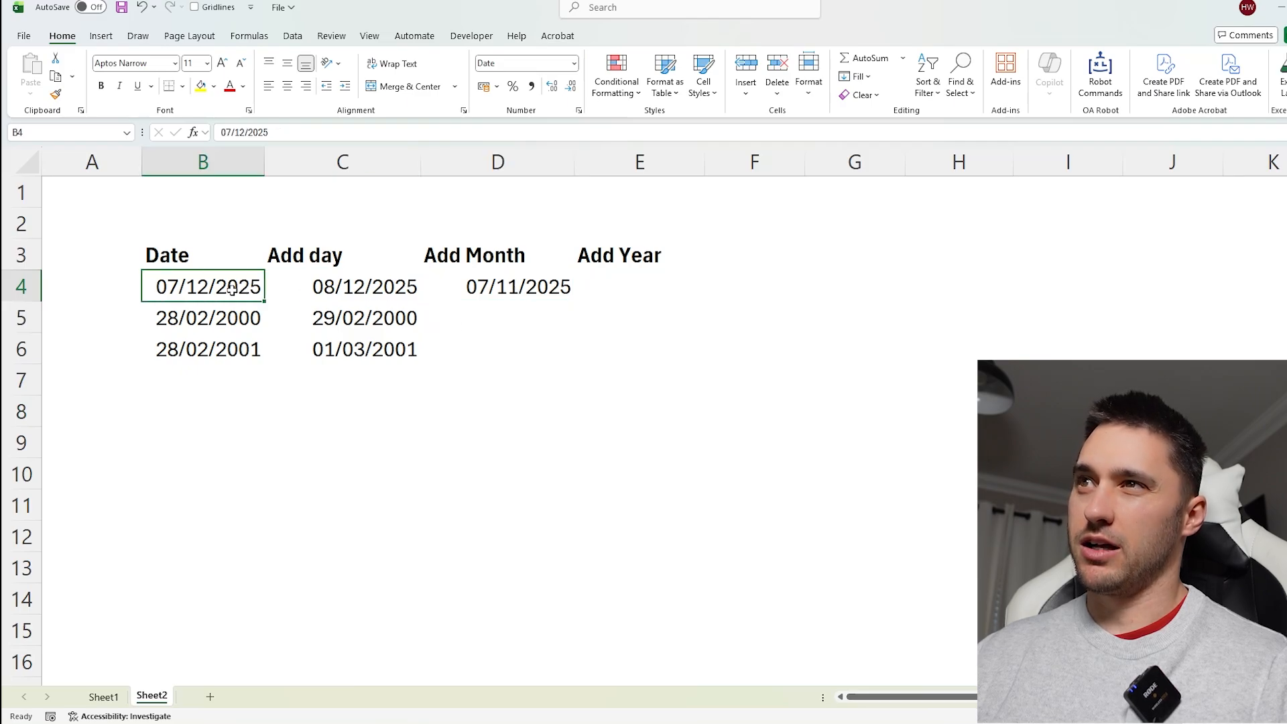
left_click(497, 287)
left_click(277, 132)
key("BackSpace")
key("Return")
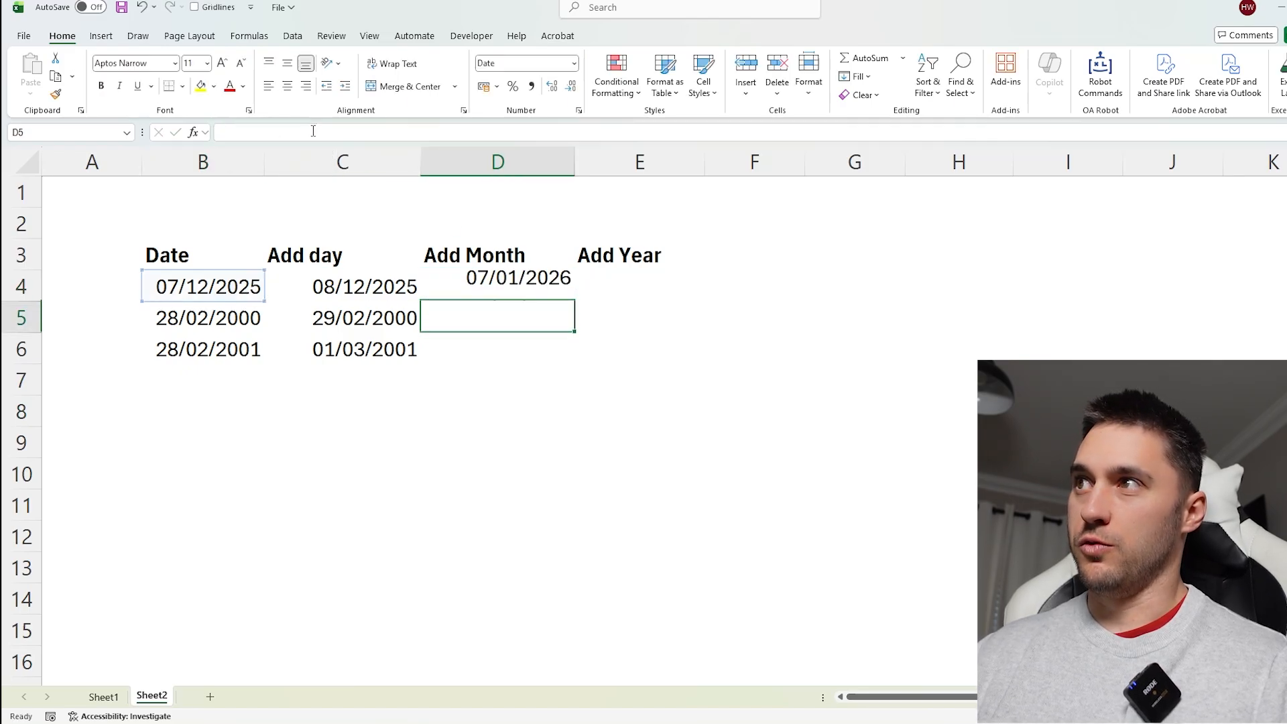
Fill the EDATE formula from D4 down to D6 and check the results in D5 and D6.
left_click(571, 290)
left_click_drag(570, 290, 580, 367)
left_click(482, 329)
left_click(483, 350)
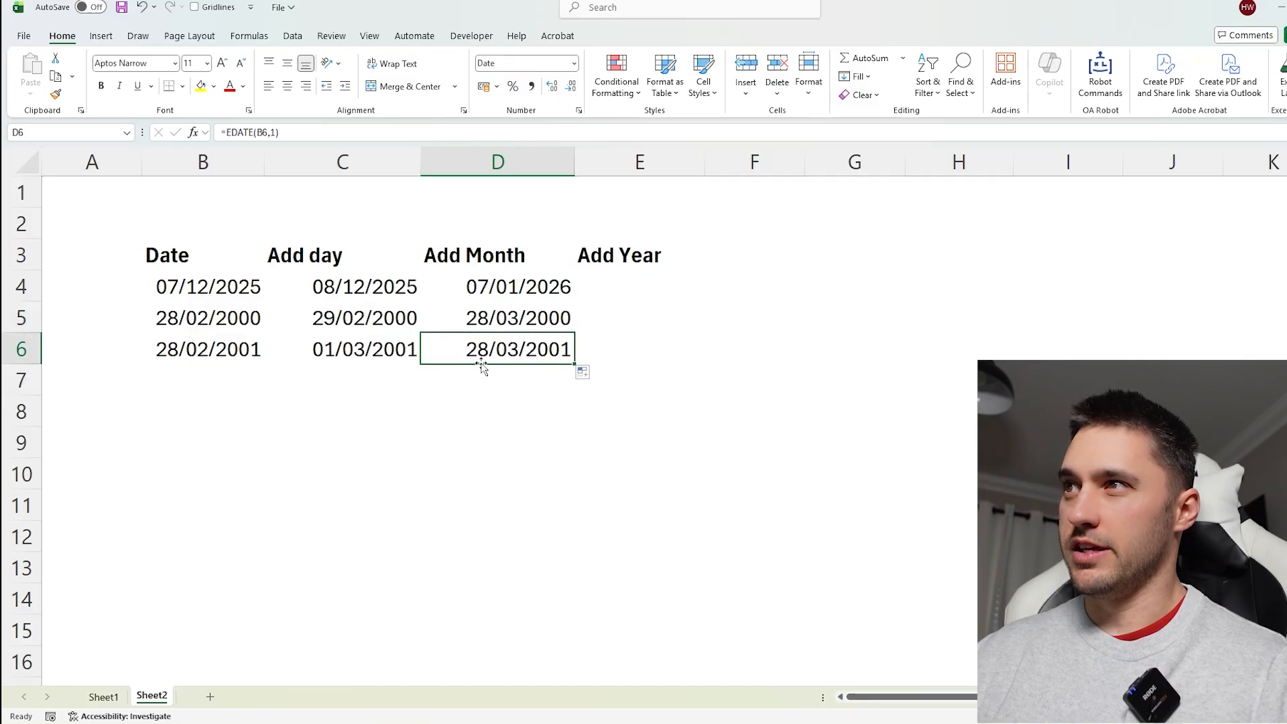
Change the date in B6 to 31/01/2001.
left_click(504, 317)
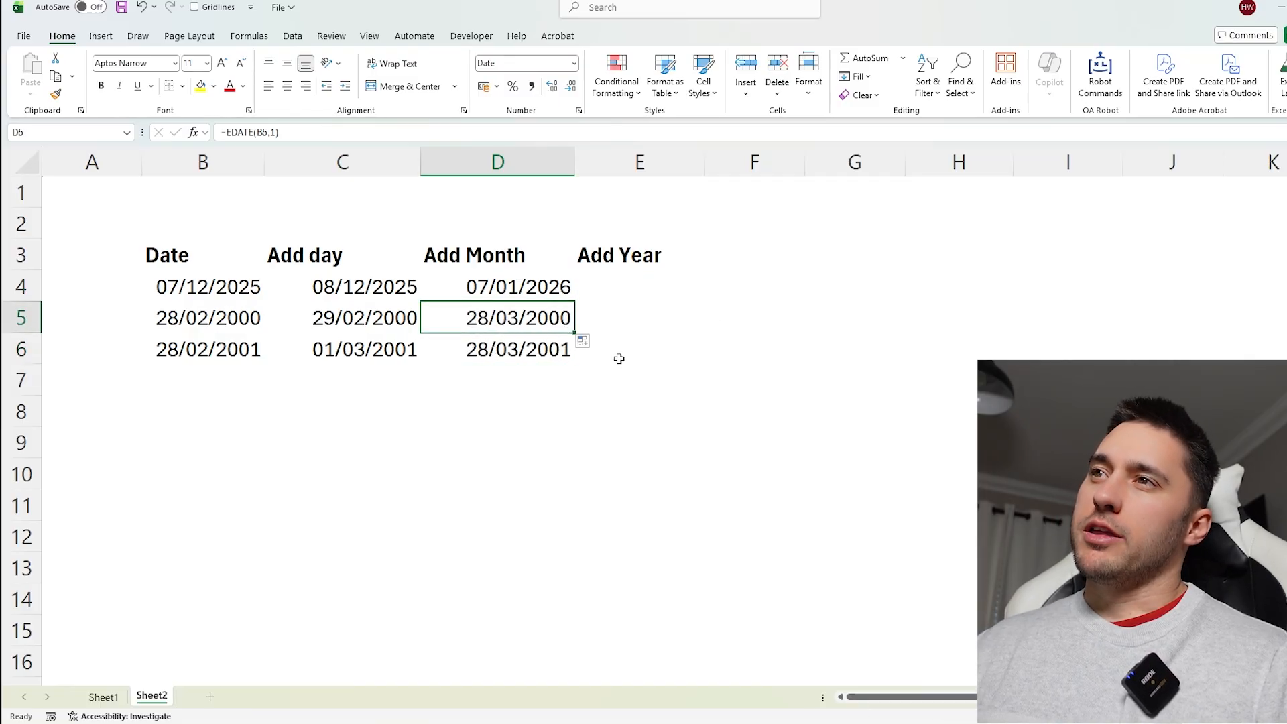
left_click(203, 347)
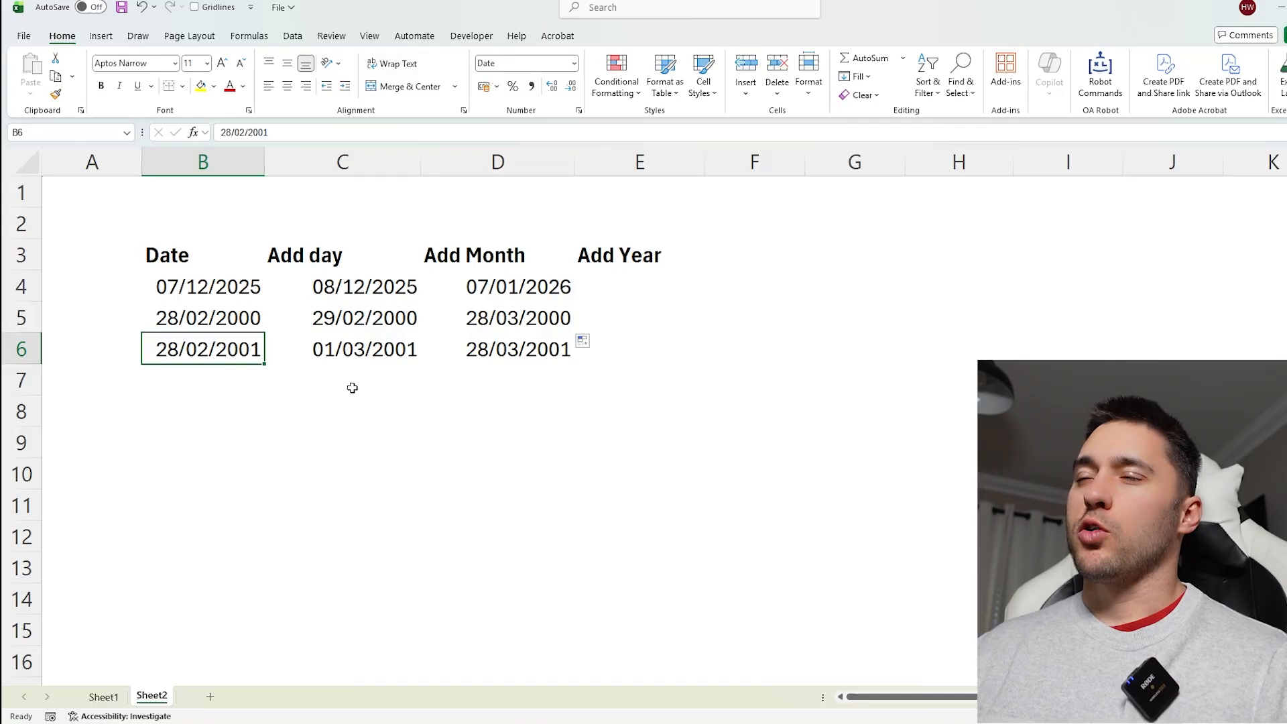
double_click(178, 348)
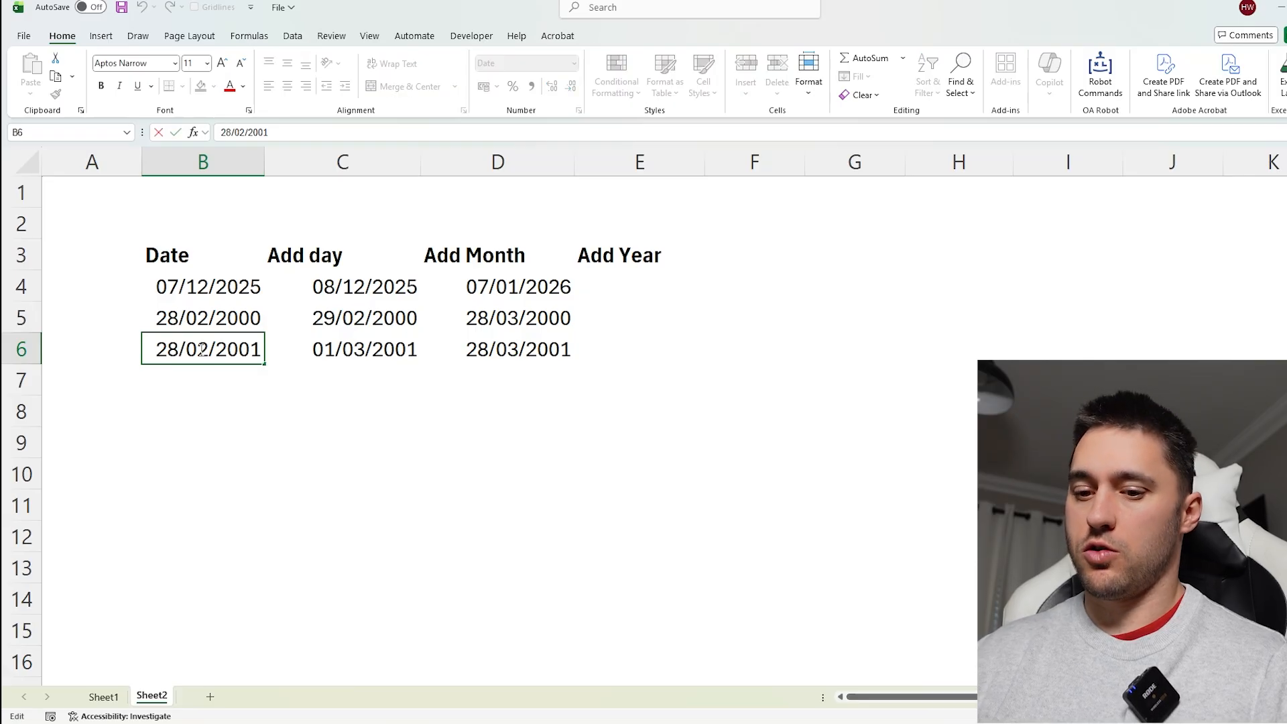
key("BackSpace")
key("BackSpace")
type("31")
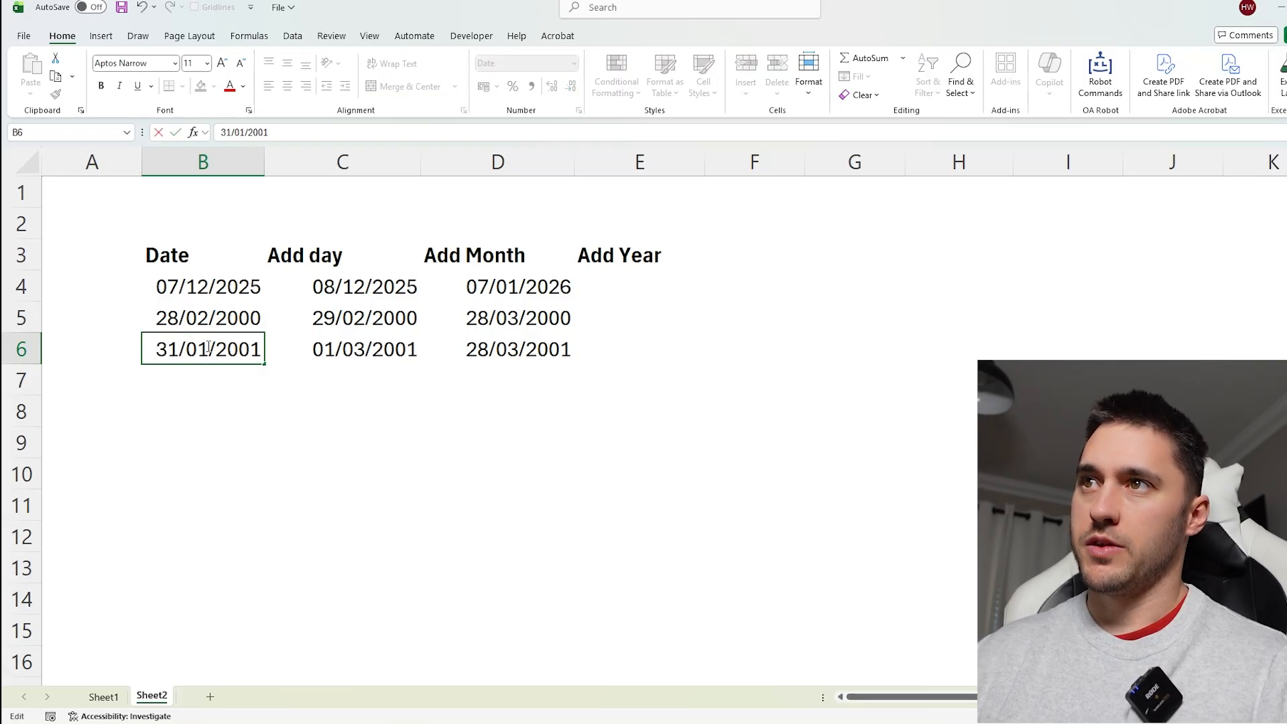
key("Return")
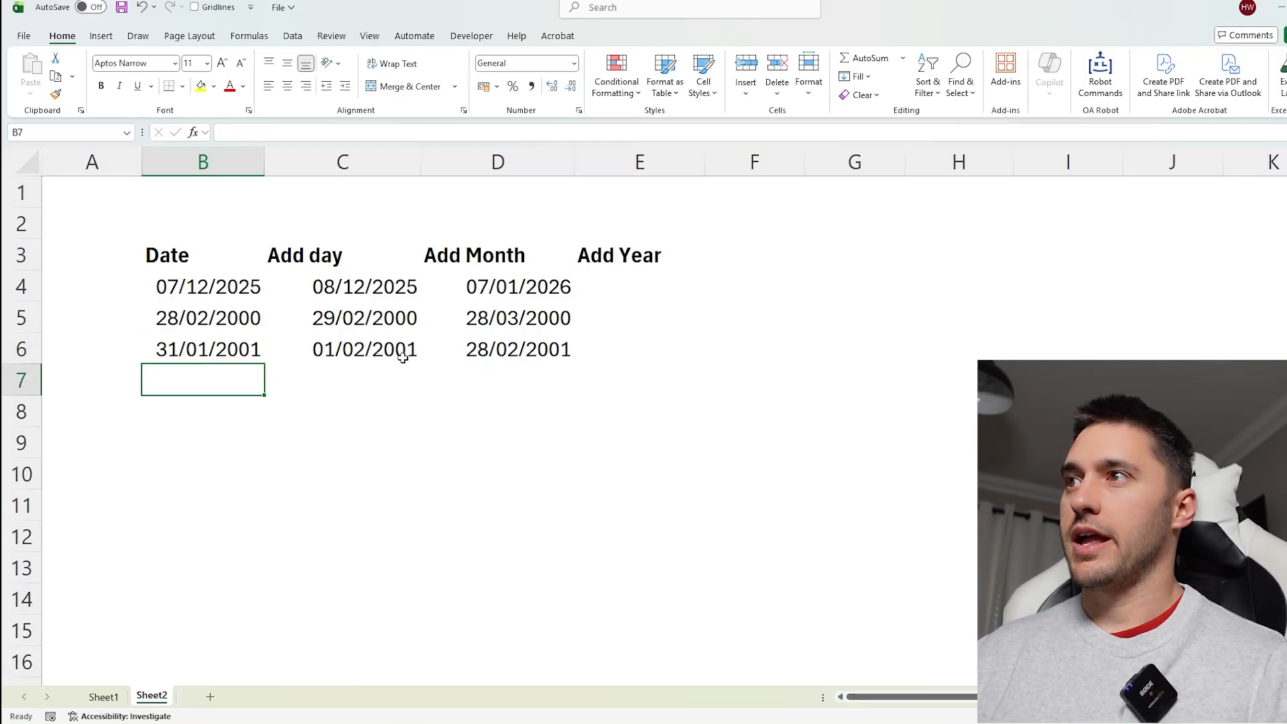
Examine the EDATE formula in D6 and compare the results in D4:D6 with their source dates.
left_click(472, 348)
key("F2")
key("Escape")
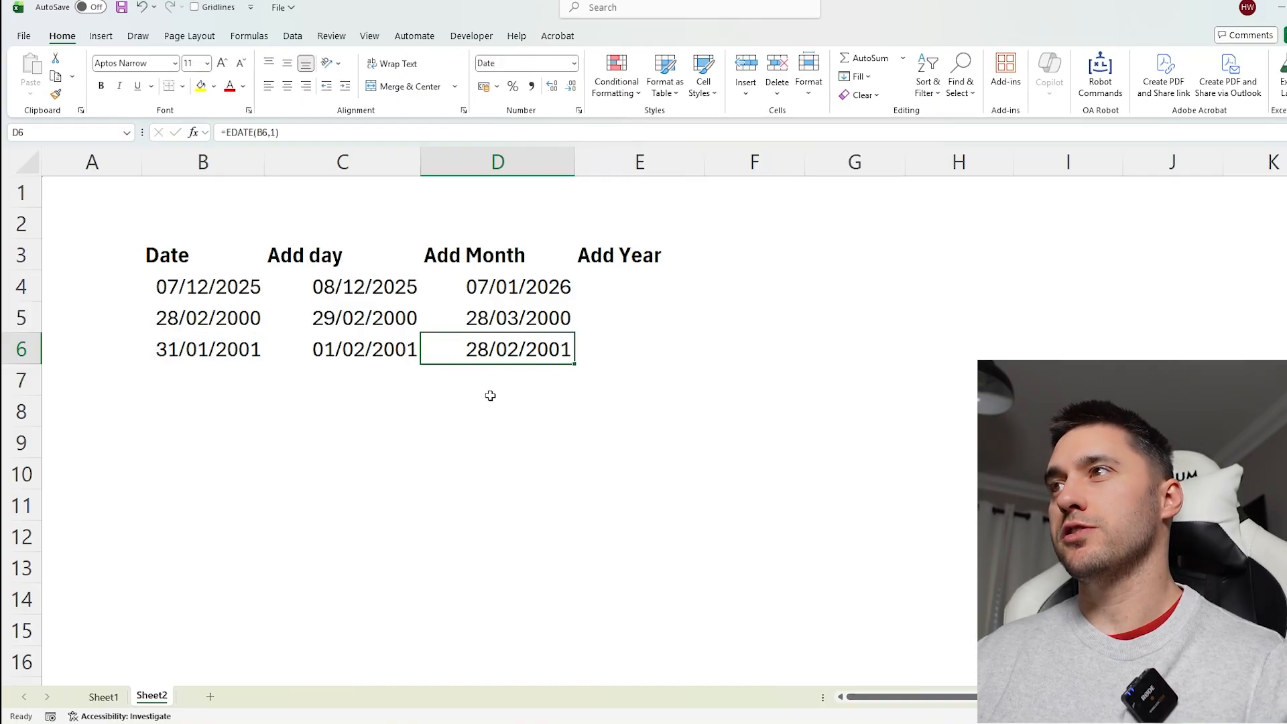
key("F2")
key("Escape")
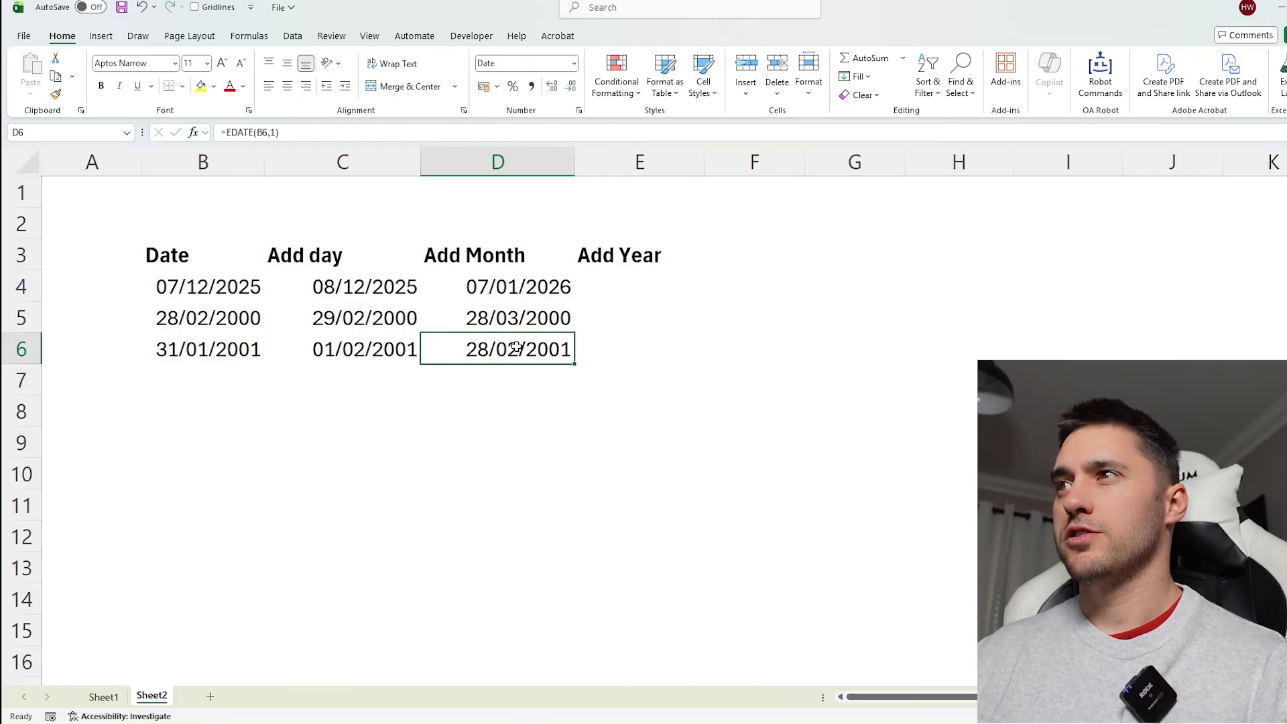
left_click(204, 352)
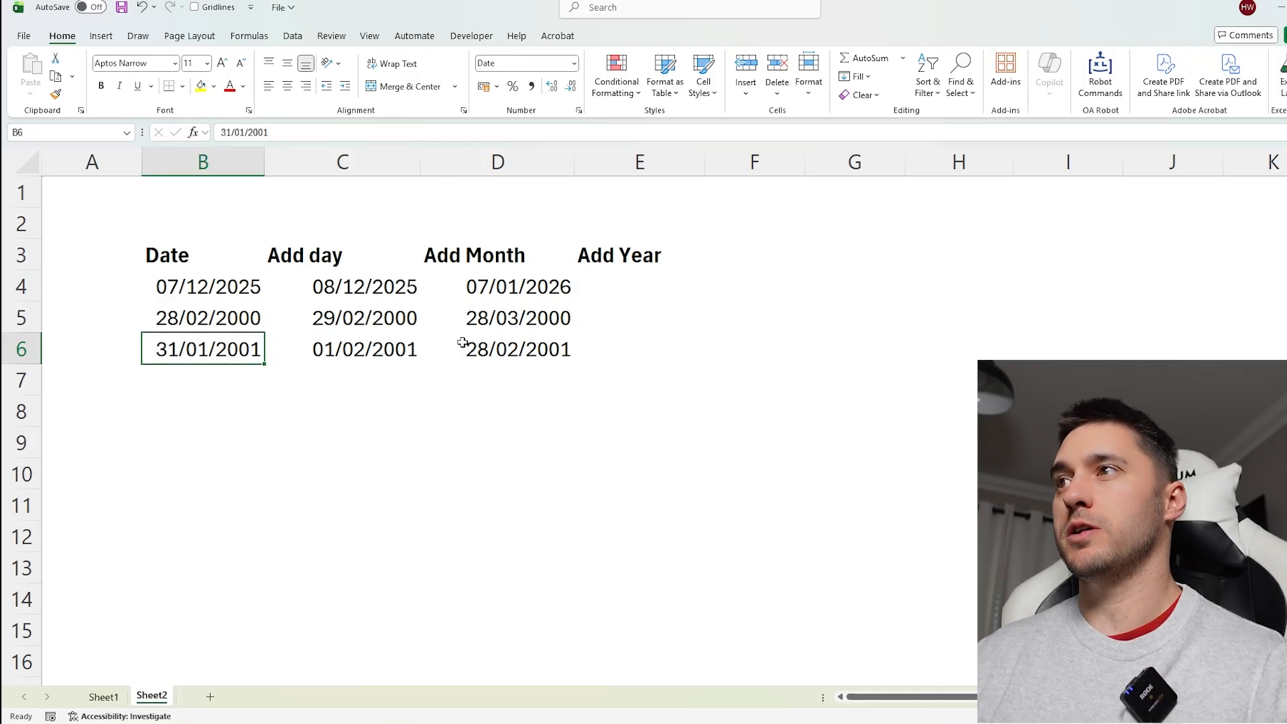
left_click(505, 357)
left_click(535, 296)
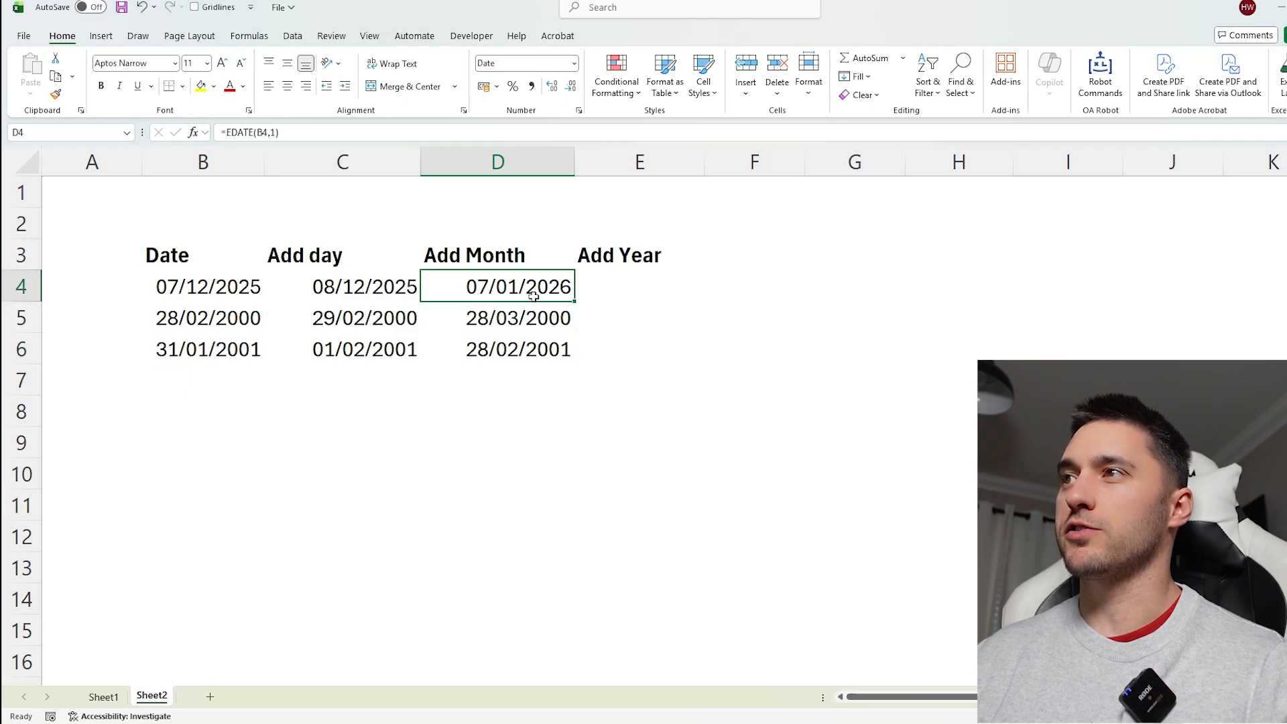
left_click(533, 312)
left_click(544, 343)
left_click(507, 297)
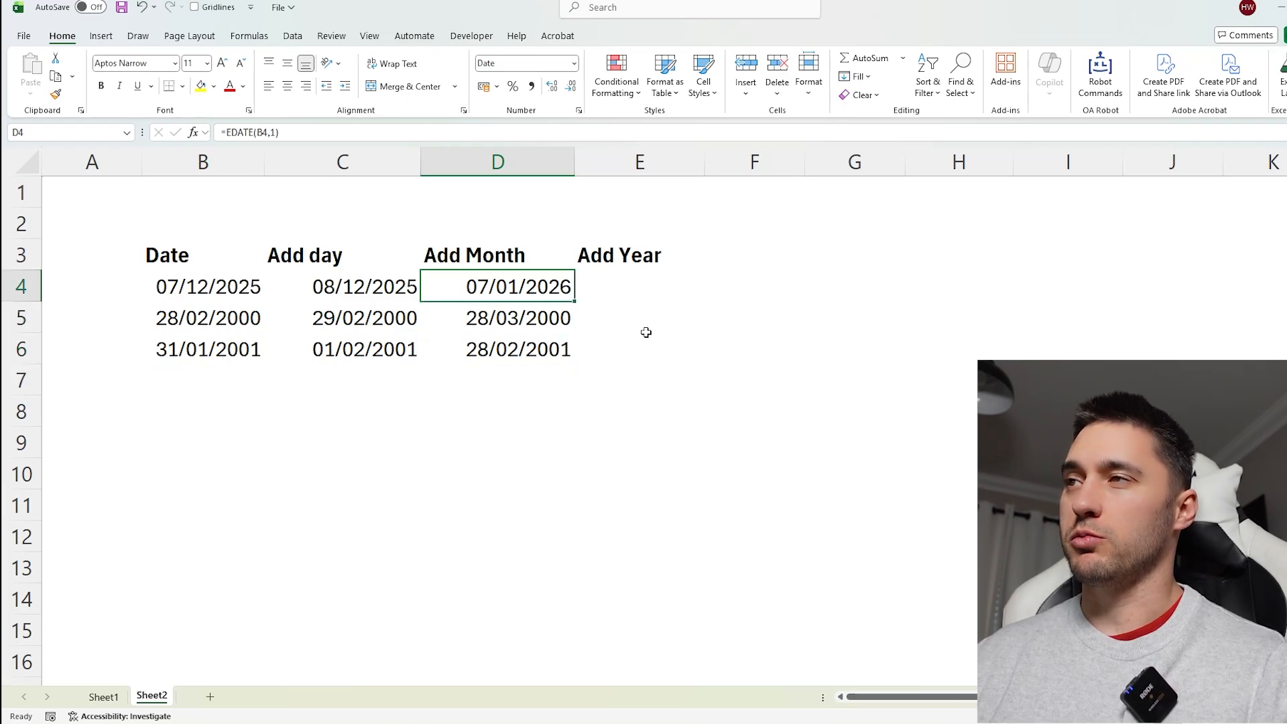
Enter =EDATE(B4,12) in E4 to add one year and fill the formula down to E6.
left_click(603, 287)
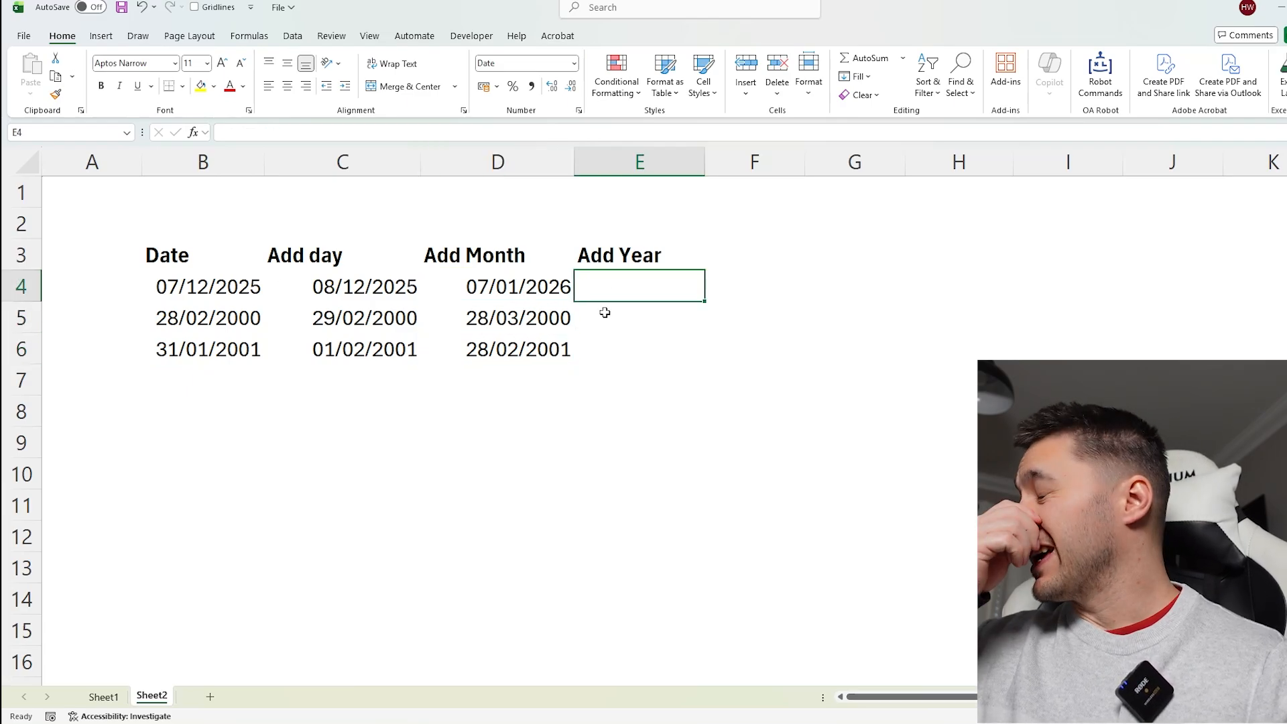
left_click(553, 287)
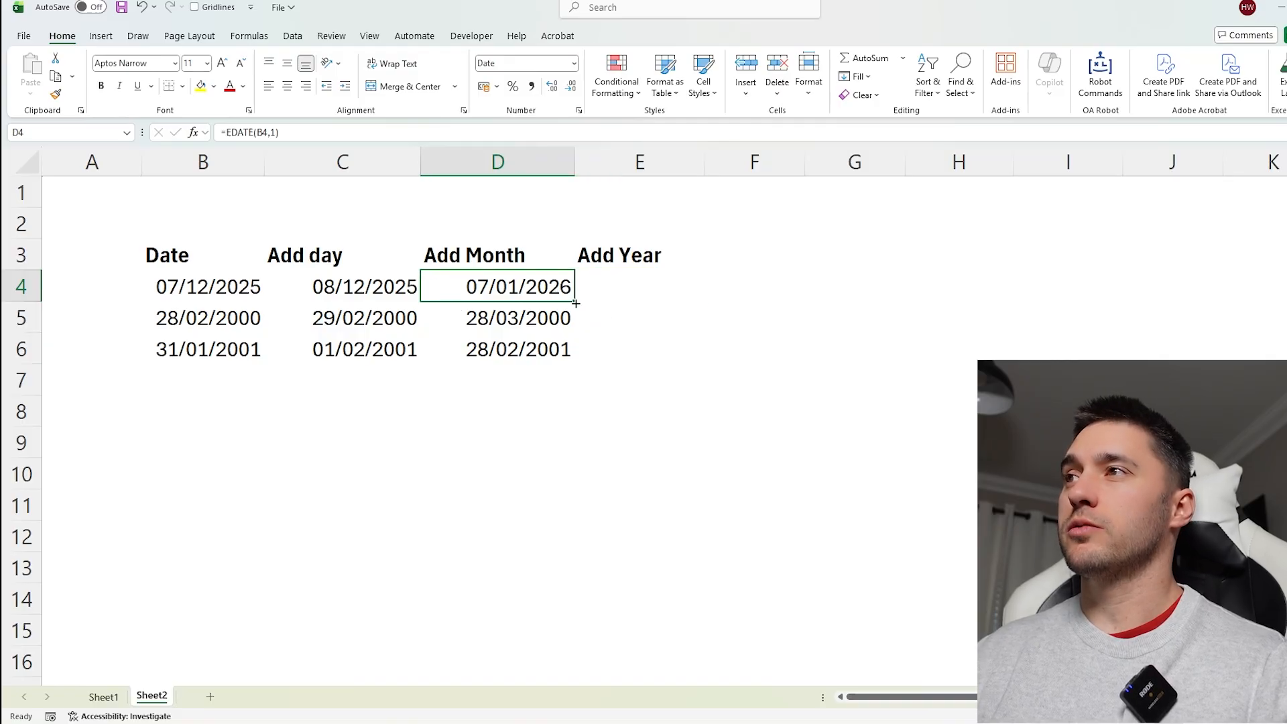
left_click(626, 293)
type("=ed")
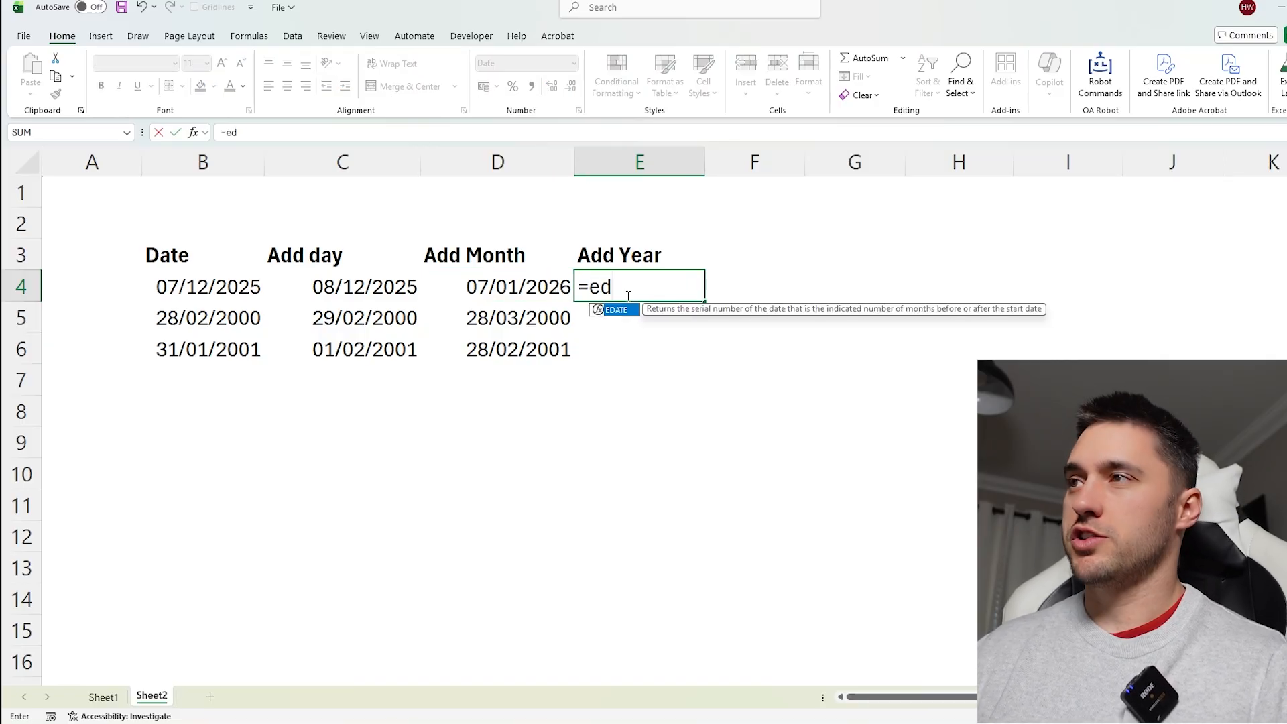
key("Tab")
left_click(236, 284)
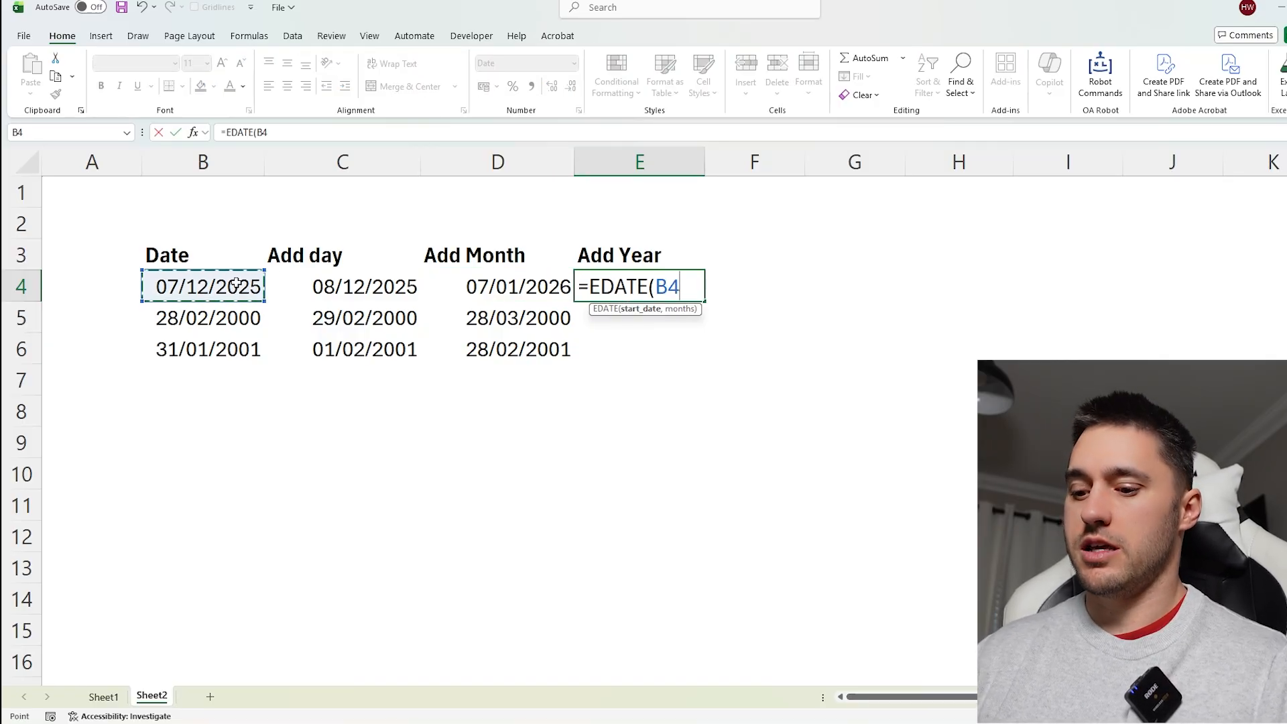
type(",12")
key("Return")
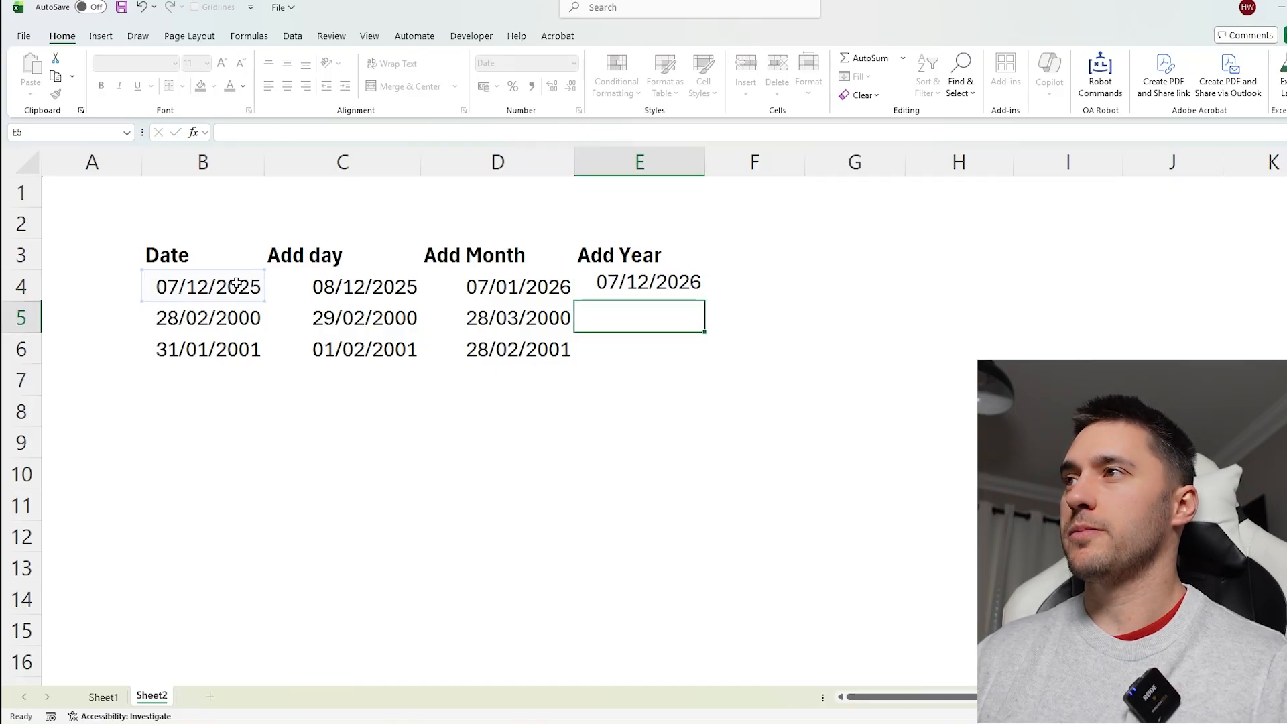
left_click(663, 281)
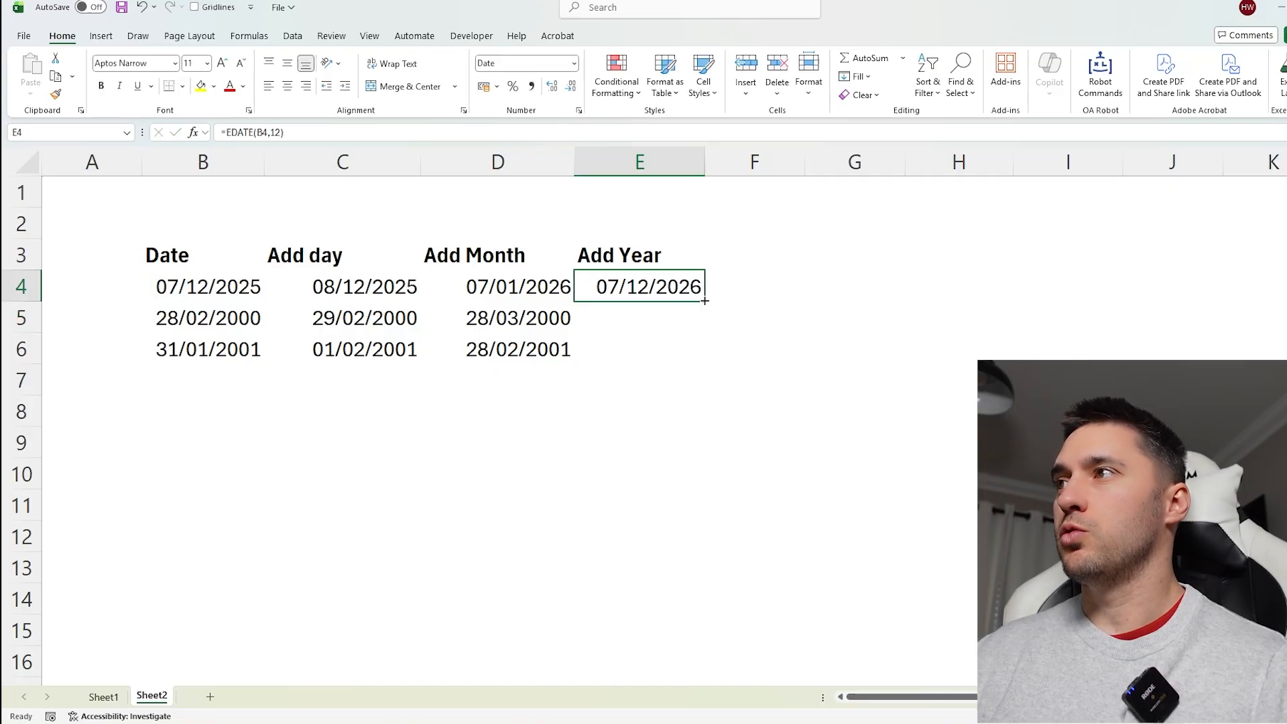
left_click_drag(704, 300, 704, 364)
Change the date in B5 to 29/02/2000 and check the added-year result in E5.
left_click(245, 324)
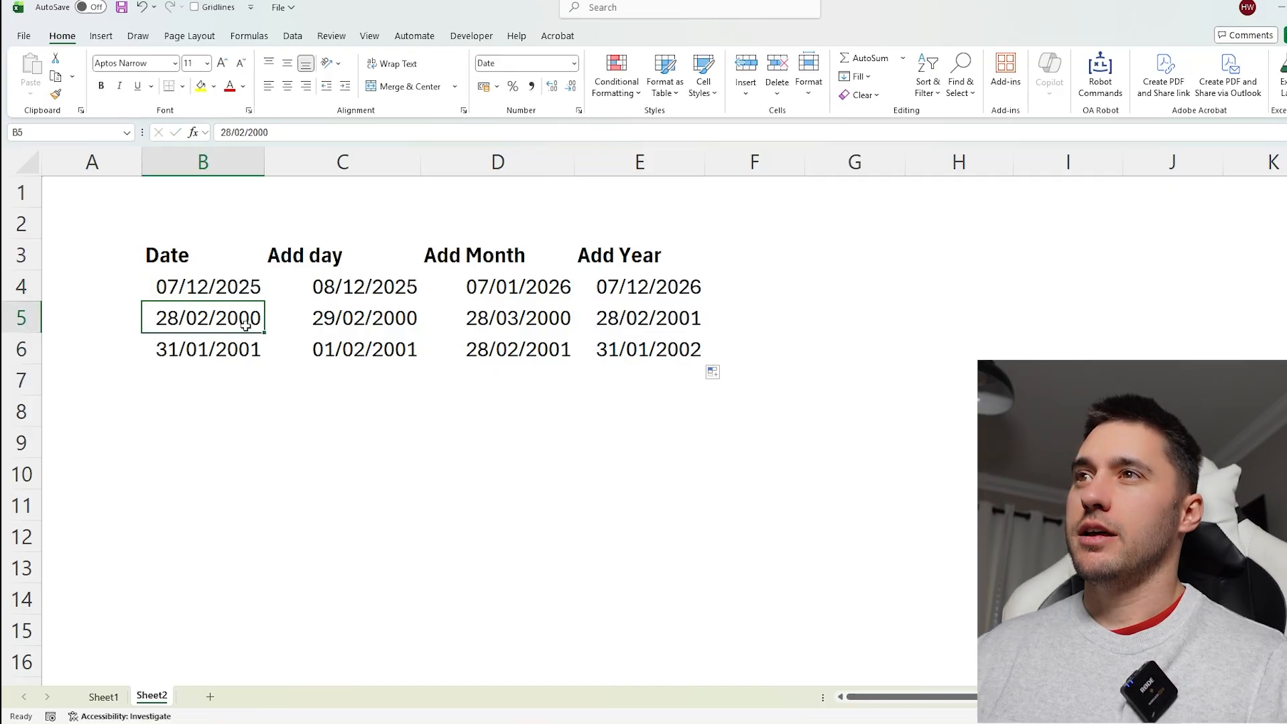
double_click(183, 317)
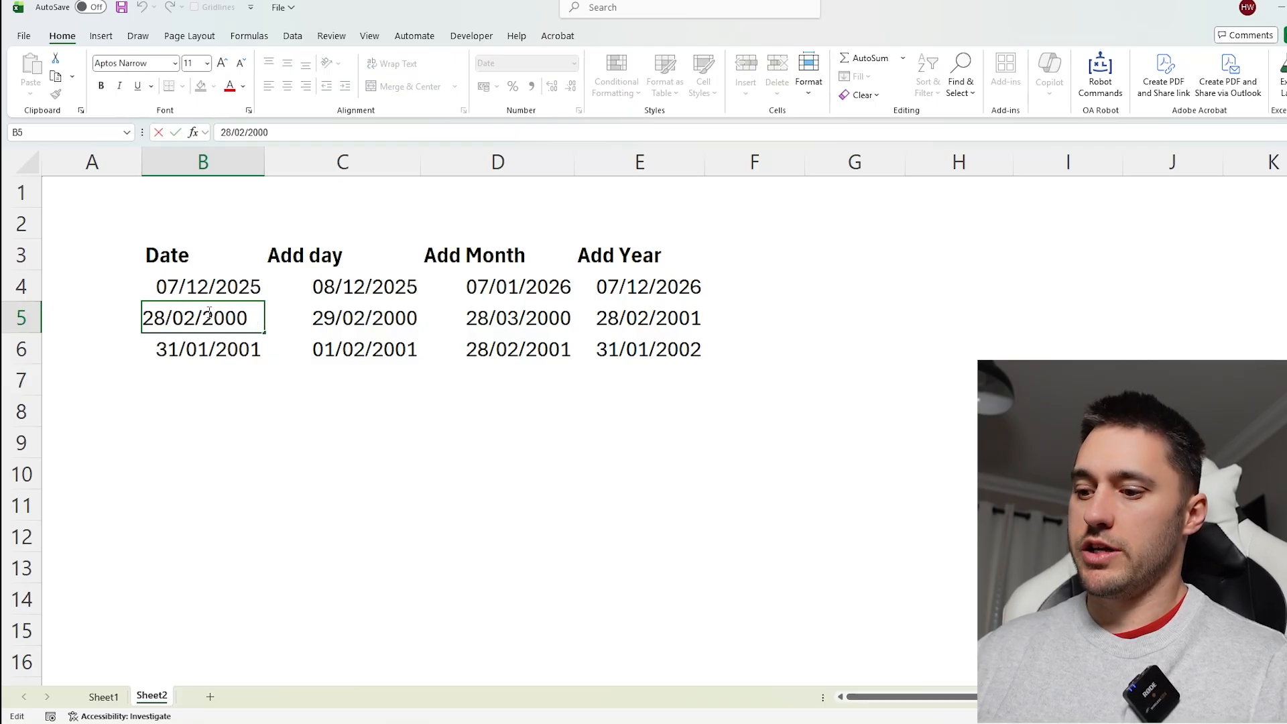
key("BackSpace")
type("9")
key("Return")
left_click(622, 313)
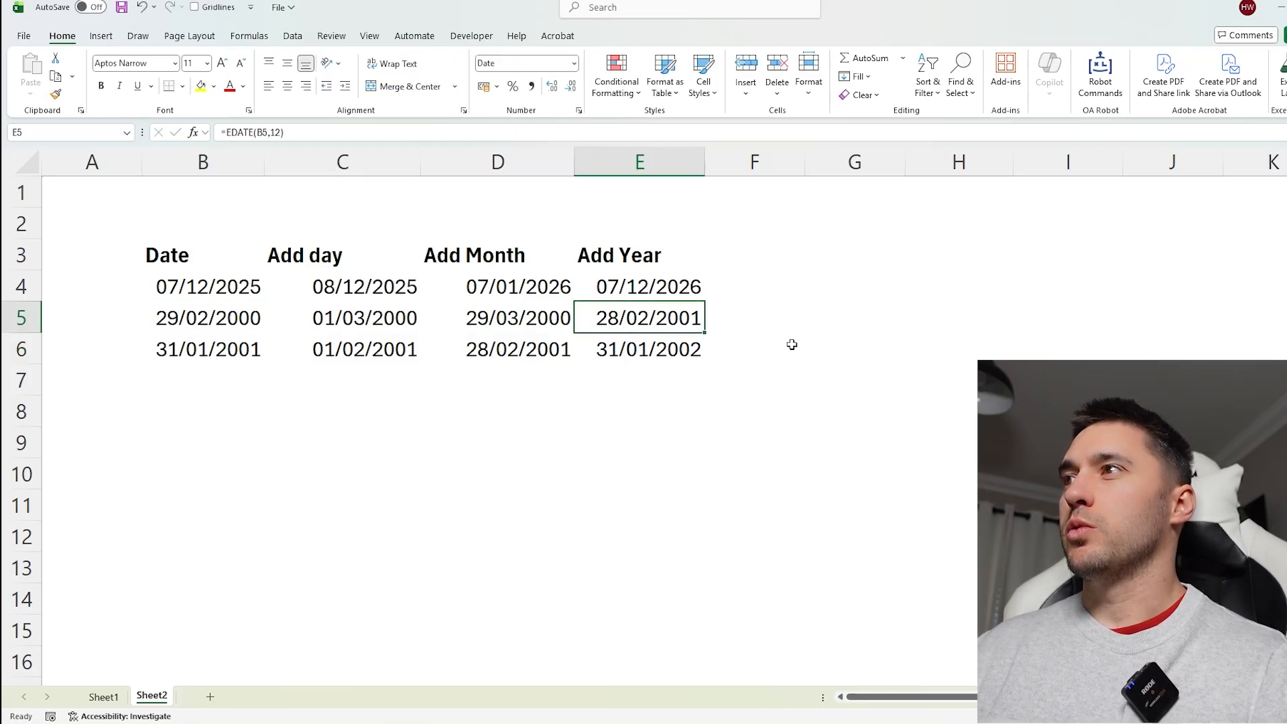
key("F2")
key("Escape")
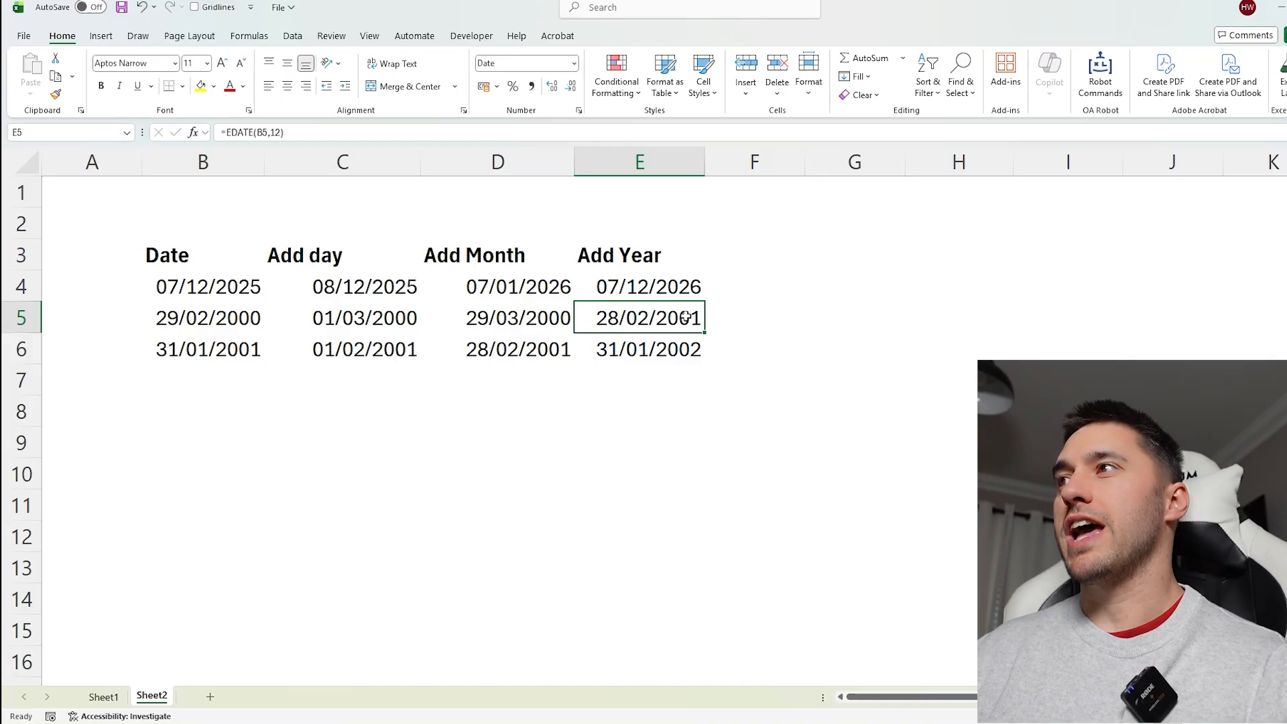
key("F2")
key("Escape")
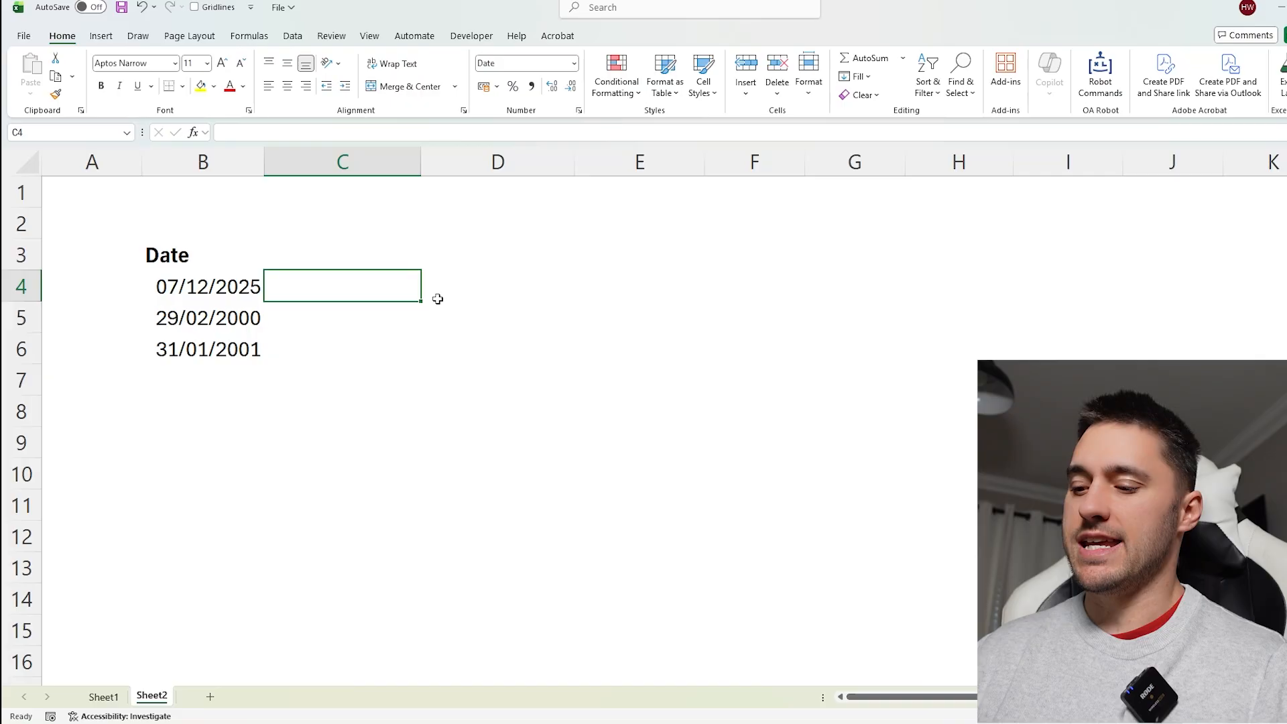
Enter =EOMONTH(B4,1) in C4 to get the last day of the following month.
type("=eom")
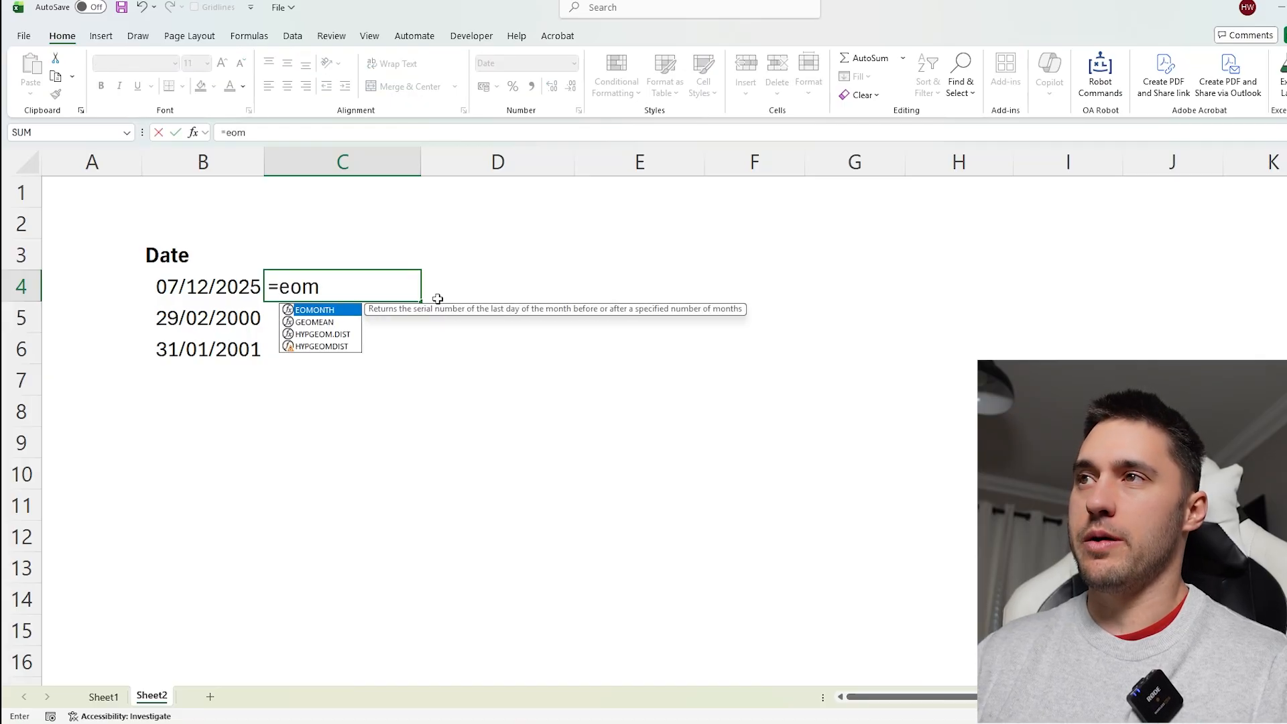
key("Tab")
key("Left")
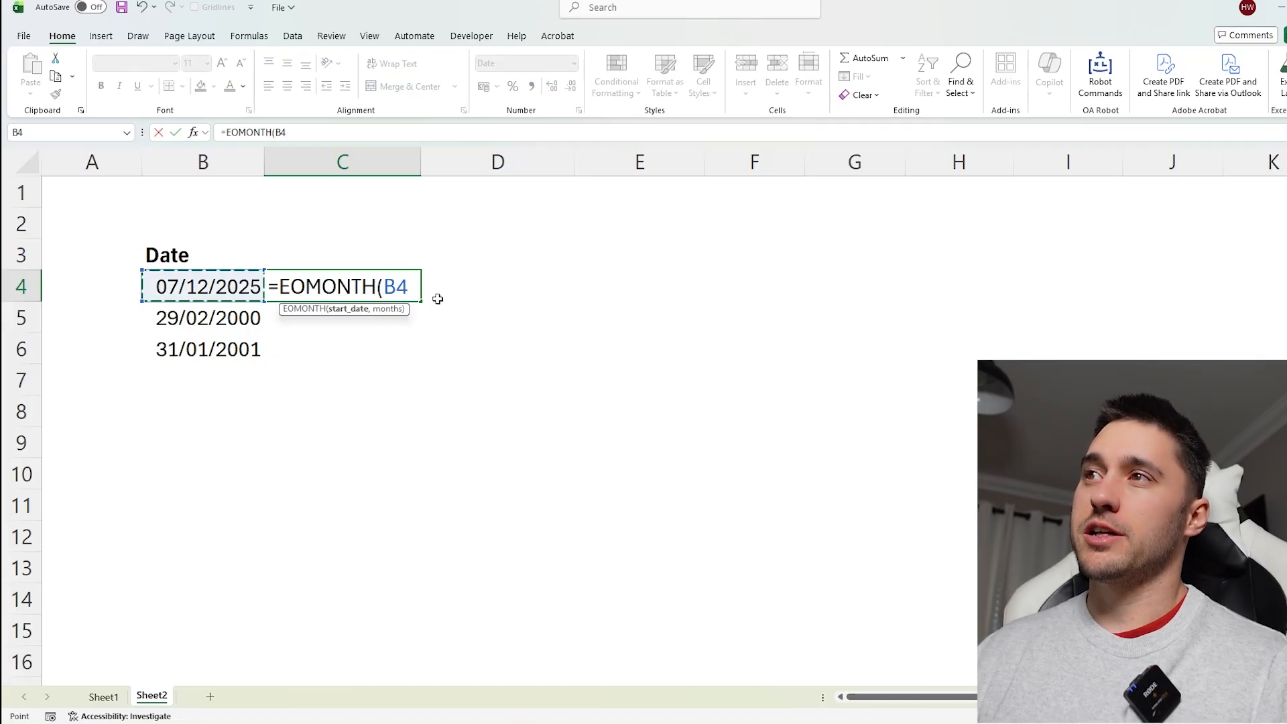
type(",")
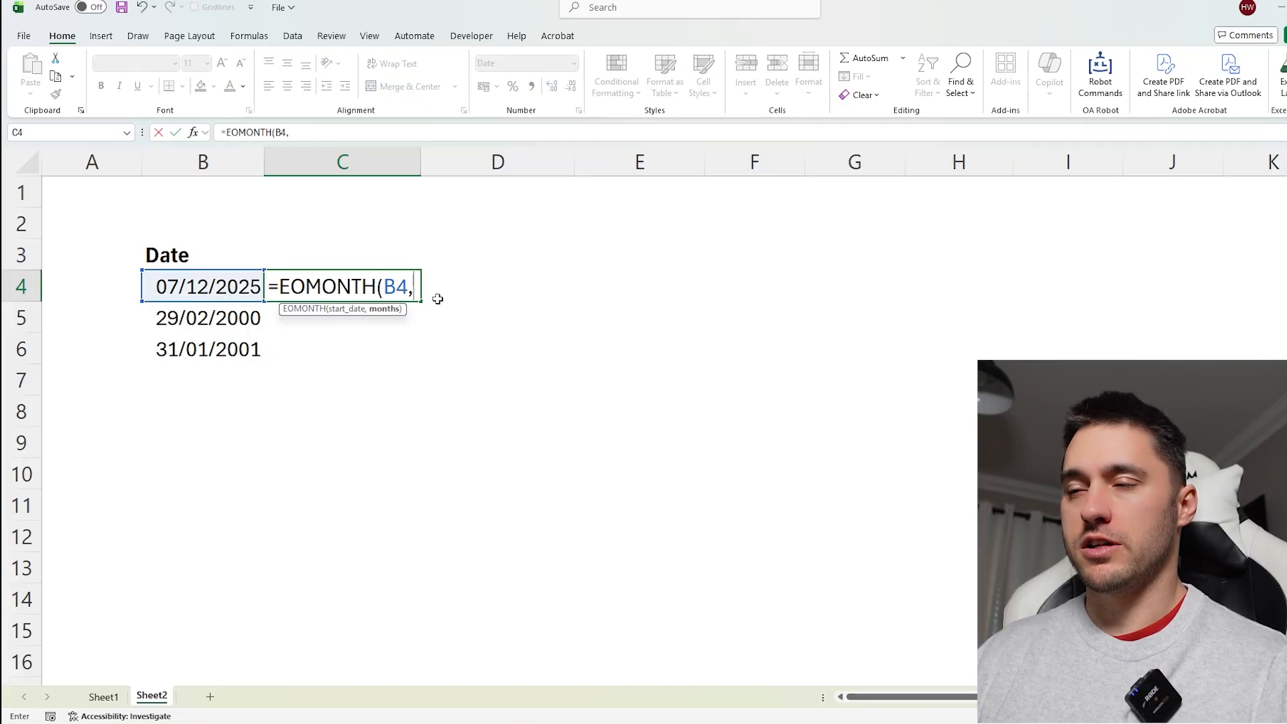
type("1)")
key("Return")
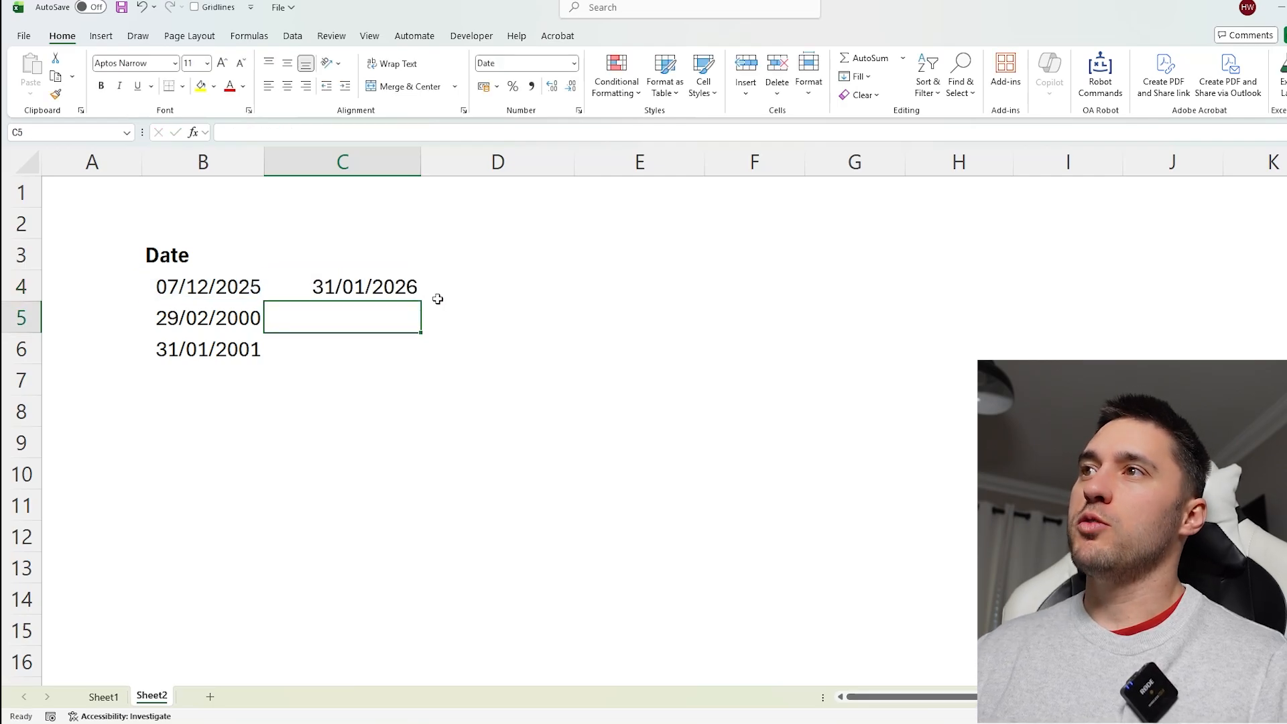
Fill the EOMONTH formula from C4 down to C6 and check the results in C5 and C6.
key("Up")
left_click_drag(423, 301, 424, 365)
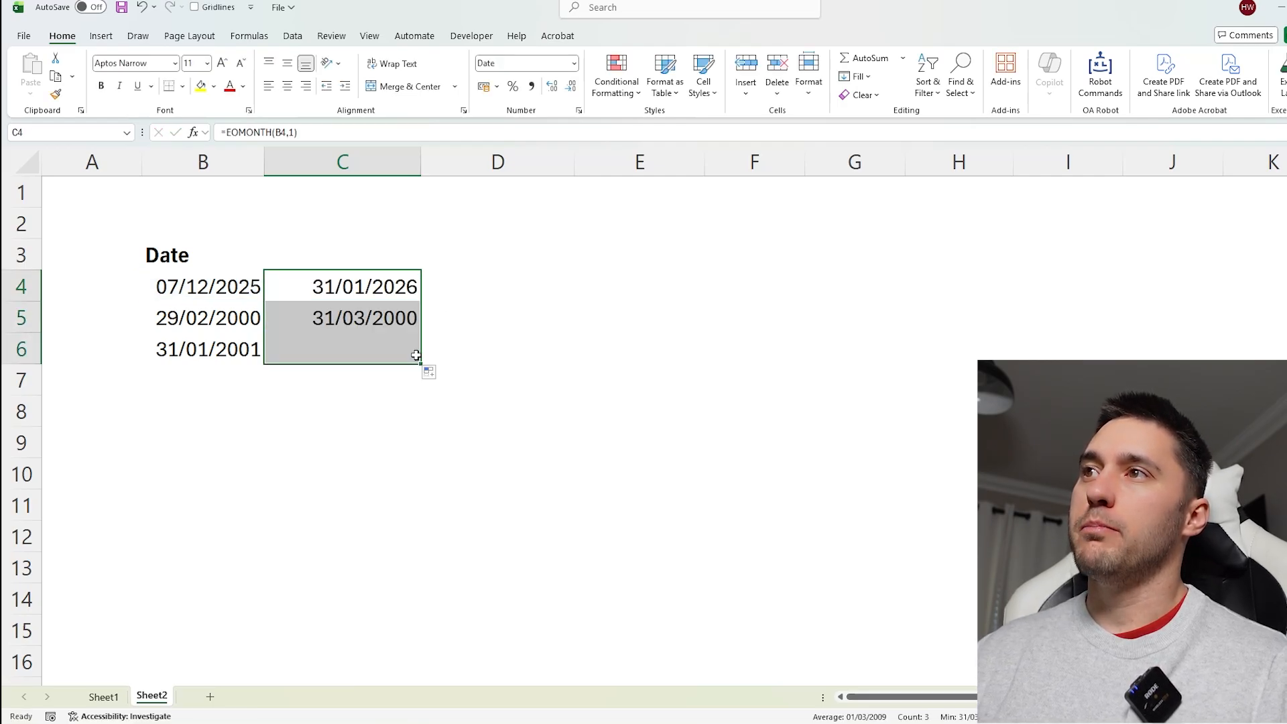
left_click(212, 316)
left_click(306, 319)
left_click(339, 348)
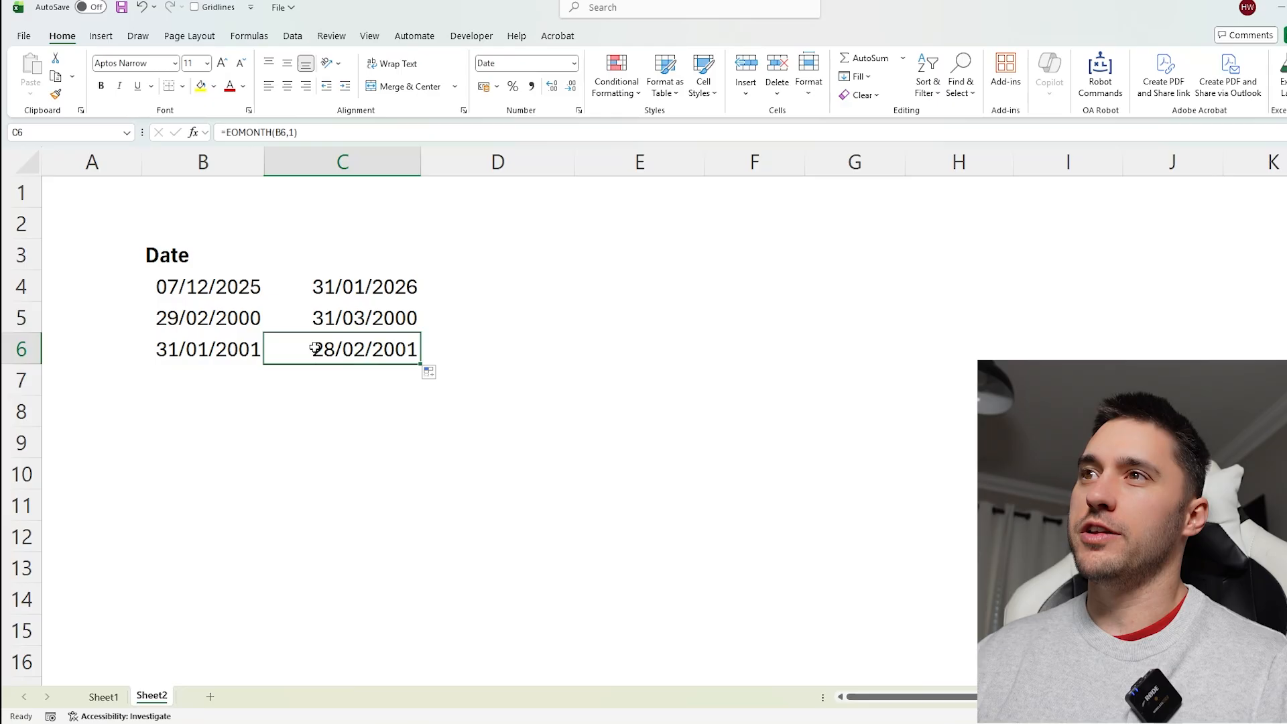
Change the date in B5 to 01/02/2000 and check the EOMONTH result in C5.
double_click(187, 318)
key("BackSpace")
key("BackSpace")
type("01")
key("Return")
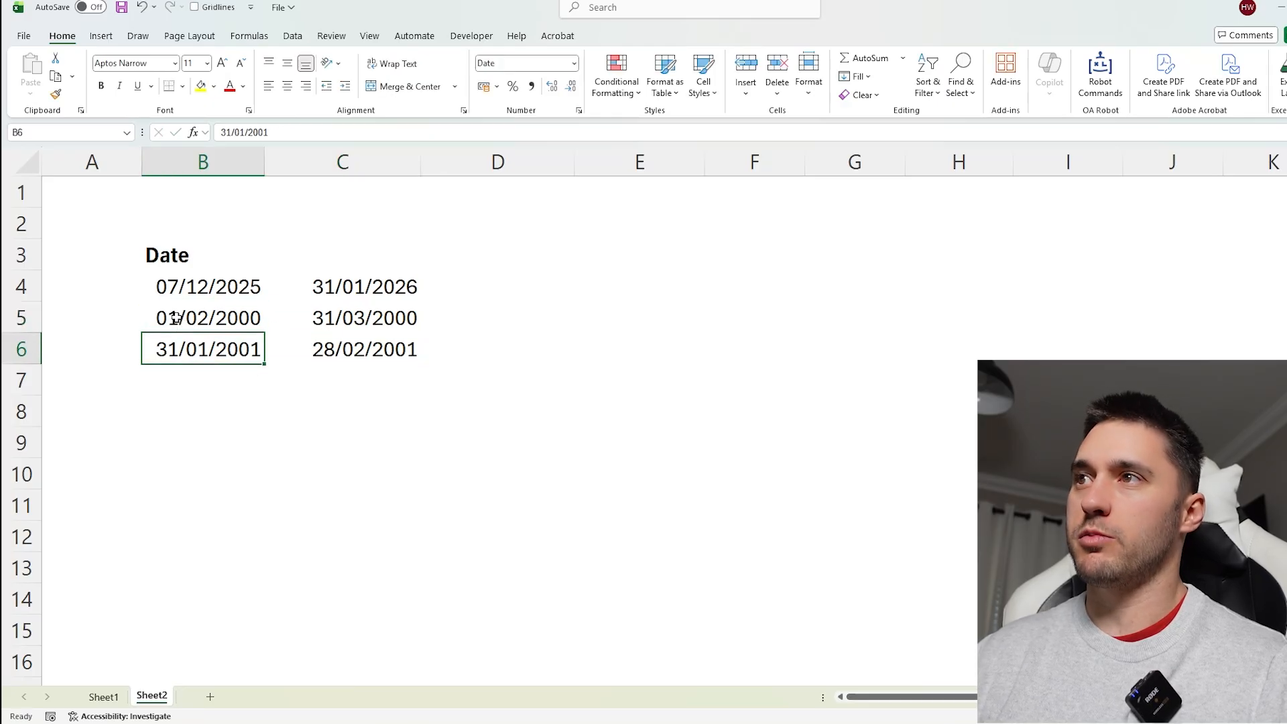
left_click(367, 323)
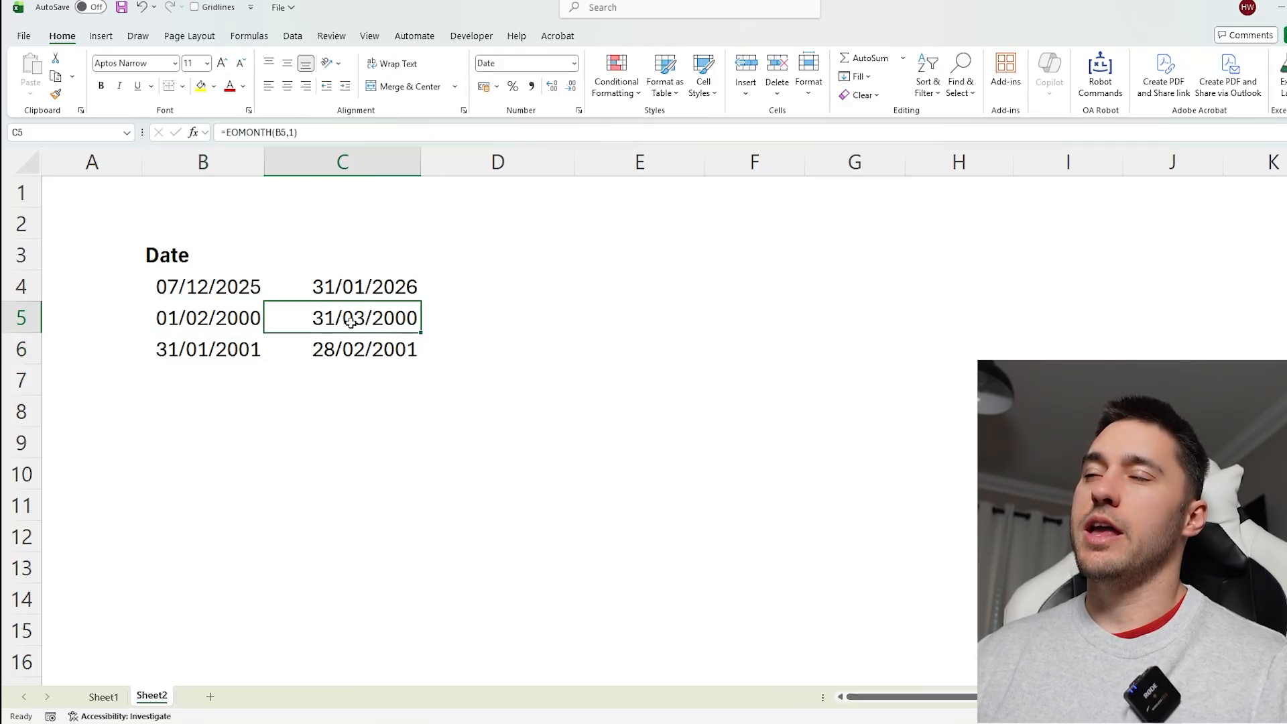
Edit the months argument of the EOMONTH formula in C5.
left_click(299, 133)
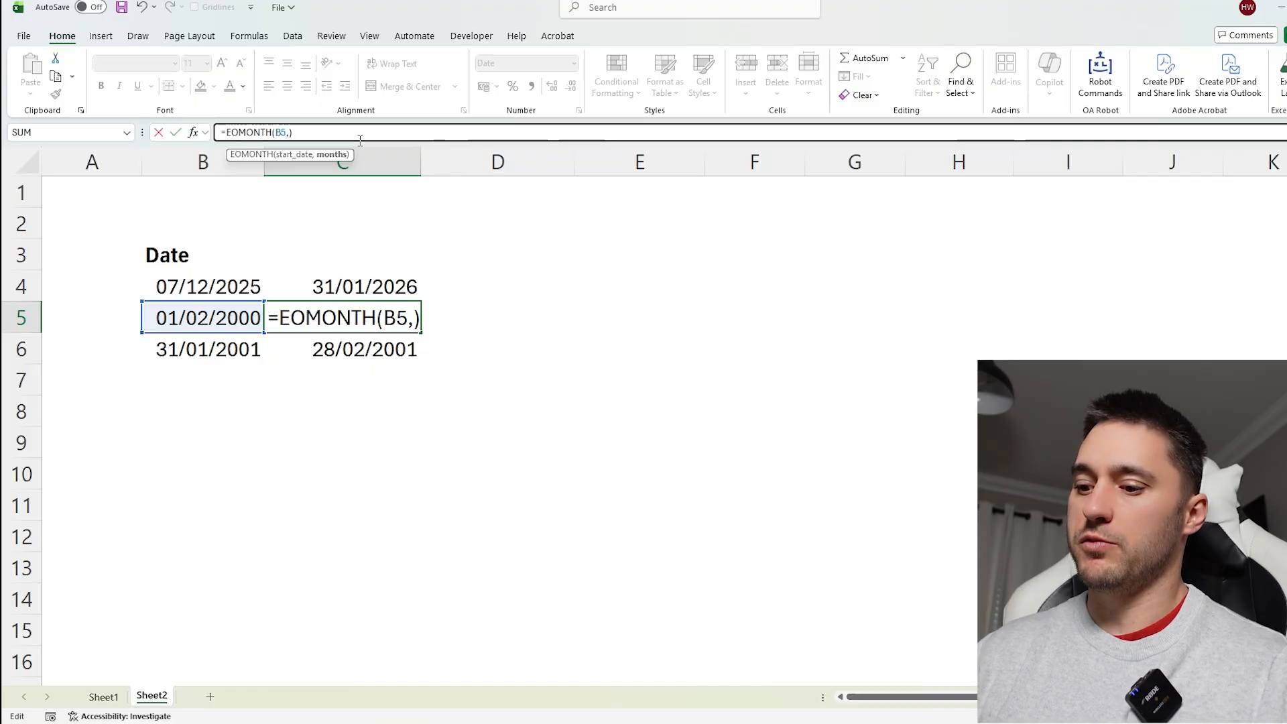
key("Return")
left_click(402, 317)
left_click_drag(421, 333, 422, 339)
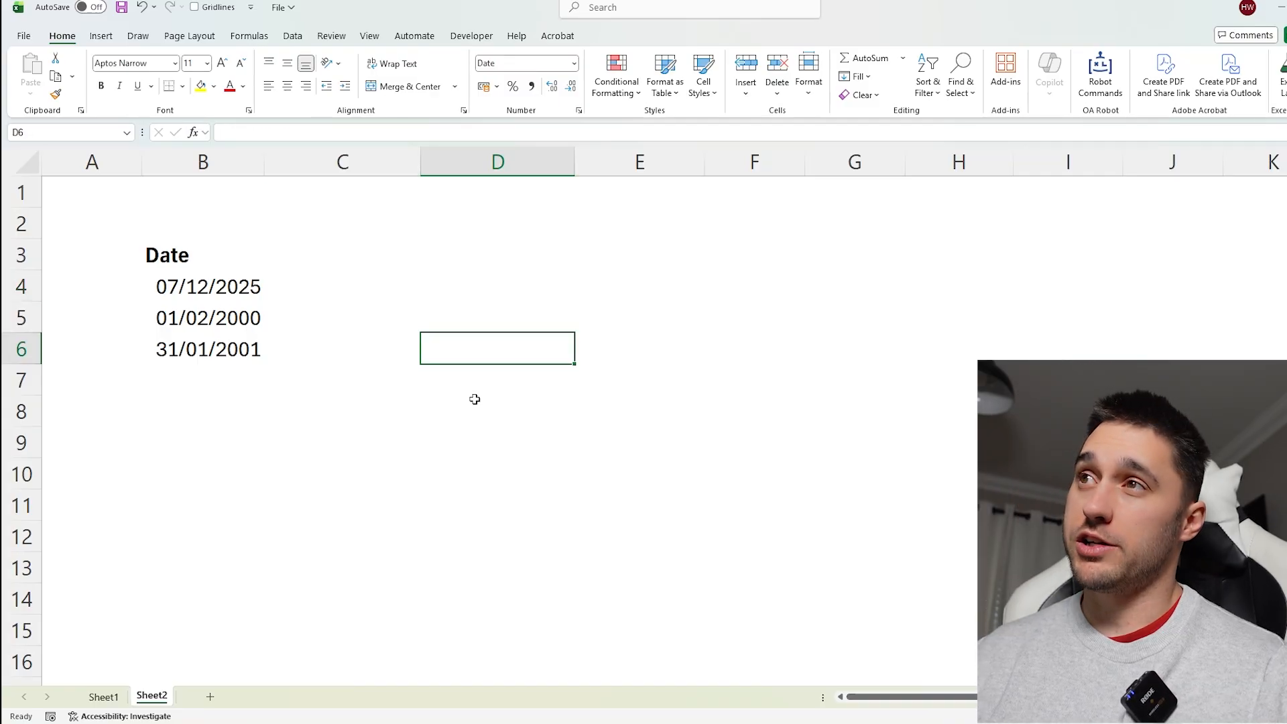
left_click(500, 287)
left_click(514, 362)
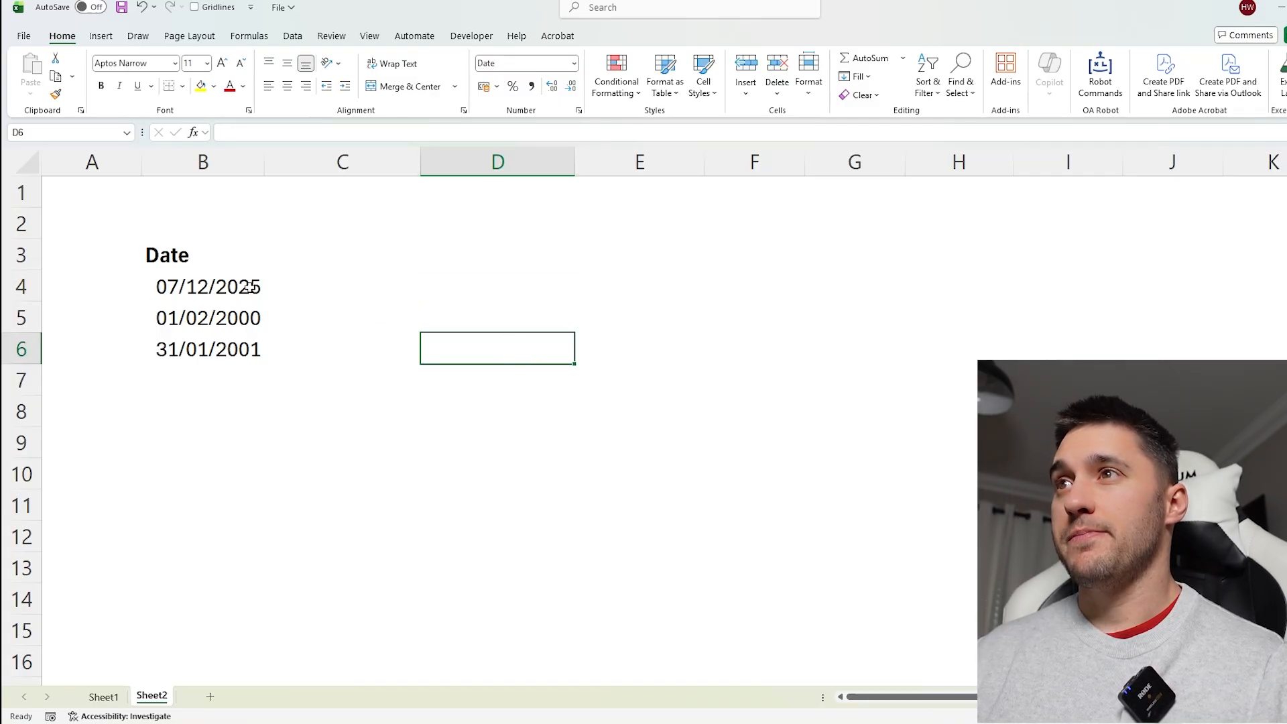
left_click_drag(248, 287, 245, 347)
left_click(370, 280)
Enter =NETWORKDAYS(B5,B4) in D4 to count the workdays between the two dates.
left_click(455, 290)
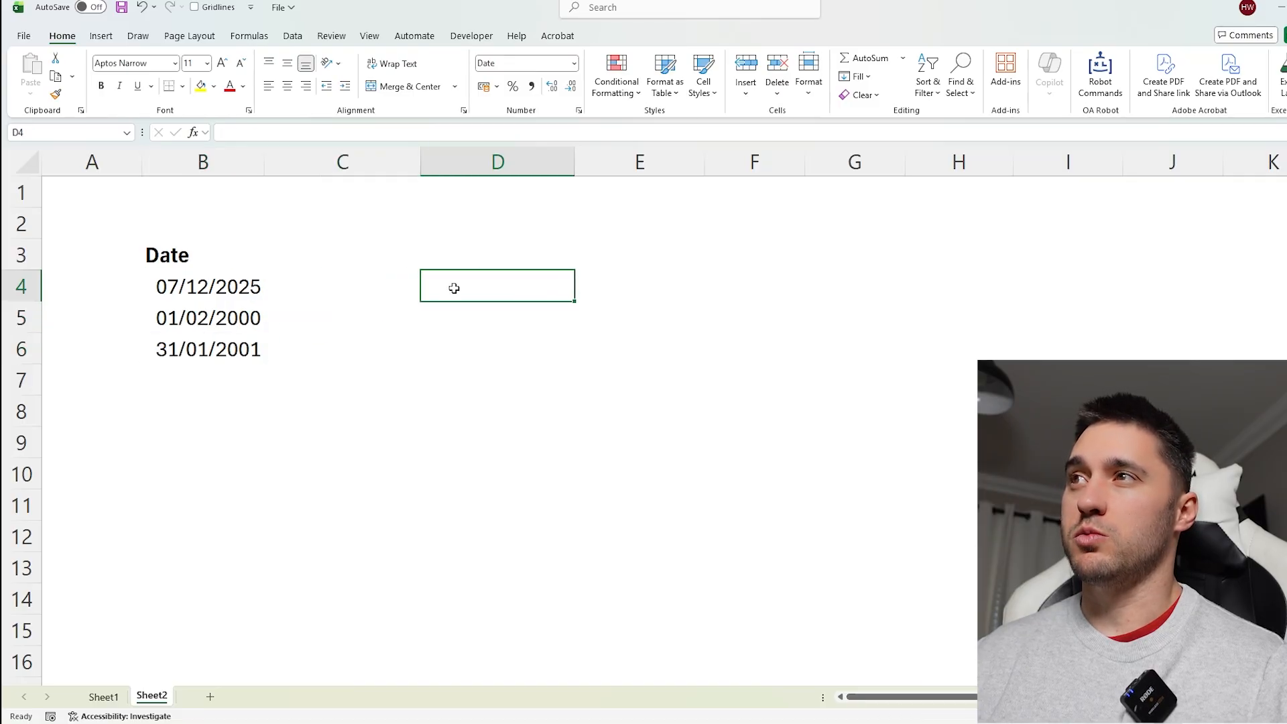
type("=")
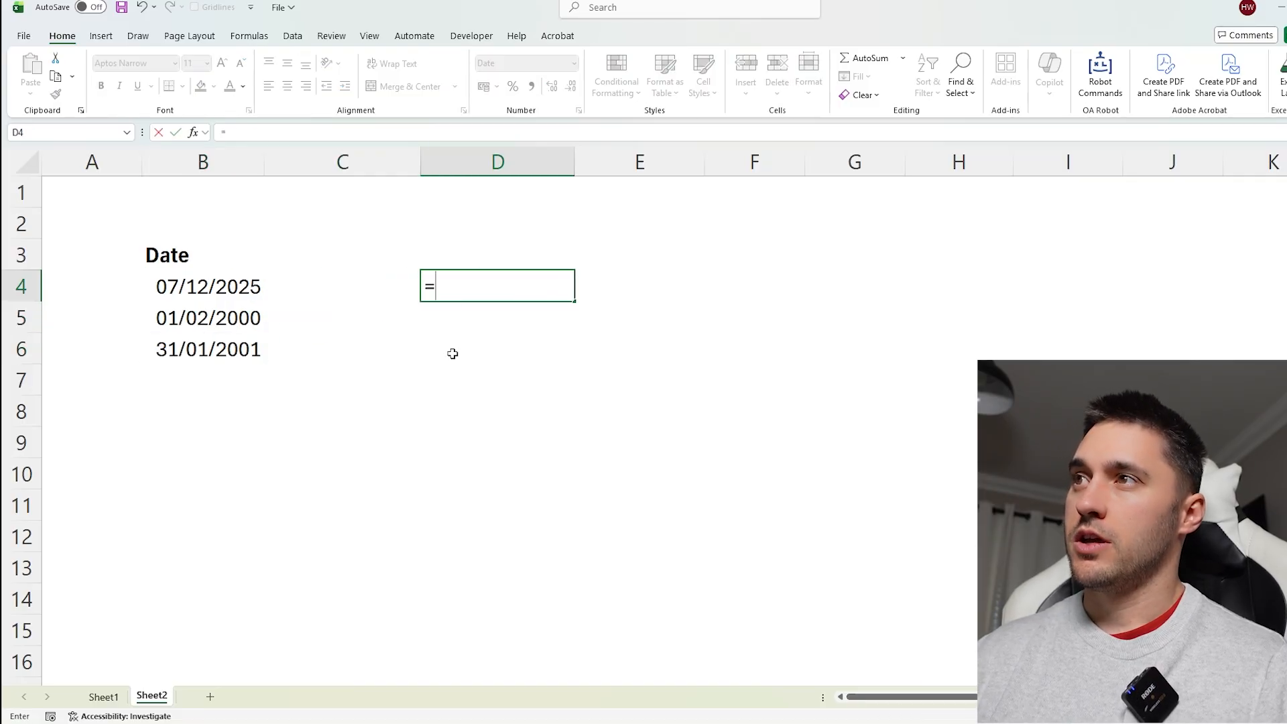
type("net")
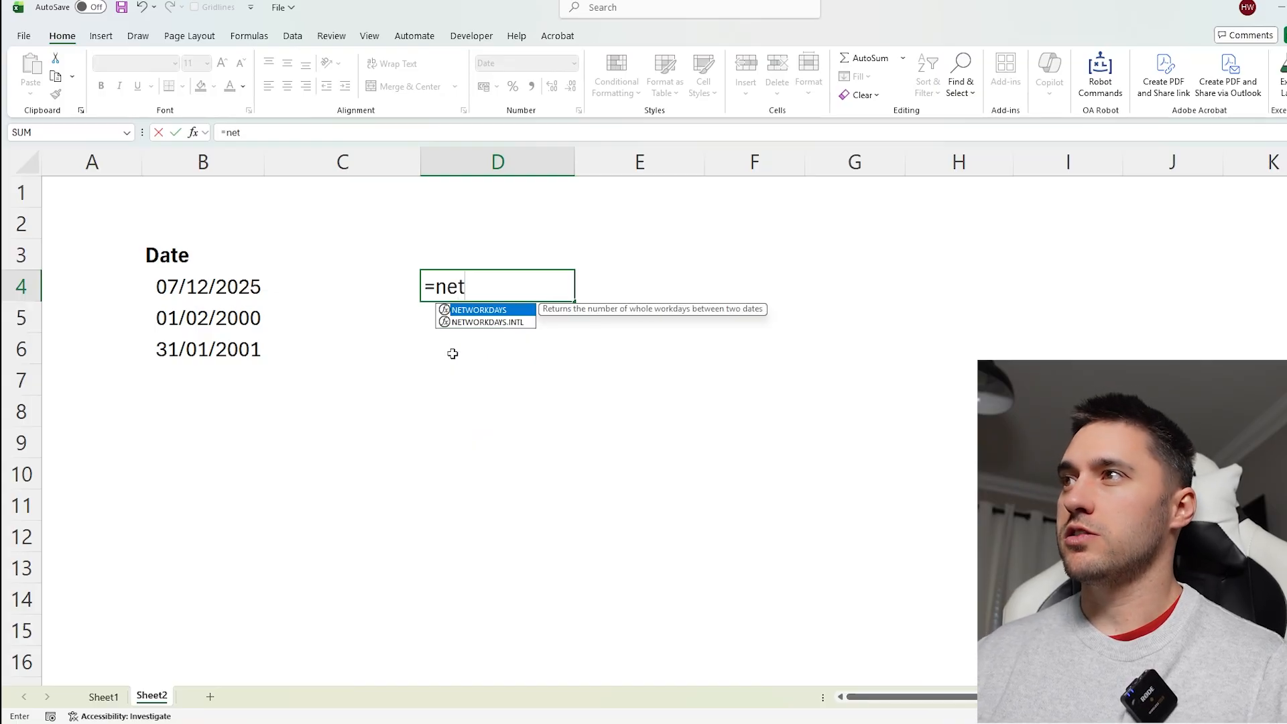
key("Tab")
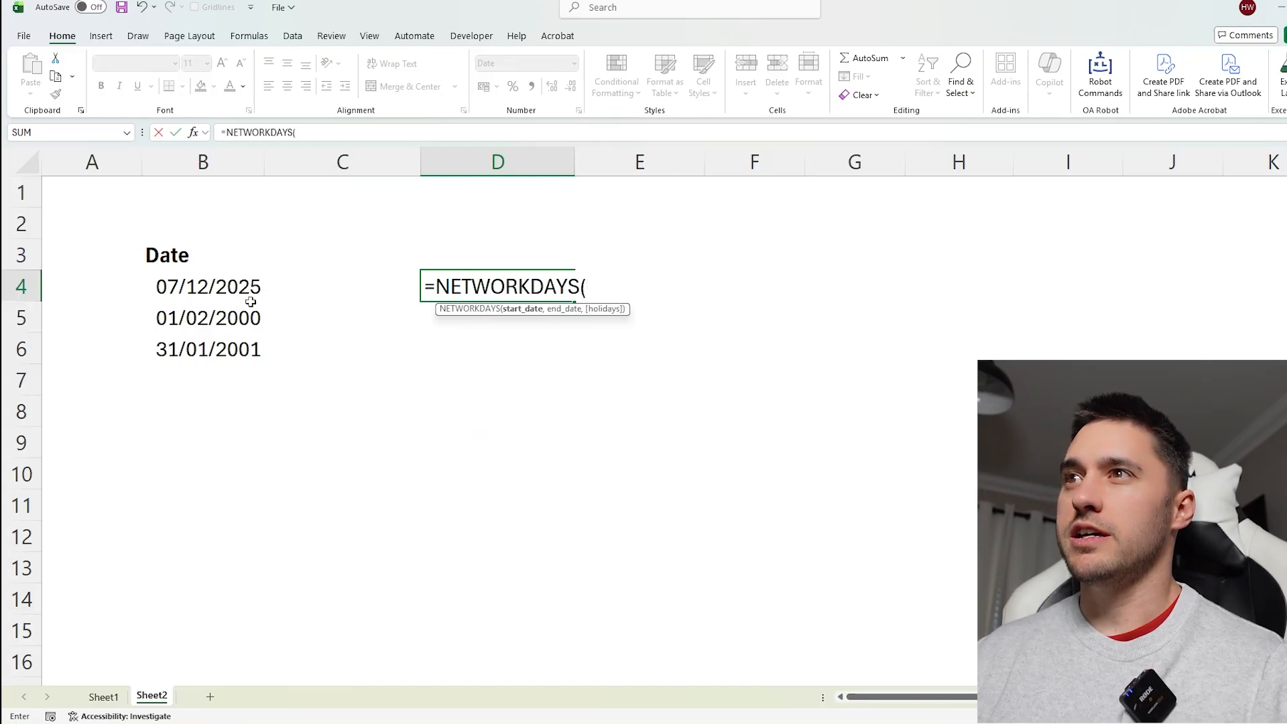
left_click(199, 320)
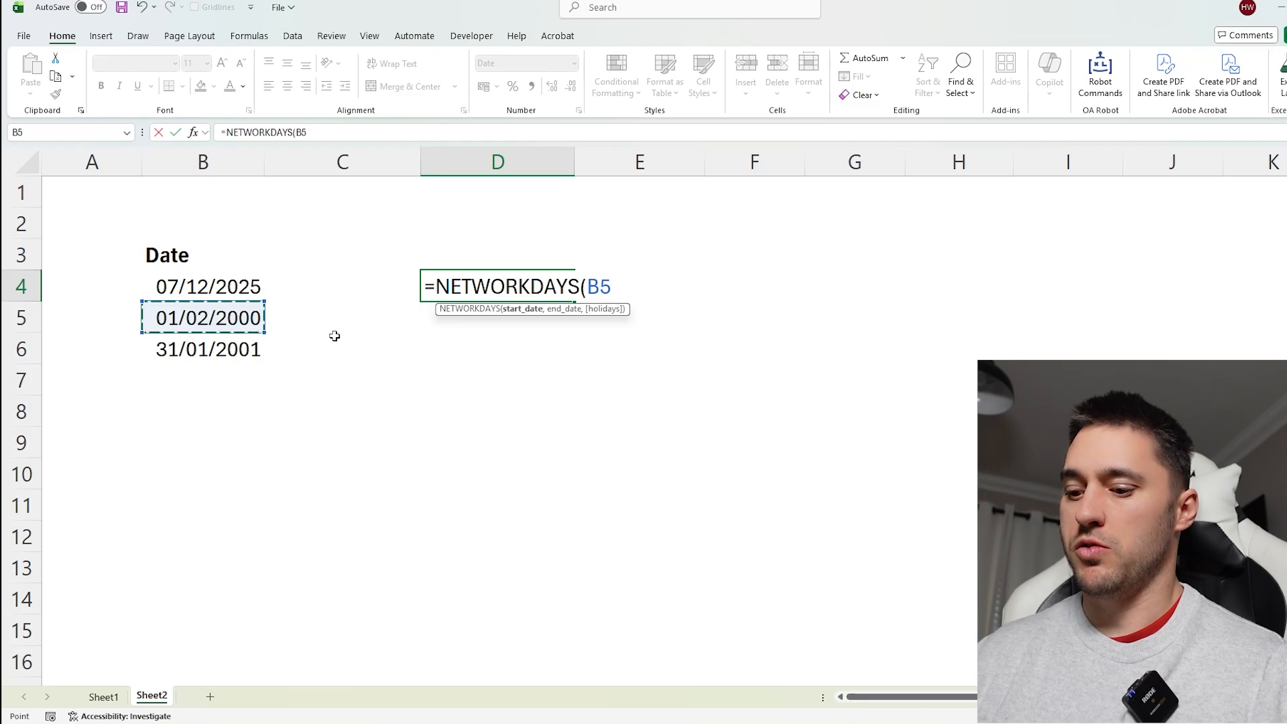
type(",")
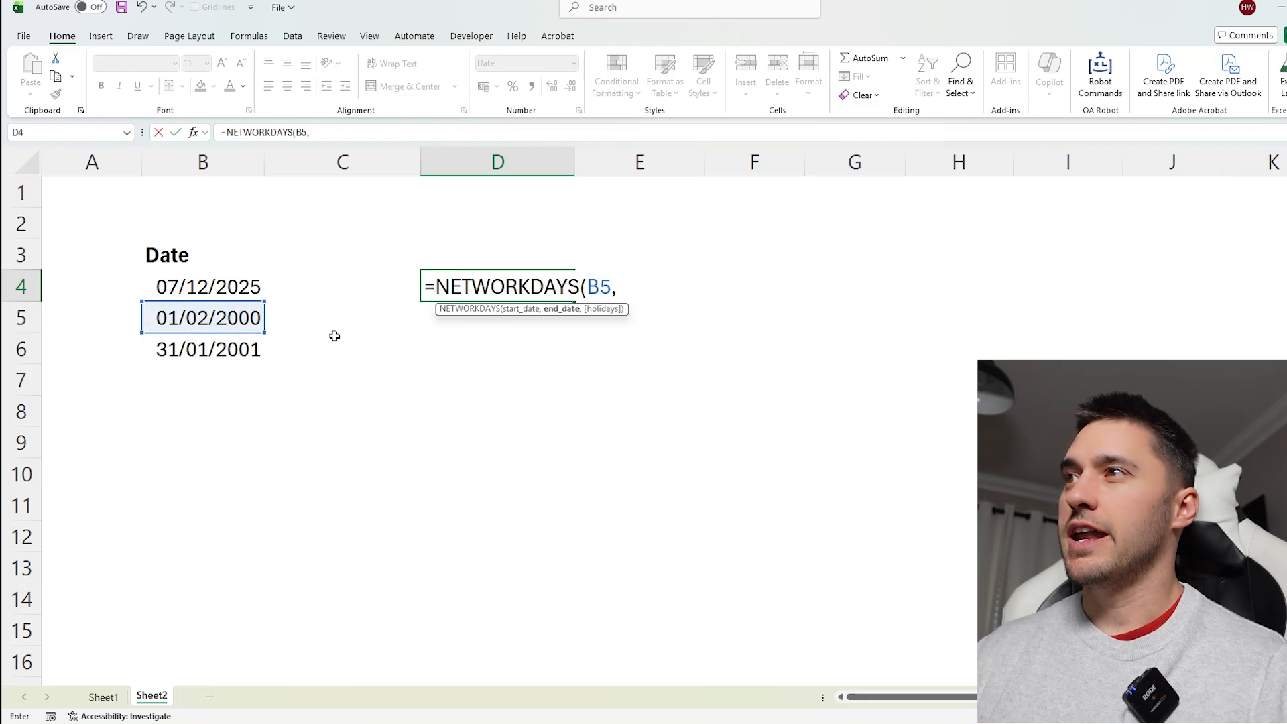
left_click(236, 290)
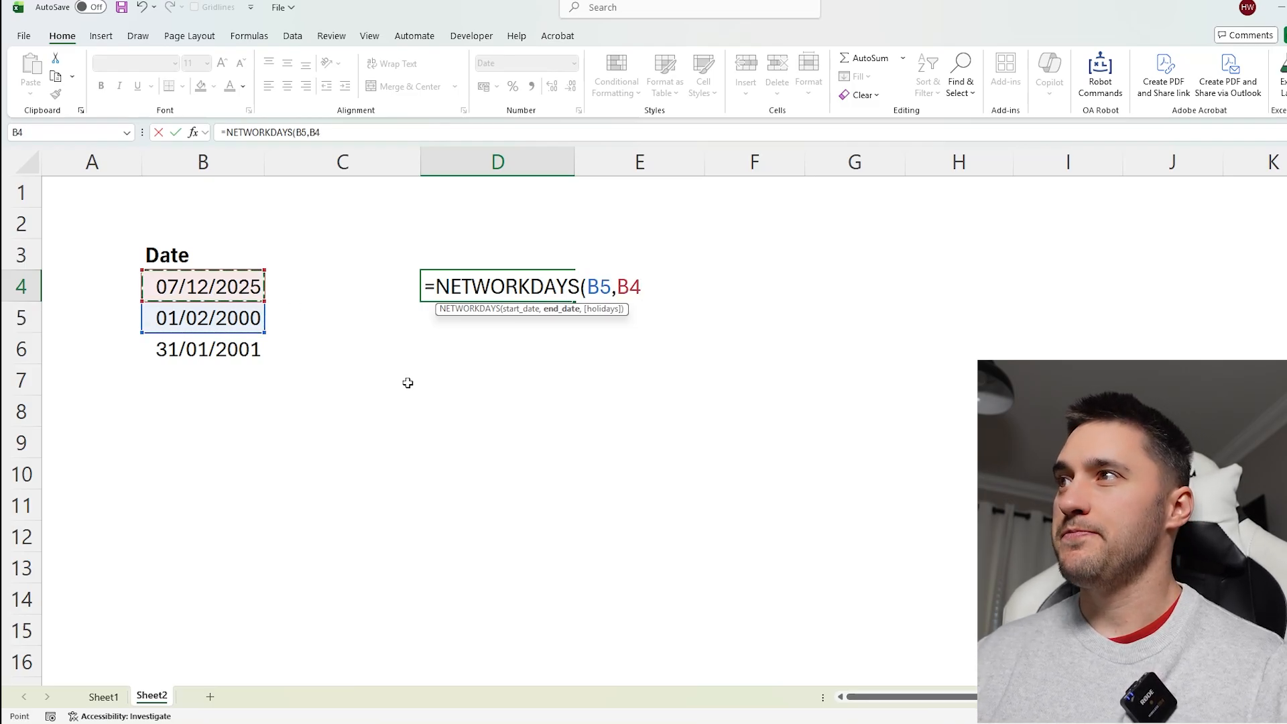
type(")")
key("Return")
Change the number format of the NETWORKDAYS result in D4 to General.
left_click(511, 295)
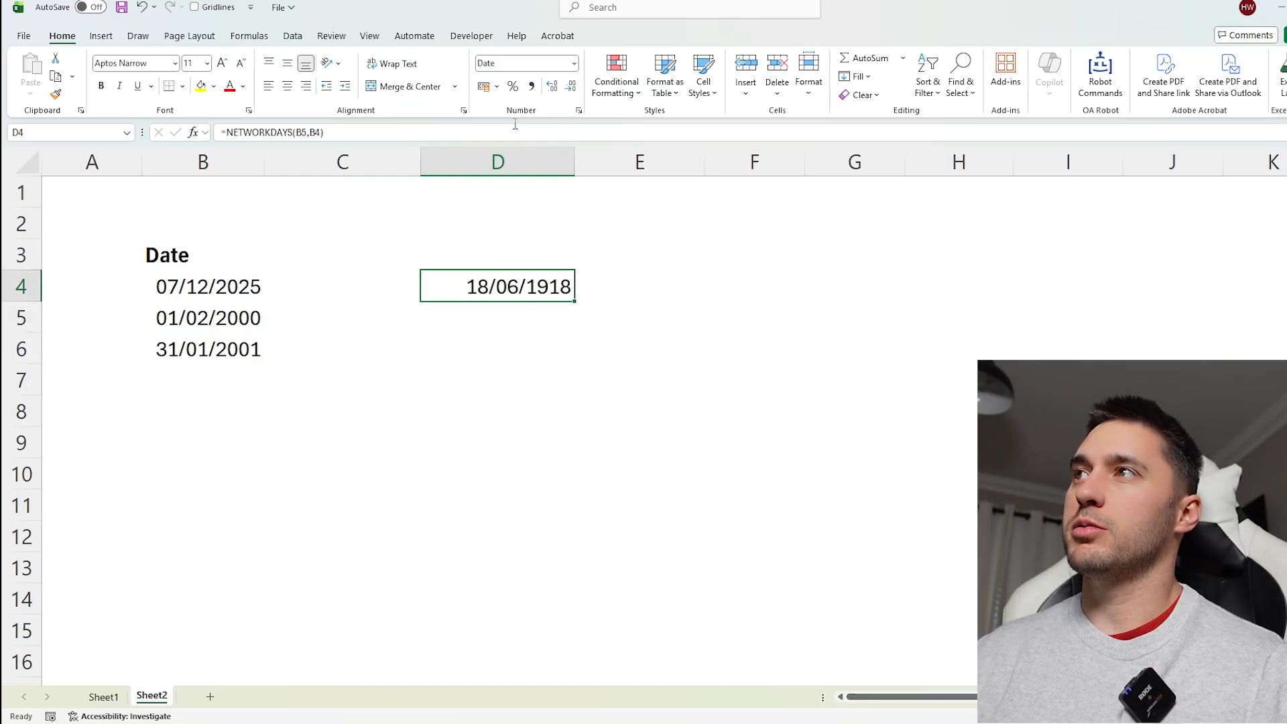
left_click(575, 63)
left_click(530, 84)
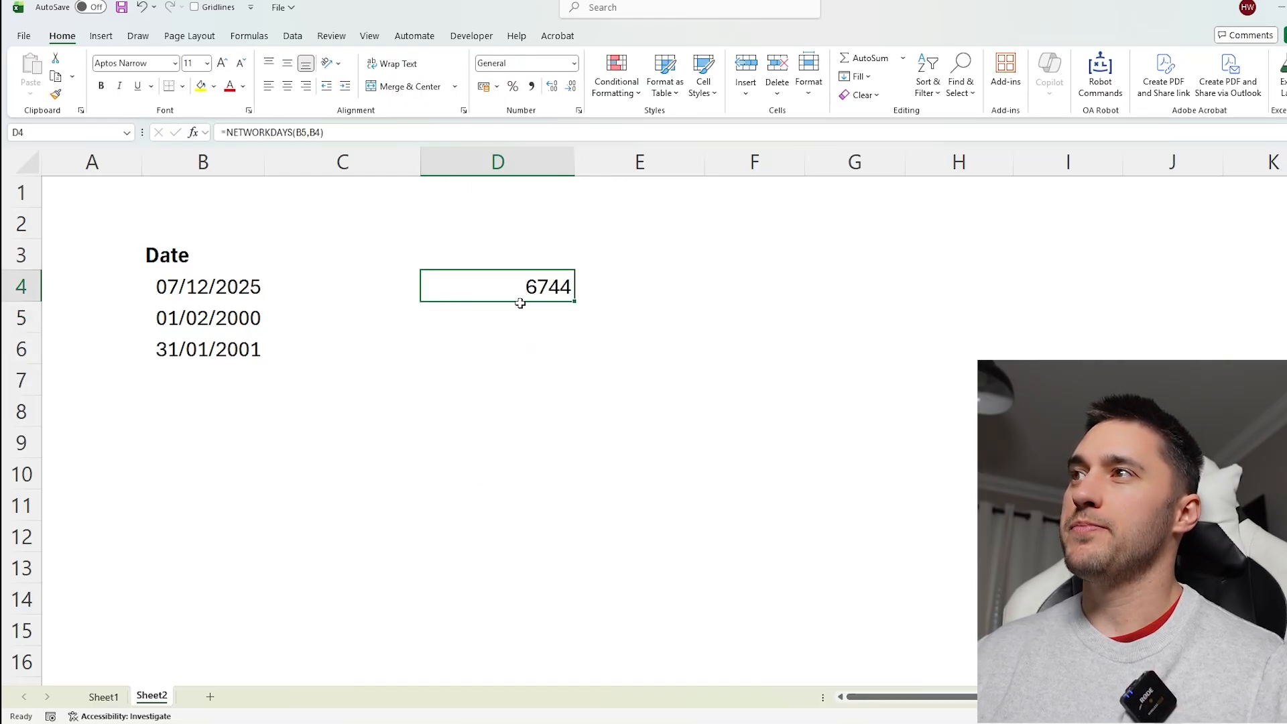
Clear the date in B6 and review the cells referenced by the NETWORKDAYS formula in D4.
left_click(238, 287)
double_click(529, 298)
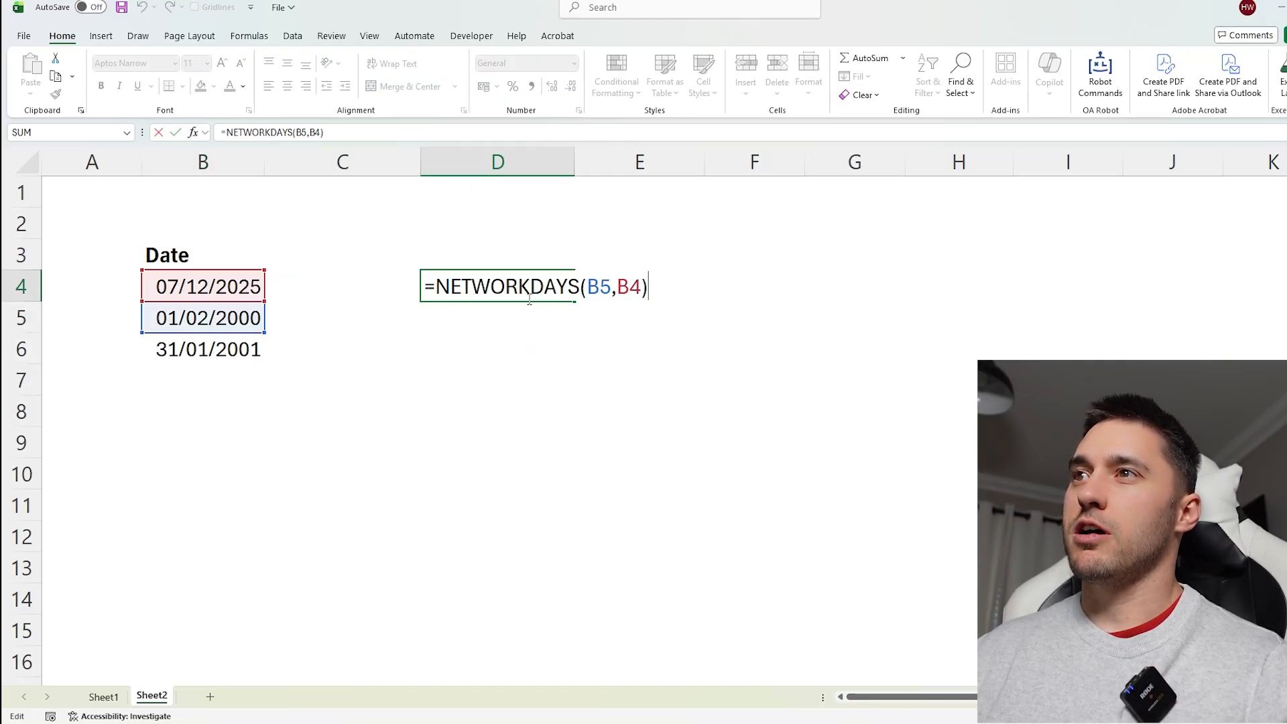
key("Escape")
left_click(208, 348)
key("Delete")
left_click(569, 286)
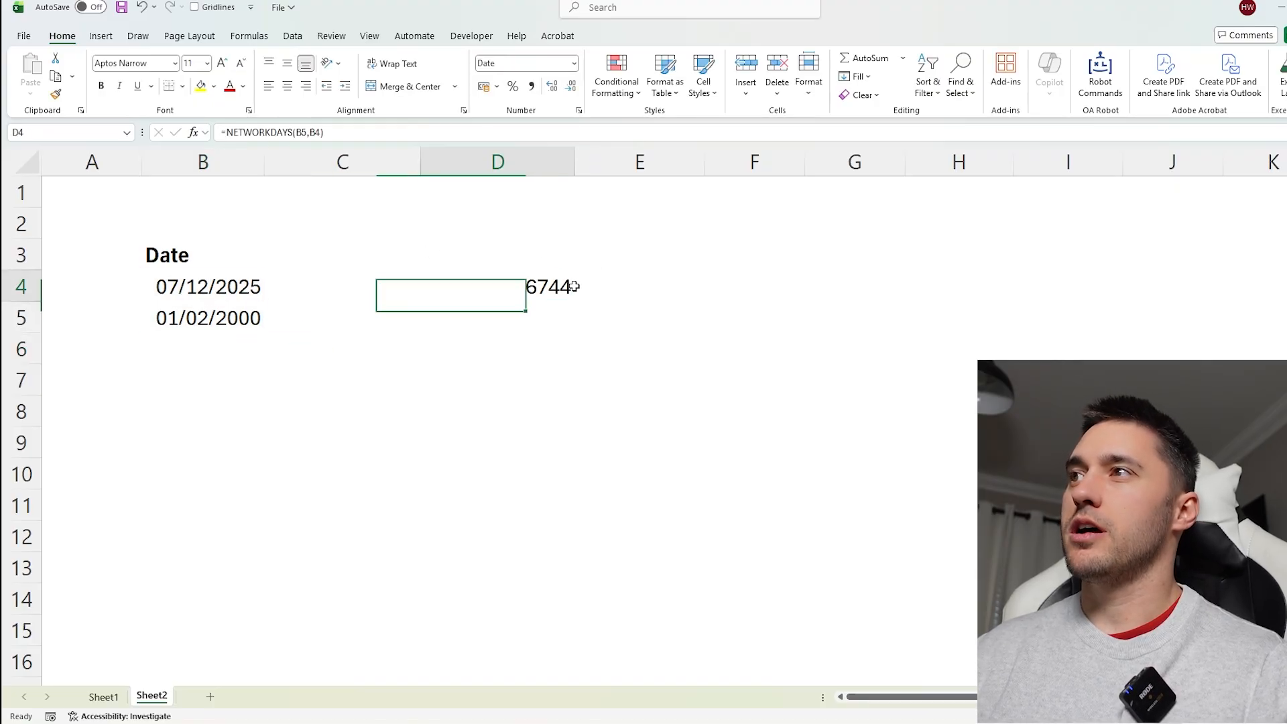
double_click(573, 287)
key("Escape")
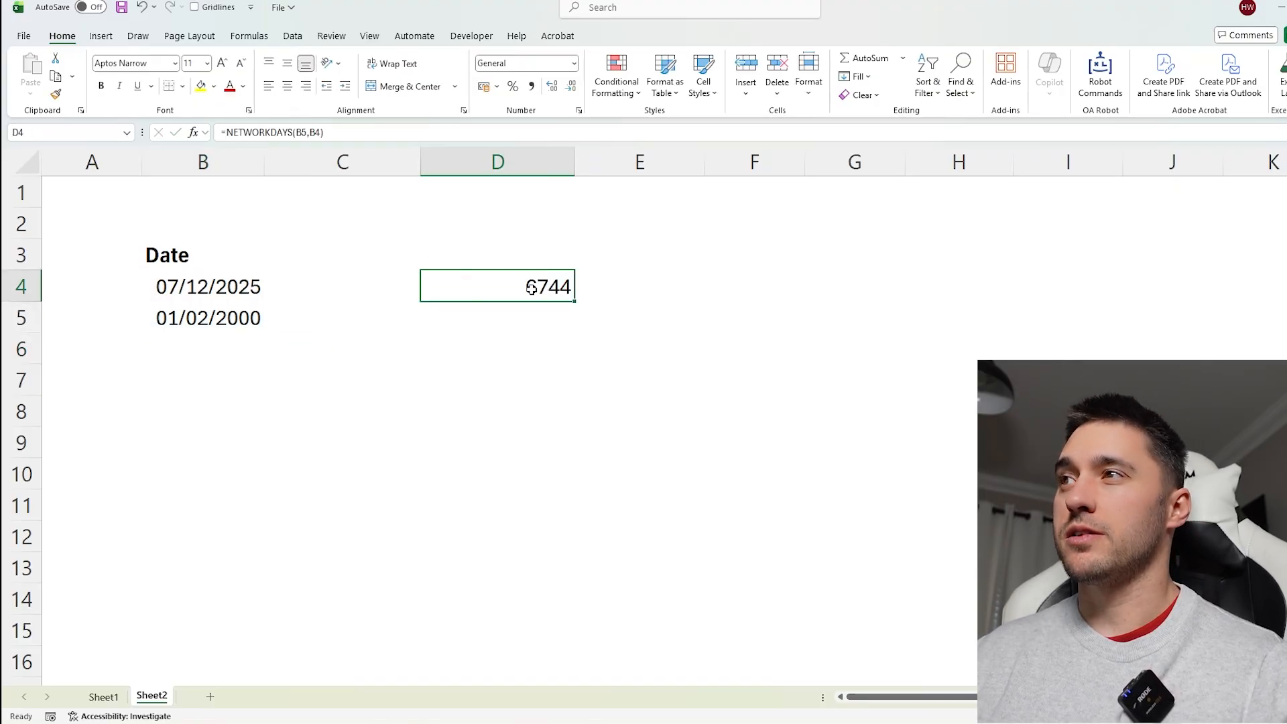
left_click(853, 285)
type("0")
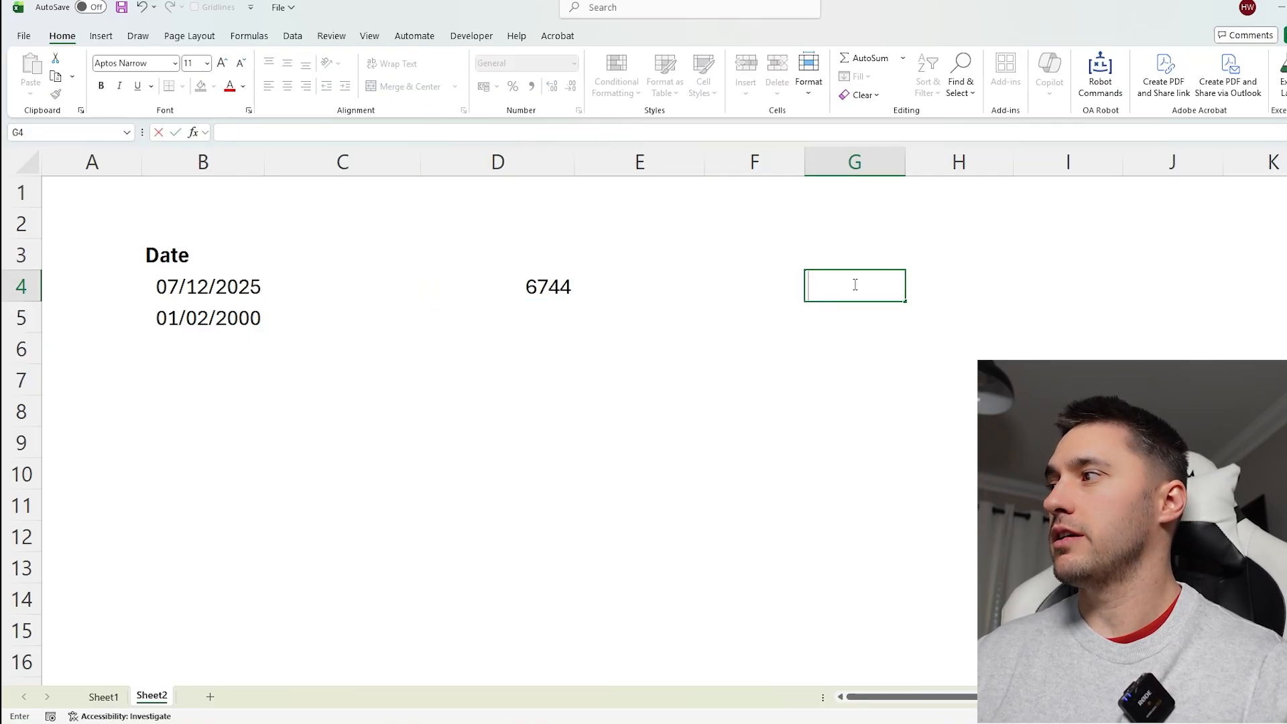
left_click(851, 327)
left_click(541, 285)
left_click(845, 285)
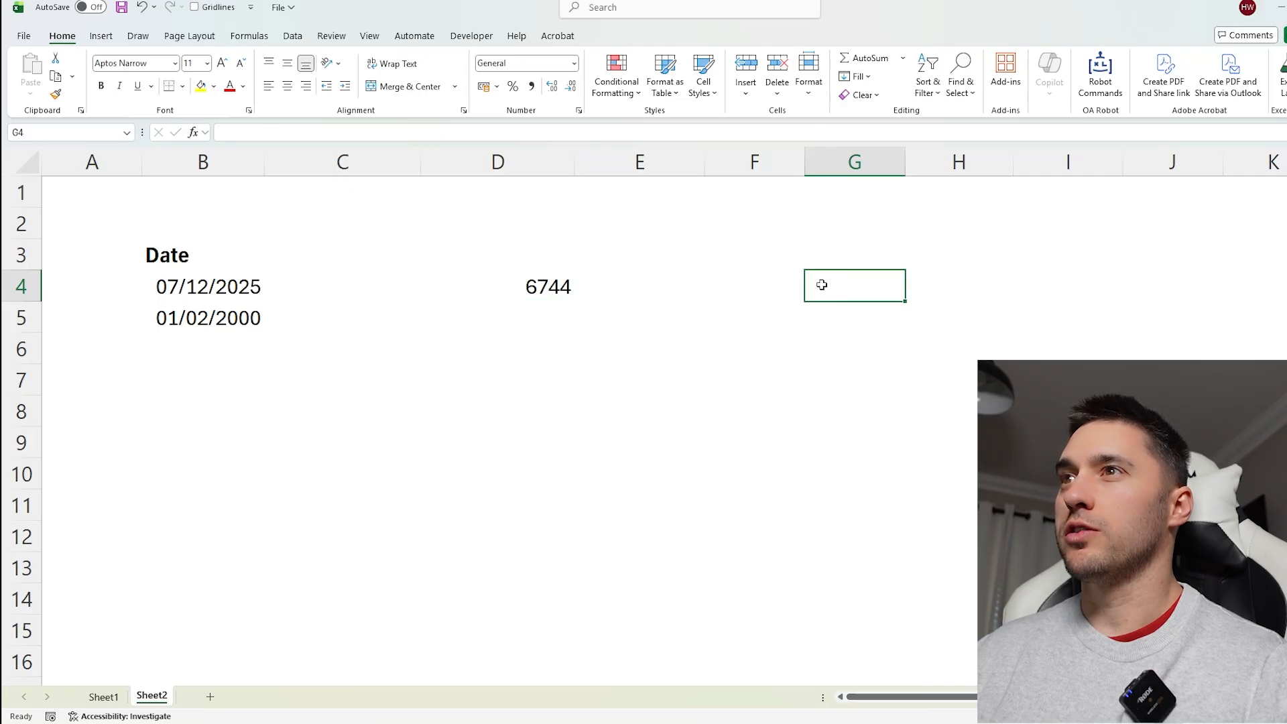
left_click(550, 288)
Change the date in B4 to 08/12/2025 and check the workday count in D4.
left_click(258, 286)
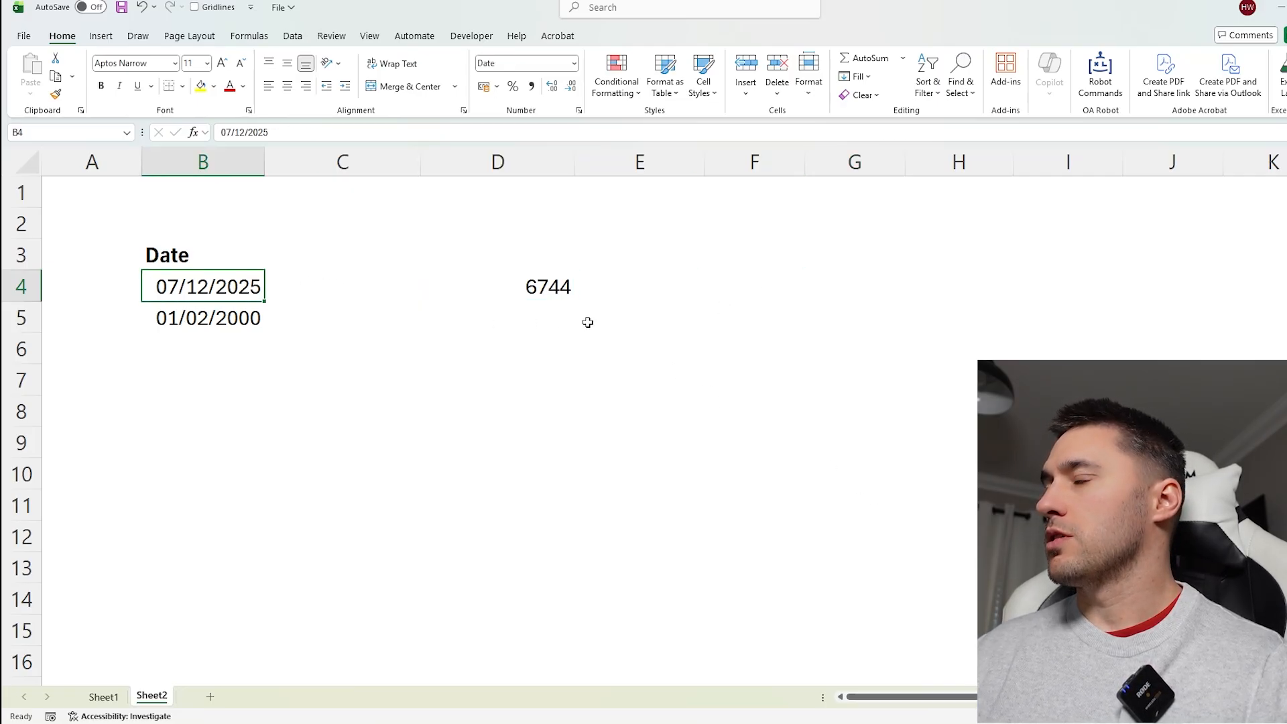
double_click(176, 283)
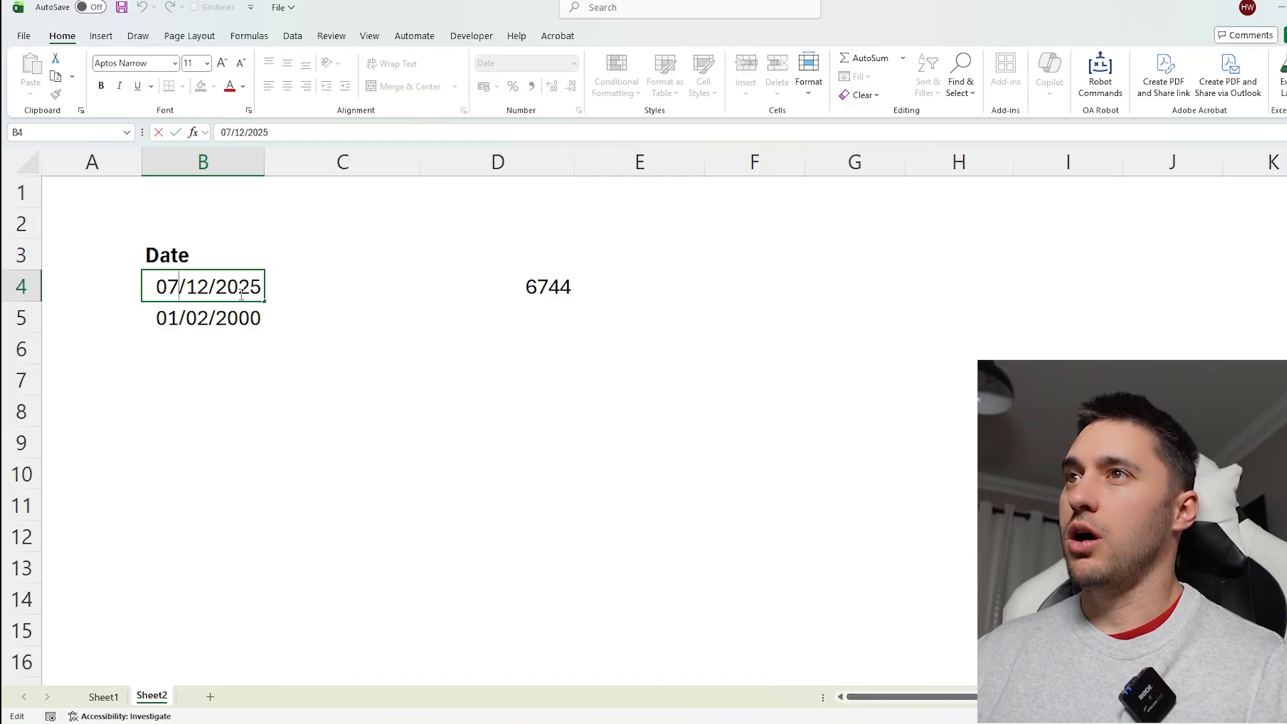
key("BackSpace")
type("8")
key("Return")
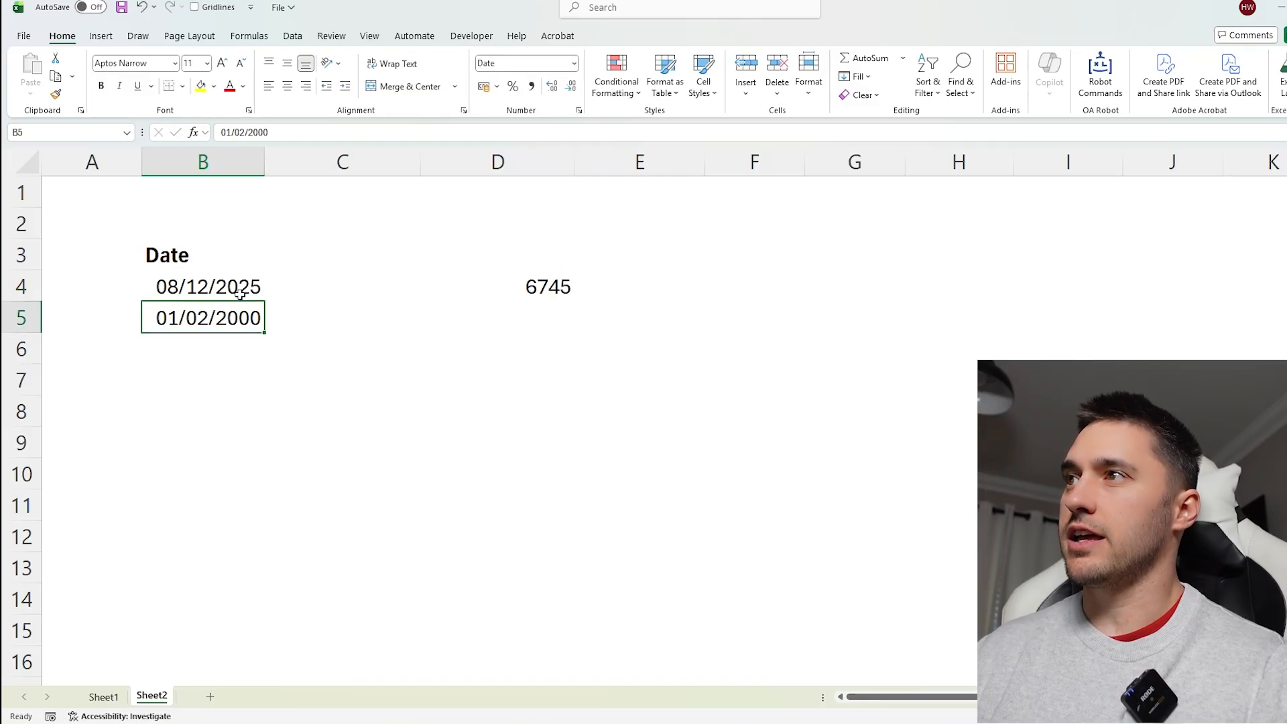
left_click(523, 290)
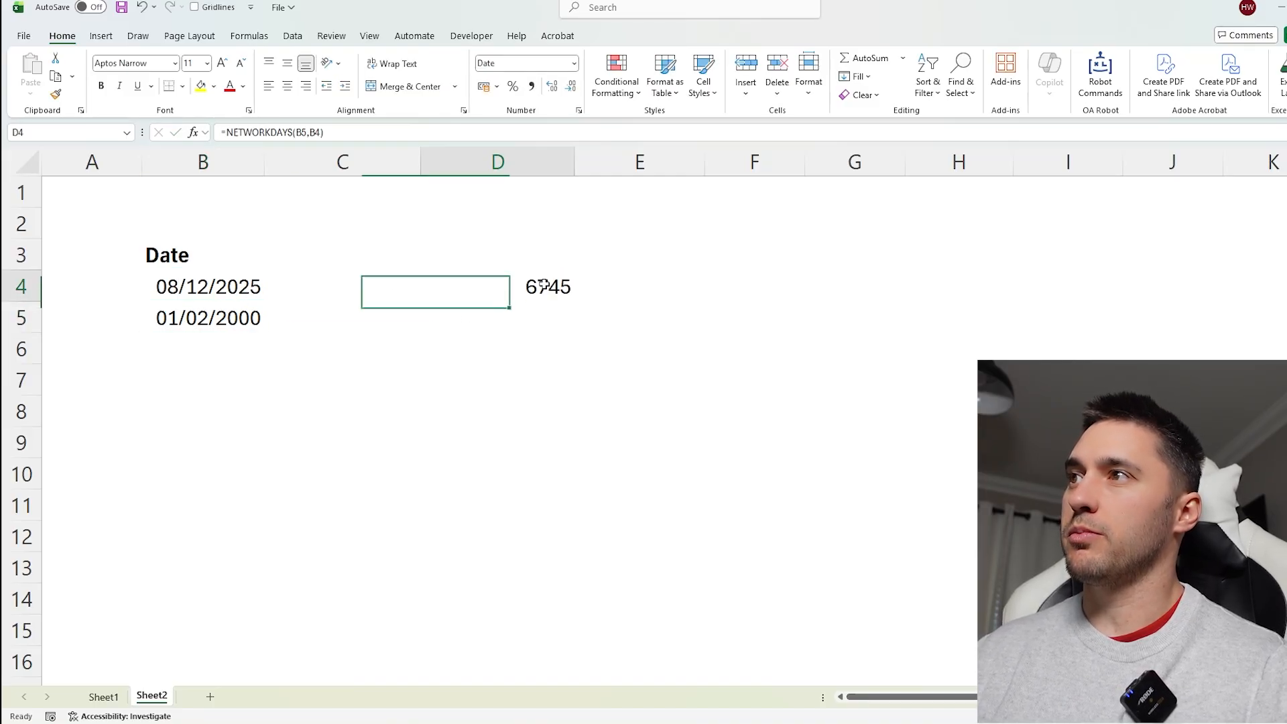
List the holiday dates 08/12/2025 in F4 and 01/12/2025 in F5.
left_click(729, 281)
type("08")
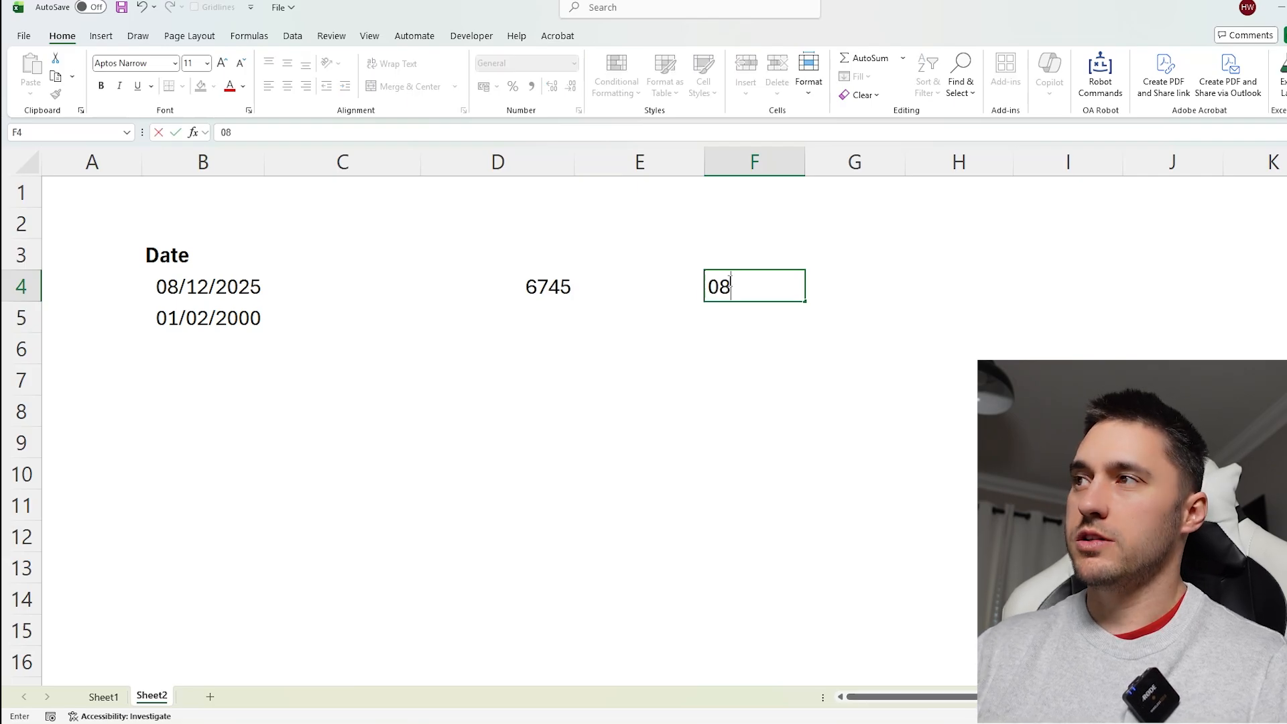
type("/12/")
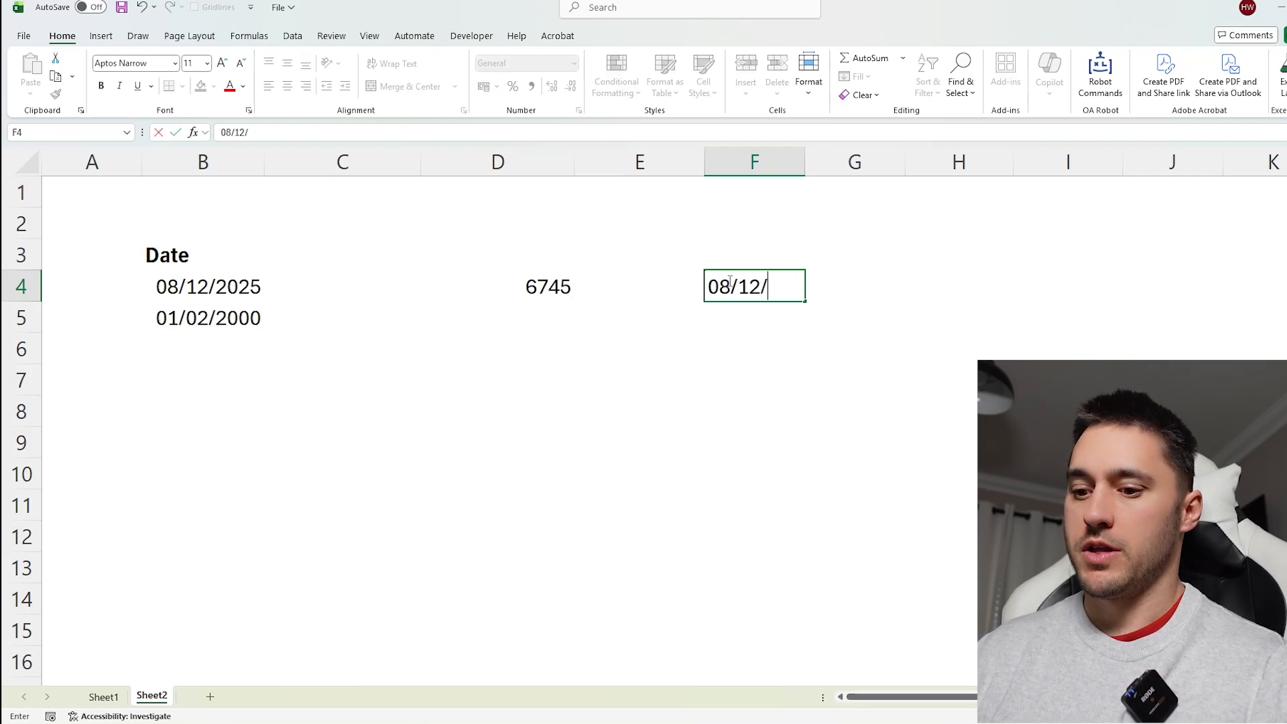
type("2025")
key("Return")
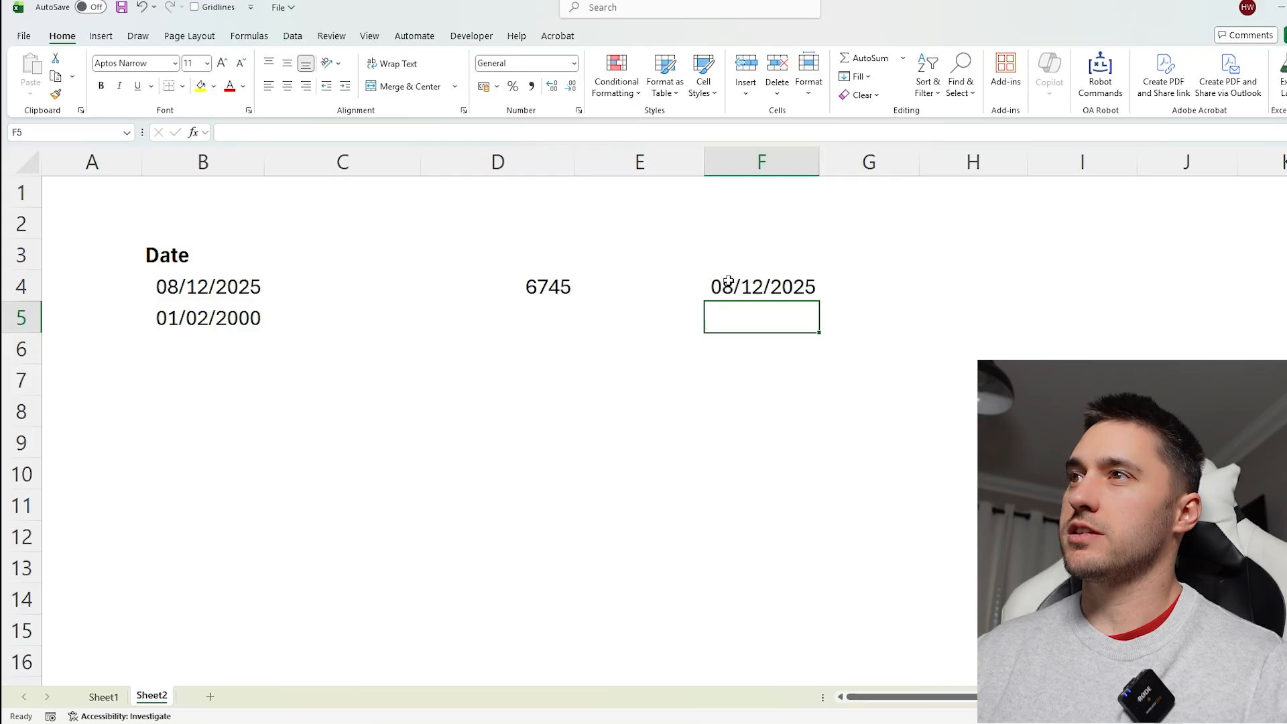
key("super+n")
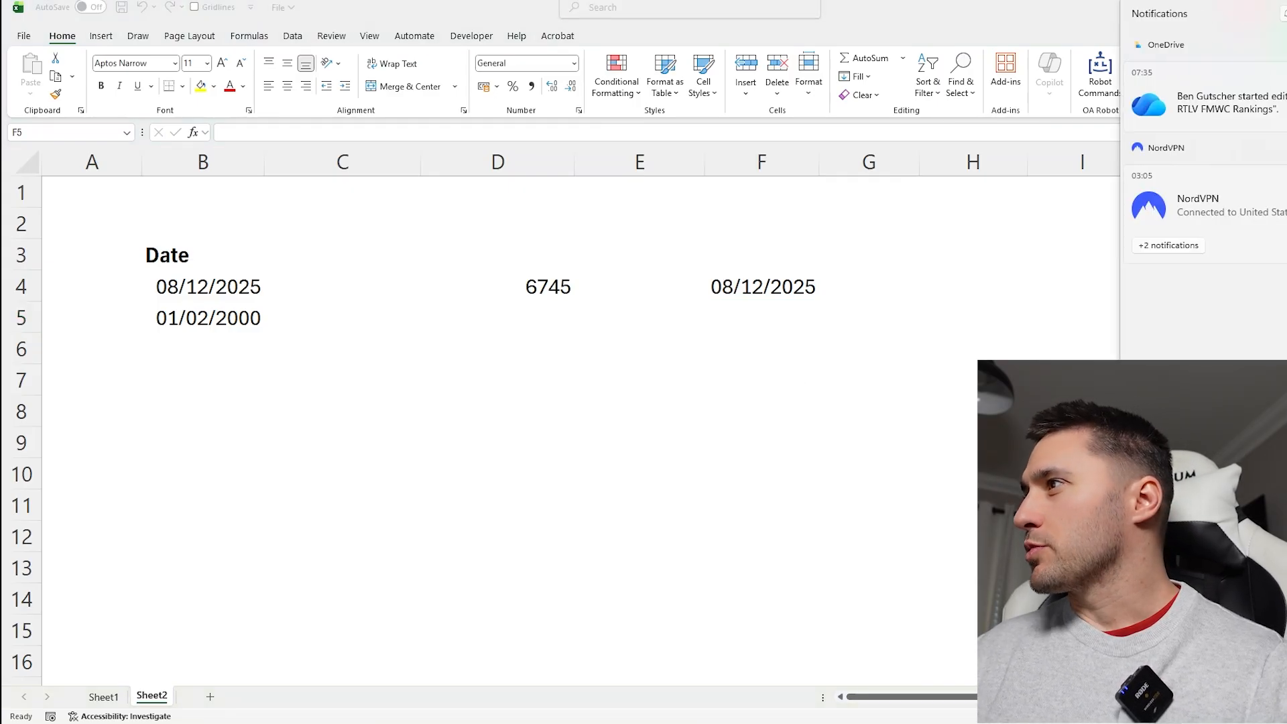
left_click(746, 303)
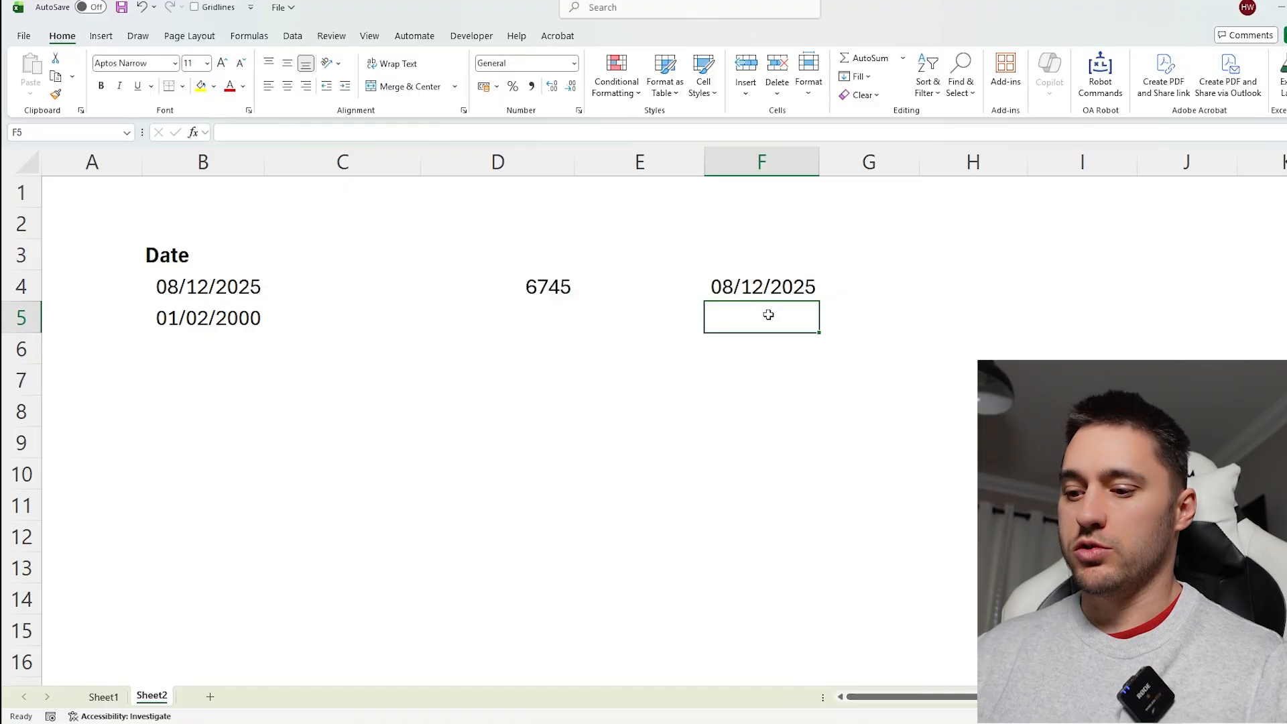
type("01/12/2025")
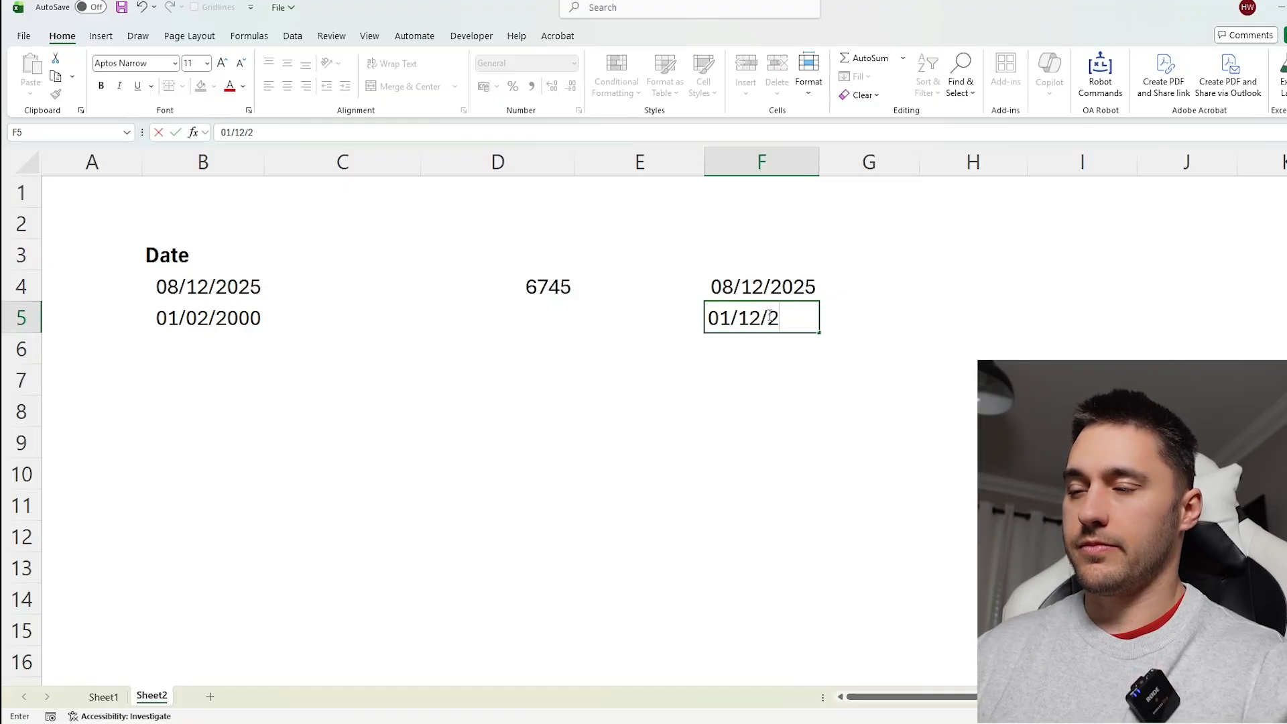
key("Return")
Add F4:F5 as the holidays argument of the NETWORKDAYS formula in D4 and check the result.
left_click(566, 283)
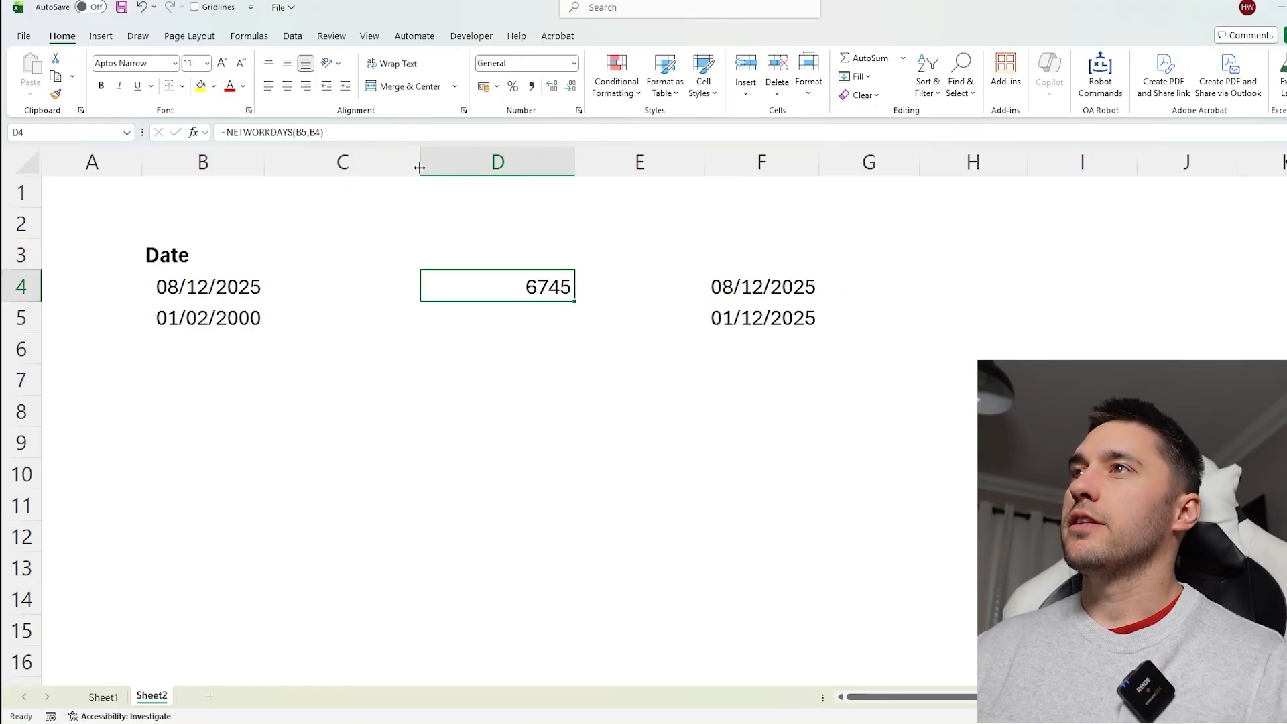
left_click(319, 132)
type(",")
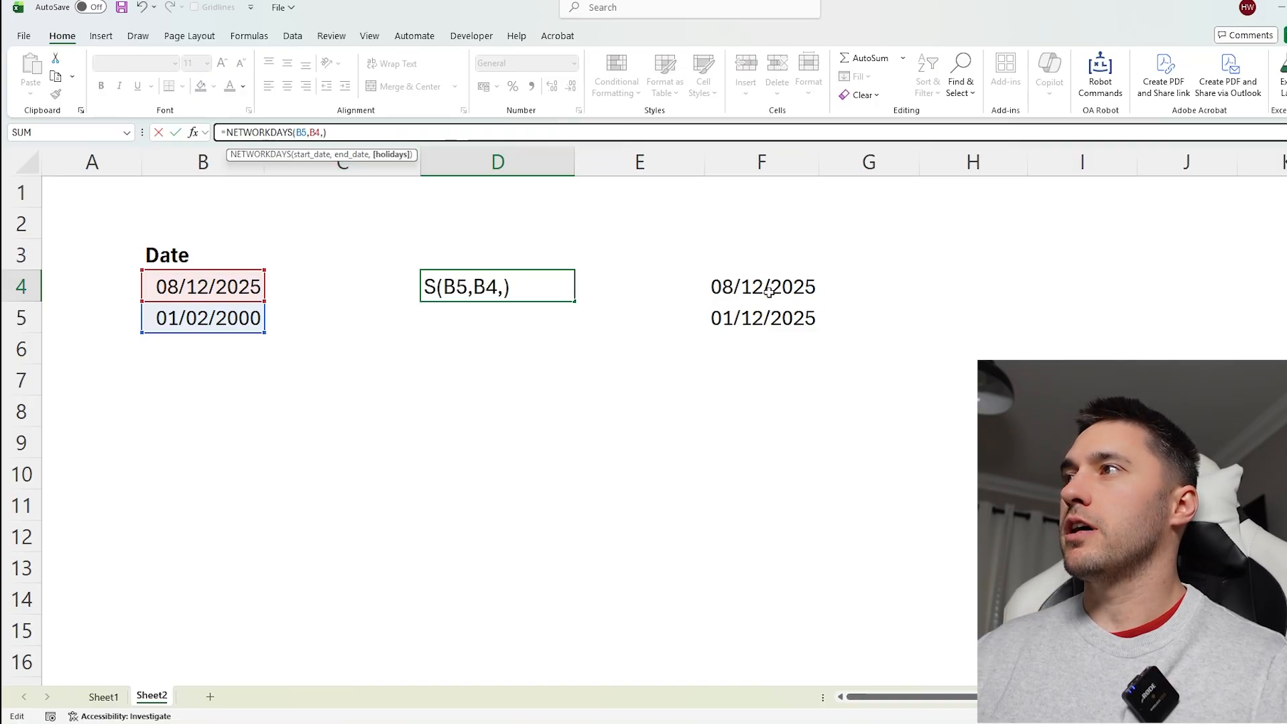
left_click_drag(767, 291, 764, 316)
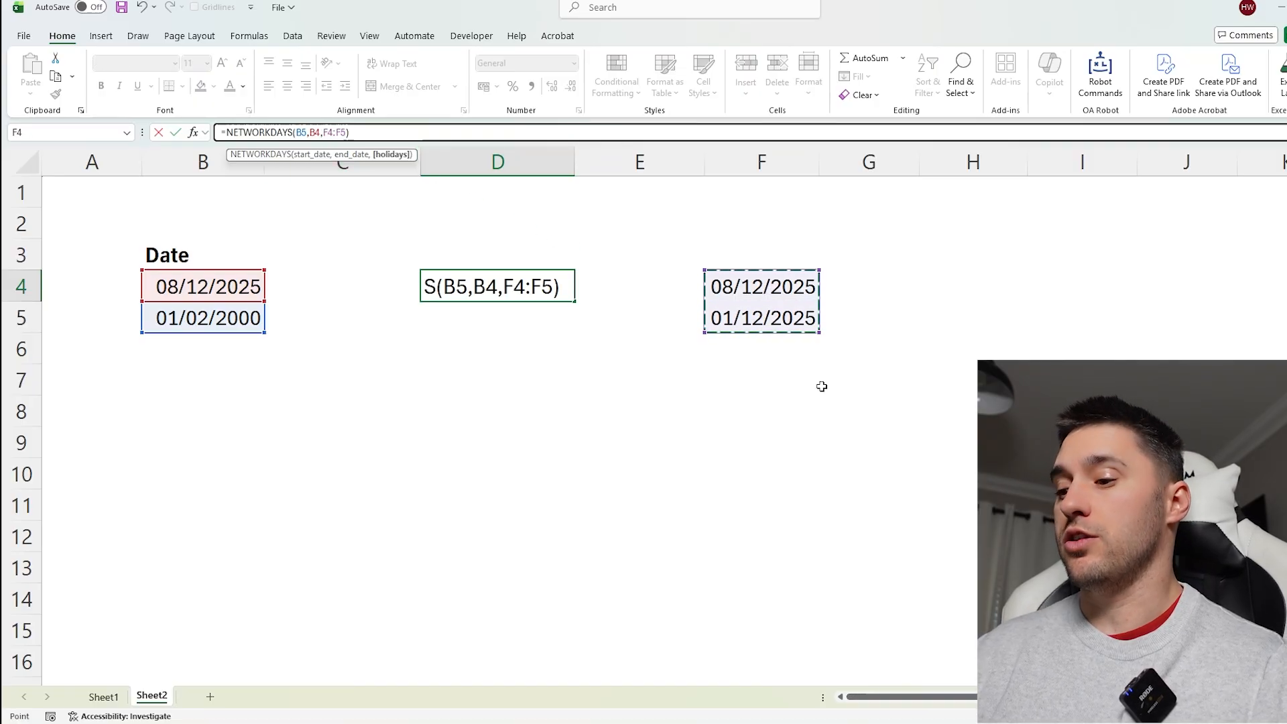
key("Return")
left_click(559, 289)
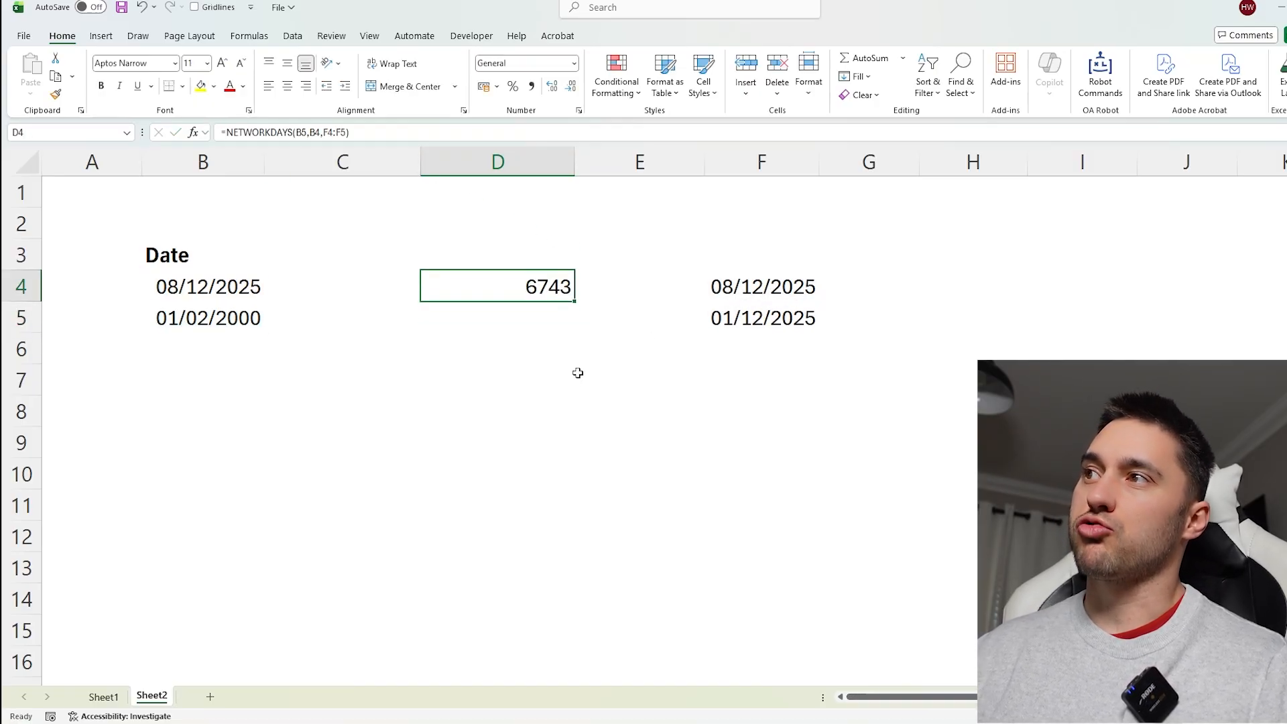
Examine the holiday list area F4:F13 and the holidays reference in the D4 formula.
left_click_drag(752, 290, 770, 569)
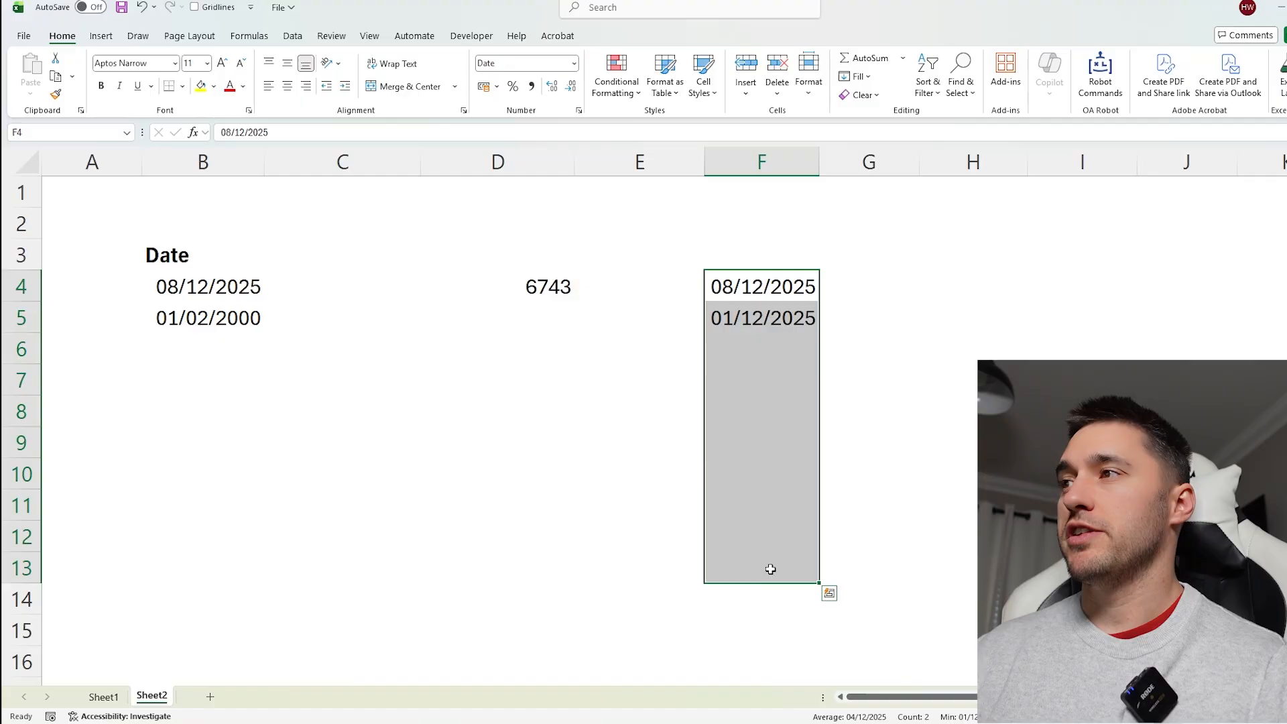
double_click(538, 287)
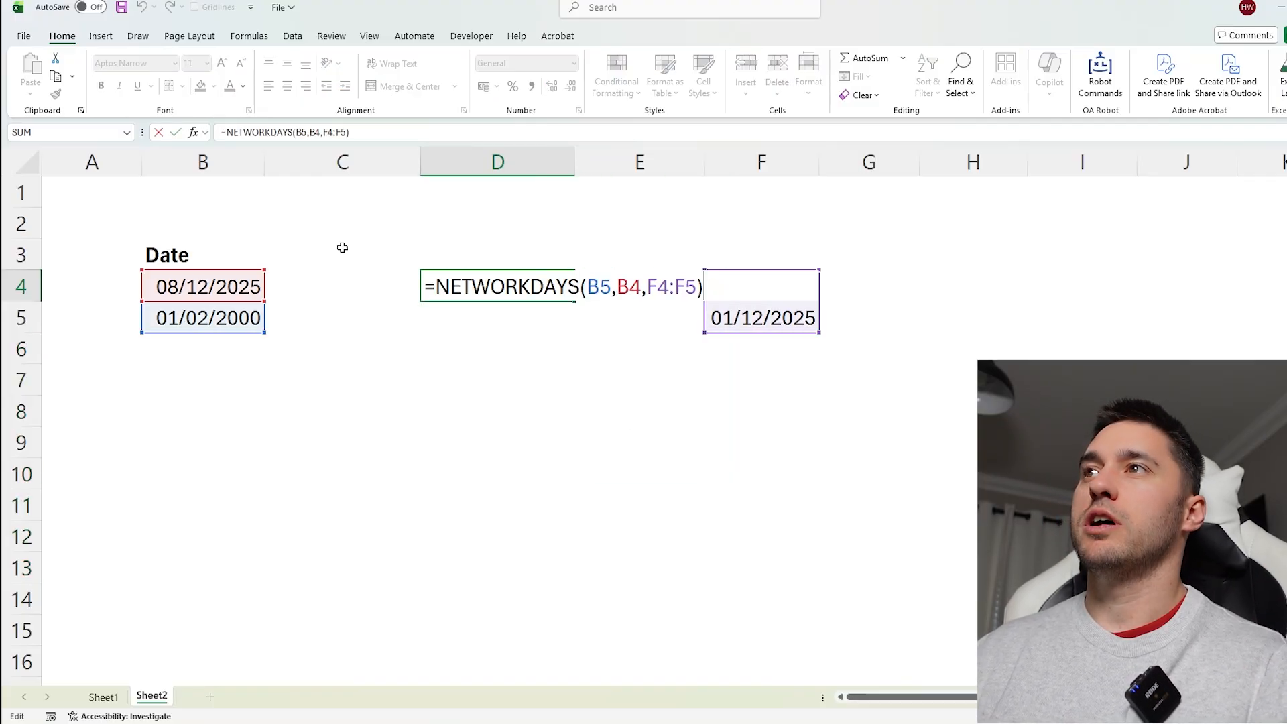
key("Escape")
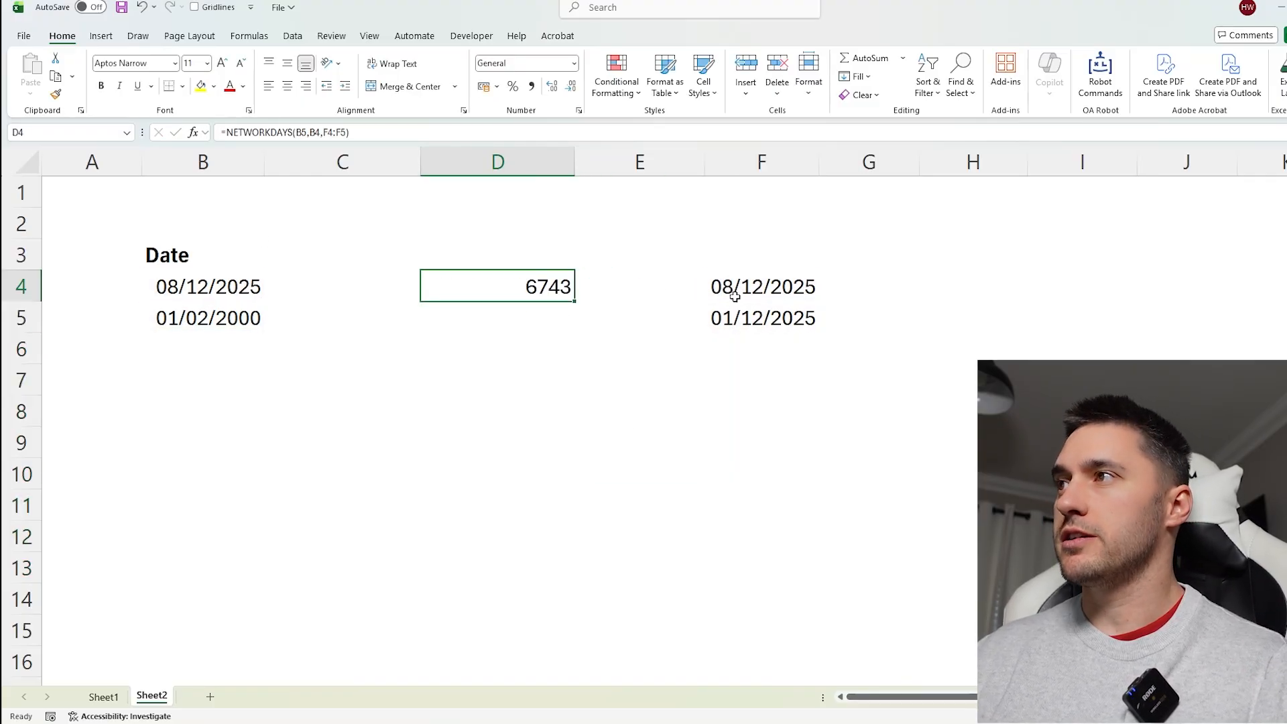
Replace the workday formula in D4 with NETWORKDAYS.INTL, using B5 as the start date and B4 as the end date.
double_click(467, 283)
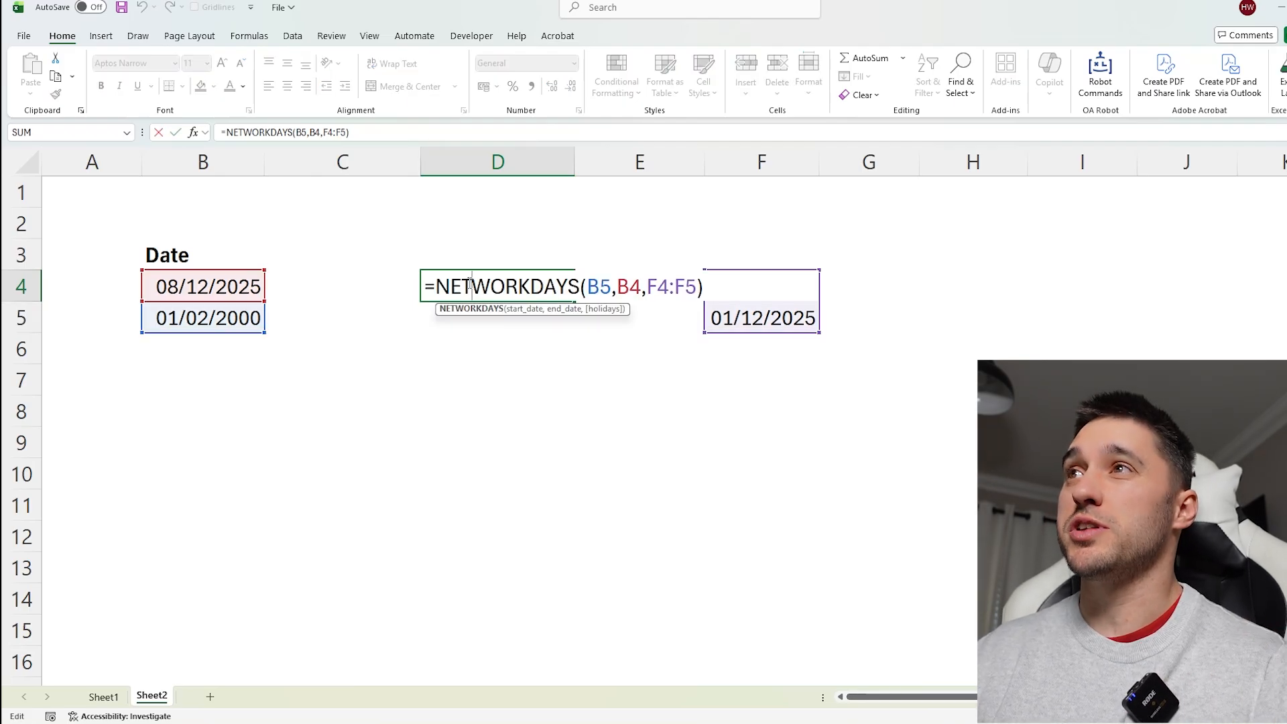
left_click(326, 137)
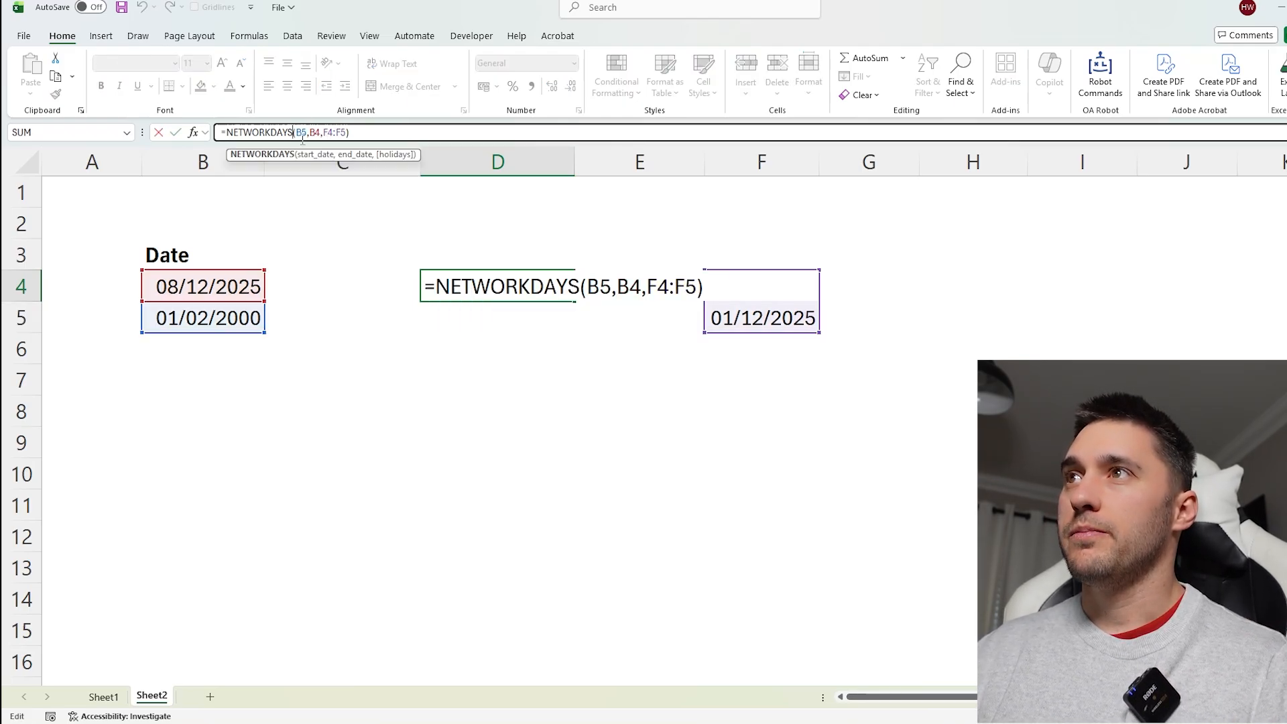
left_click_drag(294, 134, 402, 133)
key("BackSpace")
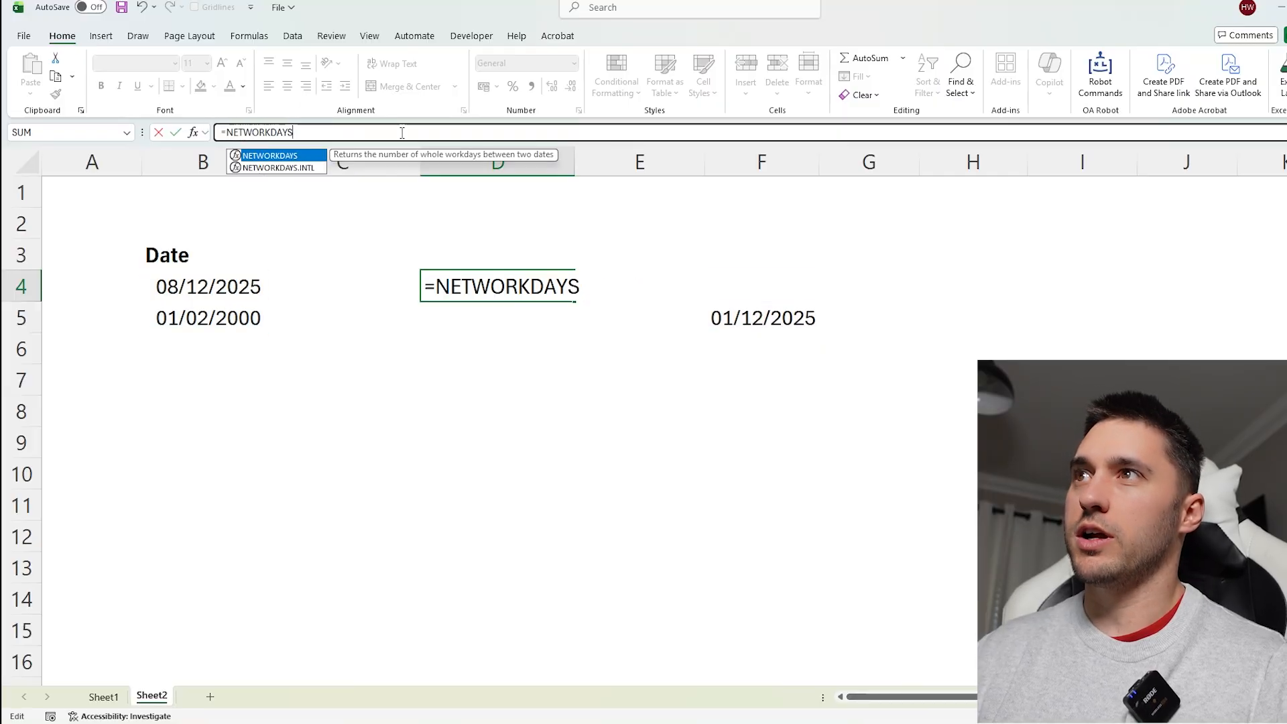
key("Down")
key("Tab")
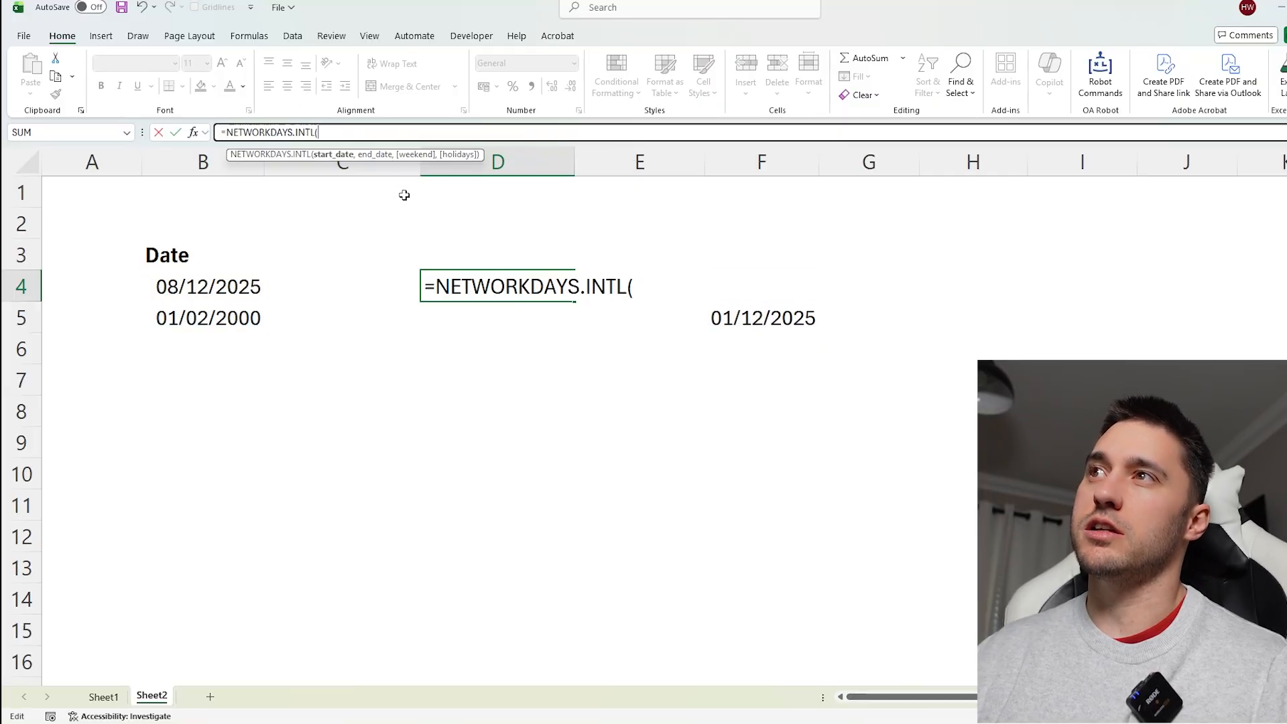
left_click(213, 317)
type(",")
left_click(228, 288)
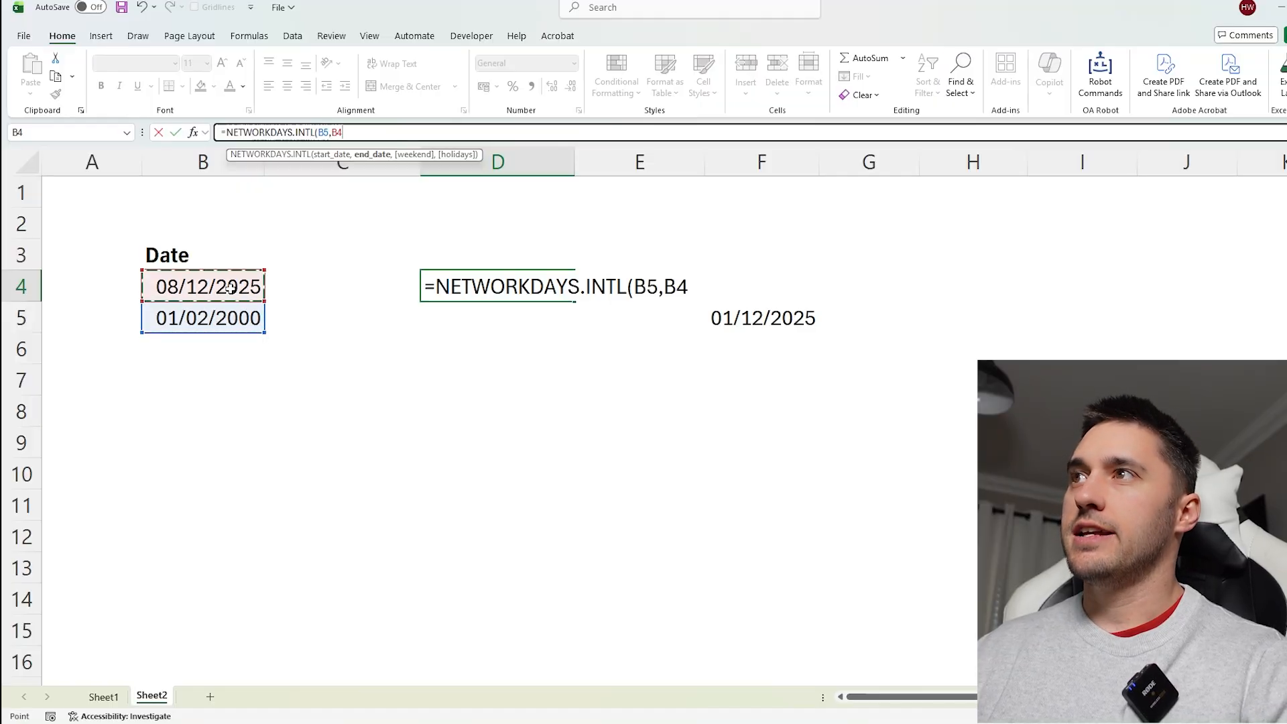
Review the weekend options for NETWORKDAYS.INTL, choose 2 - Sunday, Monday, and enter the formula in D4.
type(",")
scroll(468, 255, "down", 1)
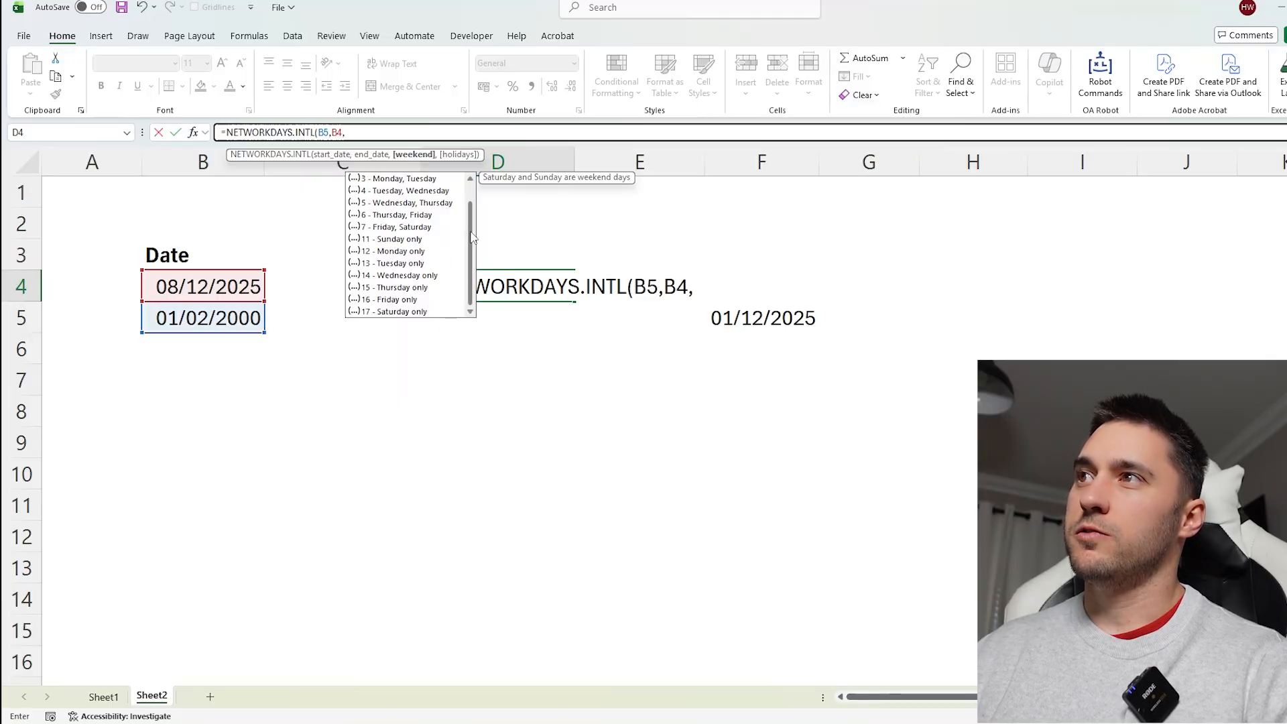
scroll(462, 244, "up", 1)
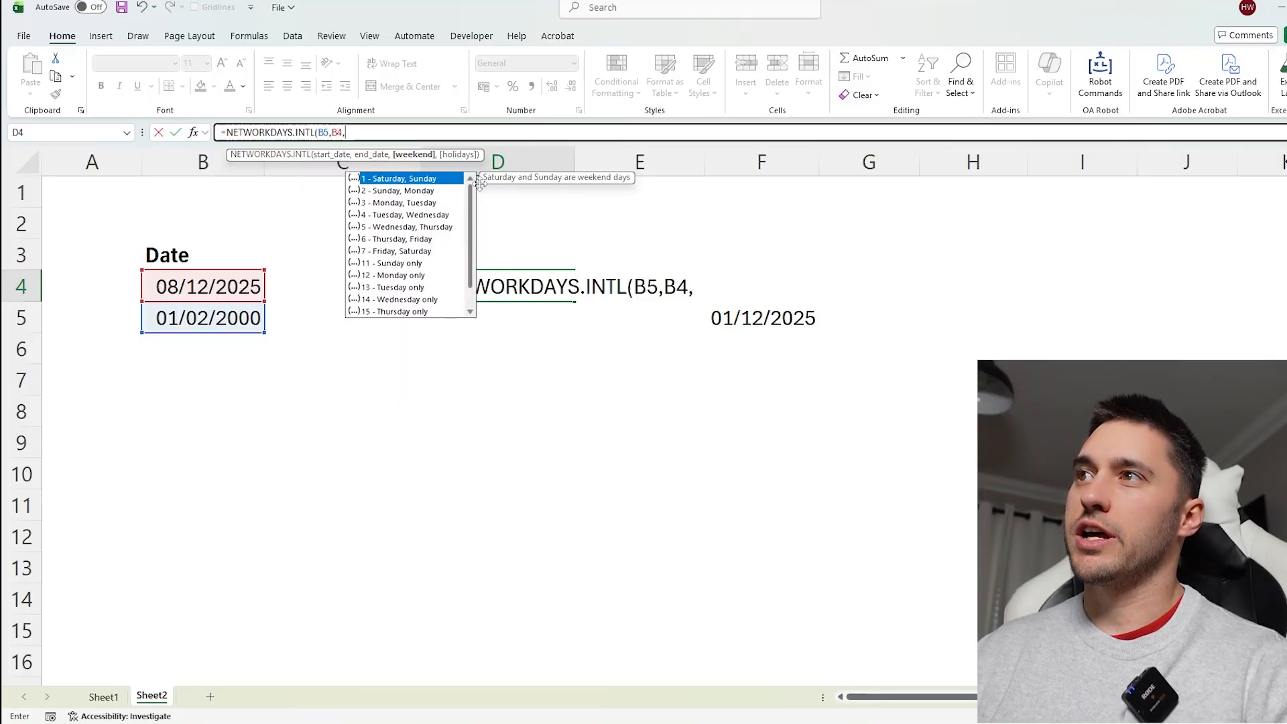
double_click(423, 190)
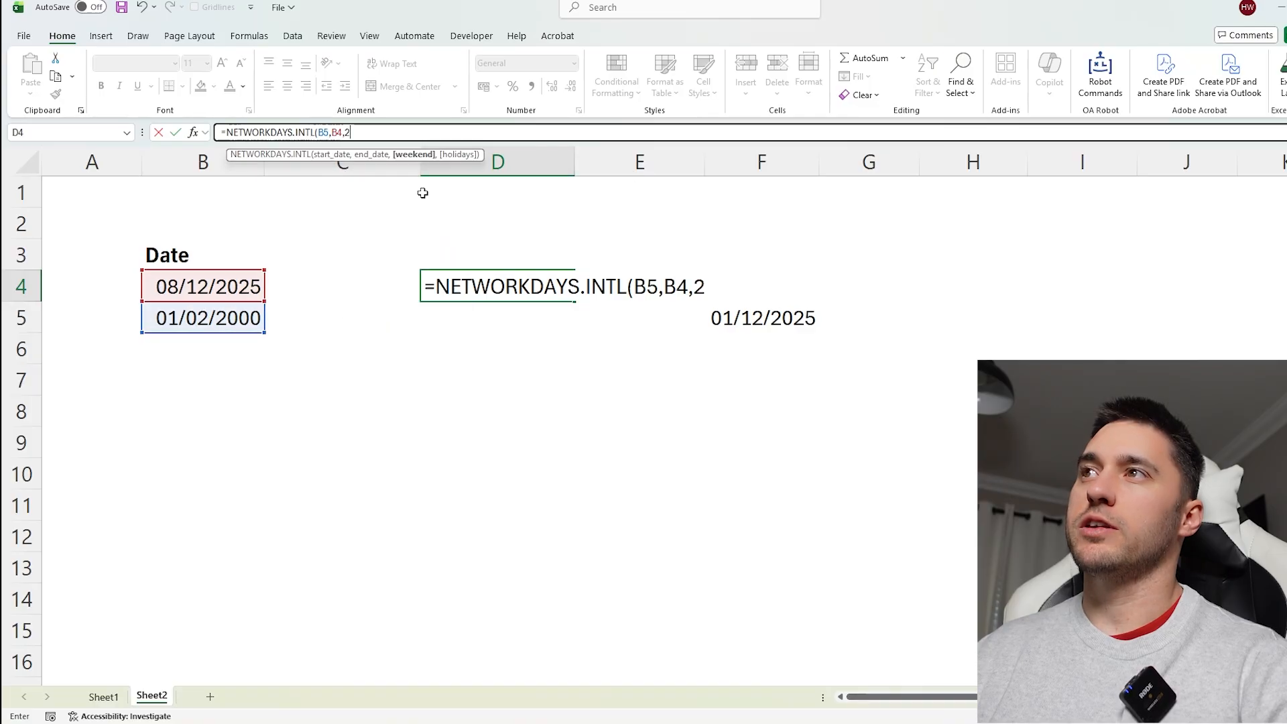
type(",")
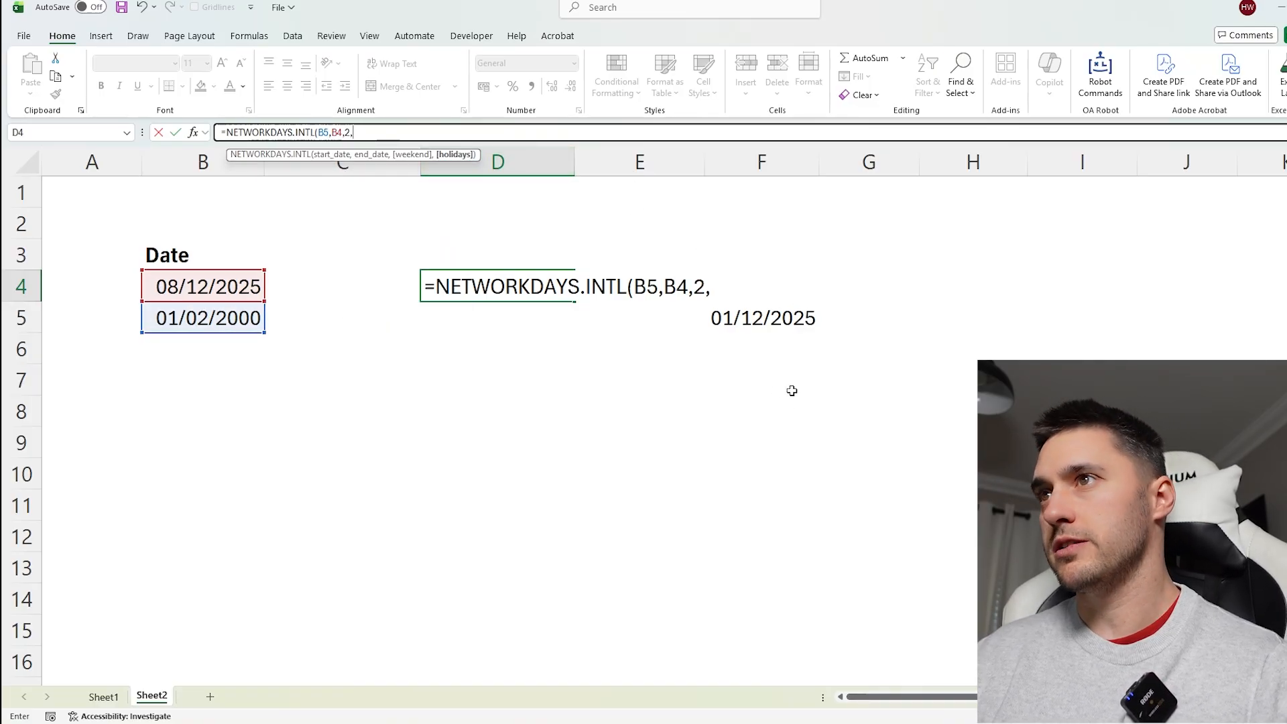
key("Return")
Clear the existing dates and formula from the sheet and enter the date 1/1/1733 in B4.
left_click_drag(201, 223, 908, 498)
left_click(195, 282)
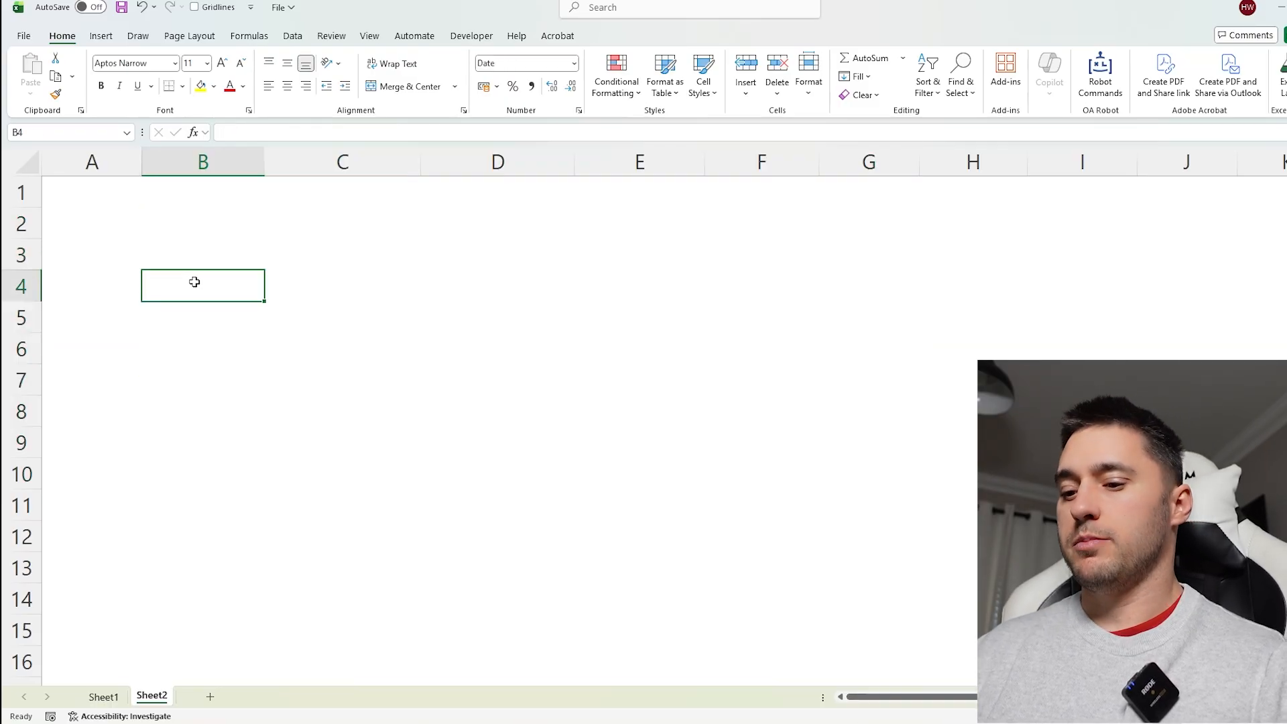
type("17")
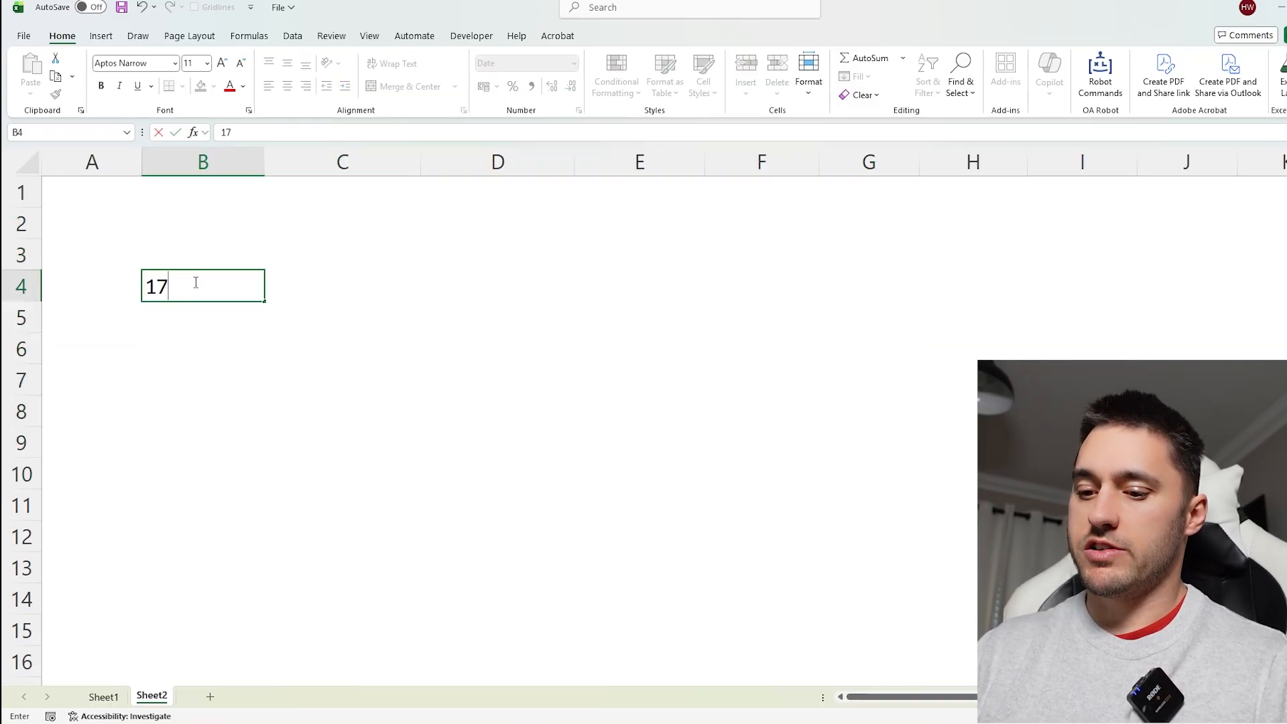
type("33")
key("BackSpace")
key("BackSpace")
key("BackSpace")
key("BackSpace")
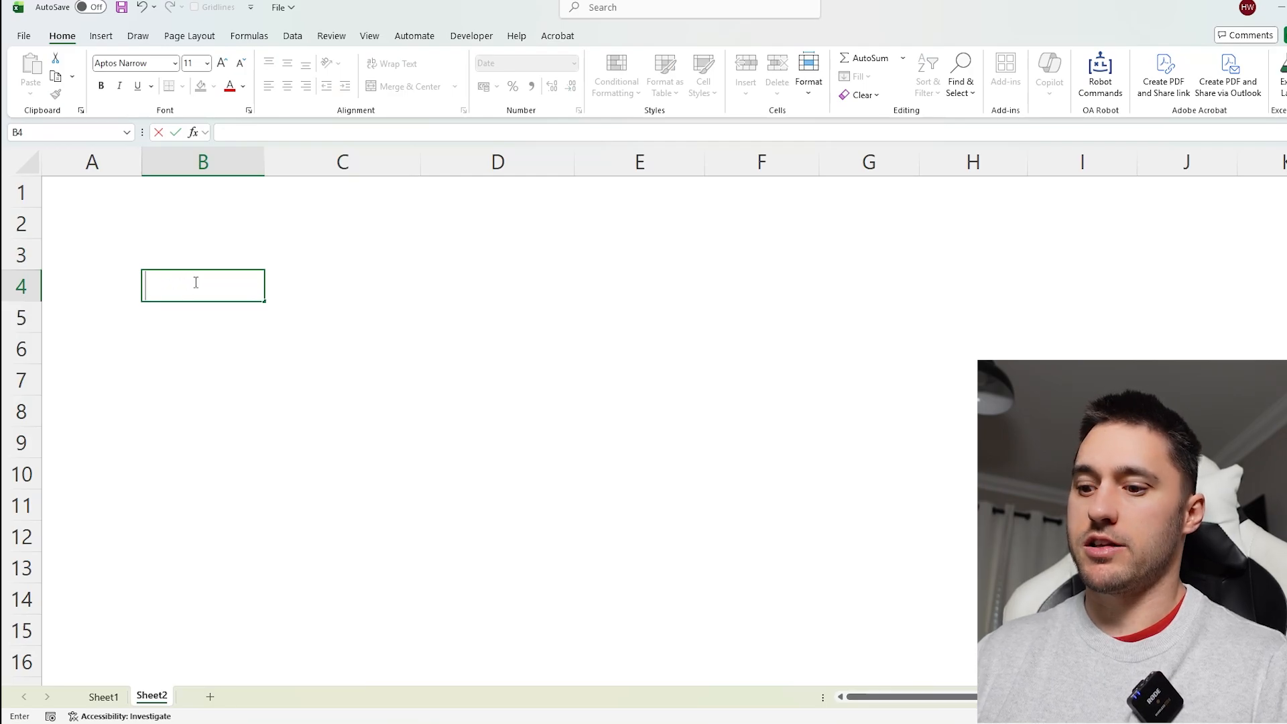
type("1/1/1733")
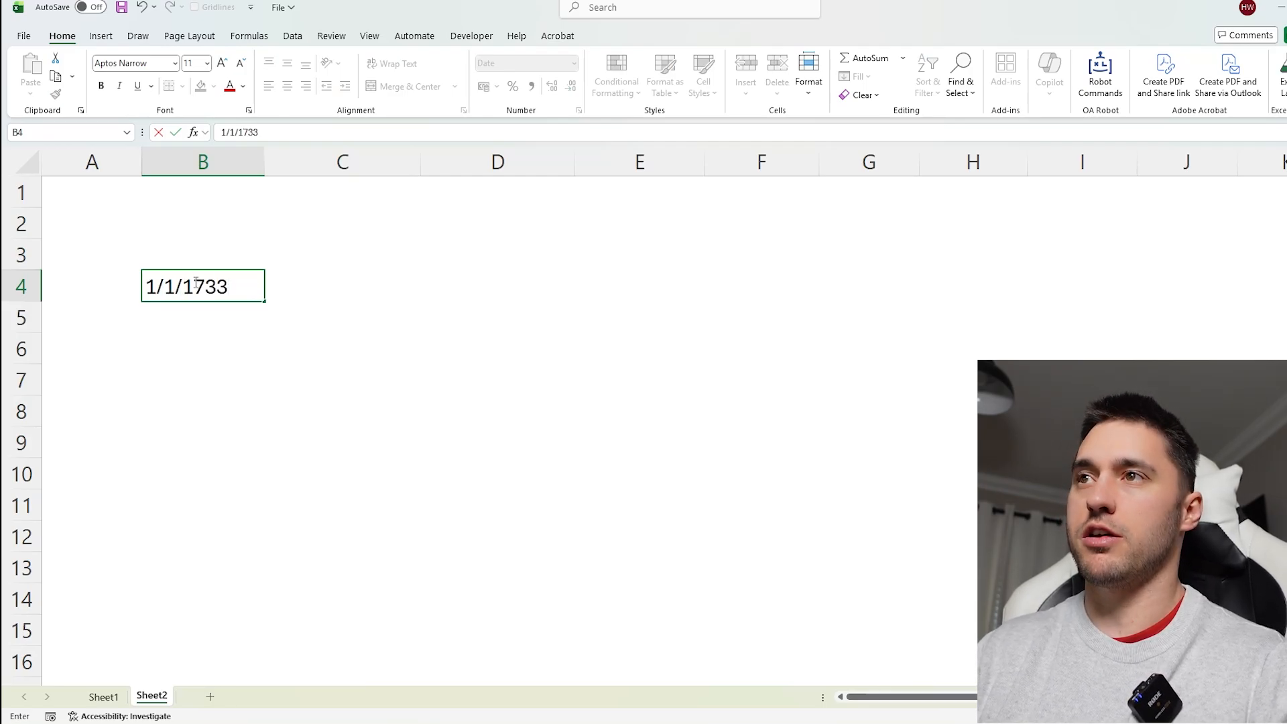
key("ctrl+Return")
Try adding one day to the 1733 date with =B4+1 in B5, and clear the formula.
left_click(215, 321)
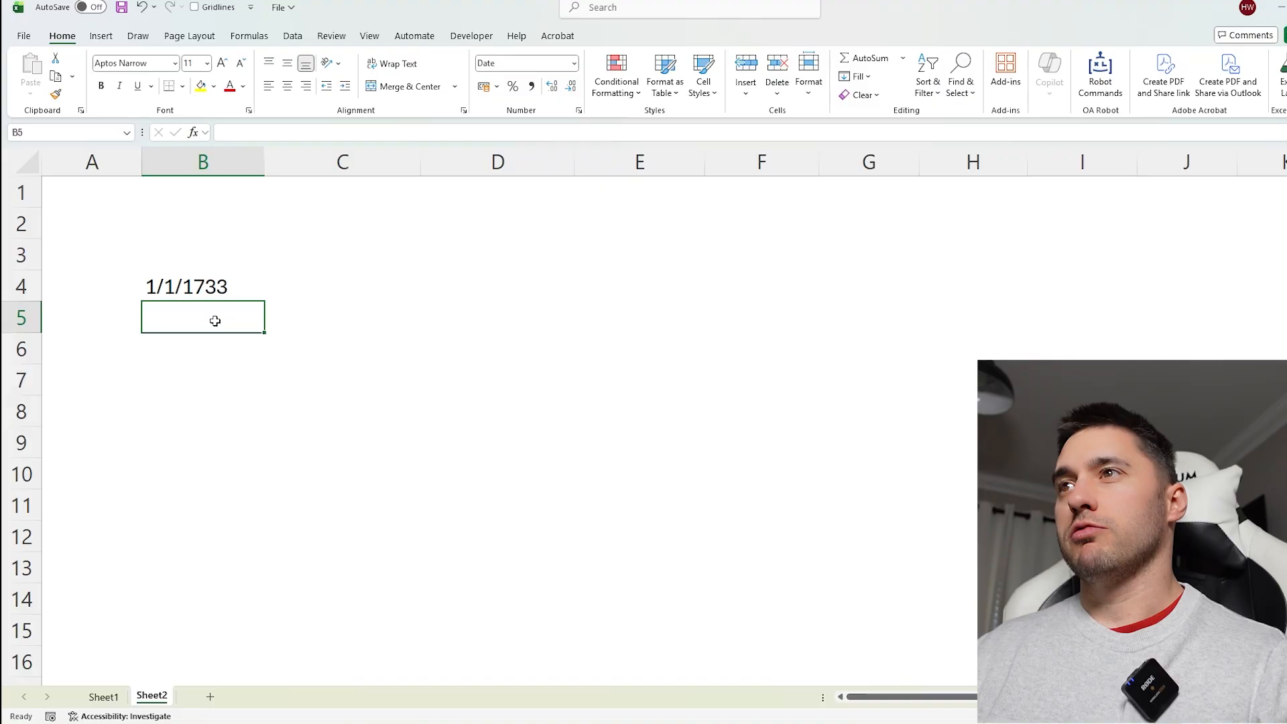
type("=")
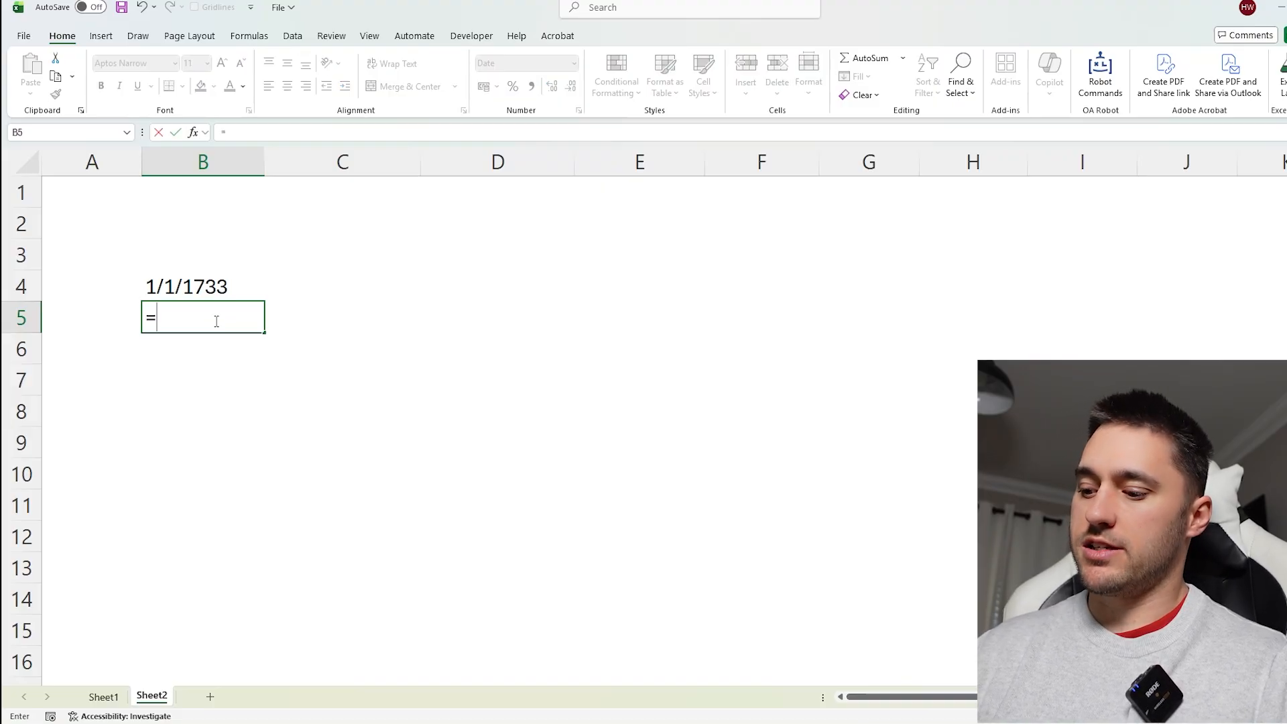
key("Up")
type("+1")
key("Return")
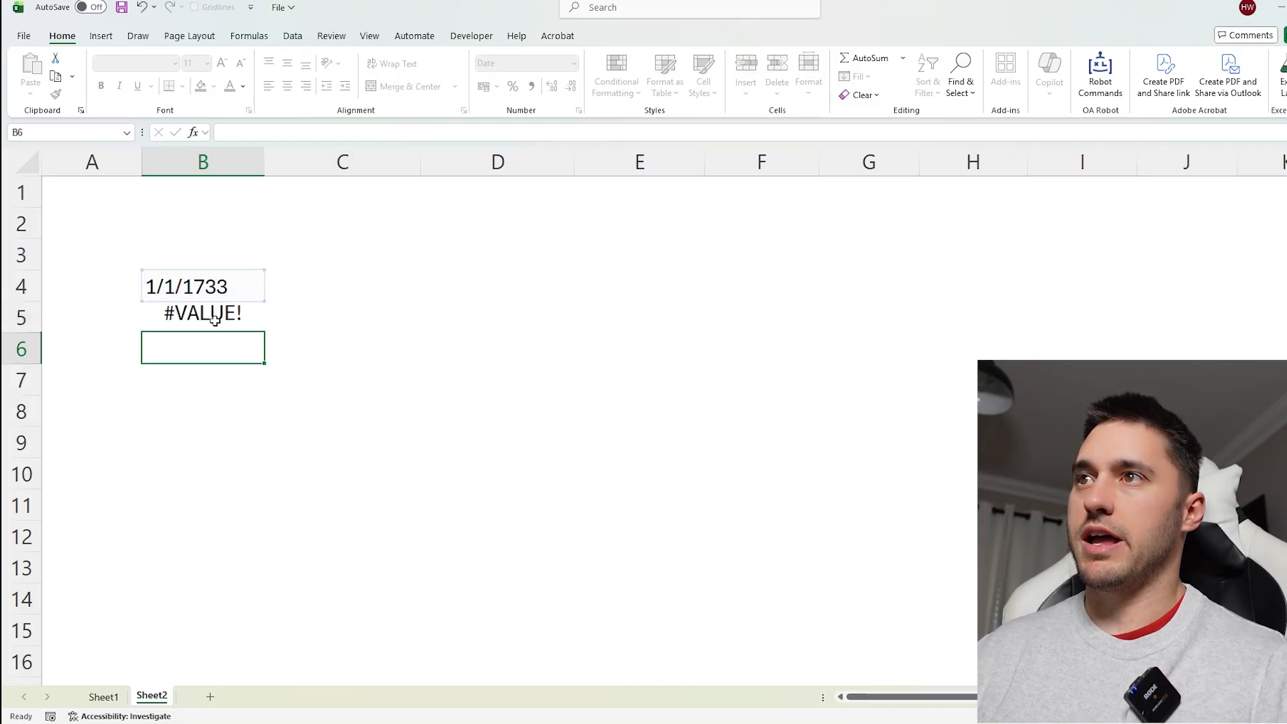
left_click(215, 321)
key("Delete")
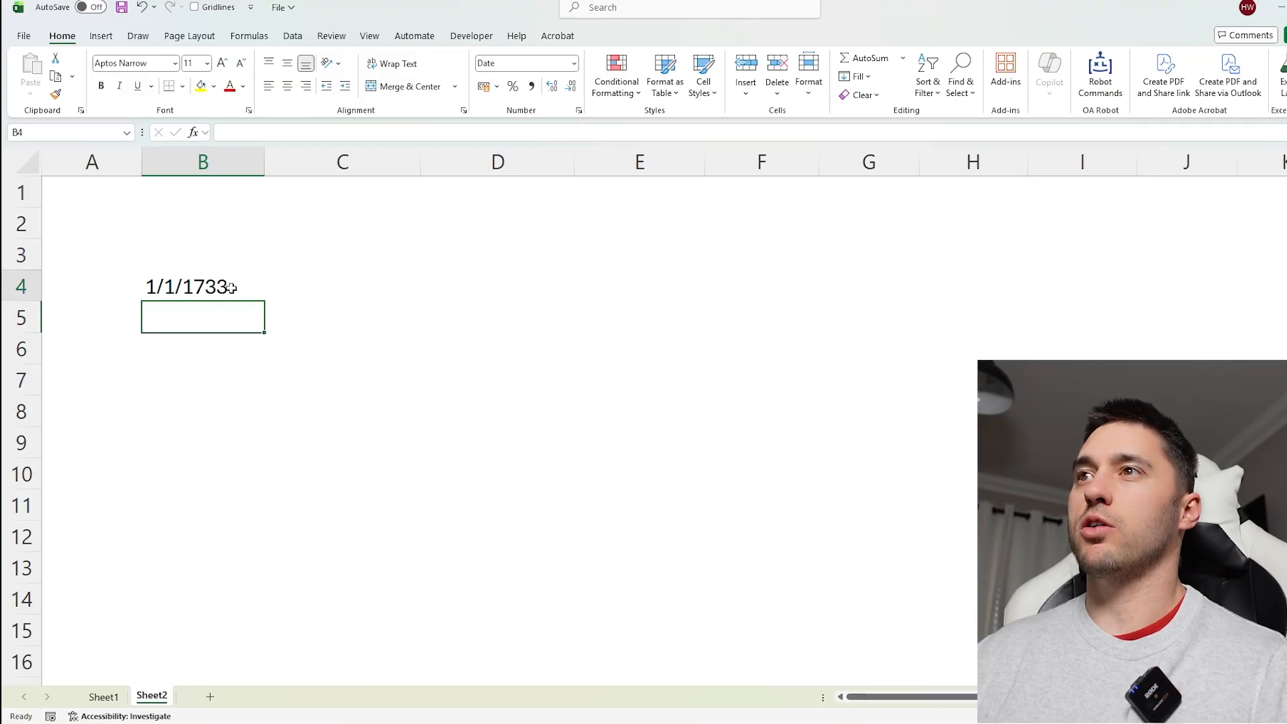
key("Up")
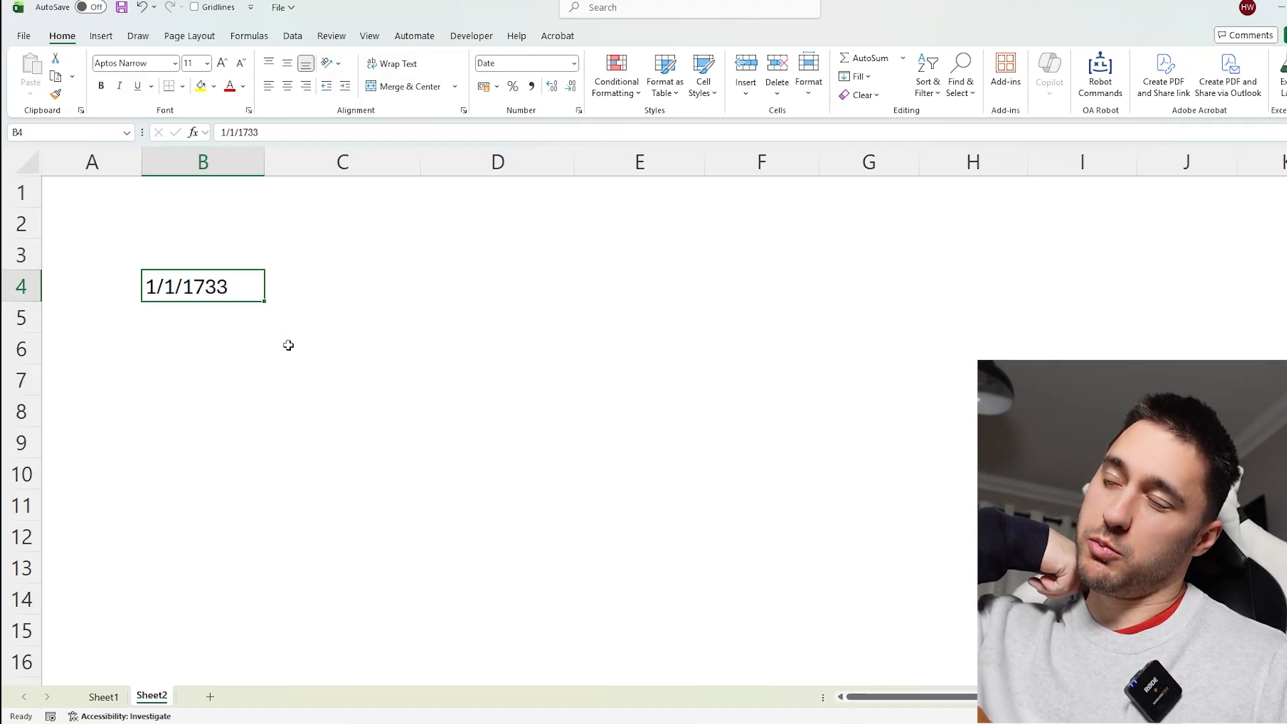
left_click(286, 288)
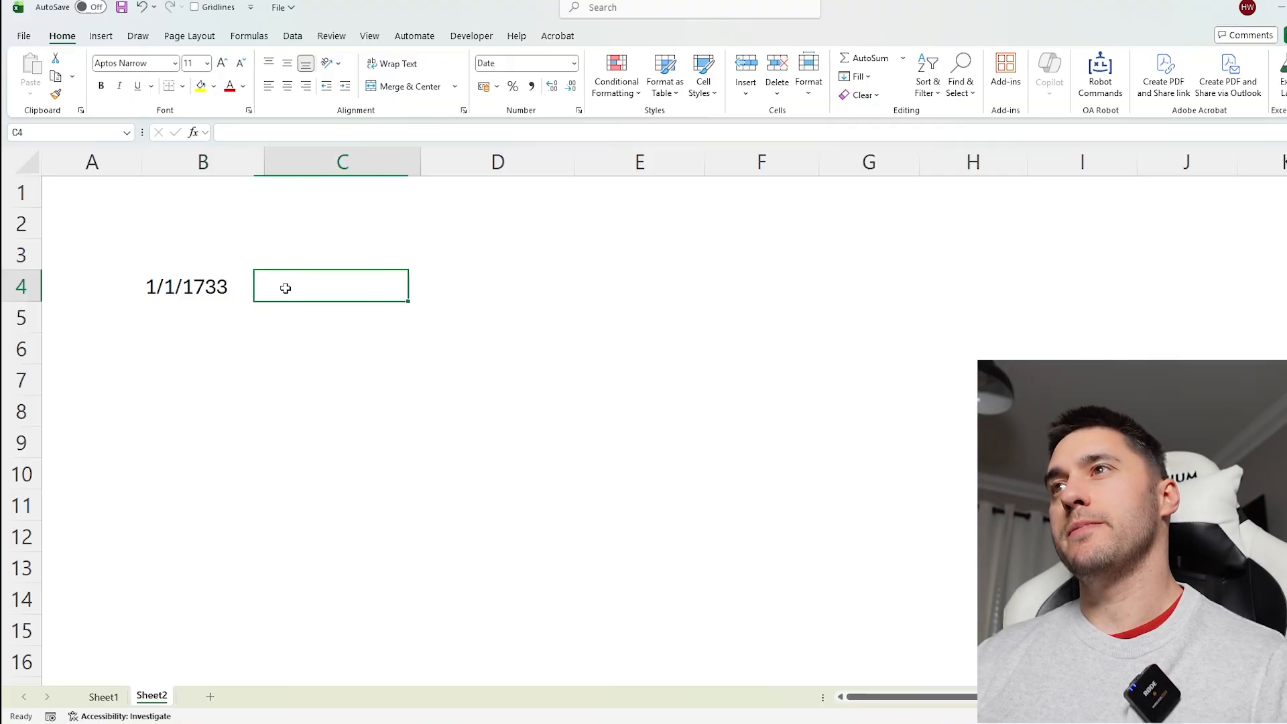
key("Down")
key("Down")
key("Down")
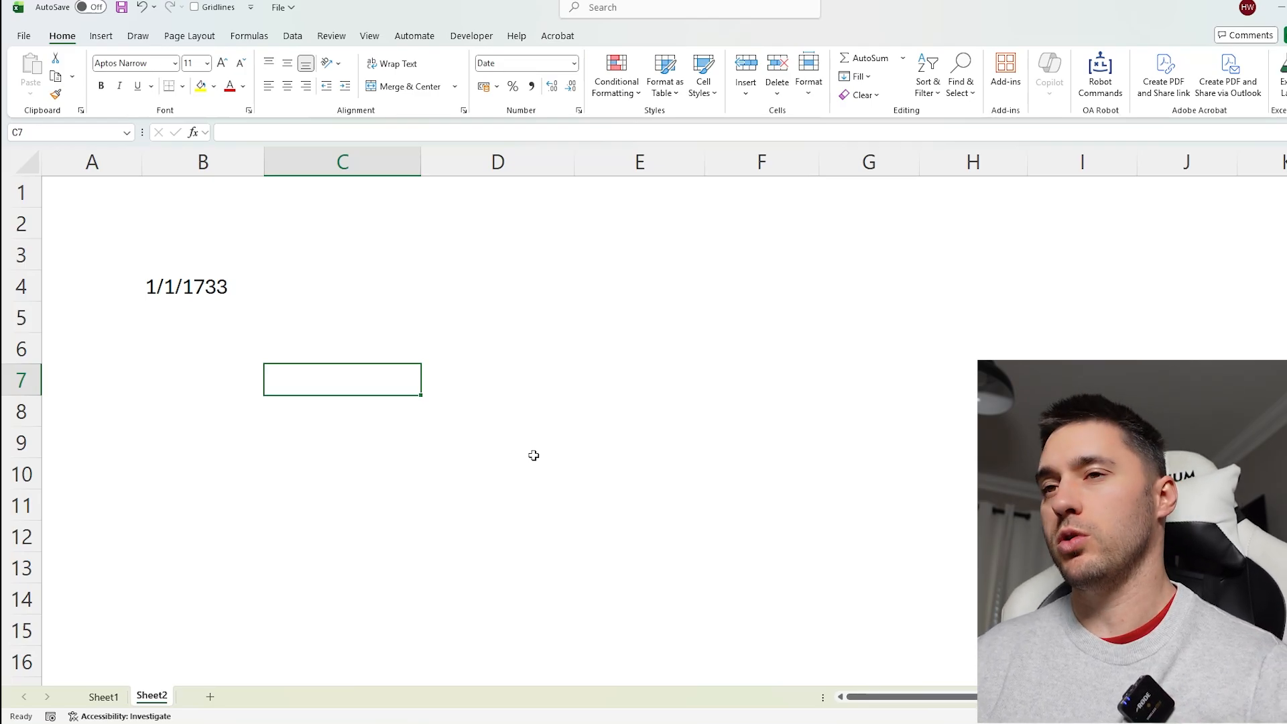
left_click(215, 286)
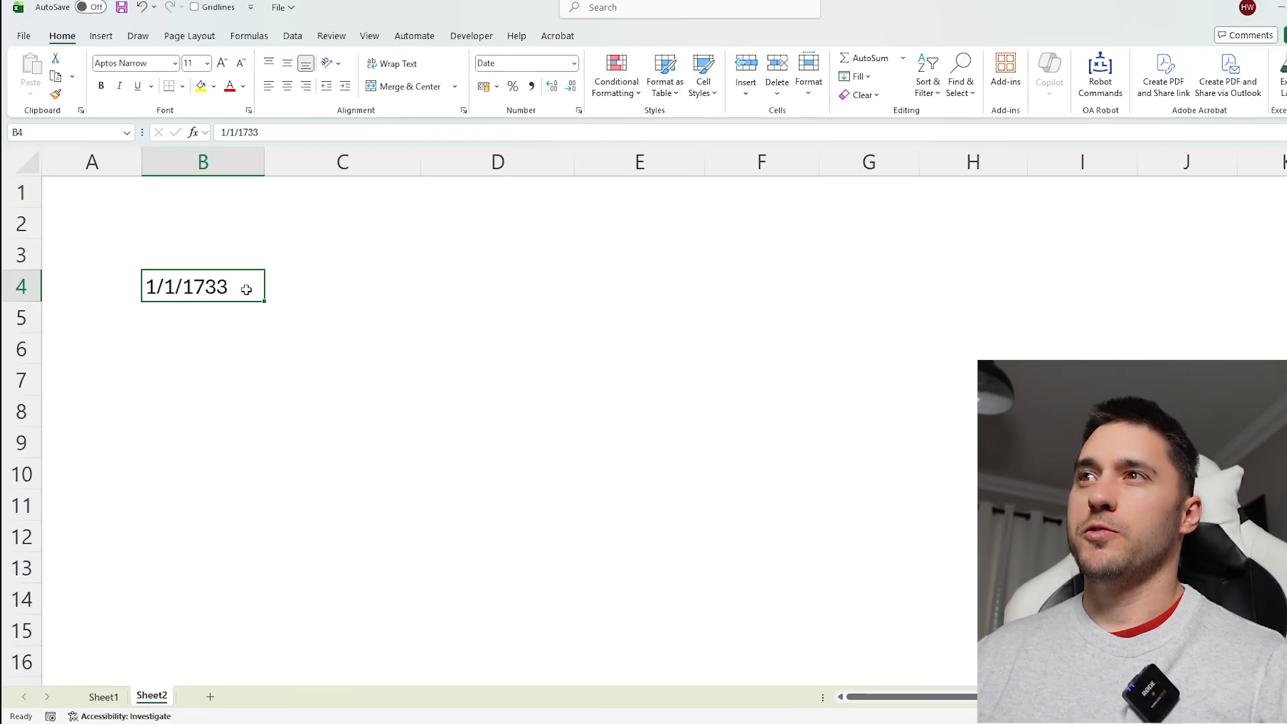
Split the date text in B4 at each slash with =TEXTSPLIT(B4,"/") in C4 and check the resulting parts.
left_click(384, 280)
type("=")
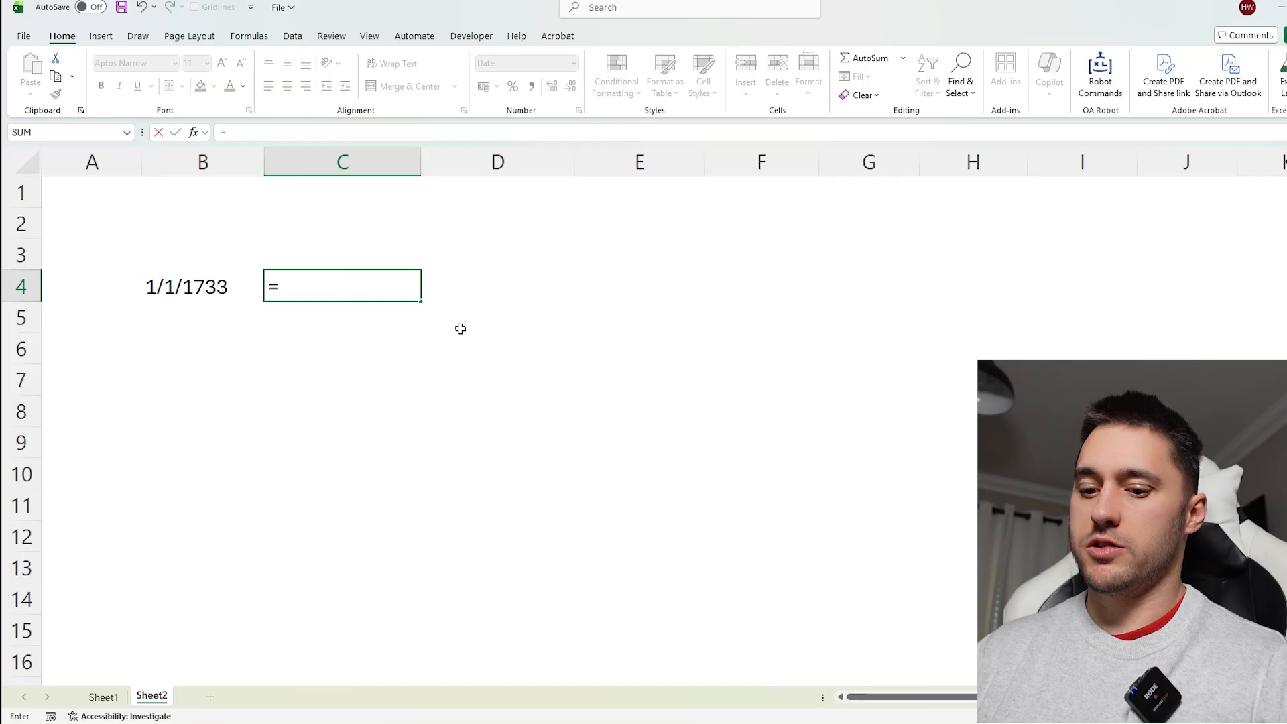
type("texts")
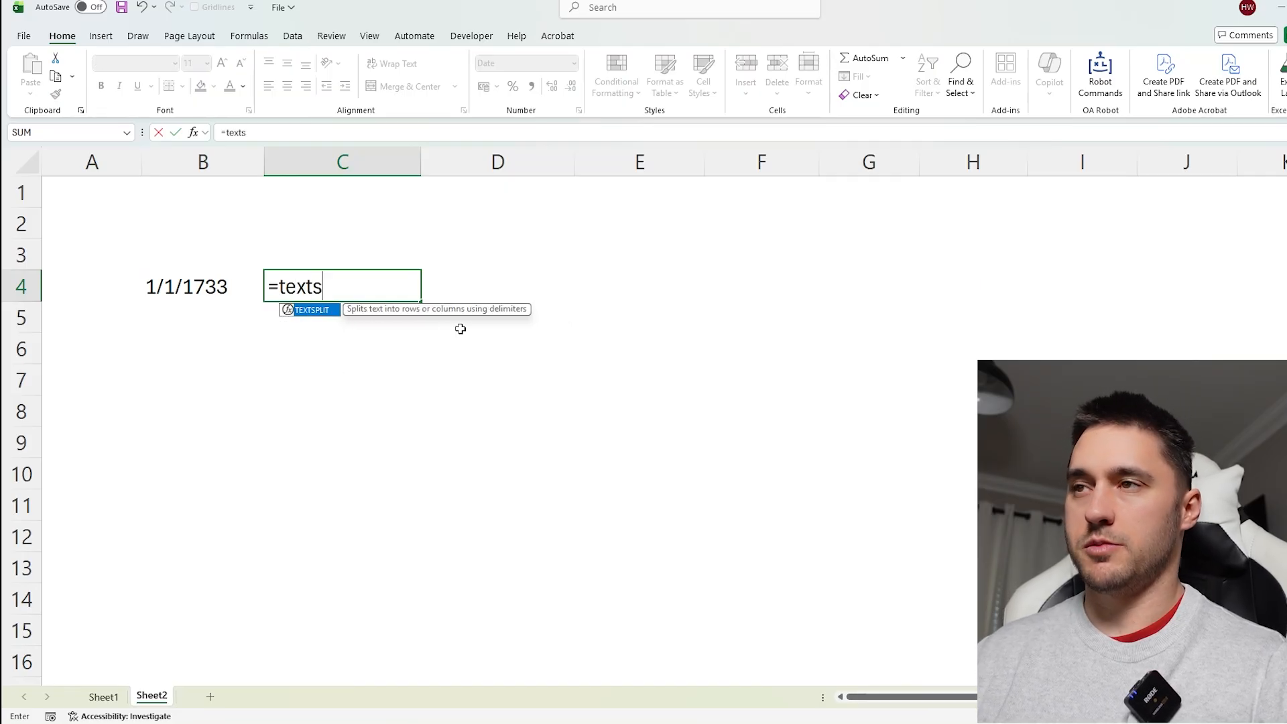
key("Tab")
left_click(196, 287)
type(",")
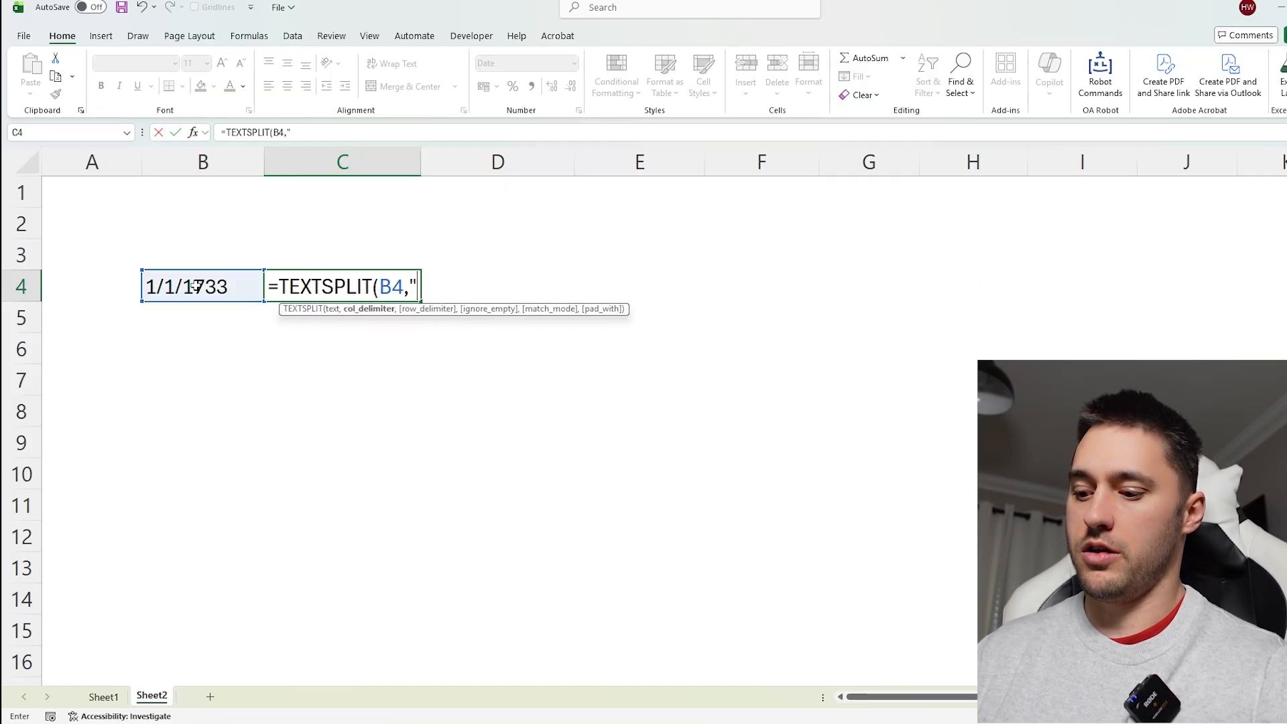
type("\"/\")")
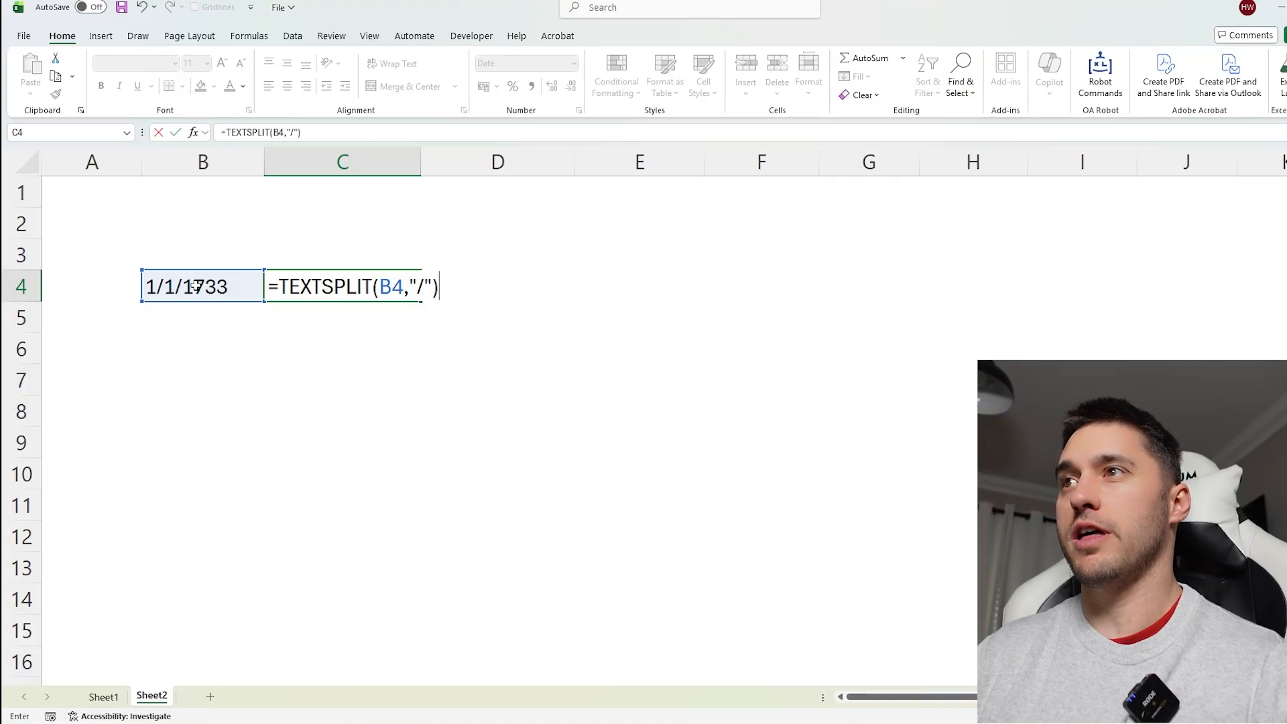
key("Return")
key("Up")
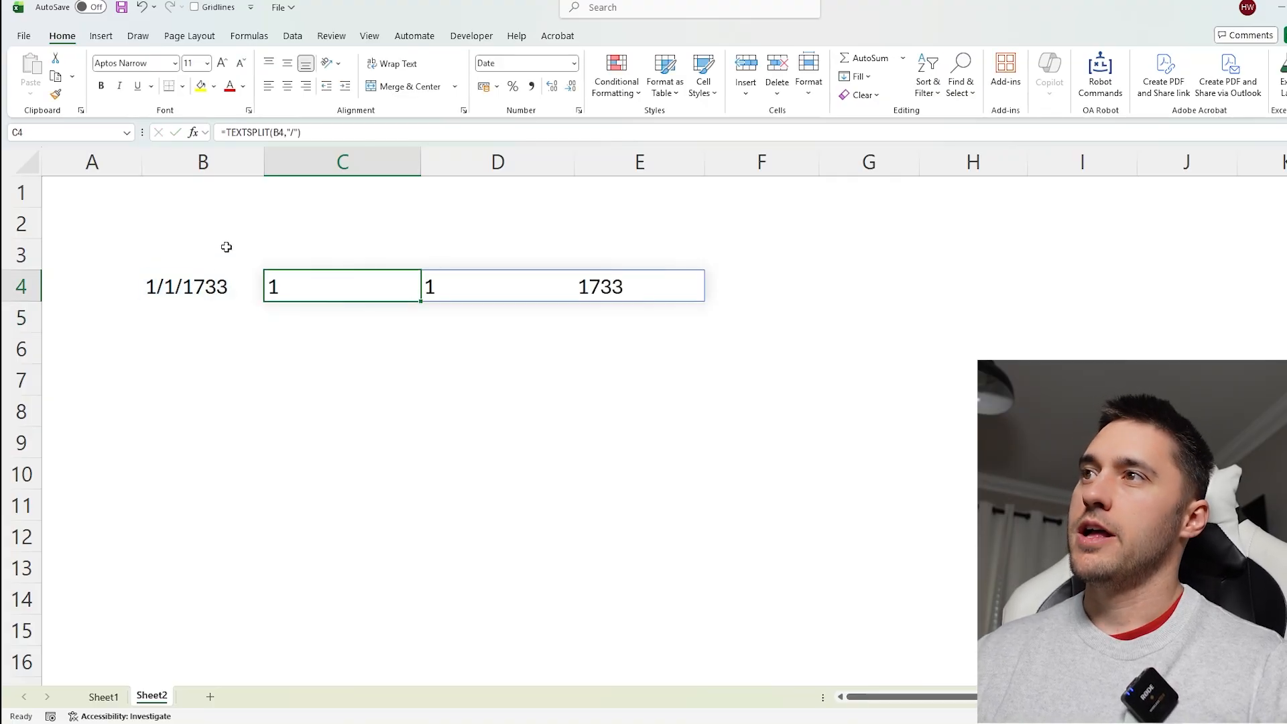
left_click(492, 295)
left_click(662, 277)
left_click(336, 288)
Build a valid date in C6 with =DATE(E4+1200,D4,C4), shifting the year forward by 1200, and check the formula.
left_click(342, 340)
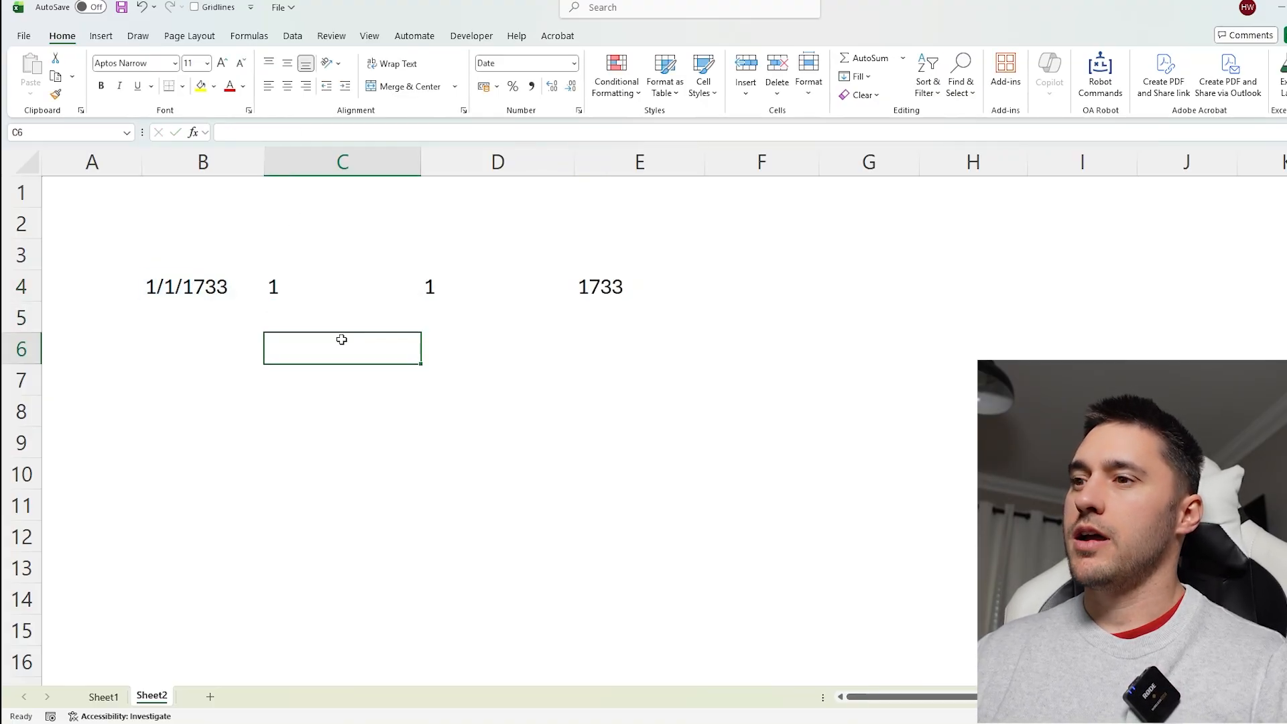
type("=date(")
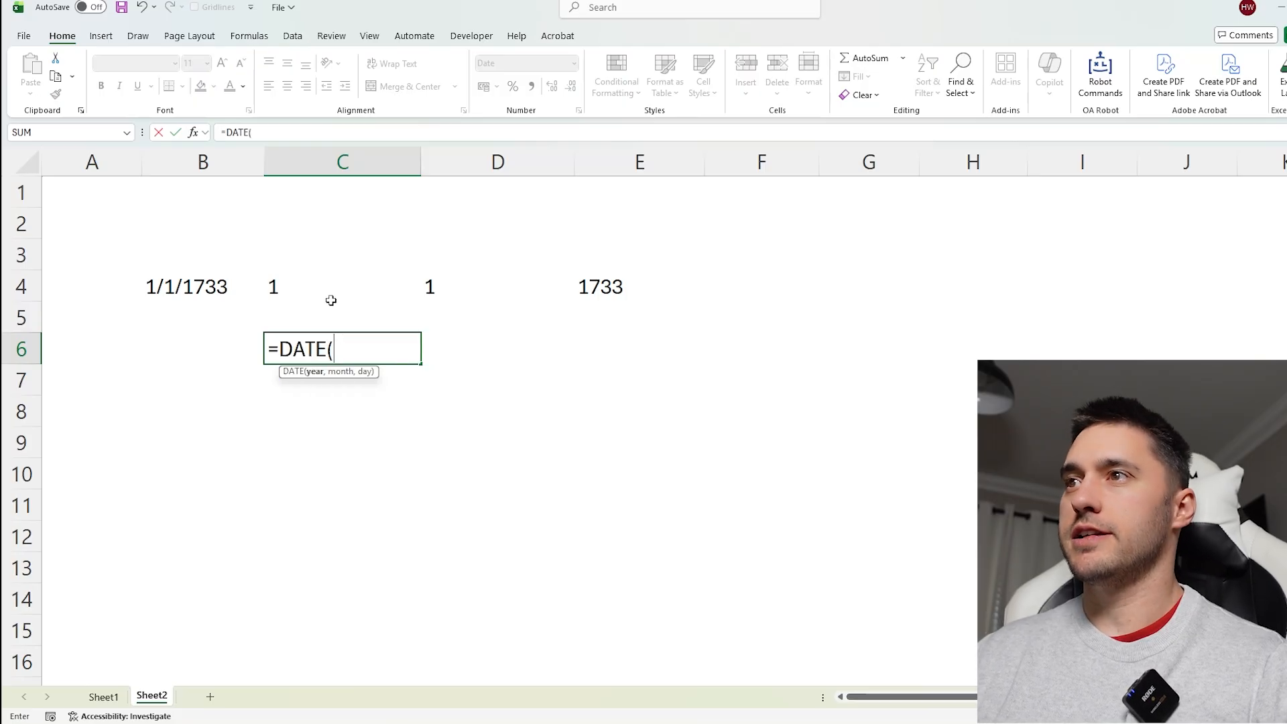
left_click(595, 286)
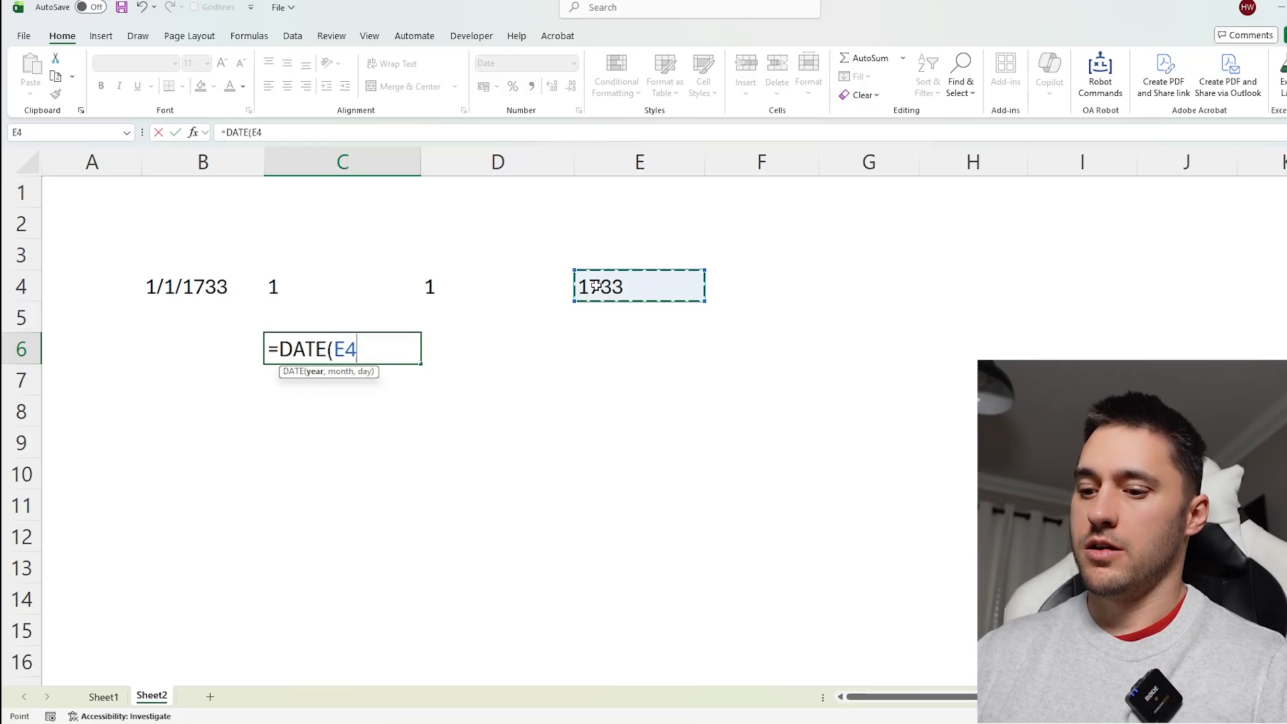
type("+1200")
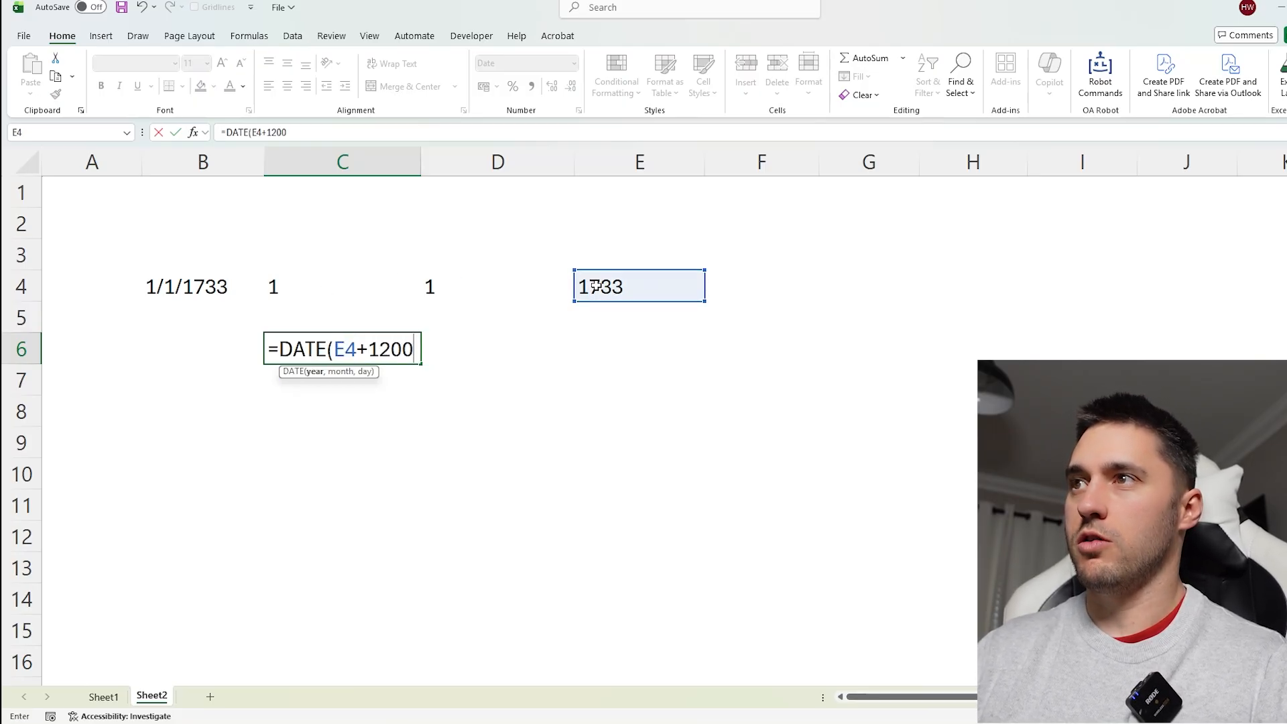
type(",")
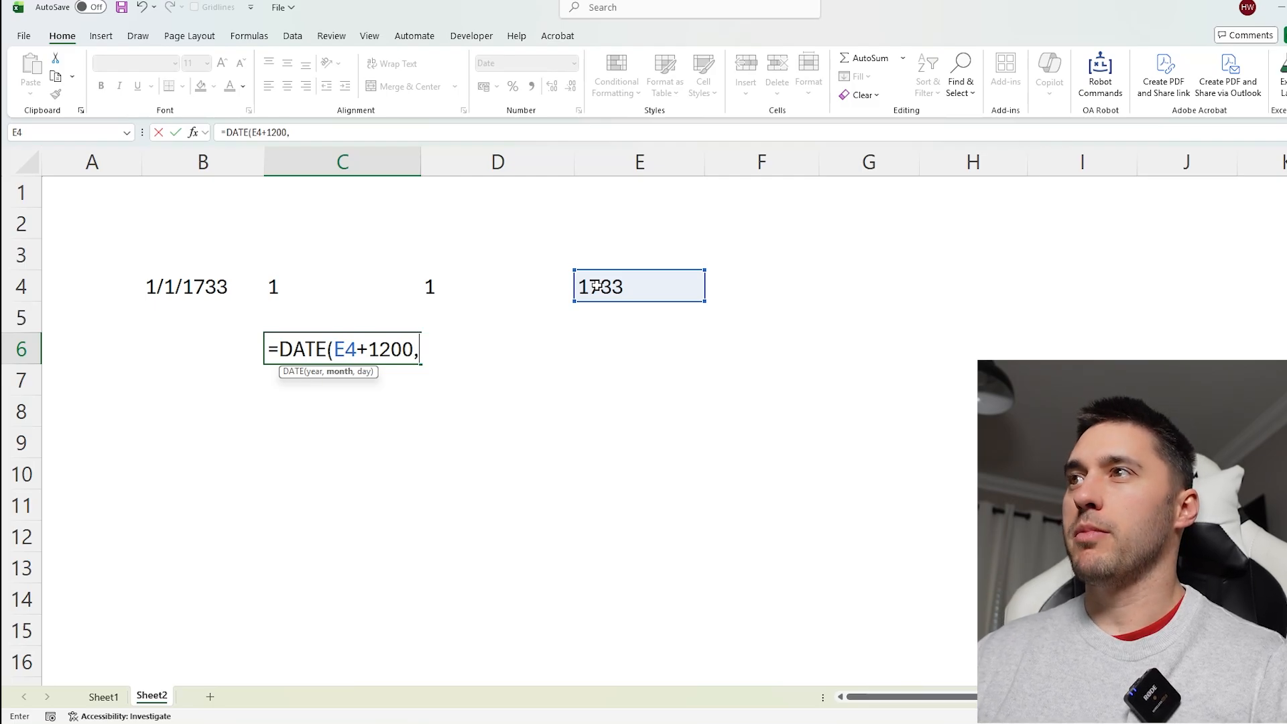
left_click(455, 284)
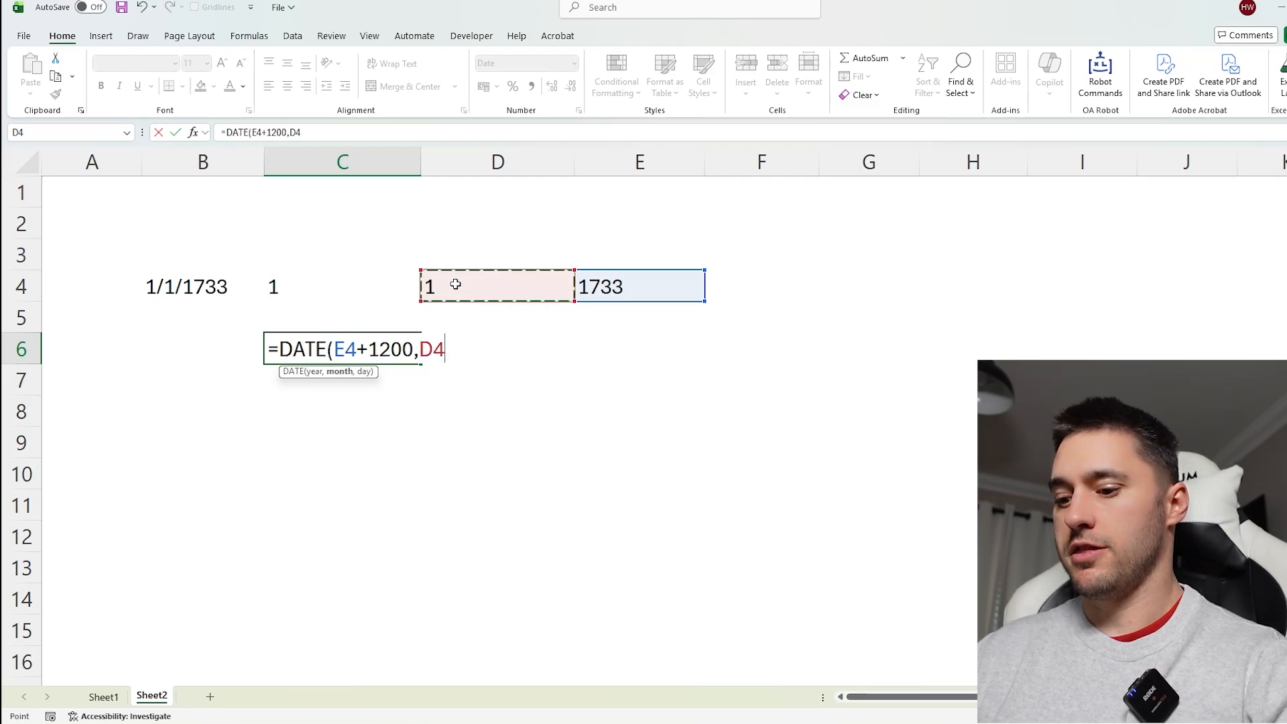
type(",")
left_click(336, 285)
key("Return")
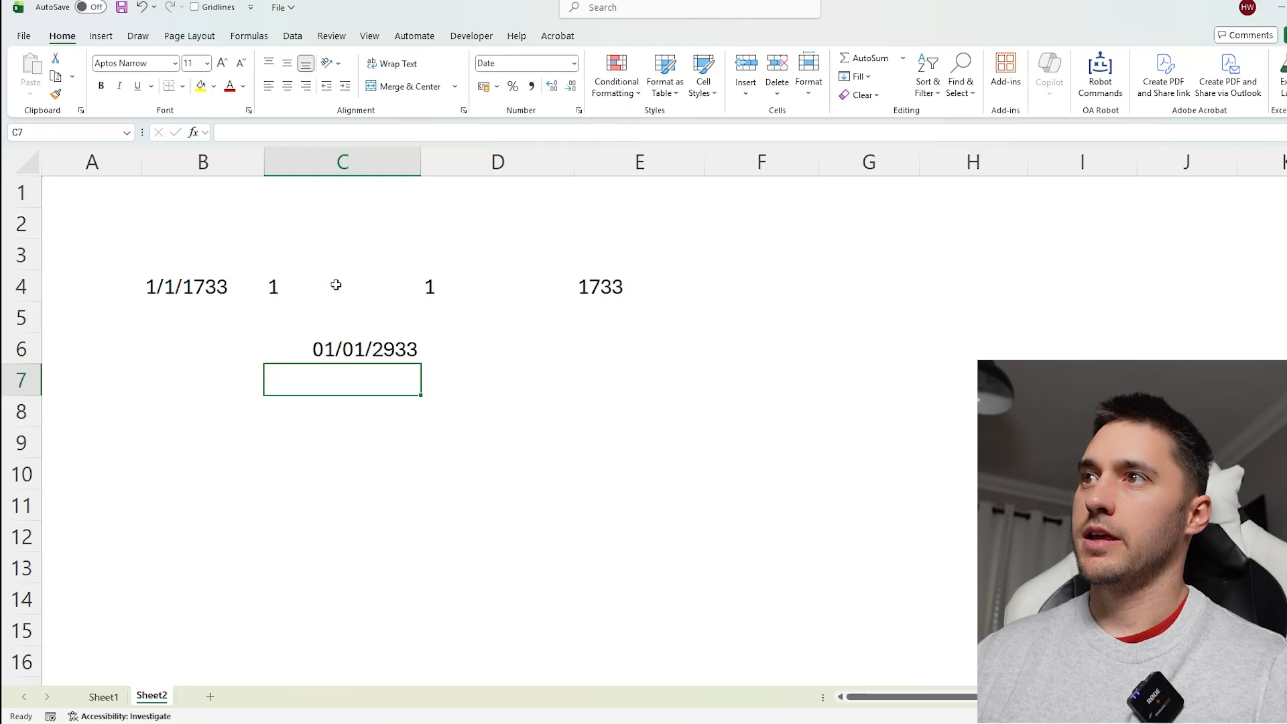
left_click(373, 339)
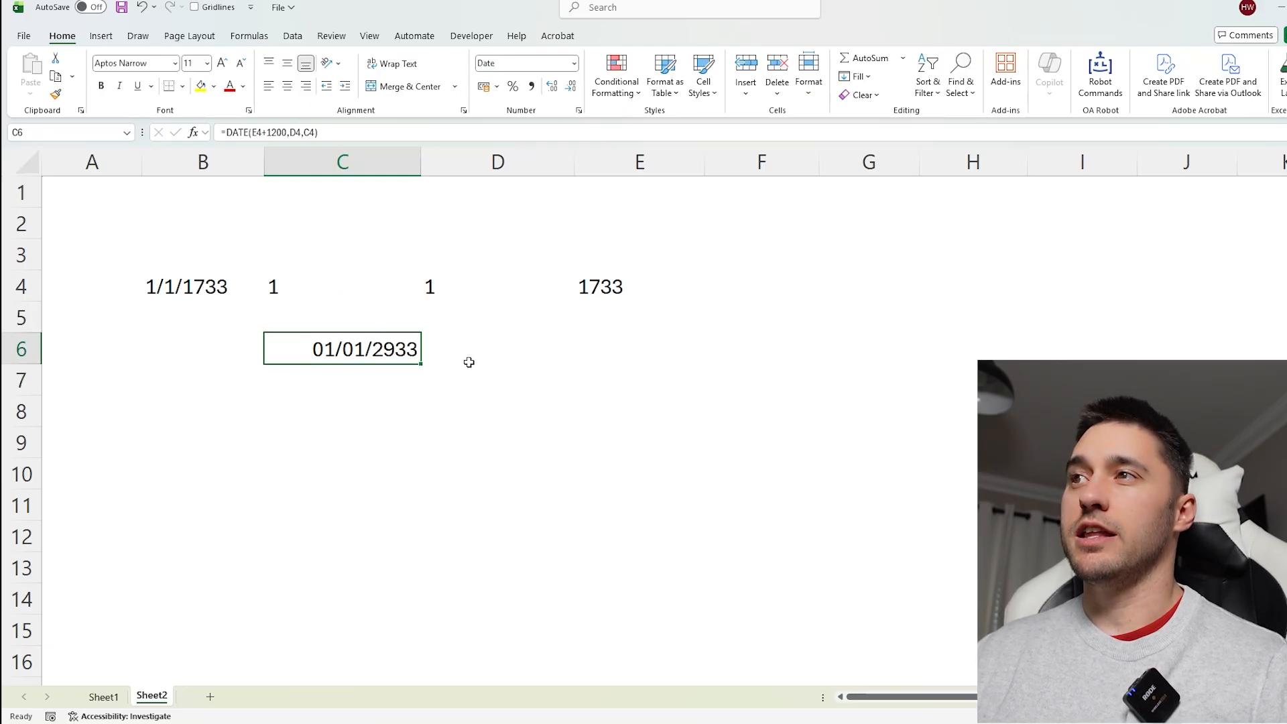
left_click(523, 401)
left_click(529, 348)
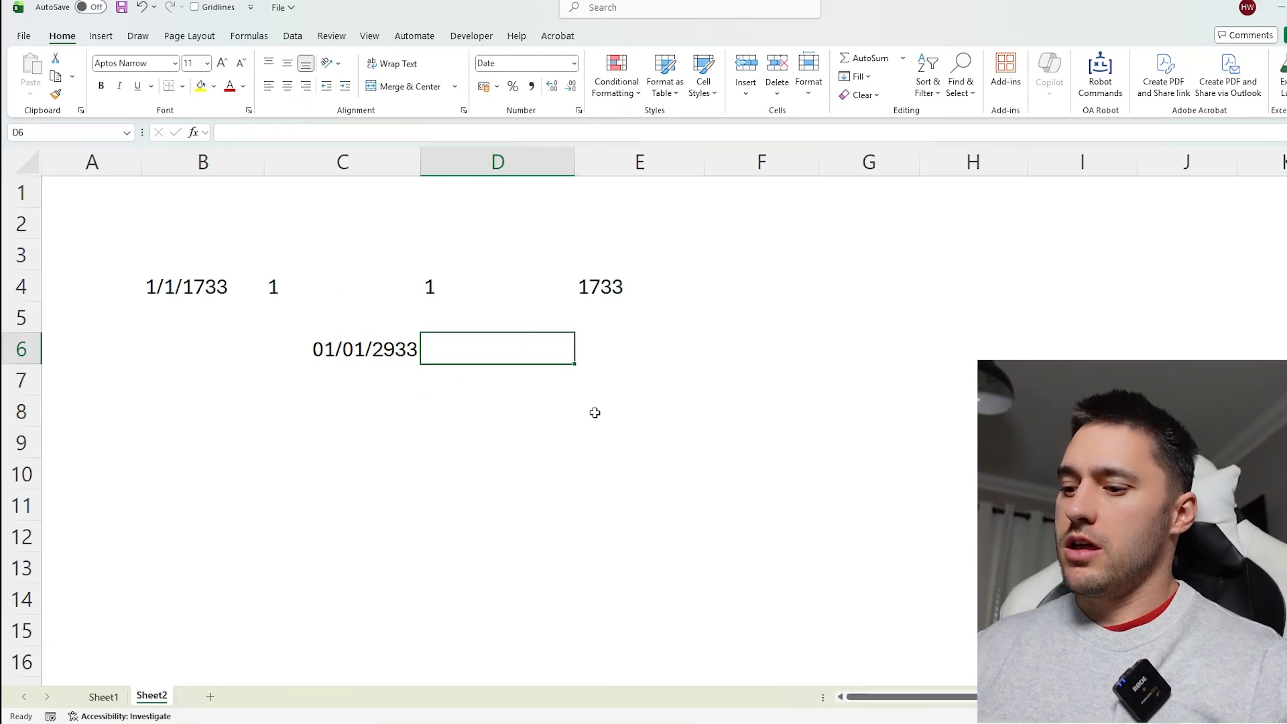
Add ten days to the shifted date with =C6+10 in D6.
type("=")
key("Left")
type("+1")
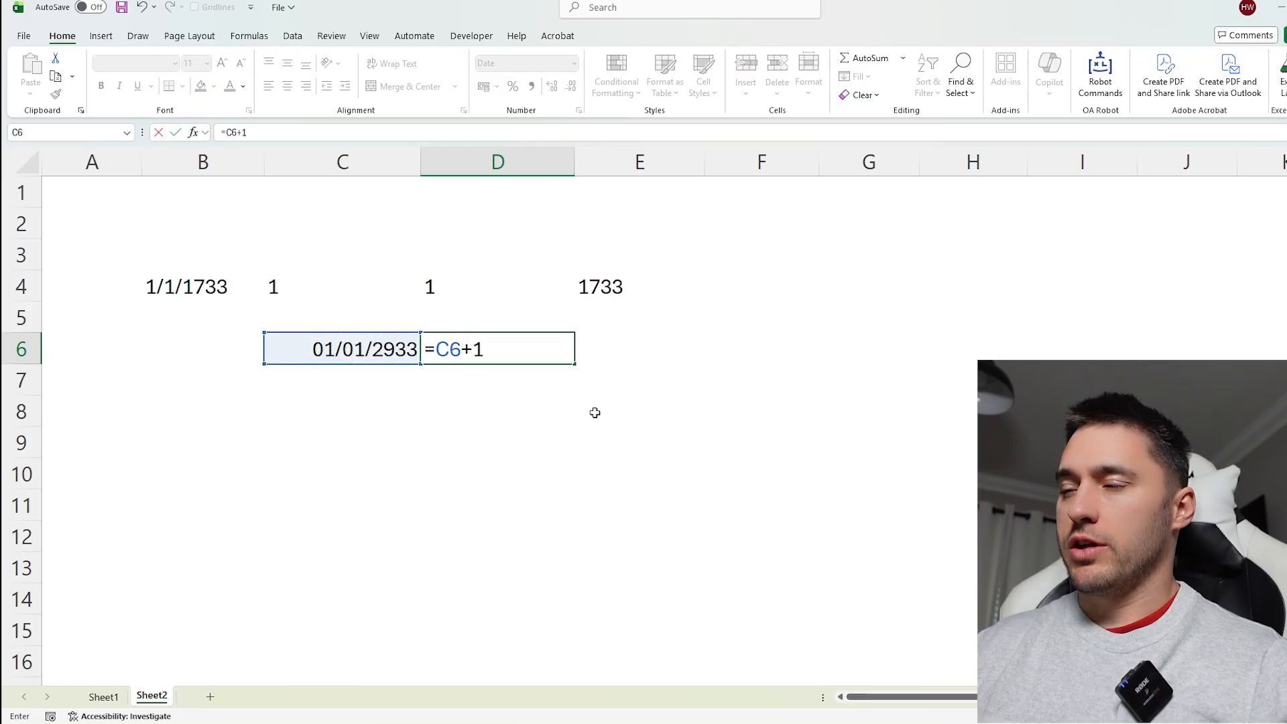
key("Return")
left_click(529, 352)
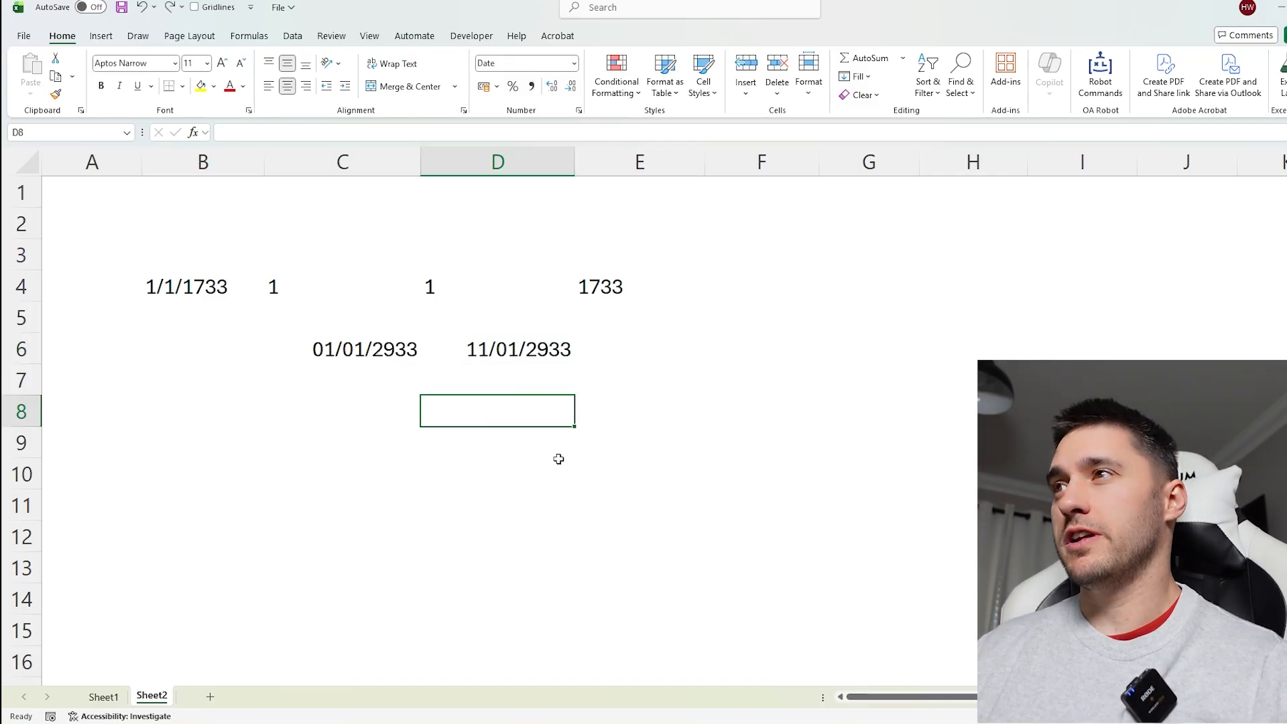
Convert the D6 result to text by changing its formula to =TEXT(C6+10,"dd/mm/yyyy").
left_click(507, 350)
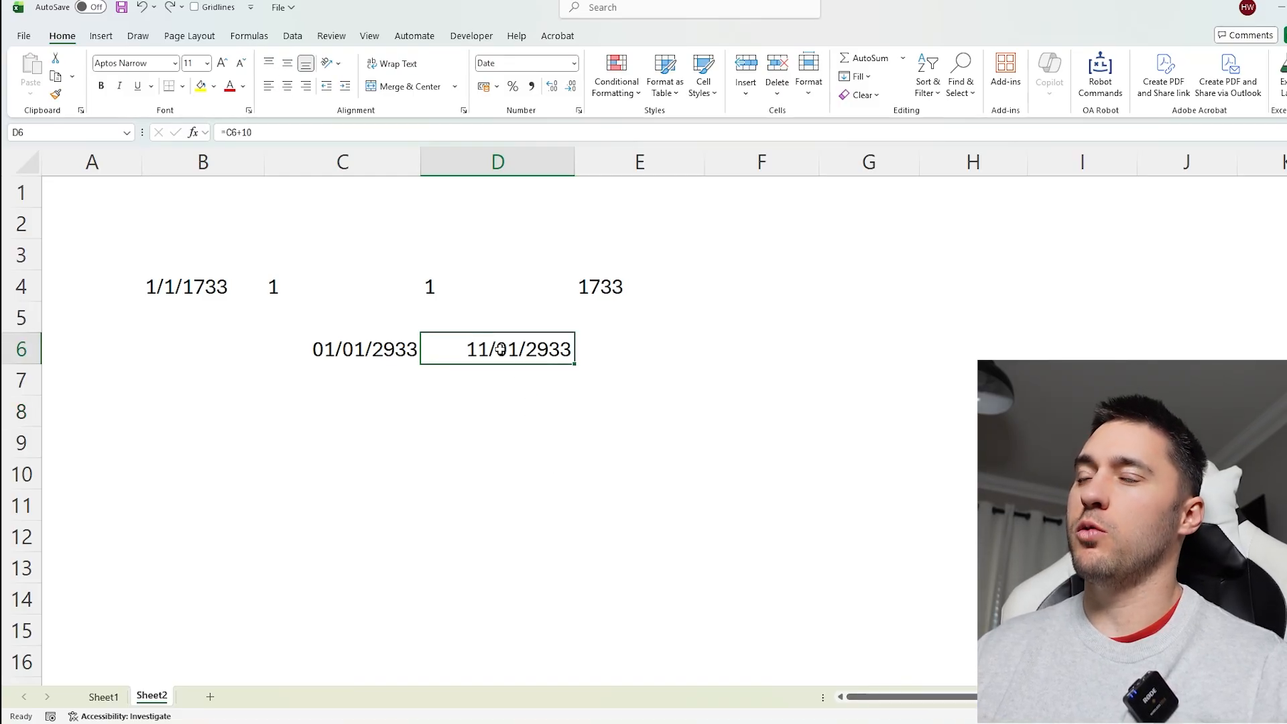
left_click(228, 132)
type("text")
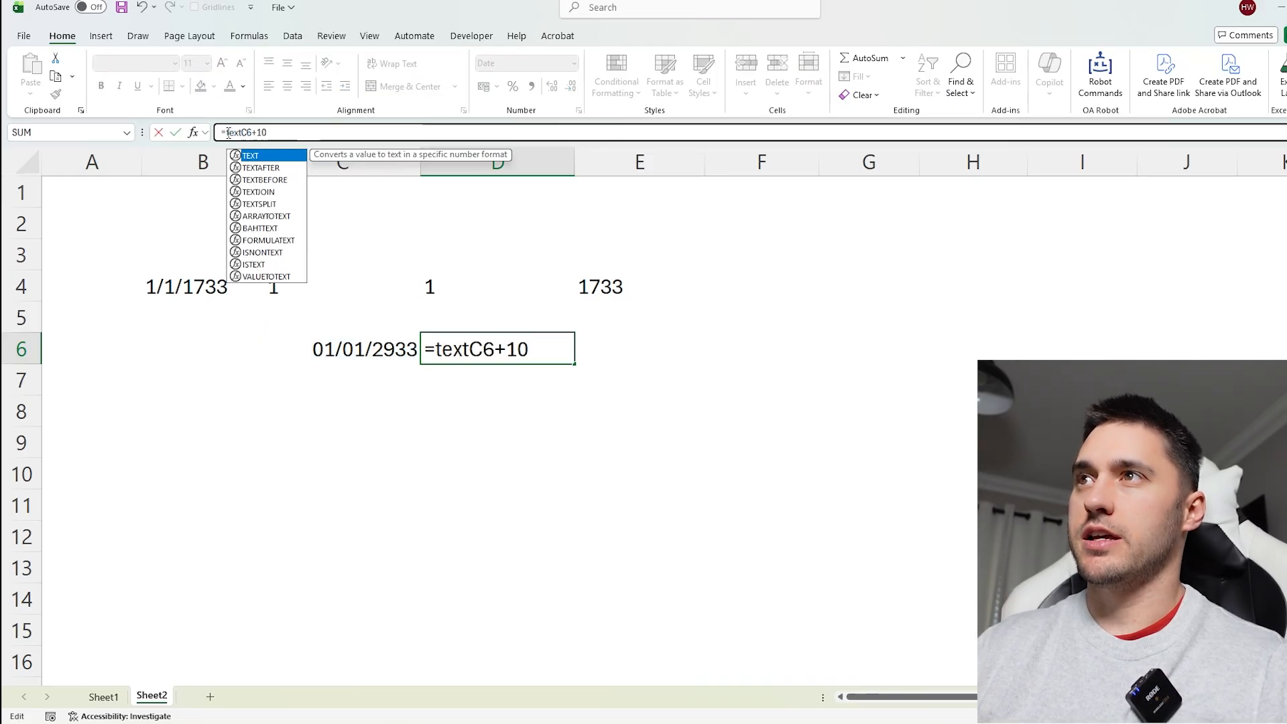
key("Tab")
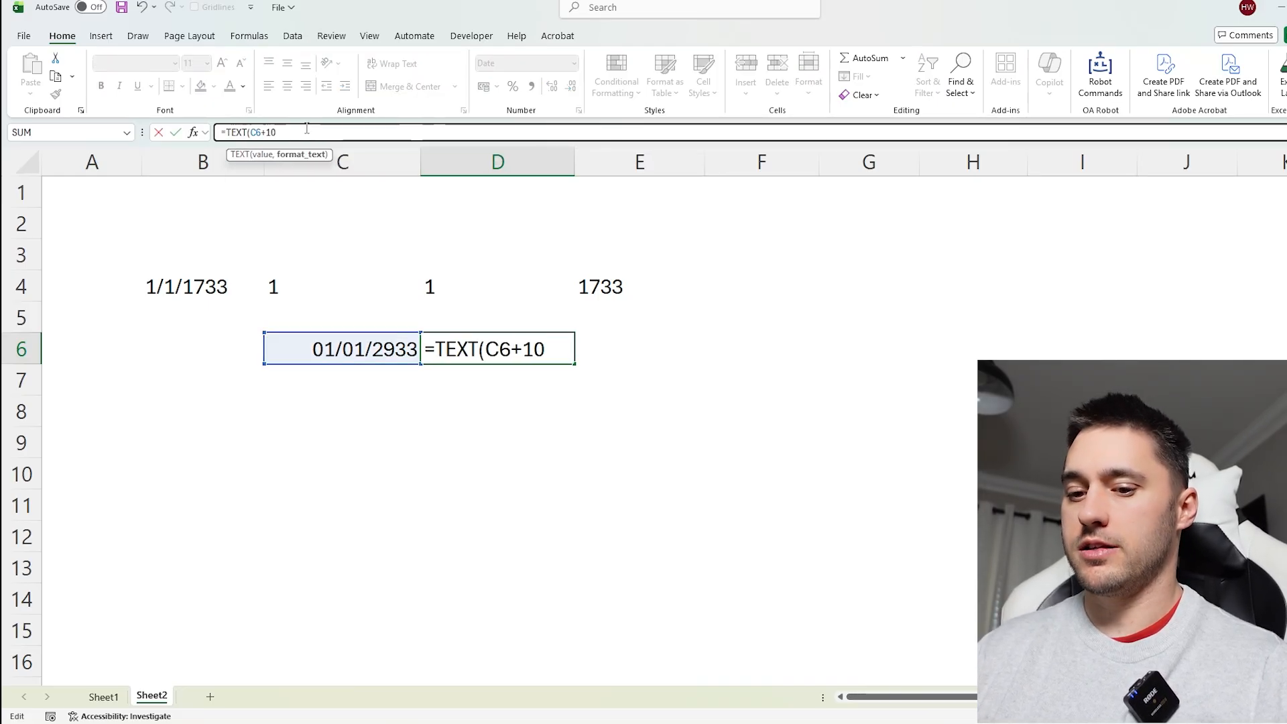
type(",\"d")
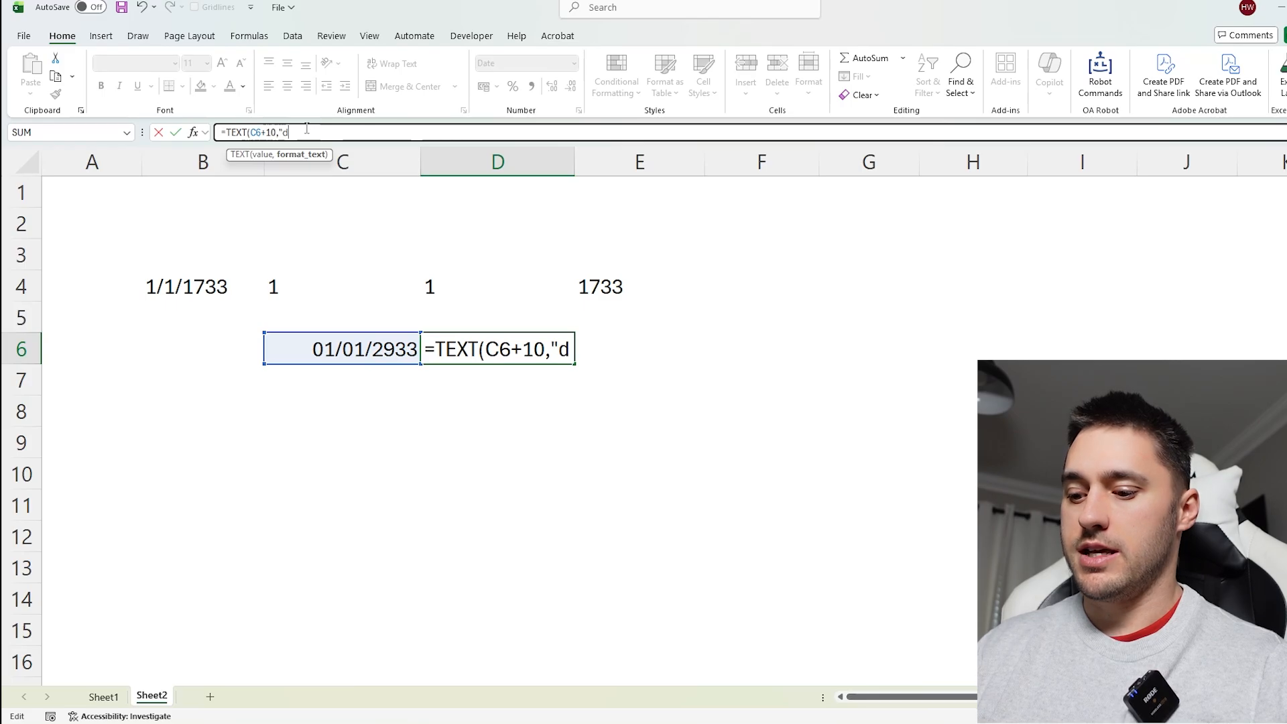
type("d/mm")
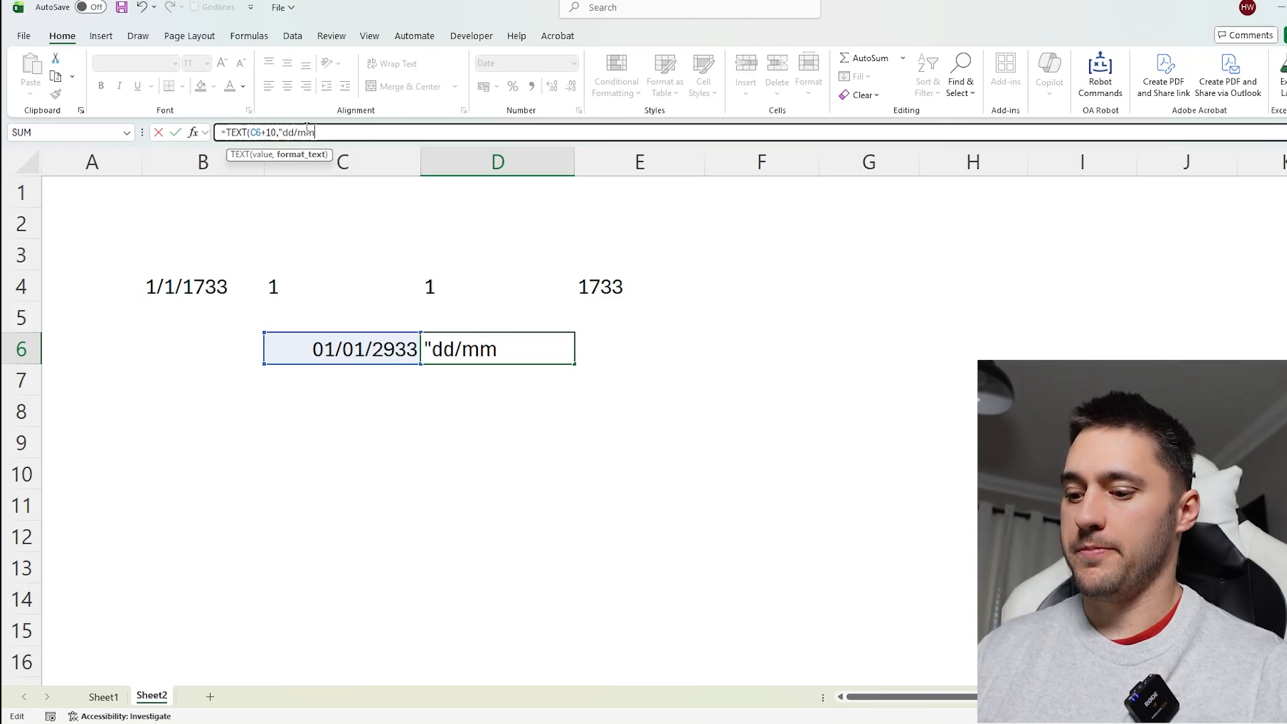
type("/yyyy")
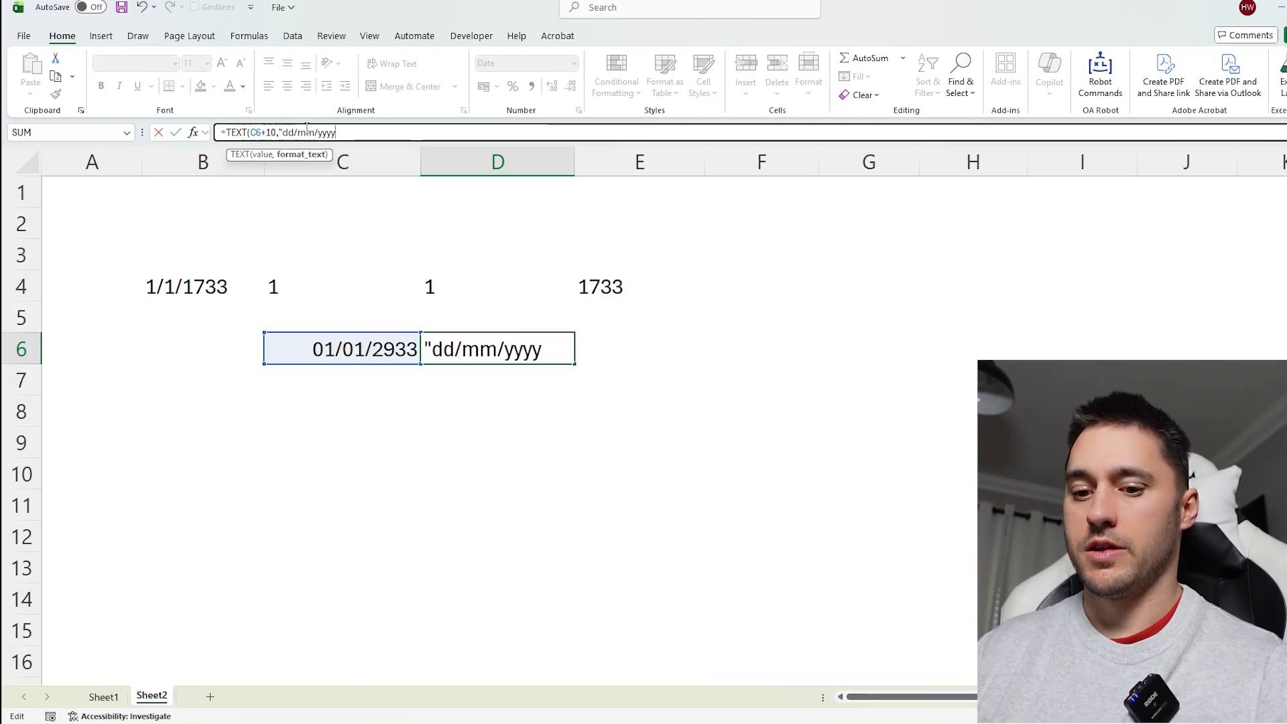
type("\")")
key("Return")
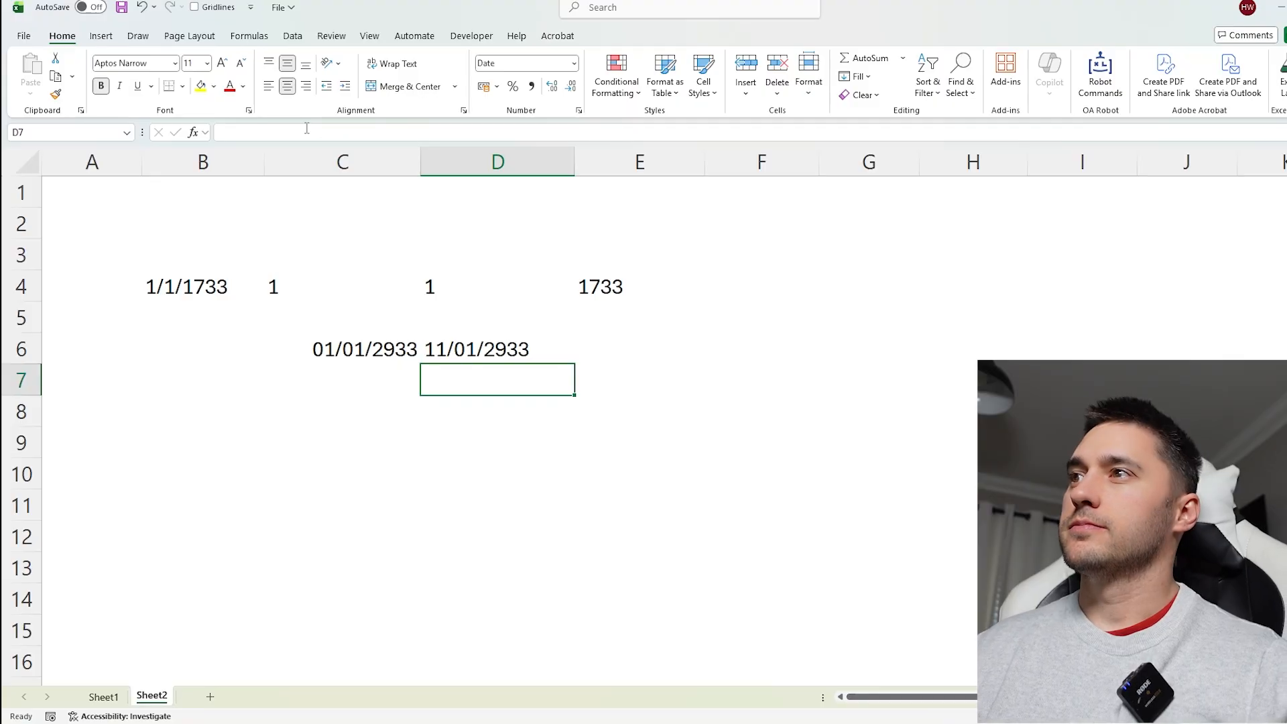
Extract the day and month part of the text date with =LEFT(D6,6) in D8.
left_click(463, 349)
left_click(481, 399)
type("=left")
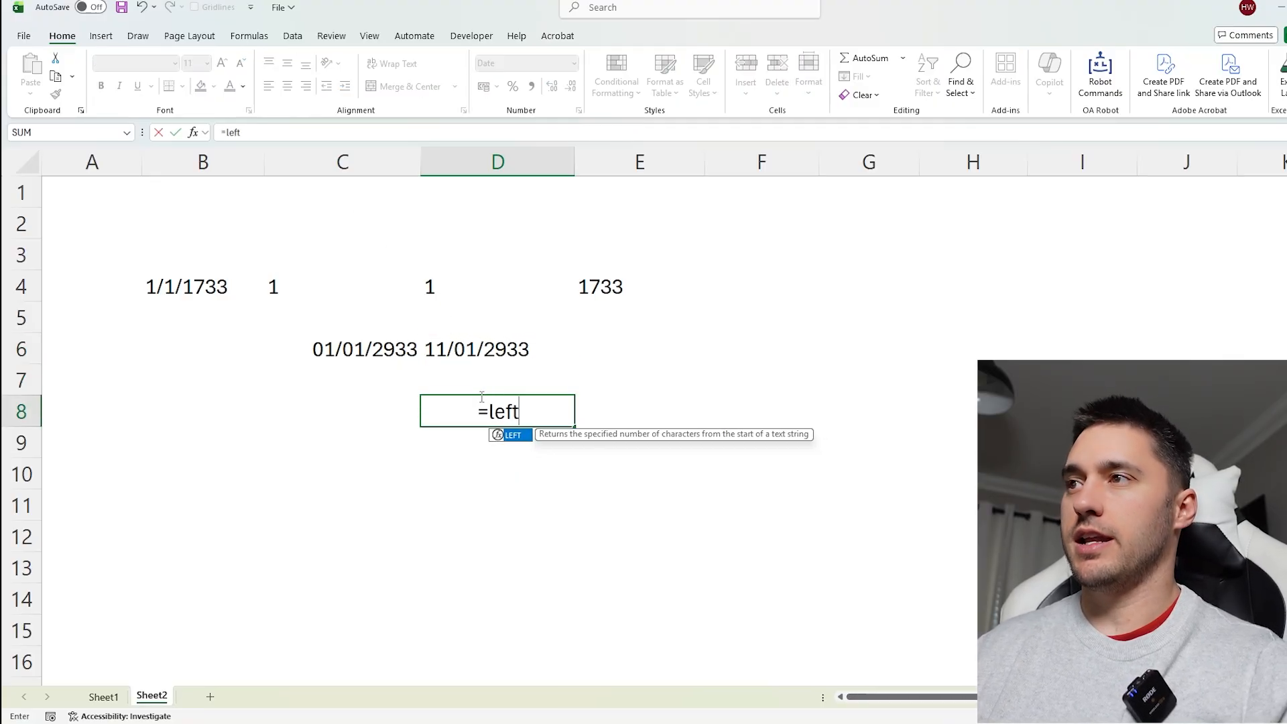
key("Tab")
left_click(482, 358)
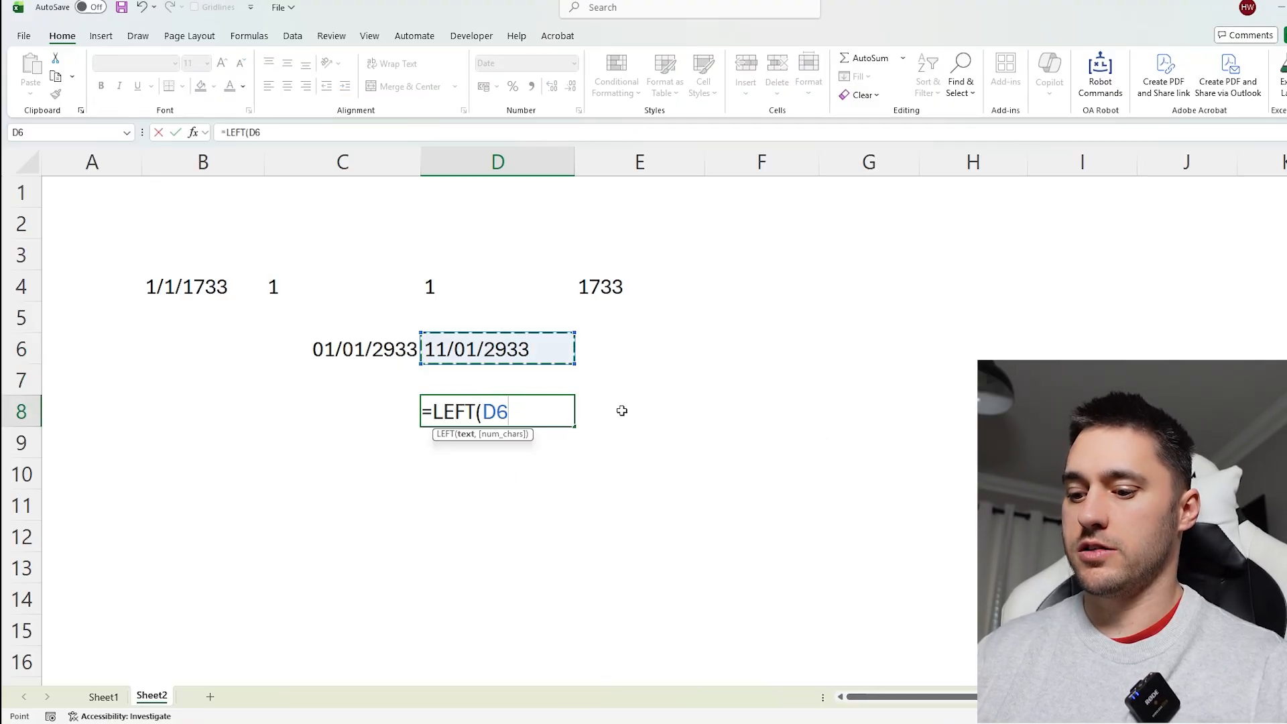
type(",6")
key("Return")
Extend the D8 formula to =LEFT(D6,6)&(RIGHT(D6,4)-1200) to restore the original century, and compare the result with B4.
left_click(513, 411)
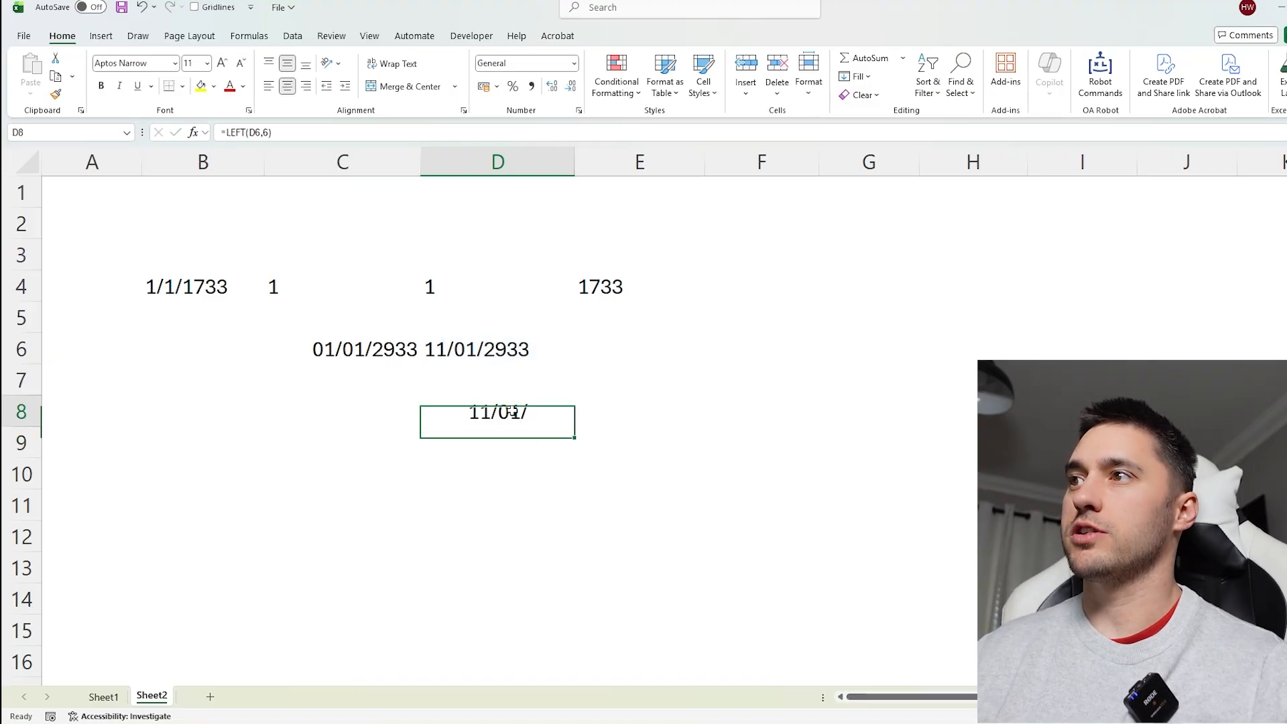
left_click(415, 134)
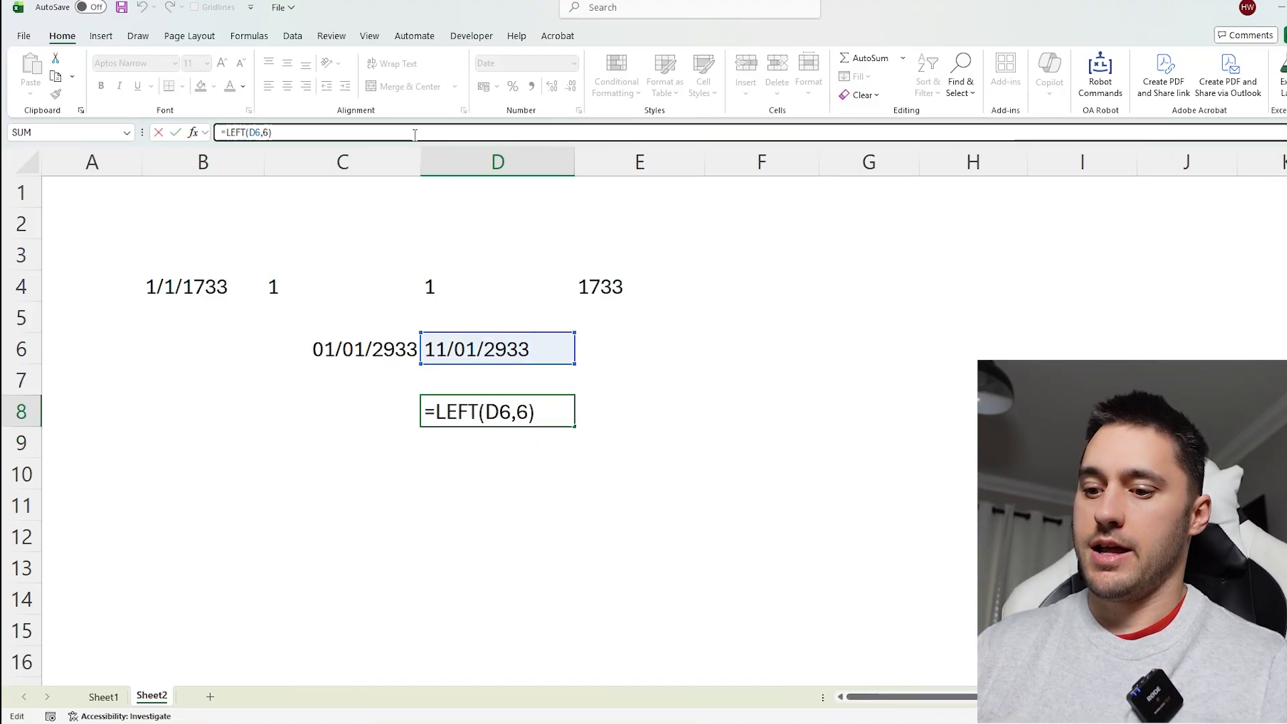
type("&right")
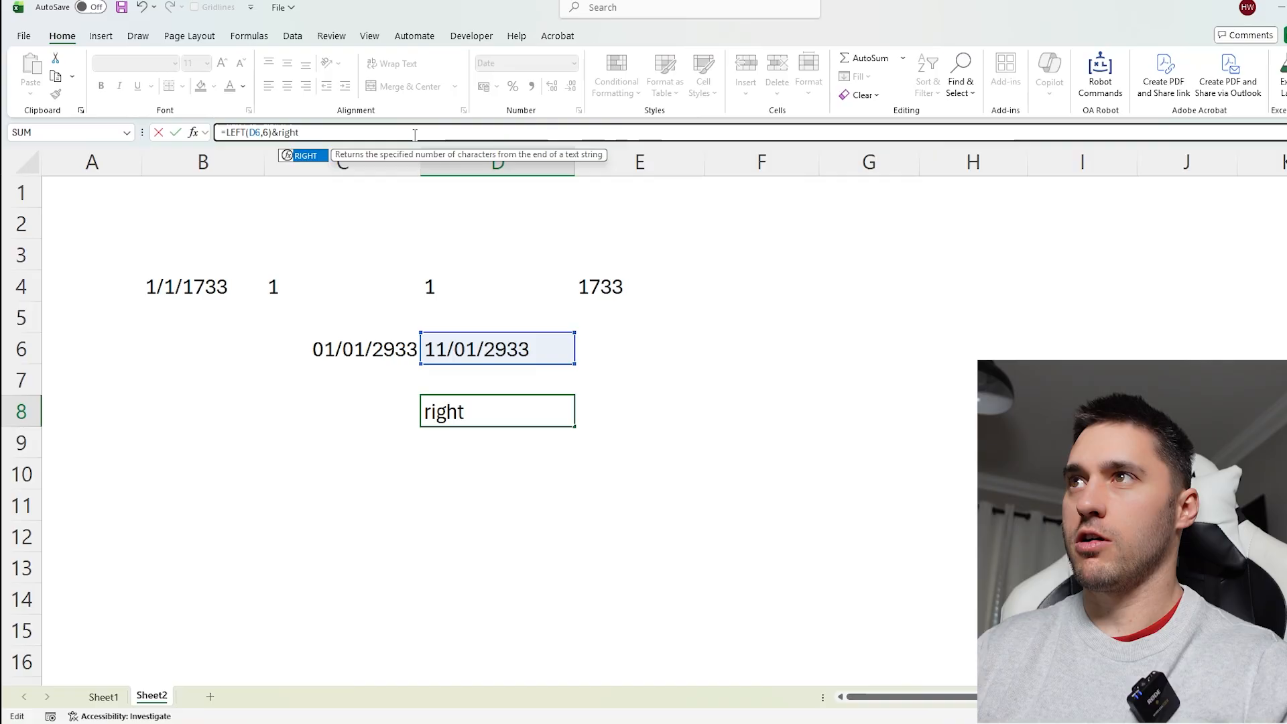
key("Tab")
left_click(483, 351)
type(",")
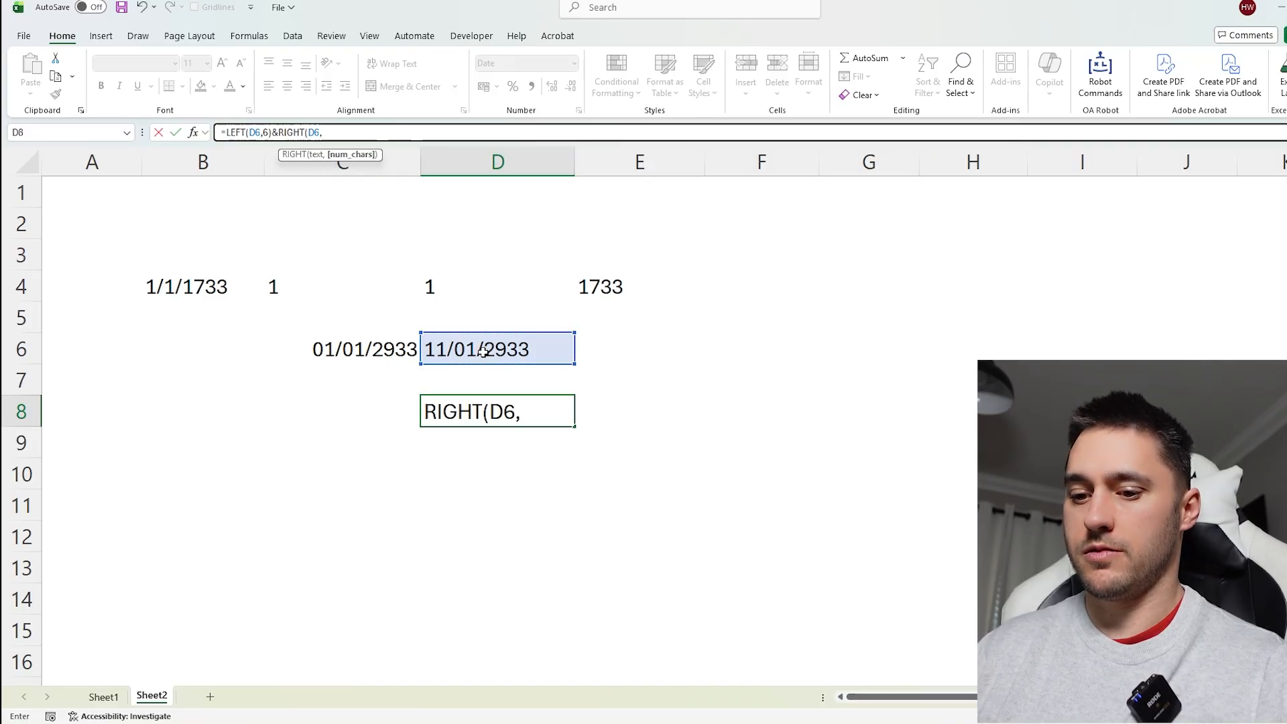
type("4)-120")
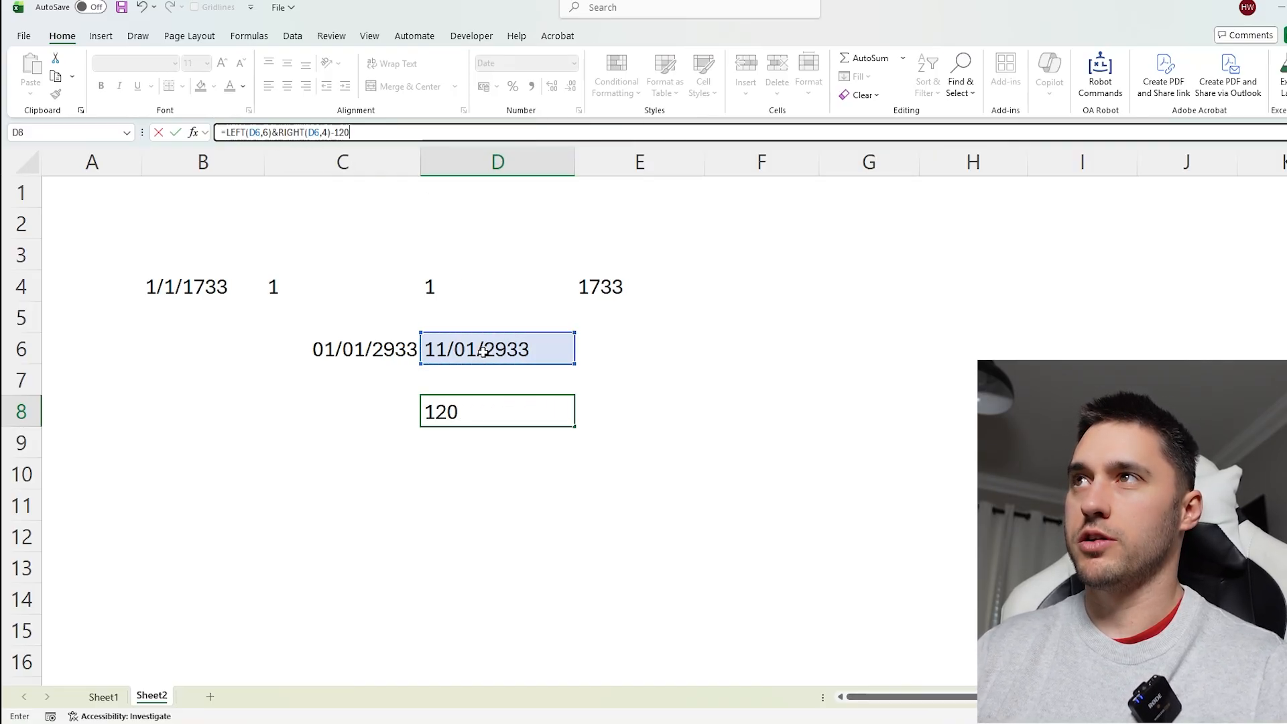
type("0)")
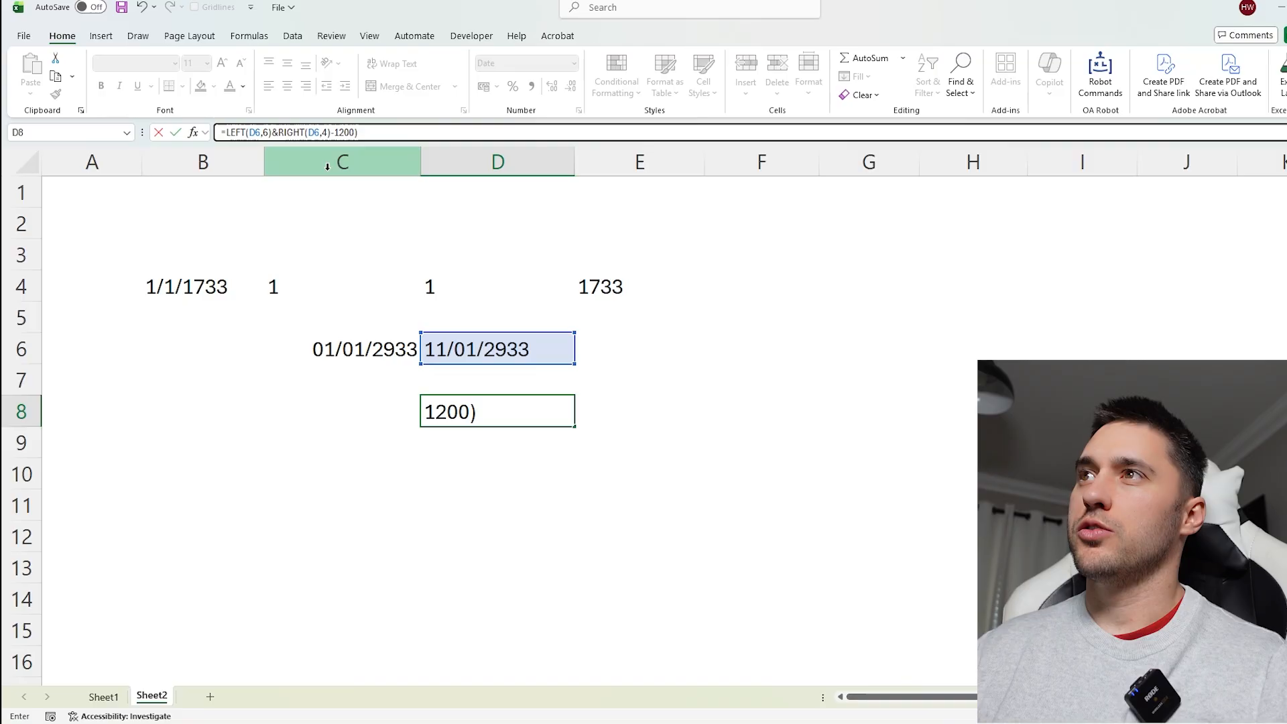
left_click(280, 132)
type("(")
key("Return")
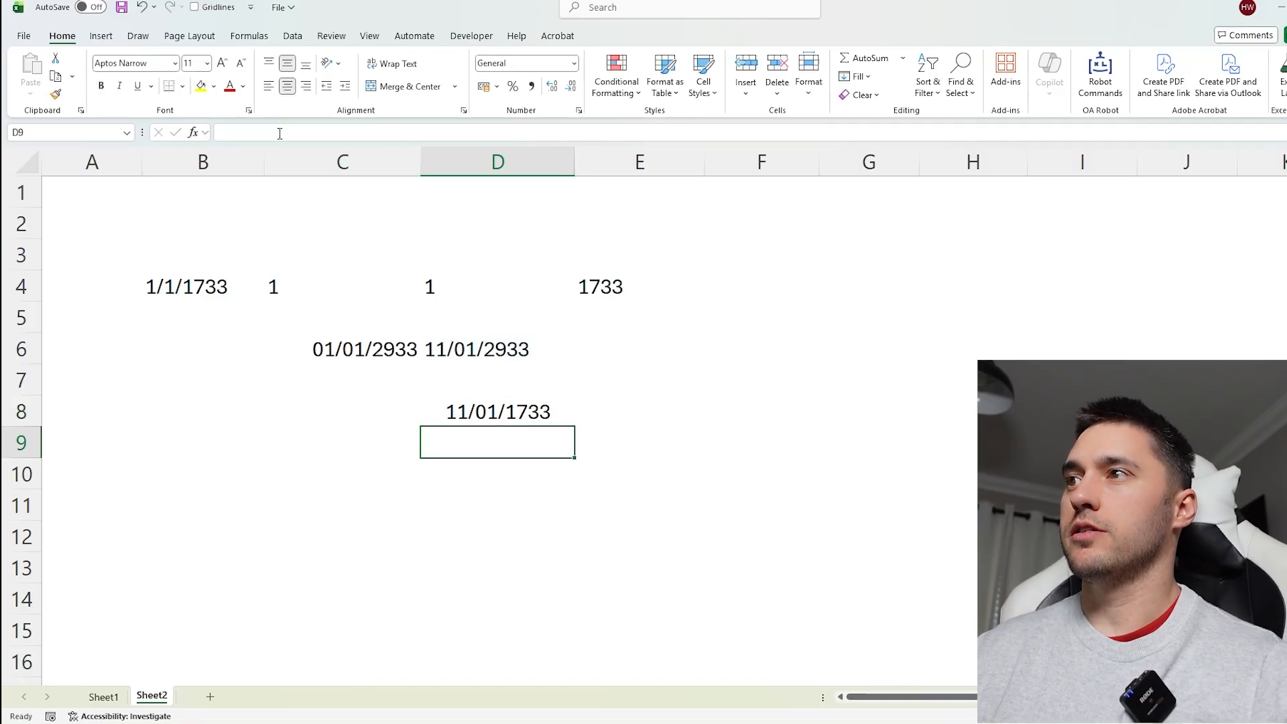
left_click(502, 421)
left_click(201, 289)
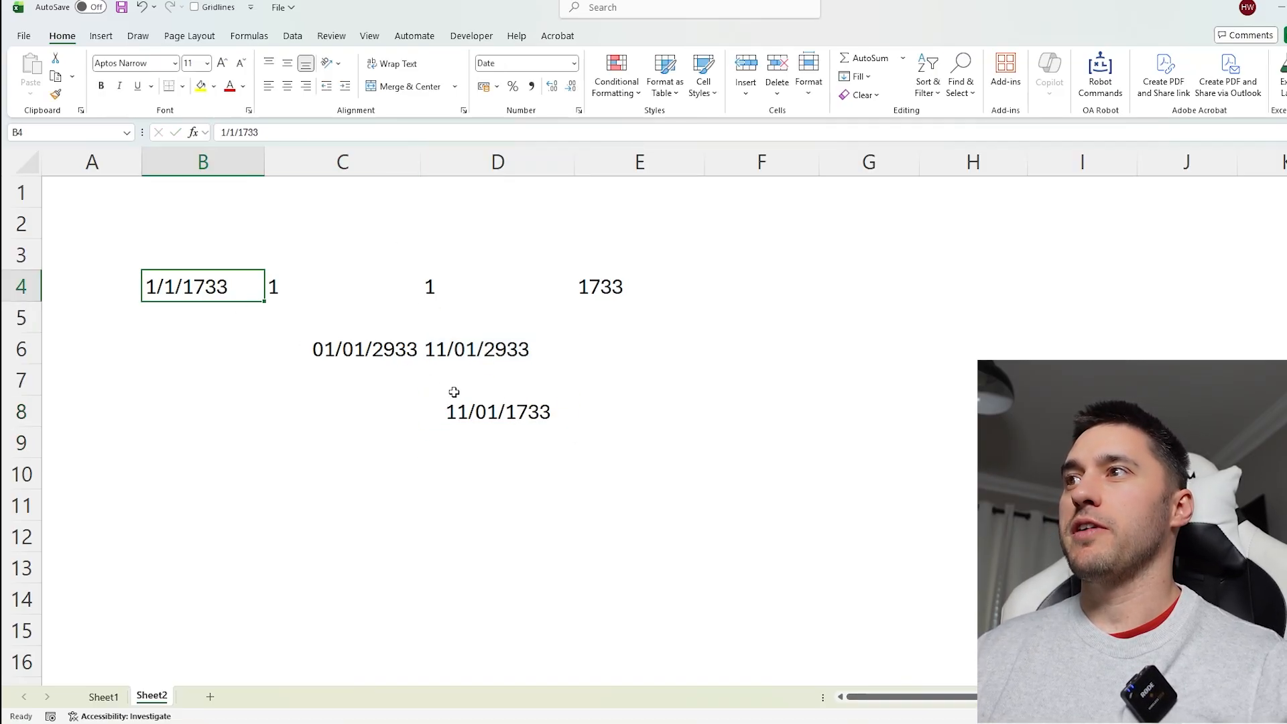
left_click(507, 412)
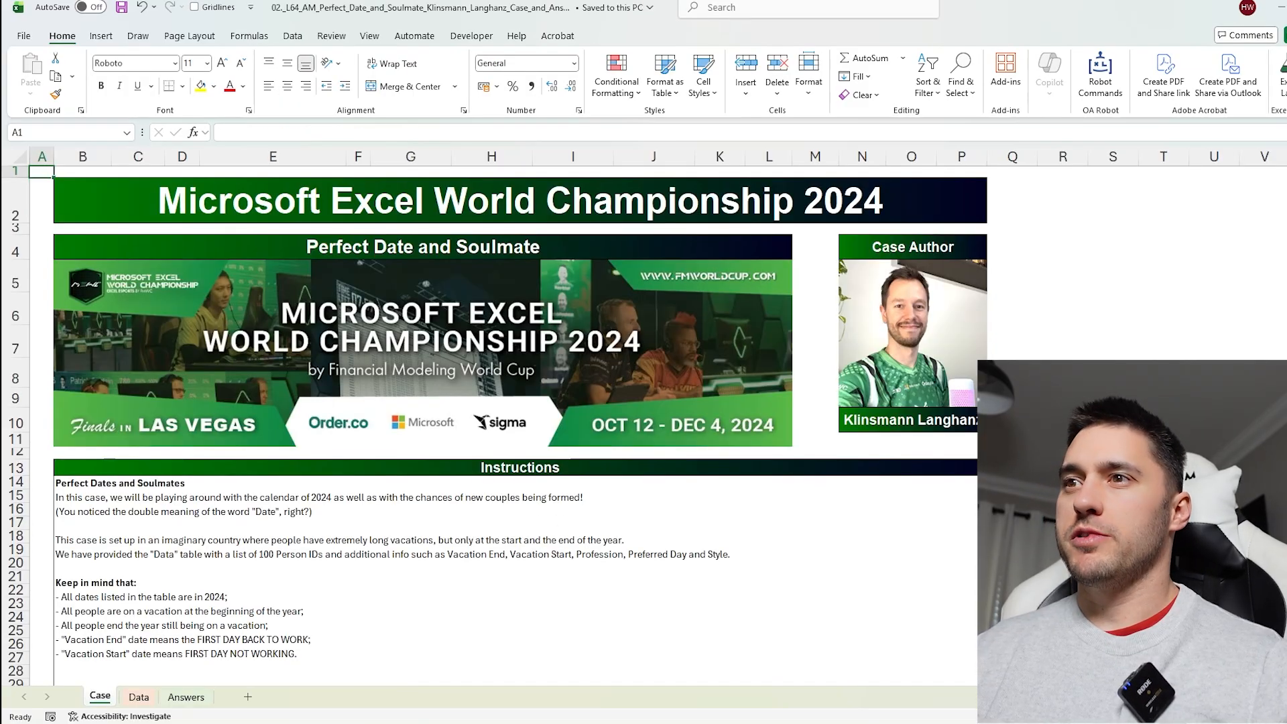
Look through the championship case's bonus questions and the Level 1 question about the day number of given dates.
scroll(894, 464, "up", 1)
scroll(894, 464, "down", 12)
scroll(817, 481, "up", 5)
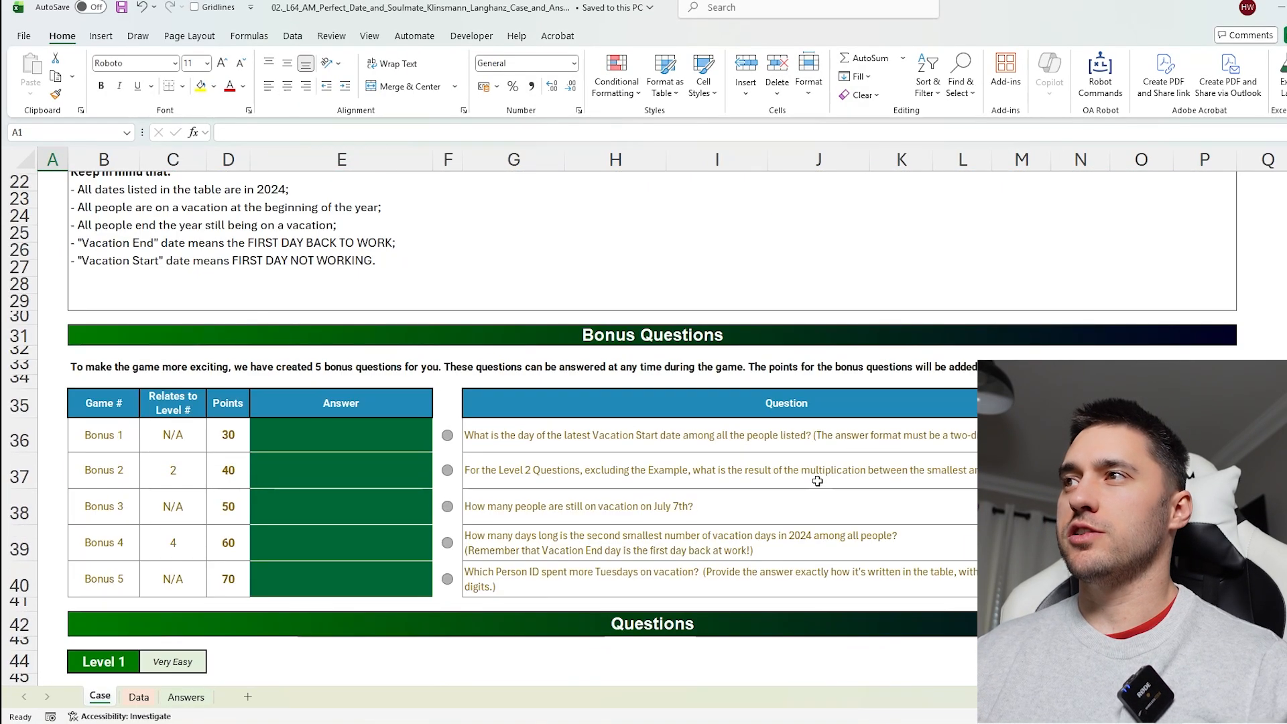
scroll(817, 481, "down", 3)
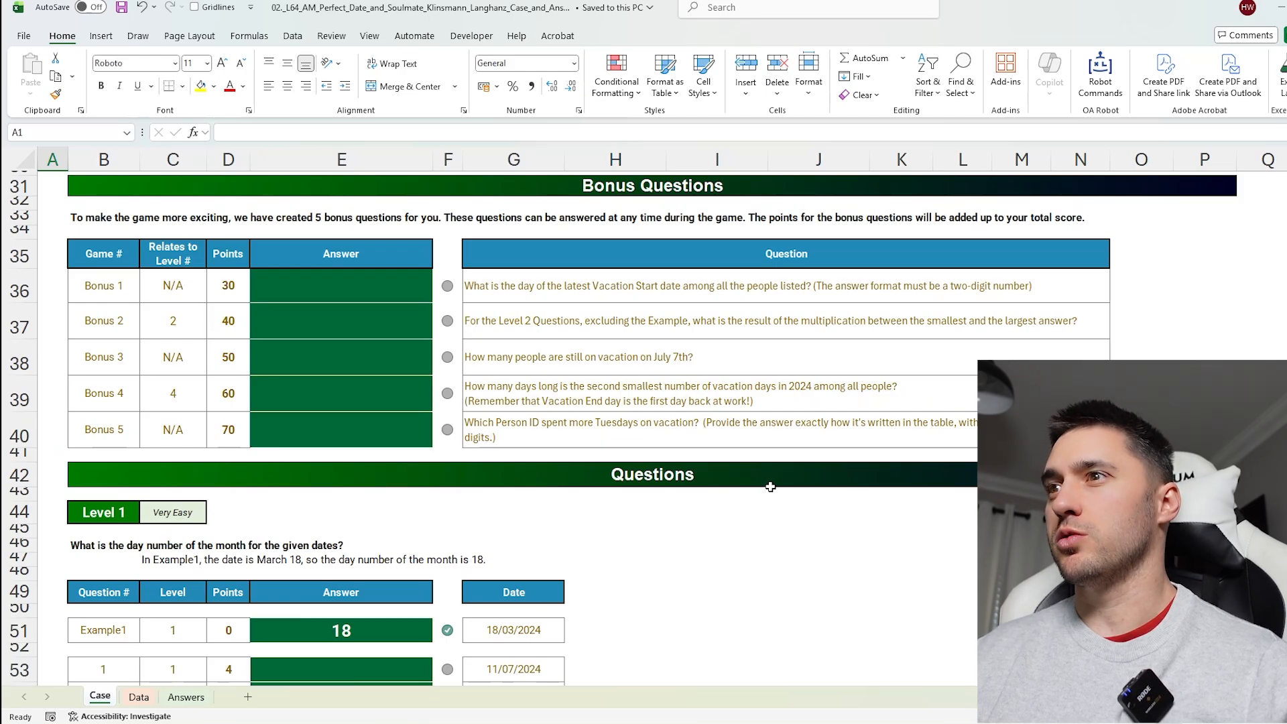
scroll(770, 487, "down", 3)
left_click(664, 504)
scroll(664, 504, "down", 1)
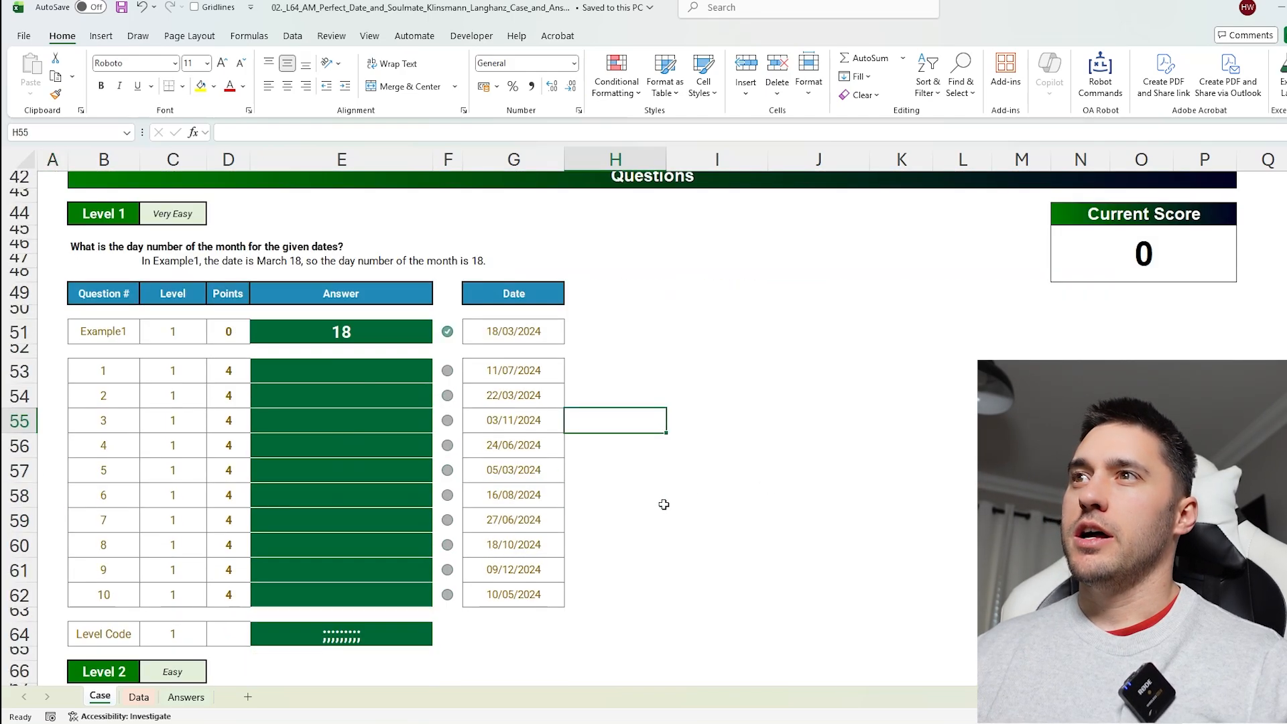
left_click(90, 248)
left_click(356, 370)
left_click(488, 372)
Answer all ten Level 1 questions from E53 with the single formula =DAY(G53:G62).
left_click(335, 376)
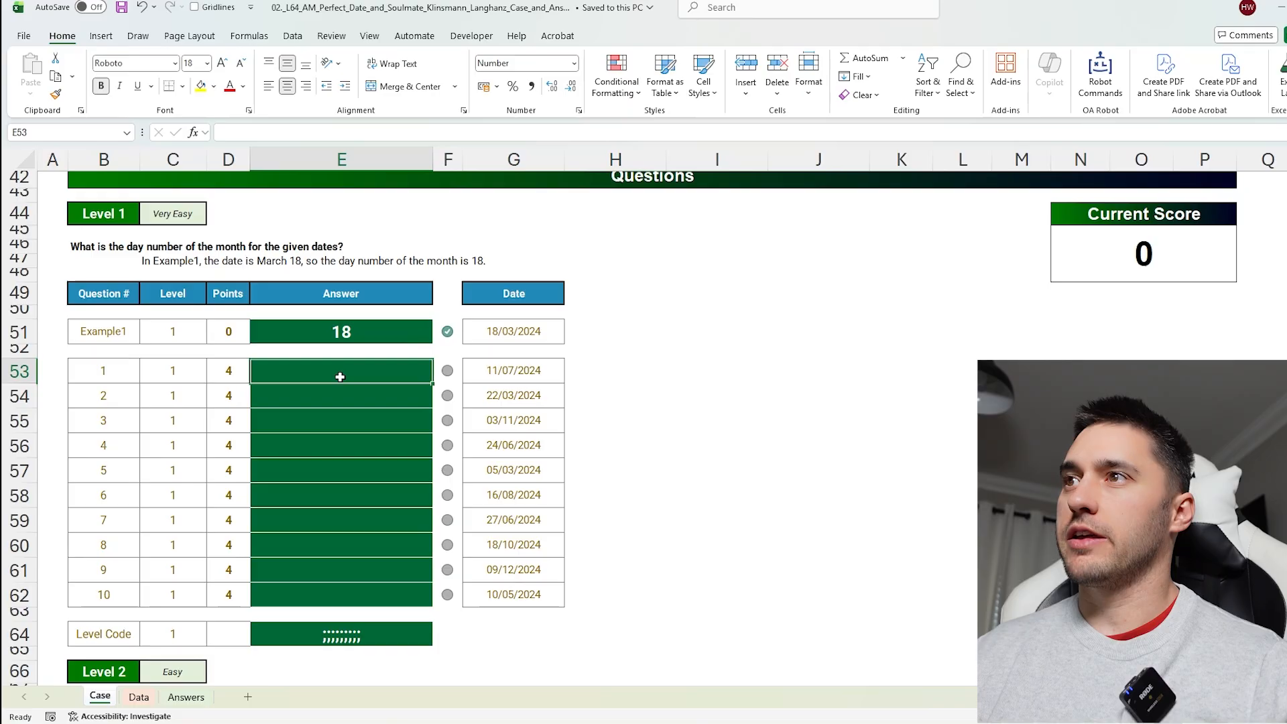
type("=da")
key("Tab")
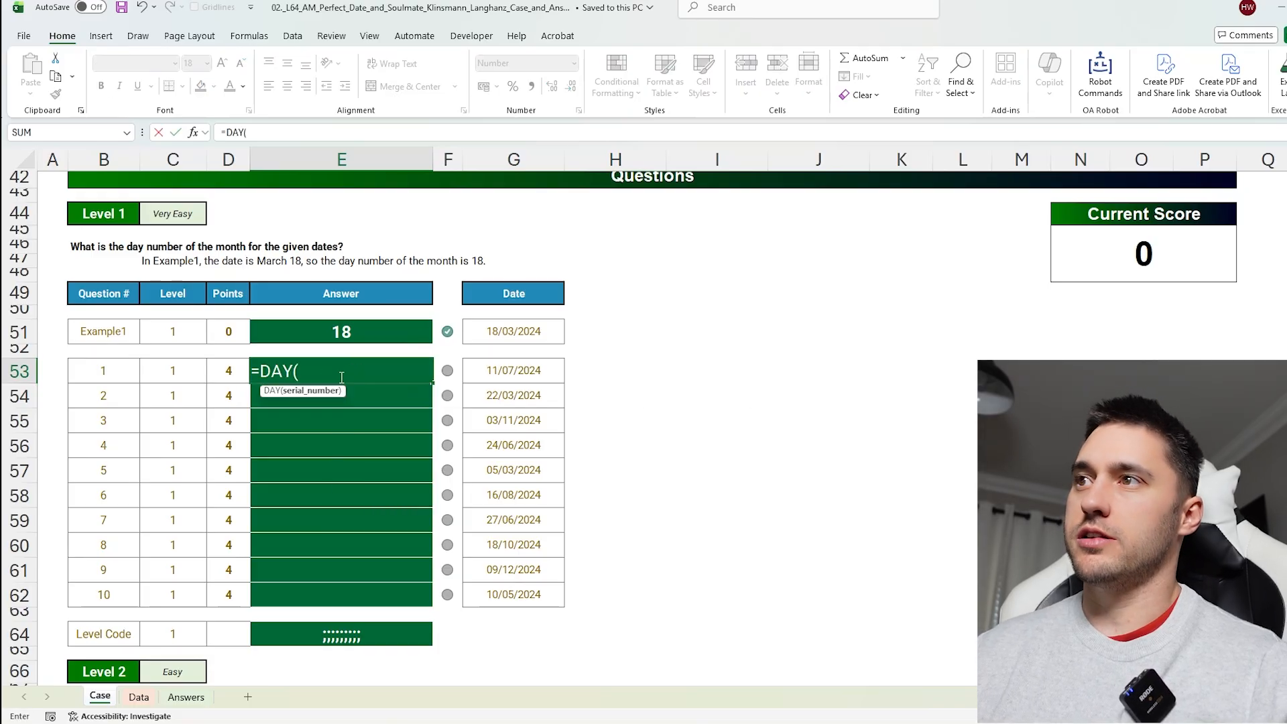
left_click(514, 372)
key("ctrl+shift+Down")
type(")")
key("Return")
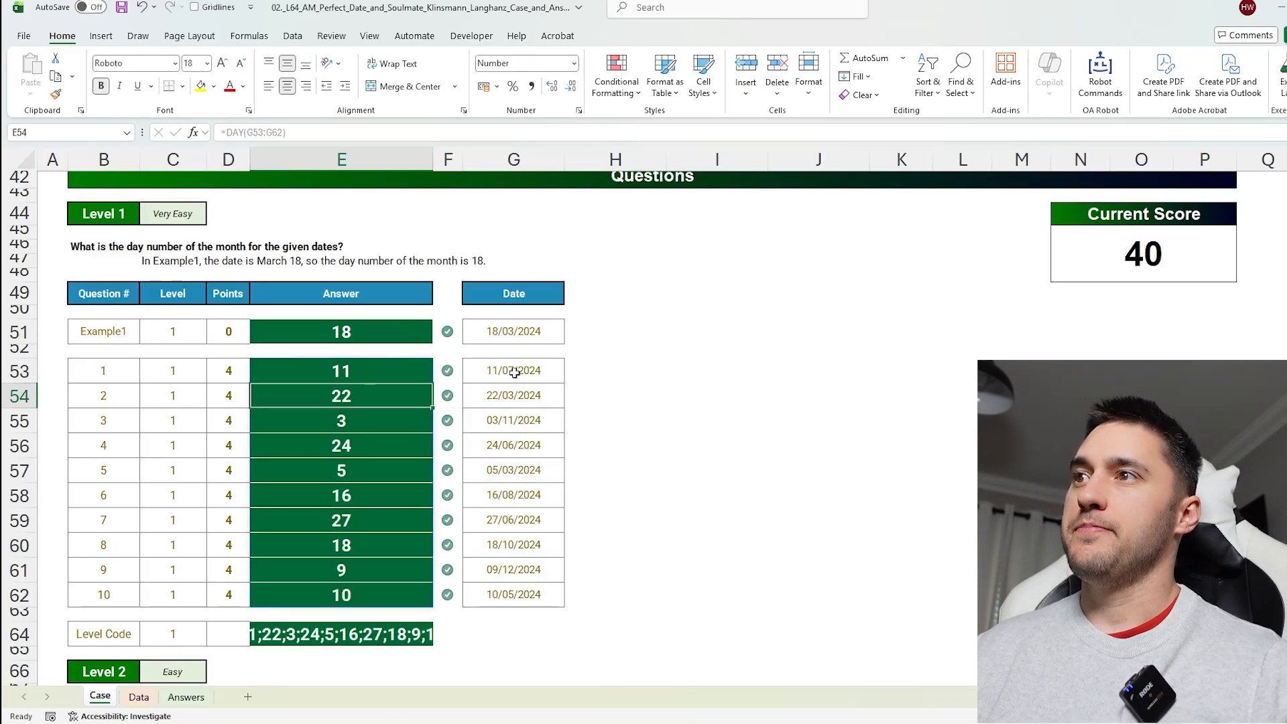
left_click(343, 373)
Calculate the date ten months after the first Level 1 date with =EDATE(G53,10) in H53, and format it as a date.
left_click(621, 369)
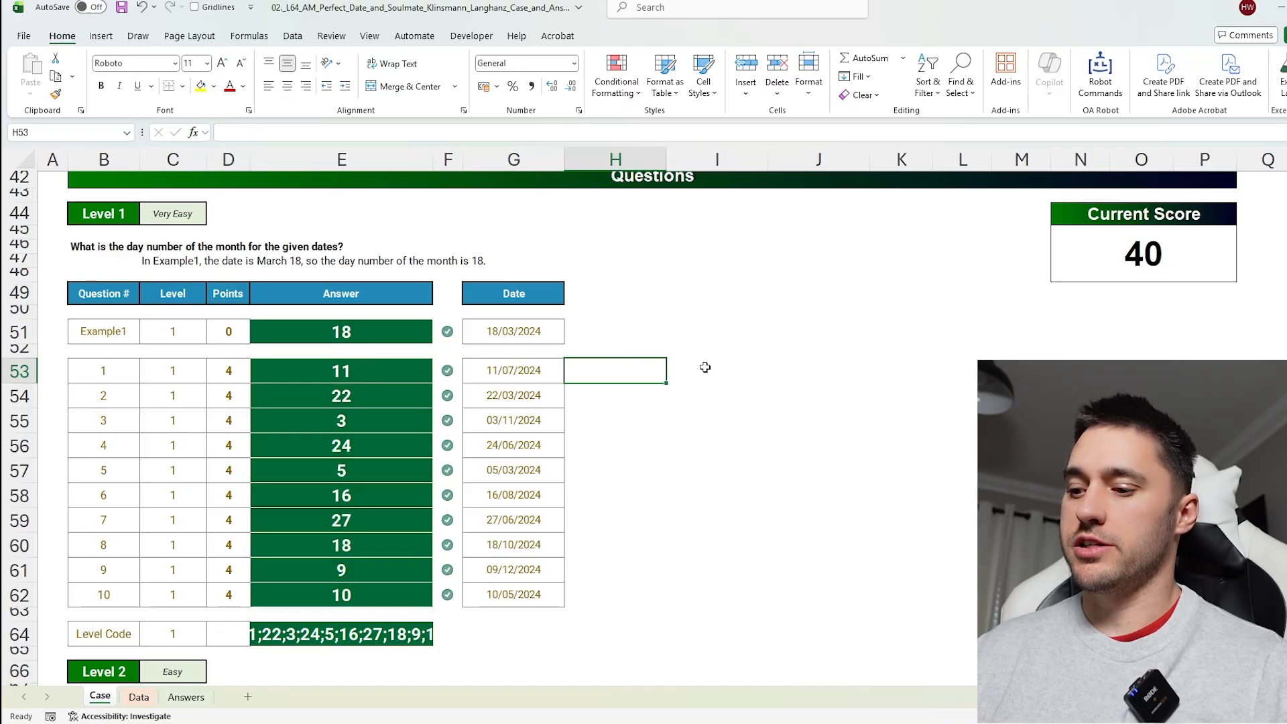
type("=ed")
key("Tab")
key("Left")
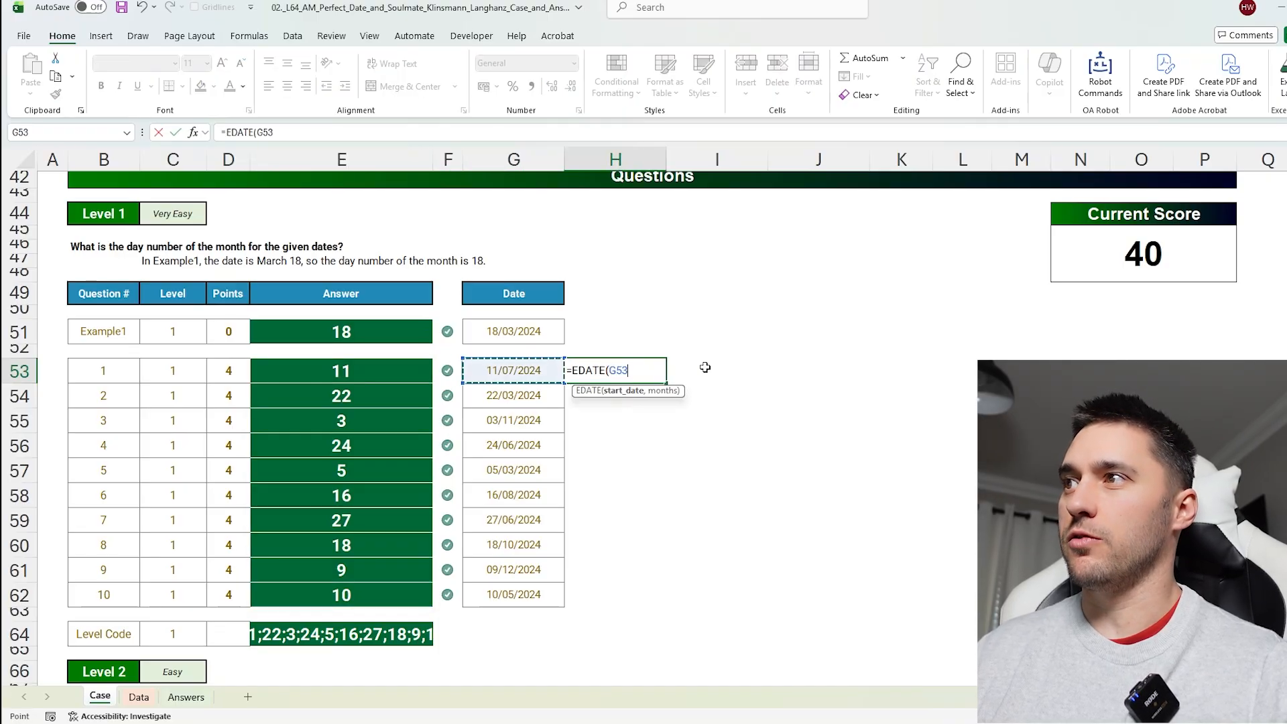
type(",10")
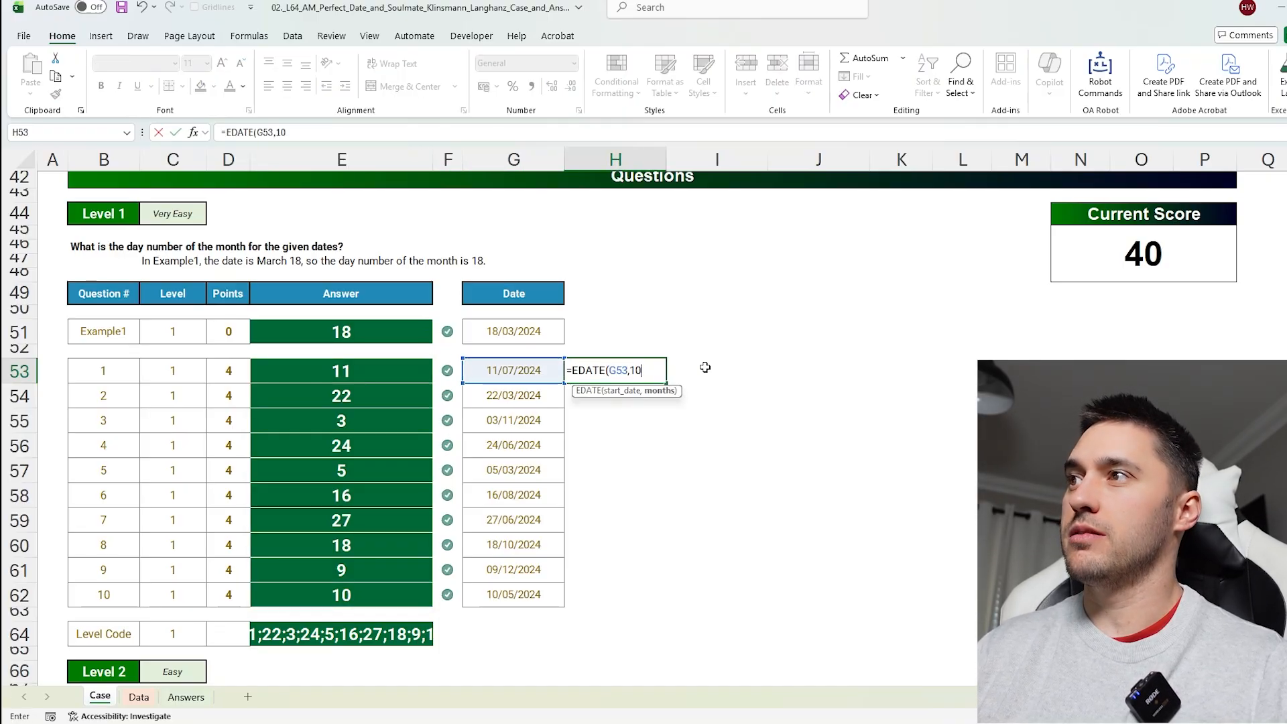
key("Return")
left_click(655, 368)
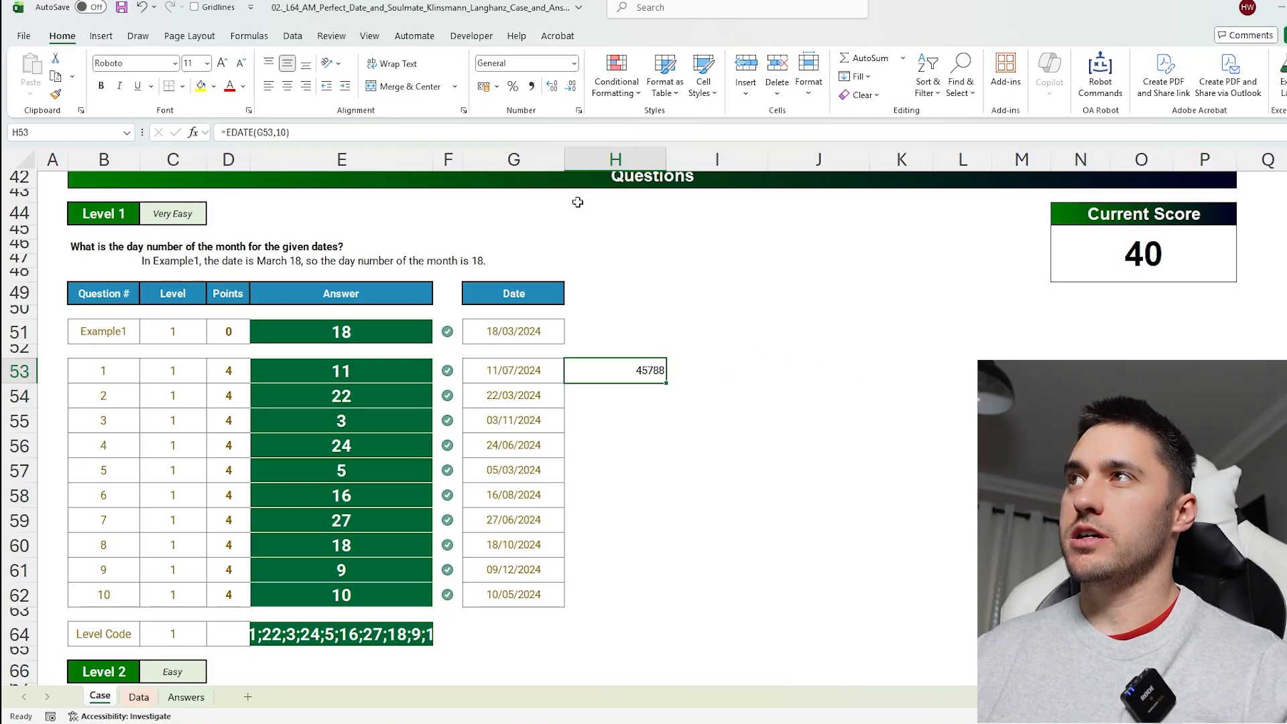
left_click(575, 62)
left_click(529, 227)
Try to apply the H53 formula to all Level 1 dates with =EDATE(G53:G62,10).
key("F2")
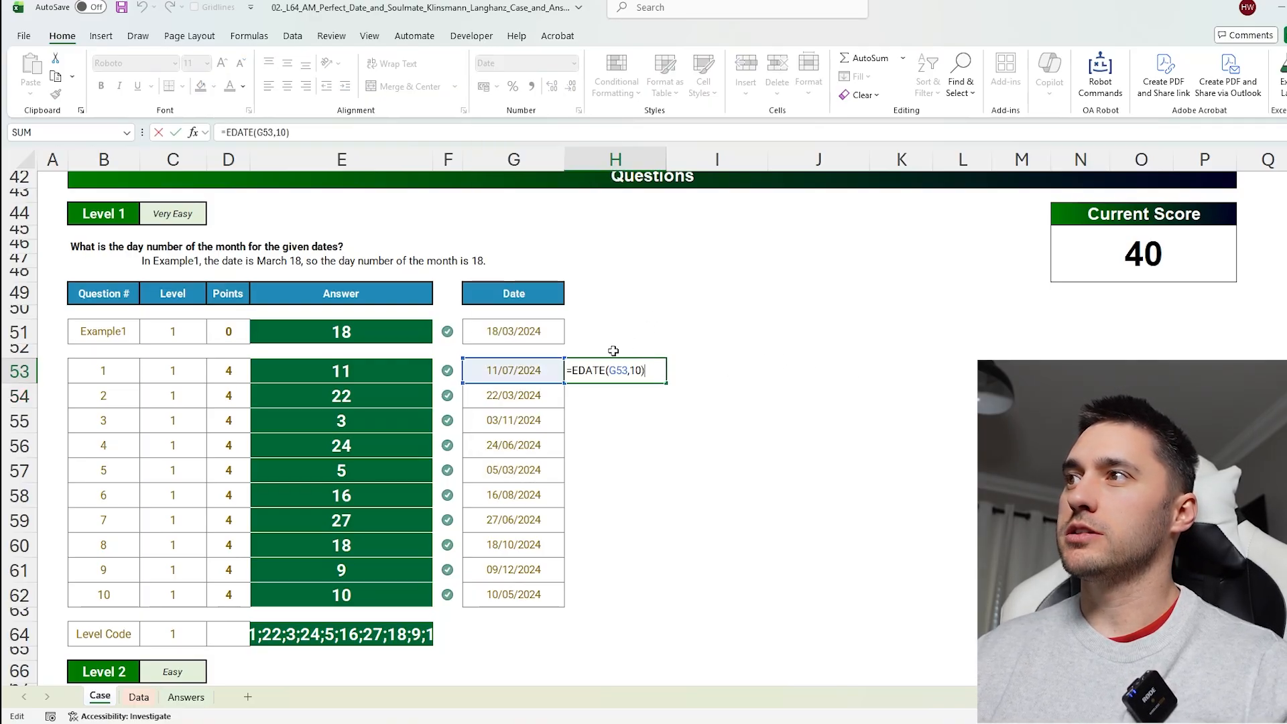
left_click_drag(463, 383, 466, 605)
key("Return")
left_click(622, 367)
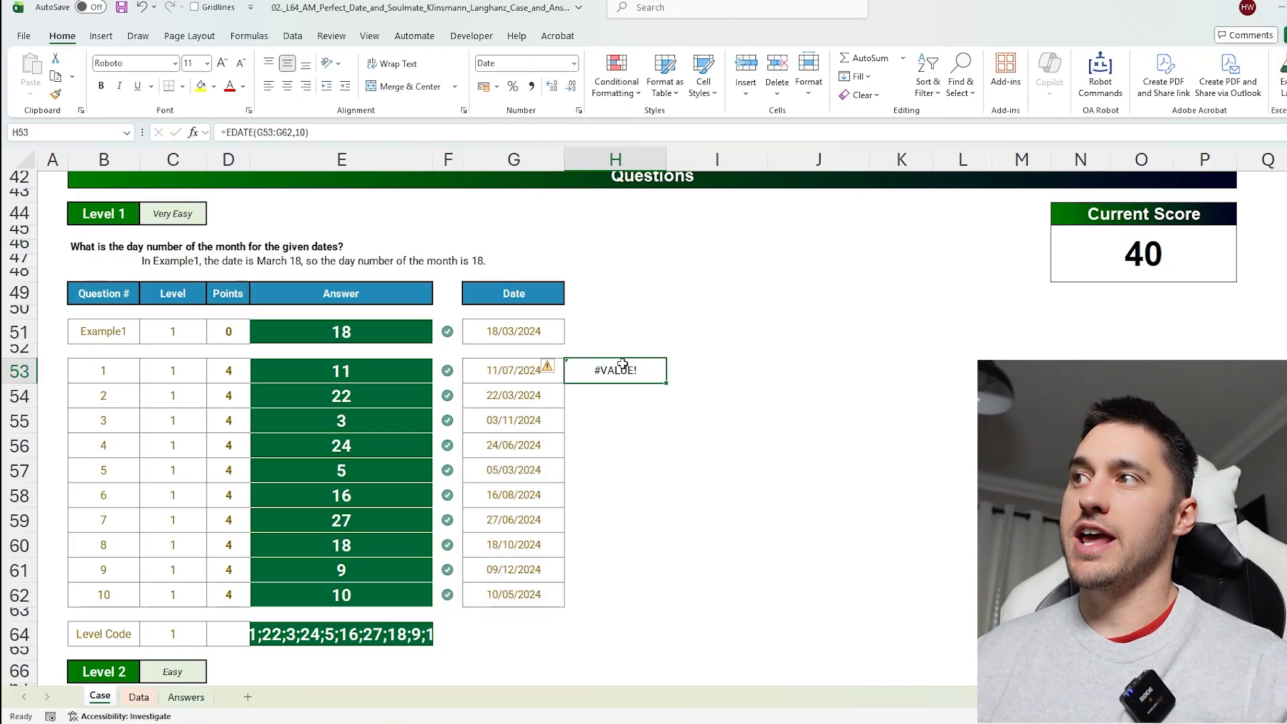
Change the H53 formula to =EDATE(+G53:G62,10) so it covers all ten Level 1 dates.
key("F2")
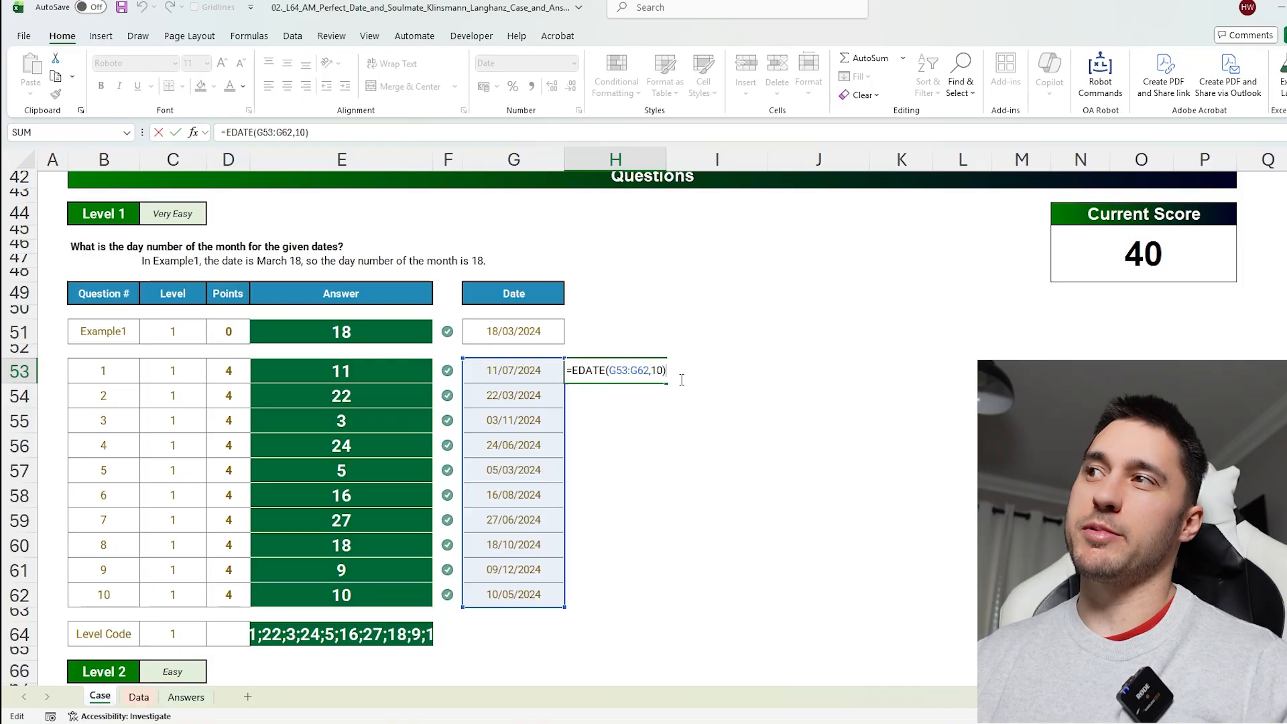
left_click_drag(293, 132, 259, 132)
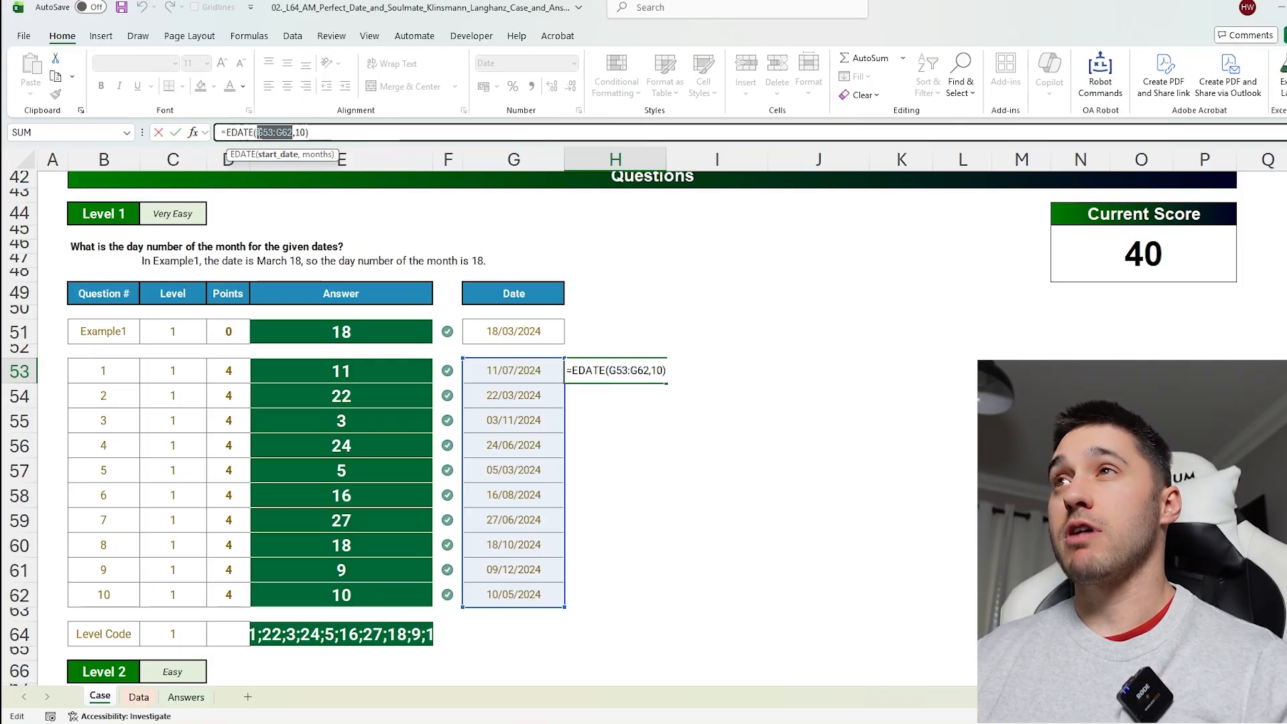
left_click(259, 132)
type("+")
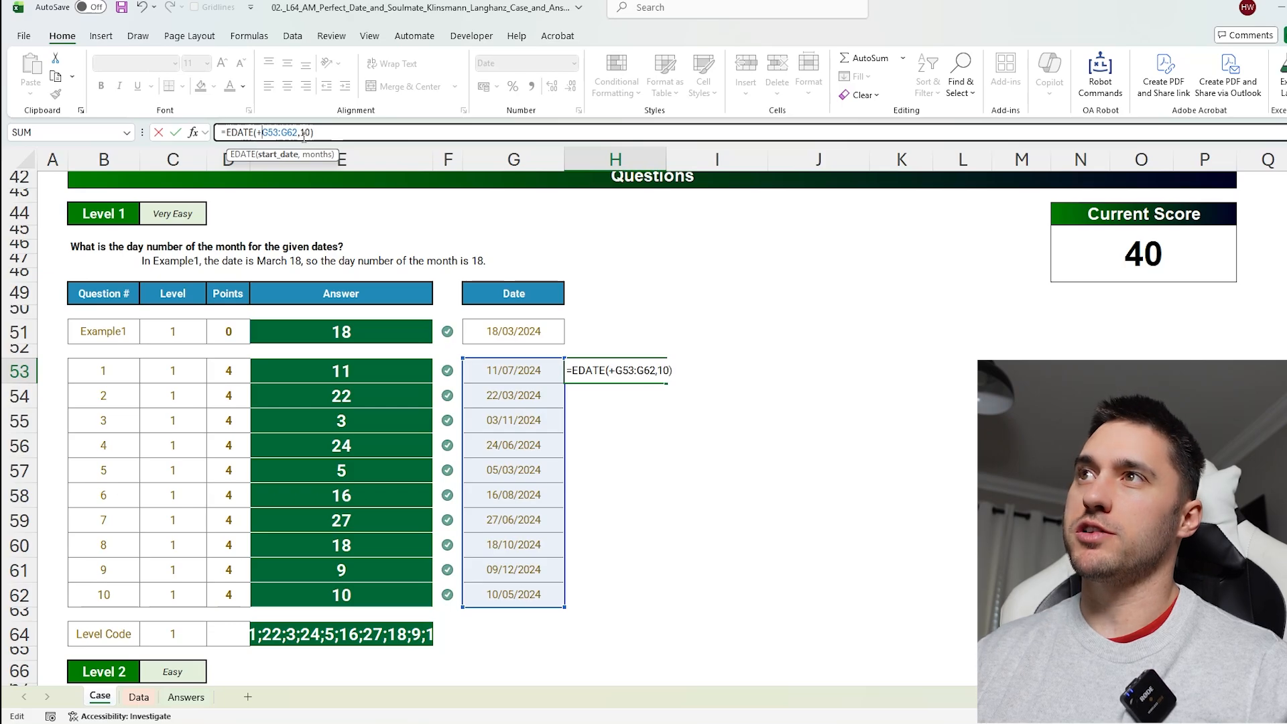
key("Return")
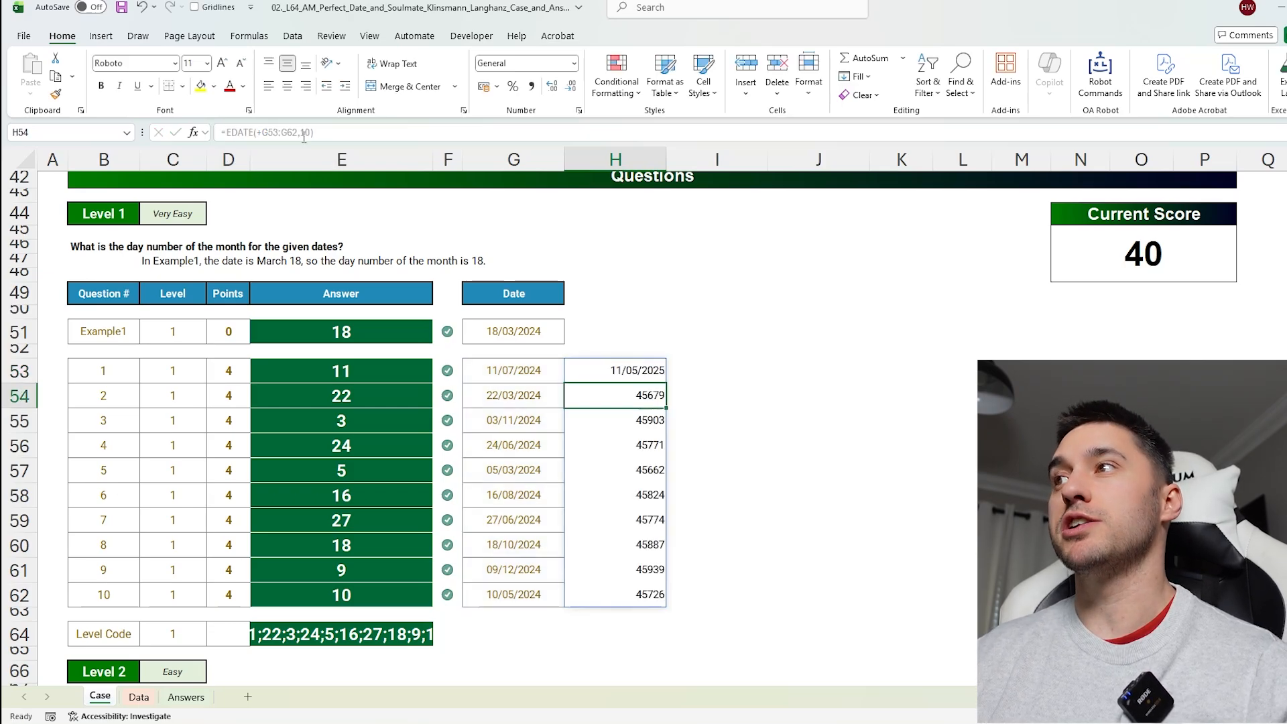
left_click(609, 379)
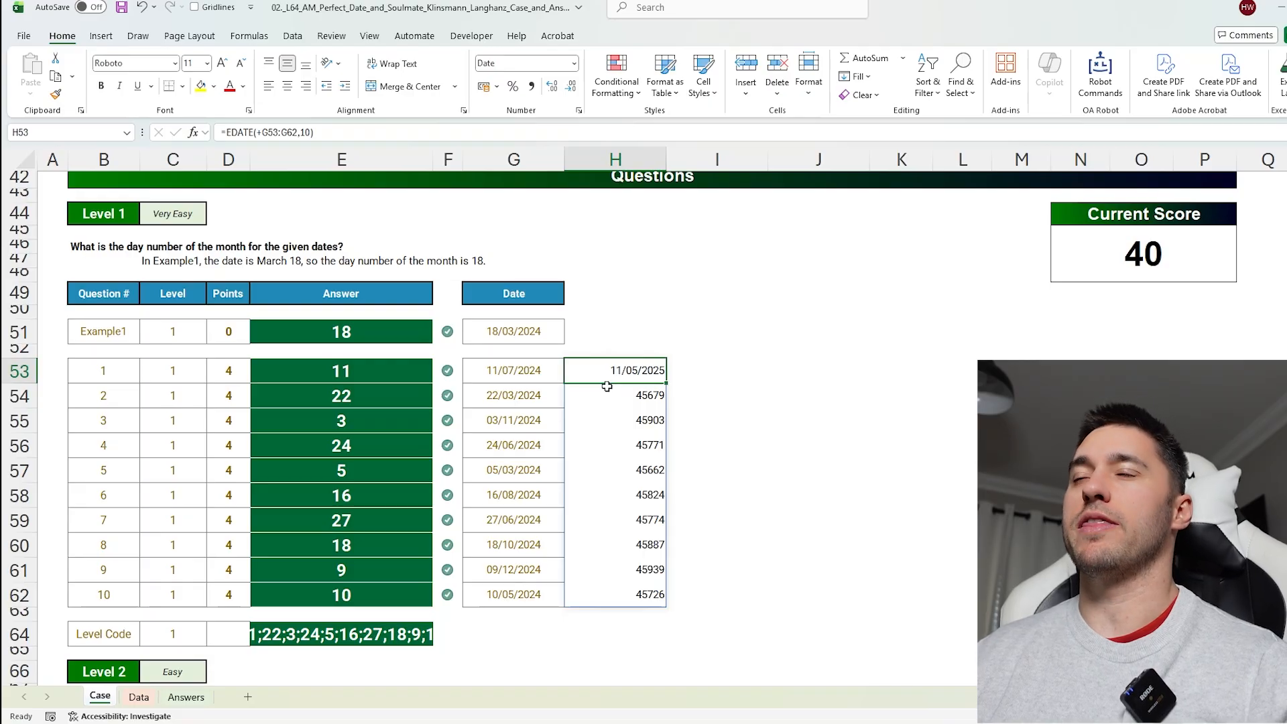
Inspect the plus sign in the H53 formula, leave it unchanged, and delete the formula from H53.
left_click(282, 133)
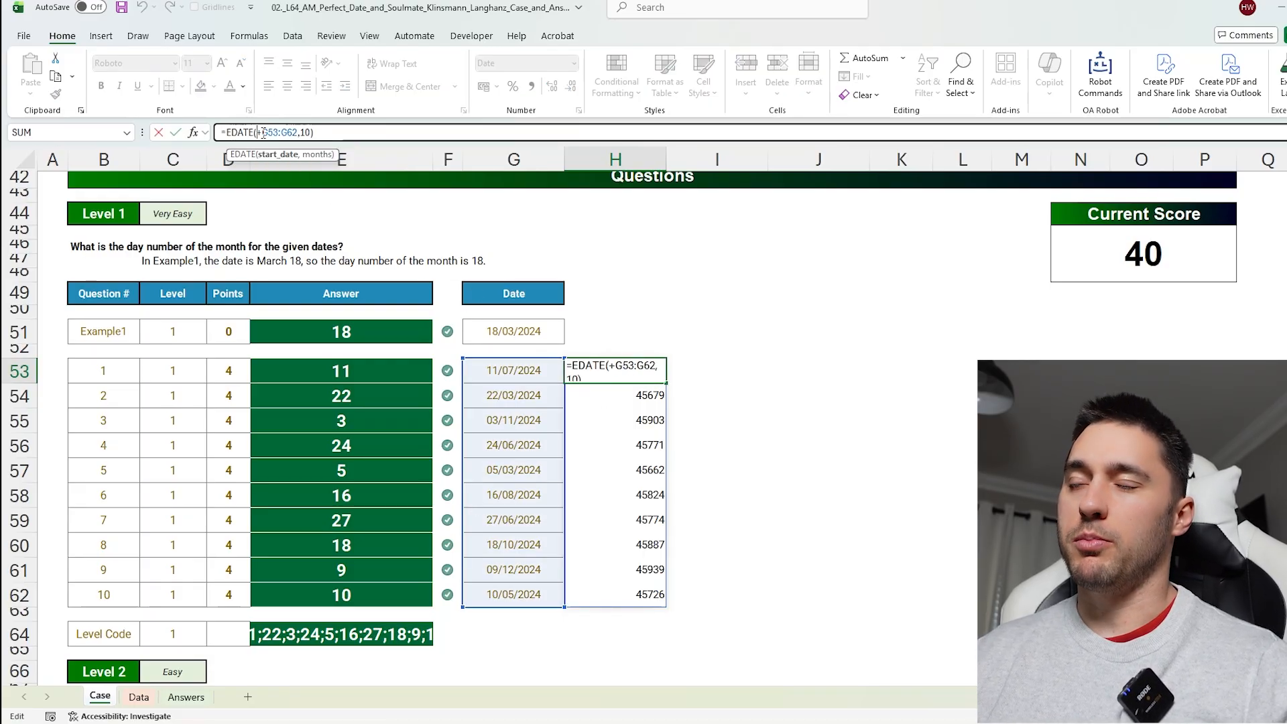
key("Escape")
key("Delete")
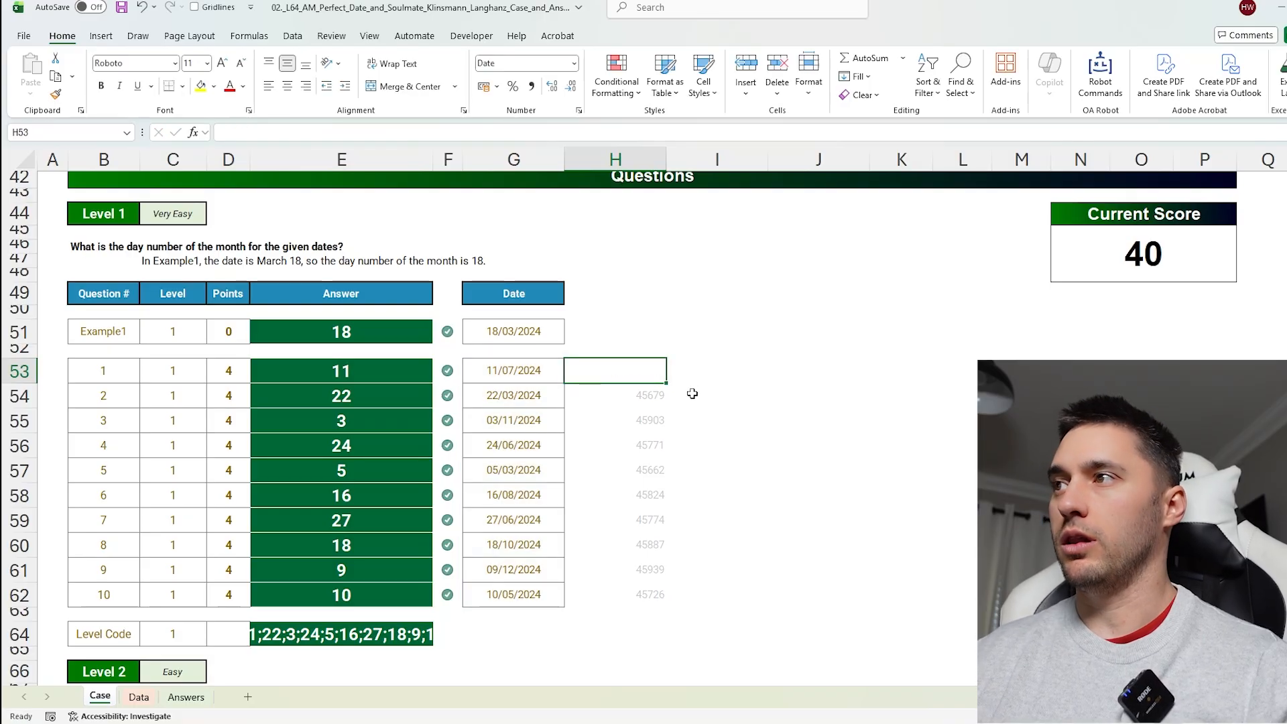
Start answering Level 2 question 11 by calculating the month-end date with =EOMONTH(G75,0) in E75.
scroll(692, 393, "down", 7)
left_click(123, 253)
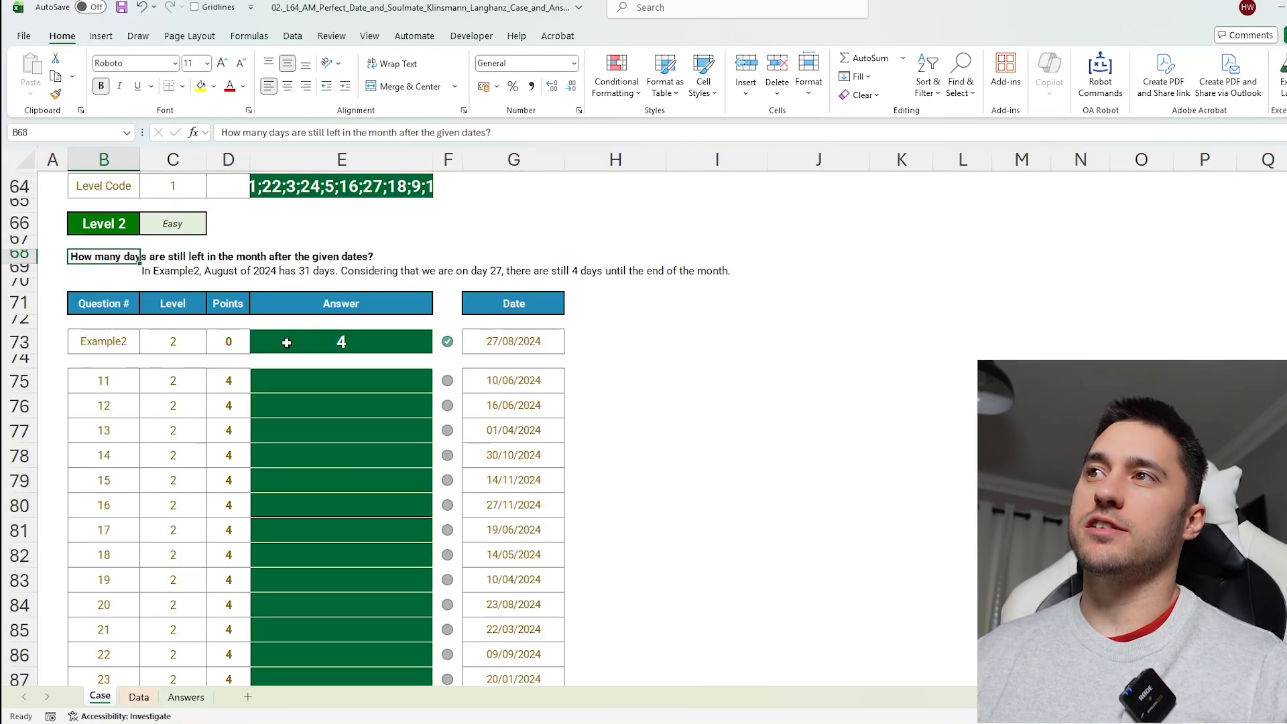
left_click(375, 376)
type("=eo")
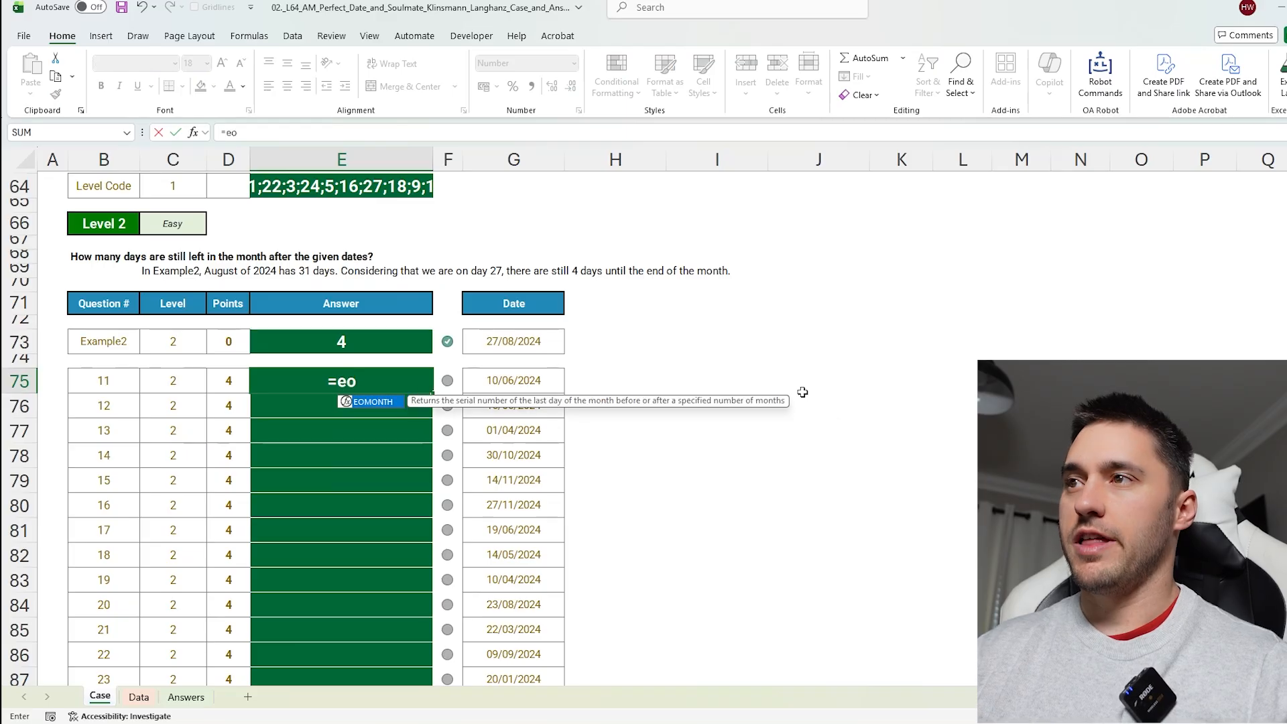
key("Tab")
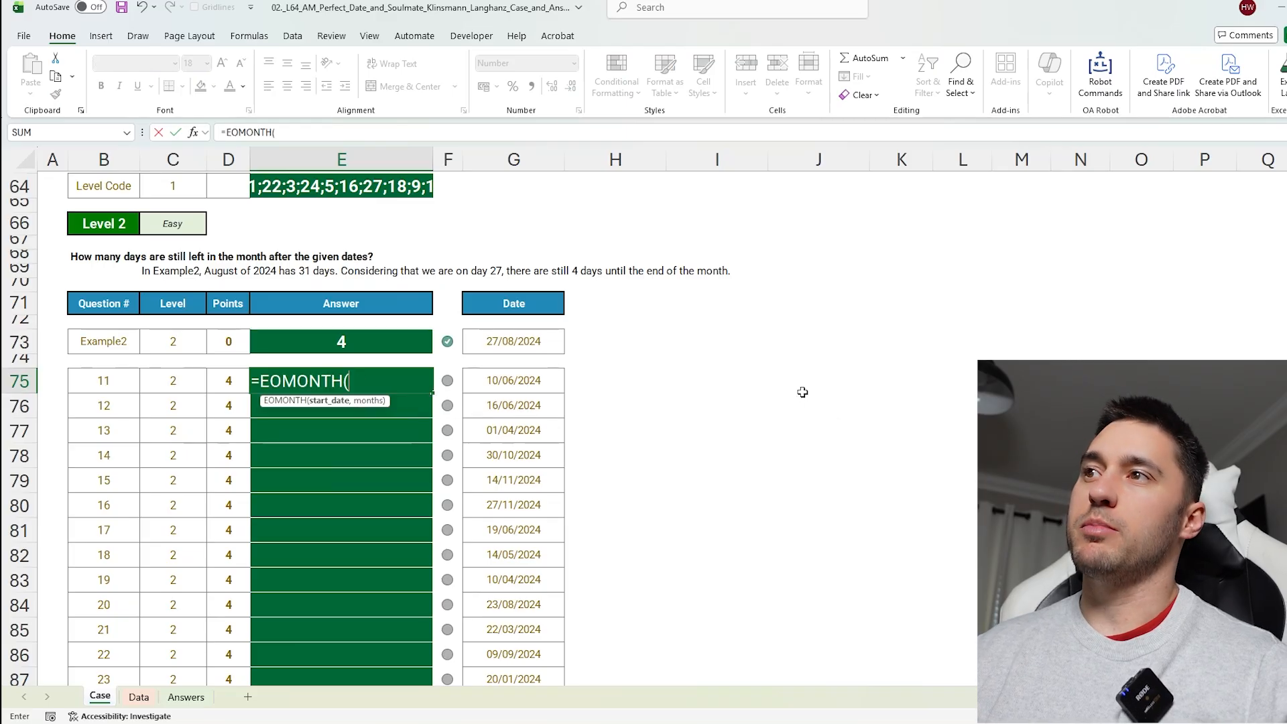
left_click(527, 379)
type(",0)")
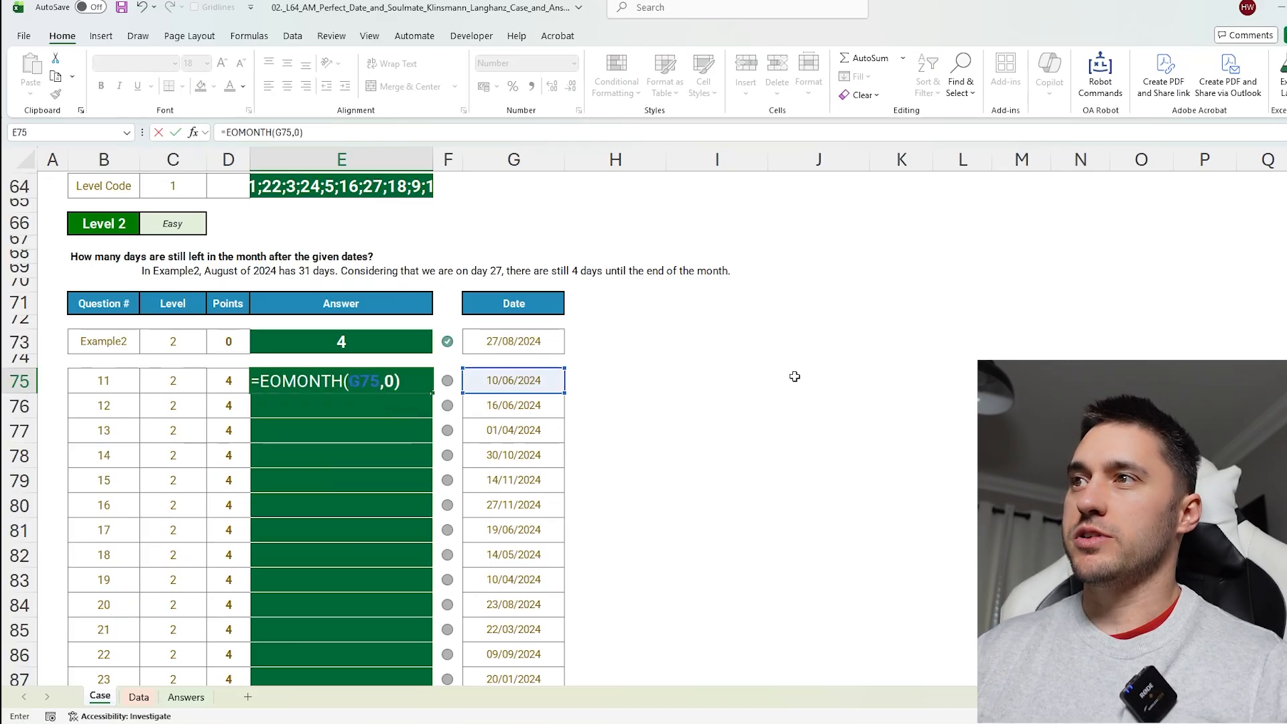
key("Return")
left_click(364, 380)
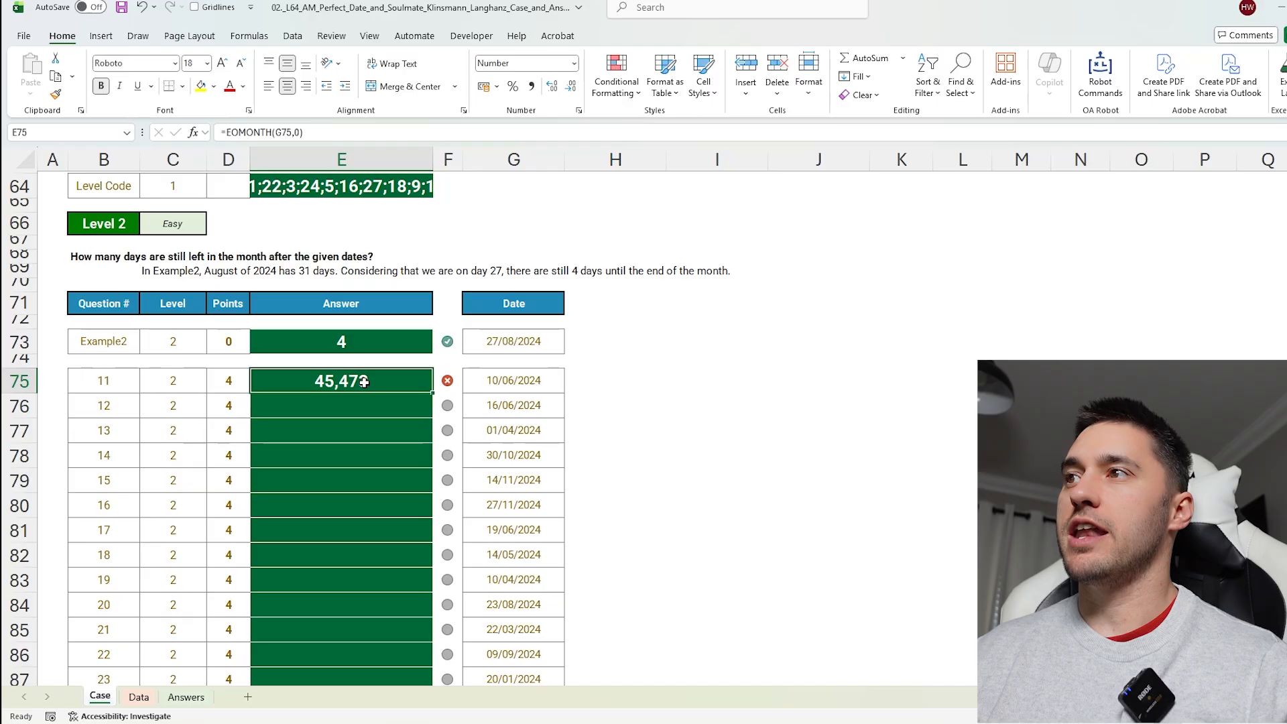
Extend the E75 formula to =EOMONTH(G75,0)-G75 to get the days left in the month.
left_click(409, 132)
type("-")
left_click(534, 377)
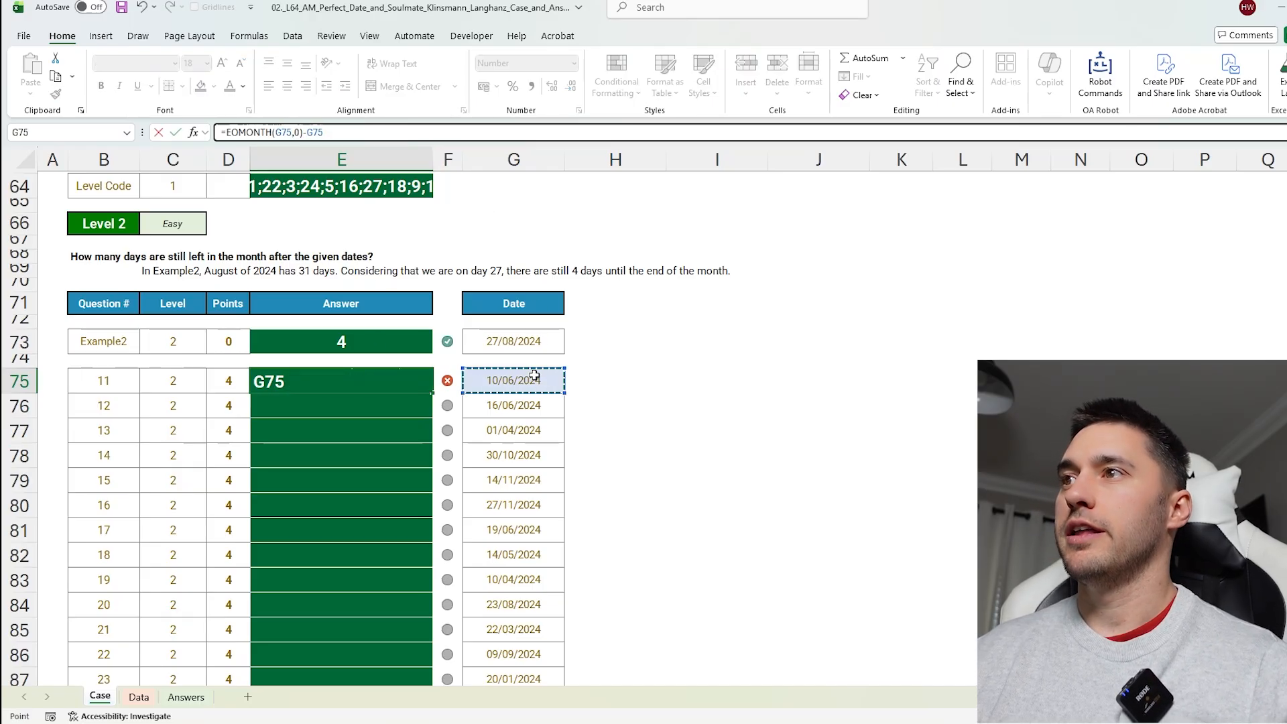
key("Return")
left_click(407, 383)
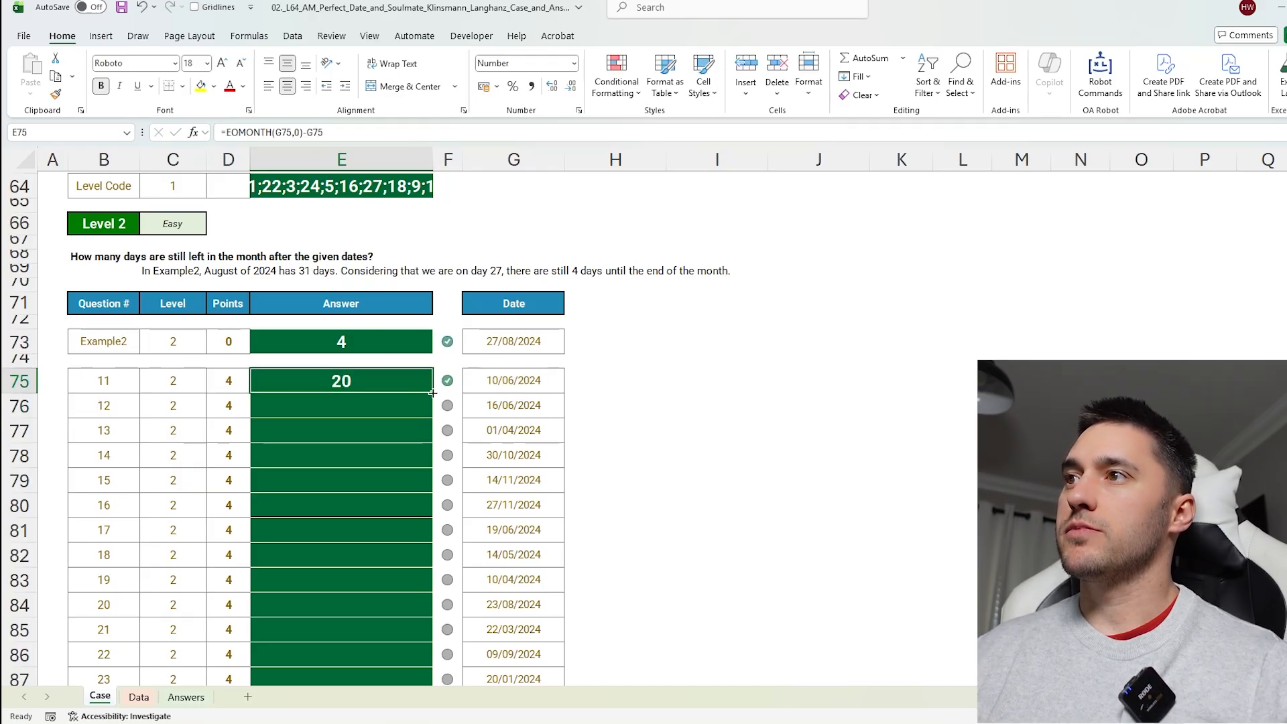
Fill the E75 formula down through all Level 2 answers and check the results against their dates.
double_click(433, 394)
key("Down")
scroll(482, 446, "down", 3)
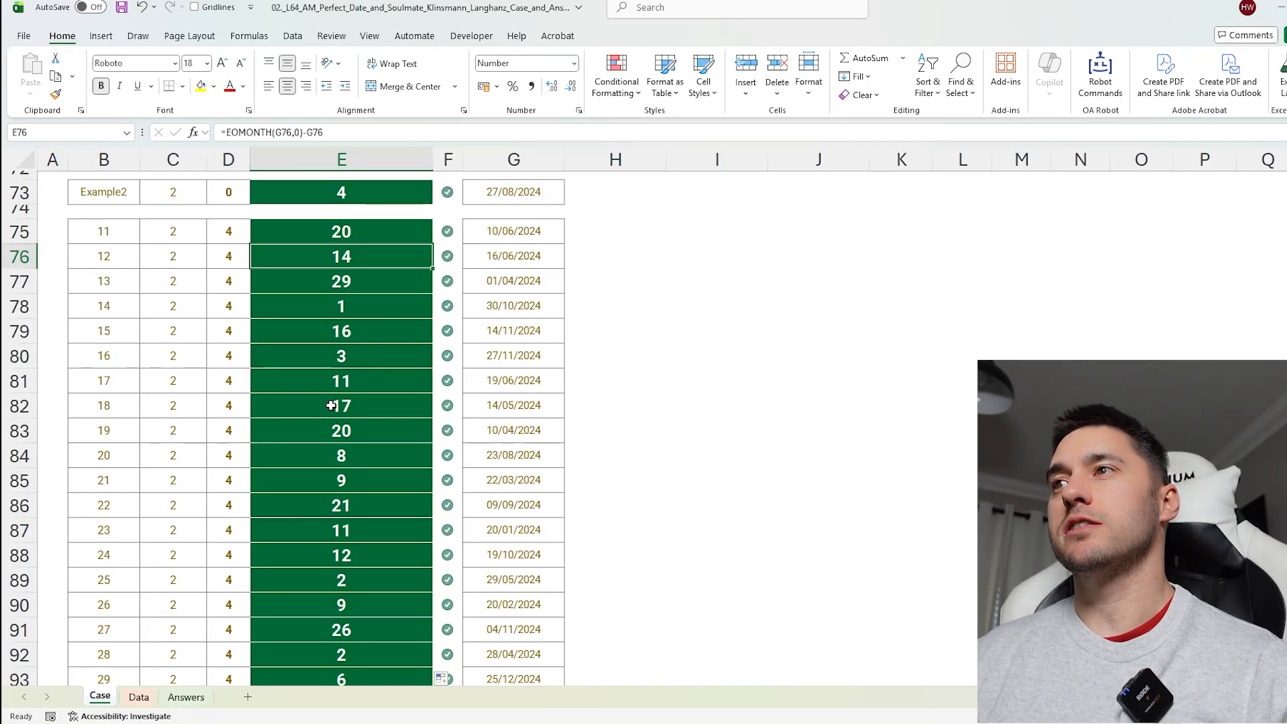
left_click(331, 406)
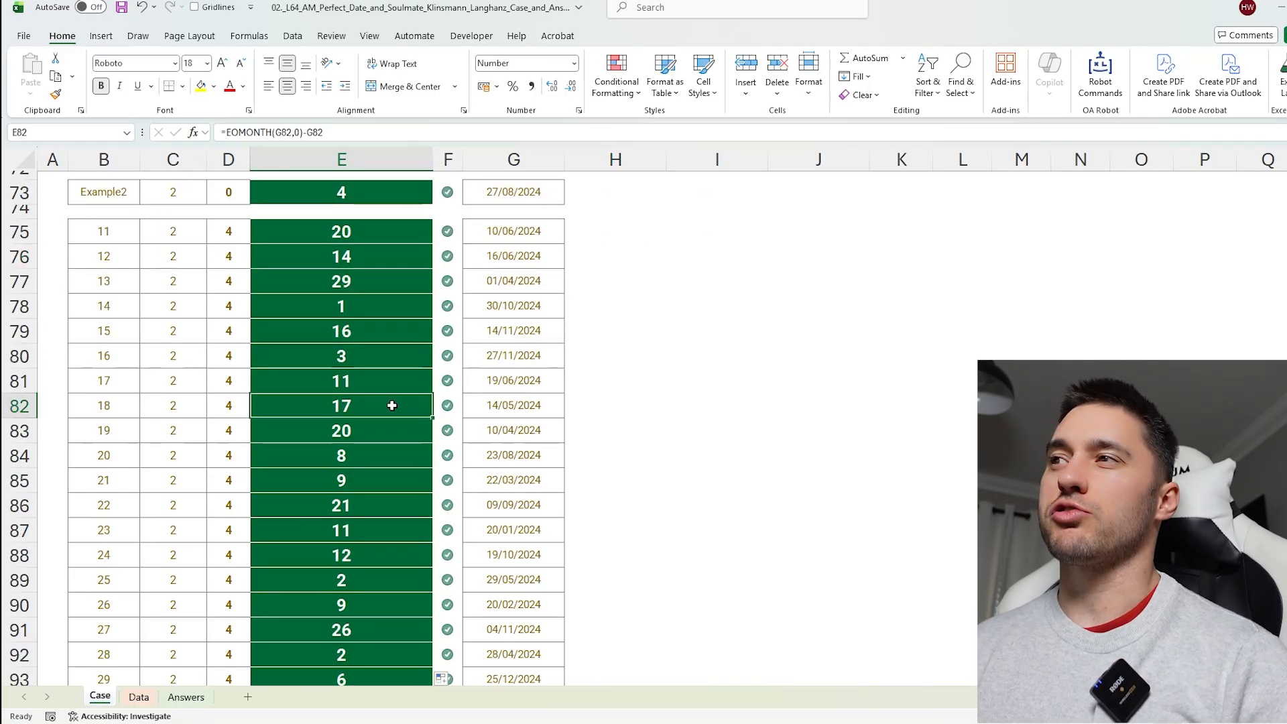
left_click(509, 380)
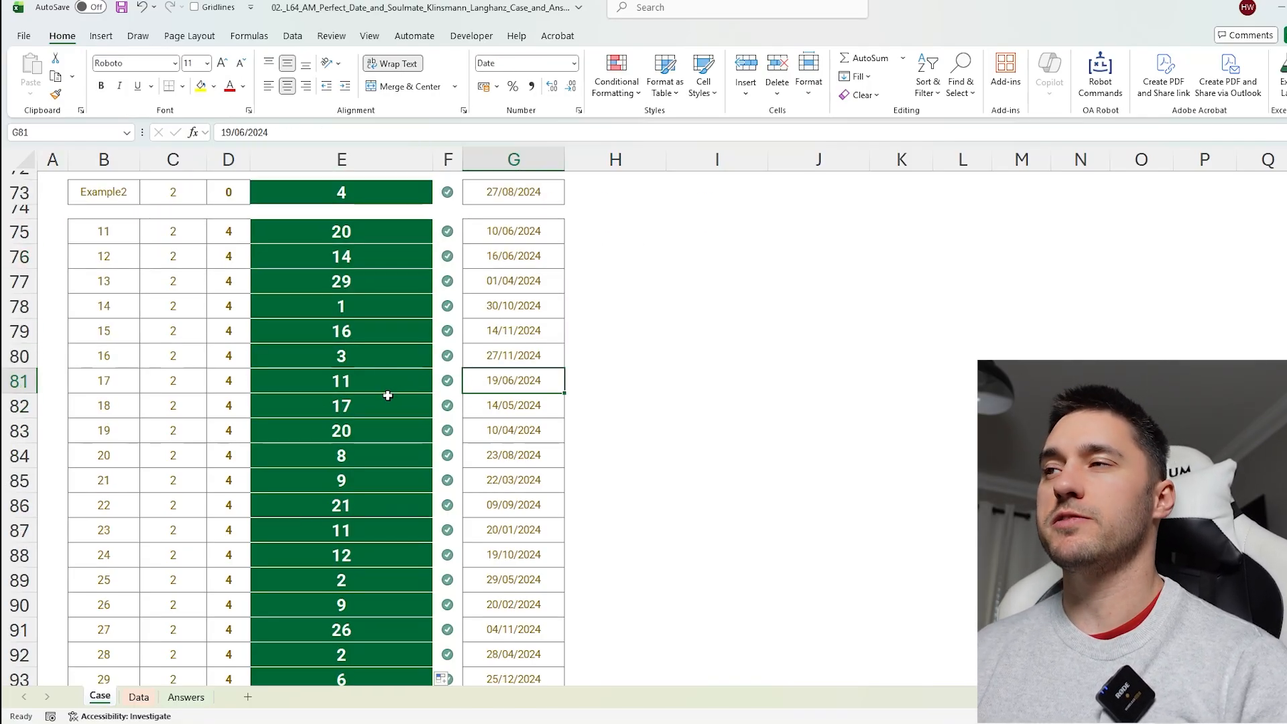
scroll(530, 362, "down", 15)
scroll(530, 362, "up", 10)
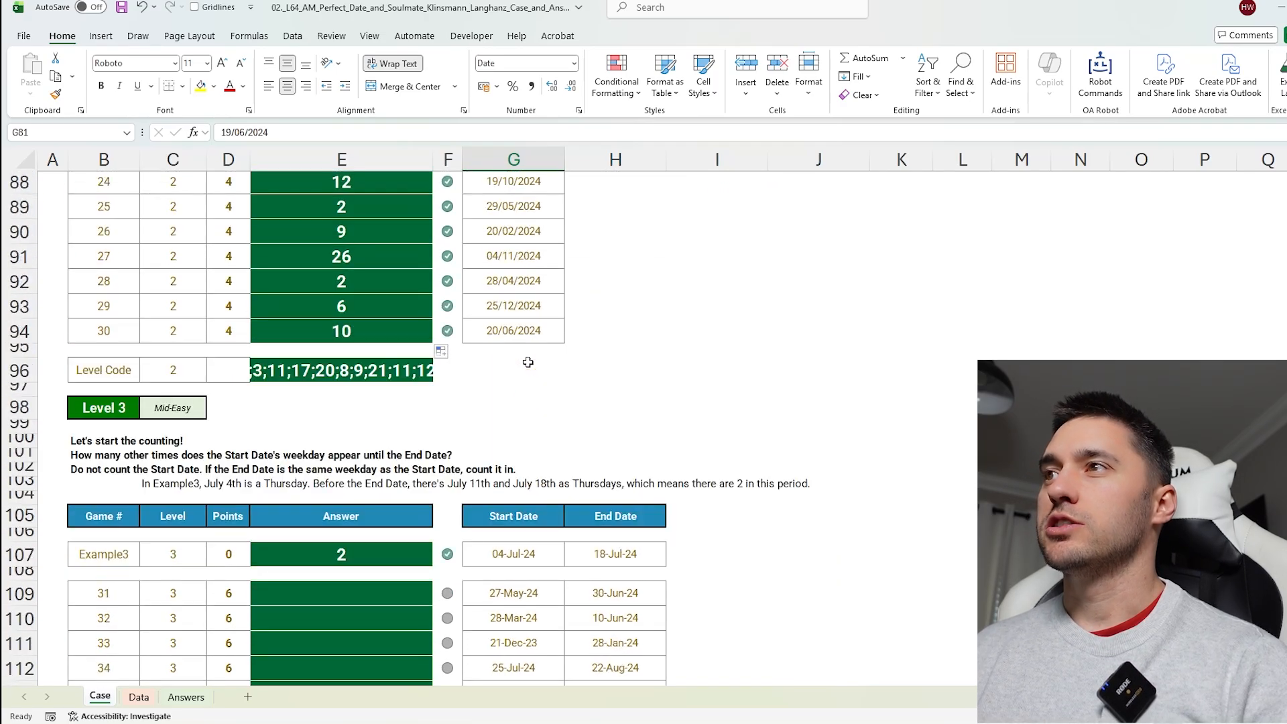
scroll(664, 455, "up", 1)
Switch to the Data sheet and enter the date 1/1 in H1 beside the vacation table.
key("ctrl+Page_Down")
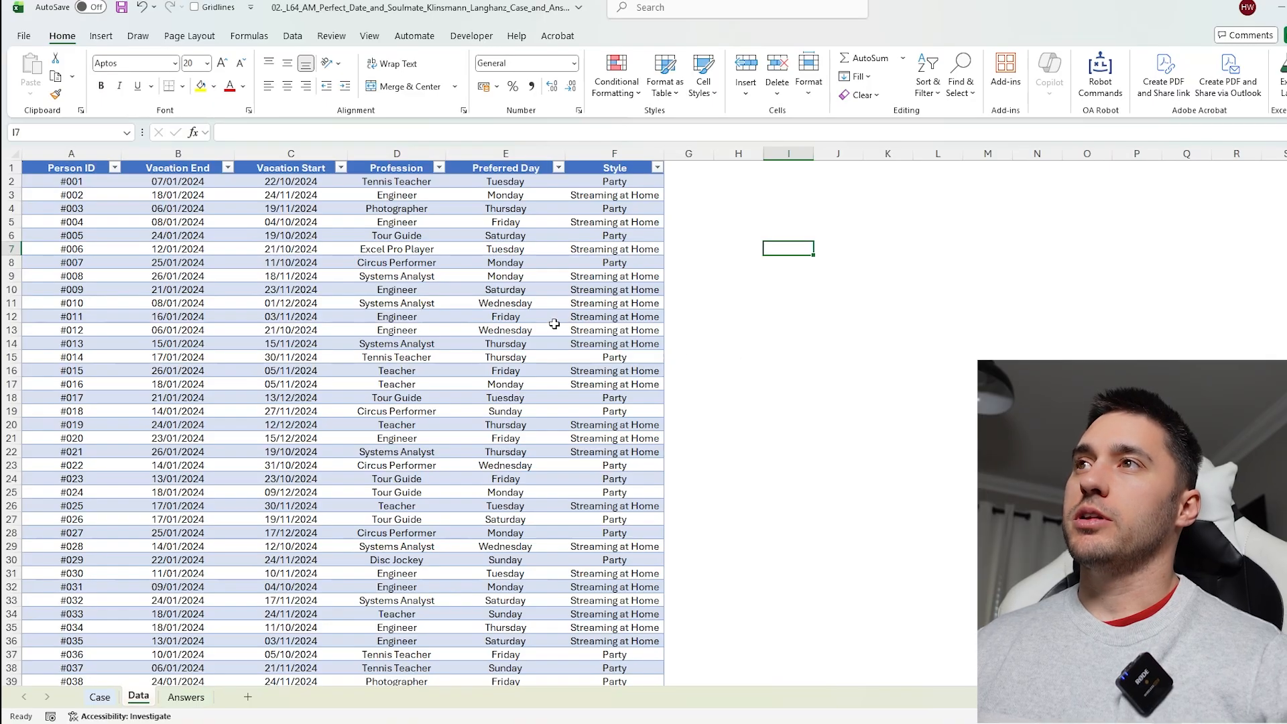
scroll(555, 324, "up", 2)
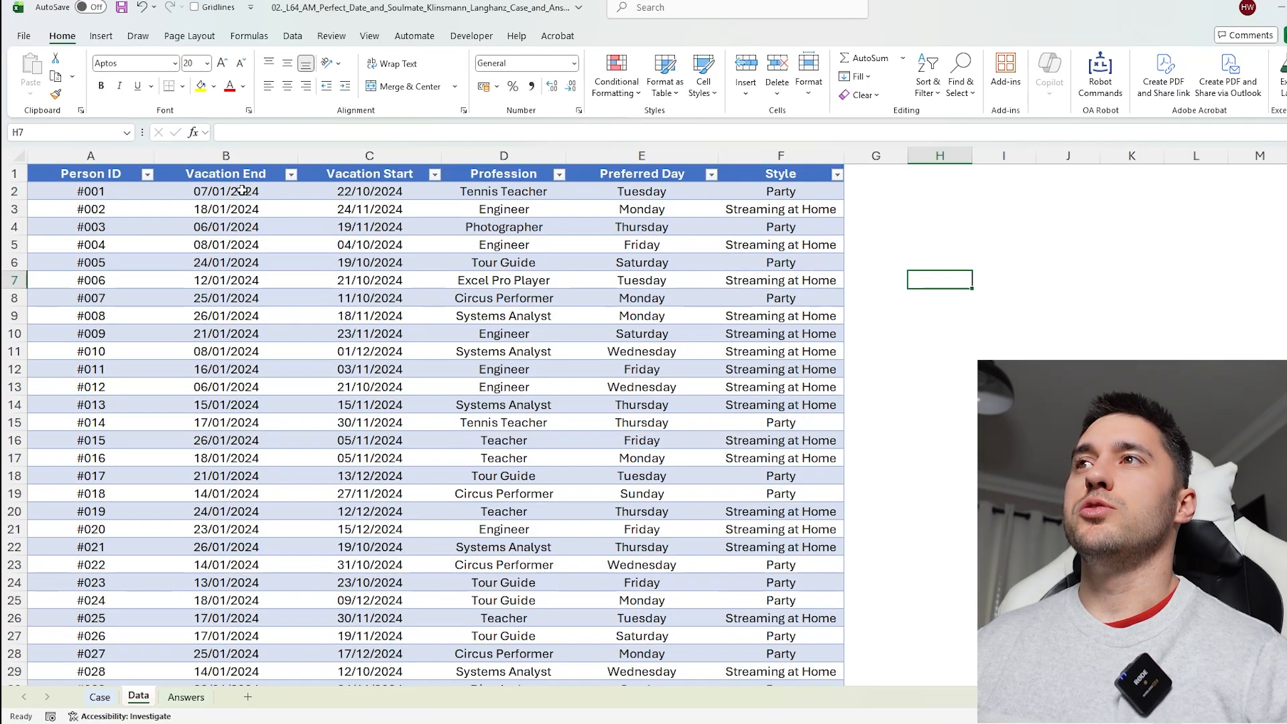
left_click(242, 190)
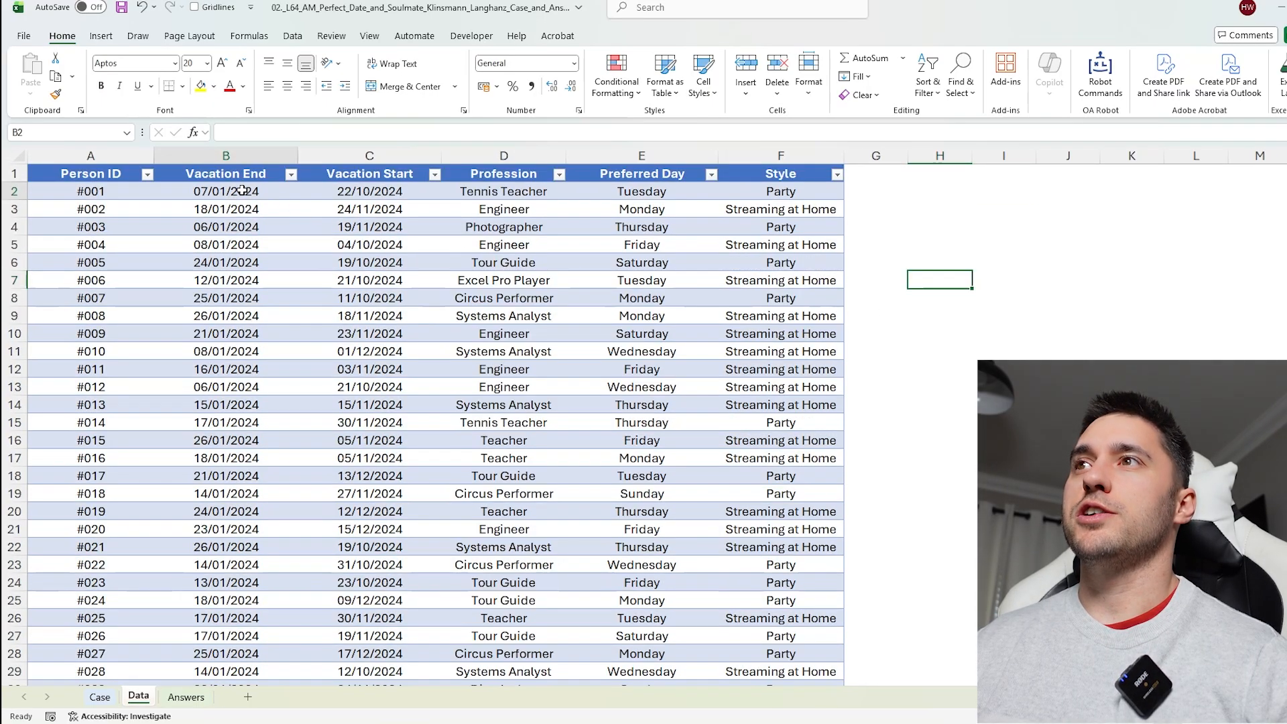
left_click(956, 192)
left_click(247, 193)
left_click(925, 194)
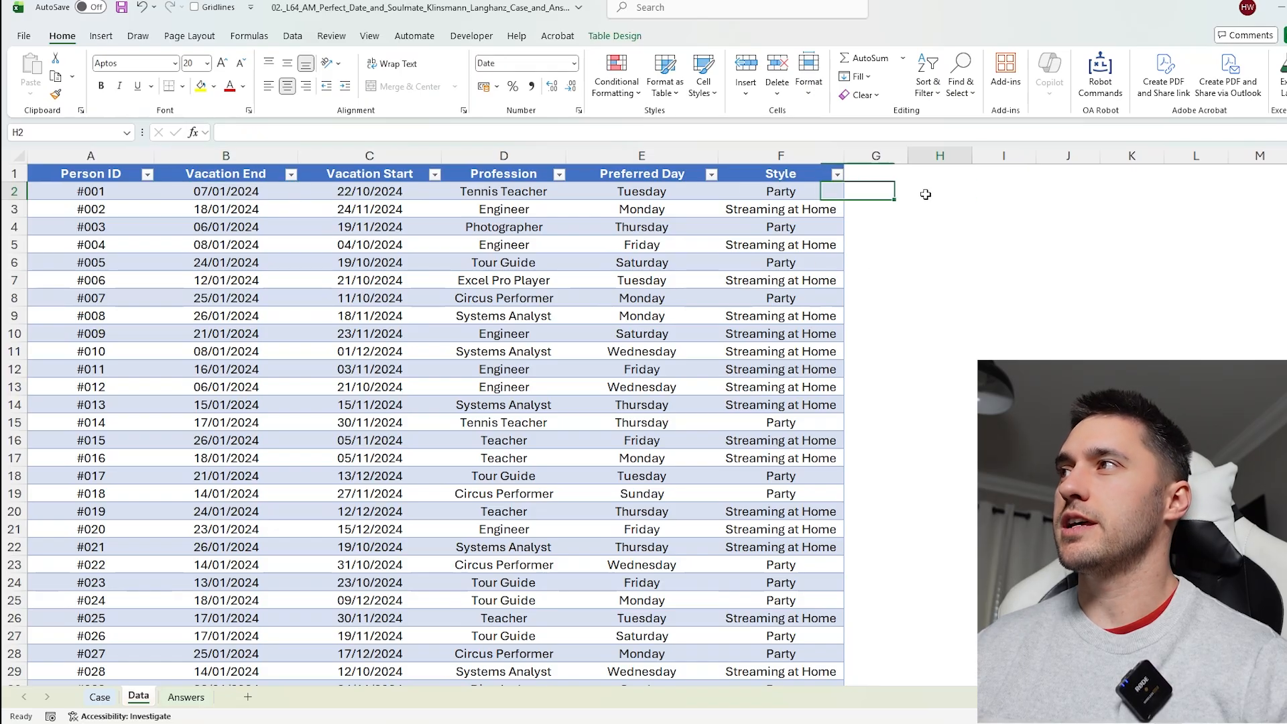
key("Up")
type("1/")
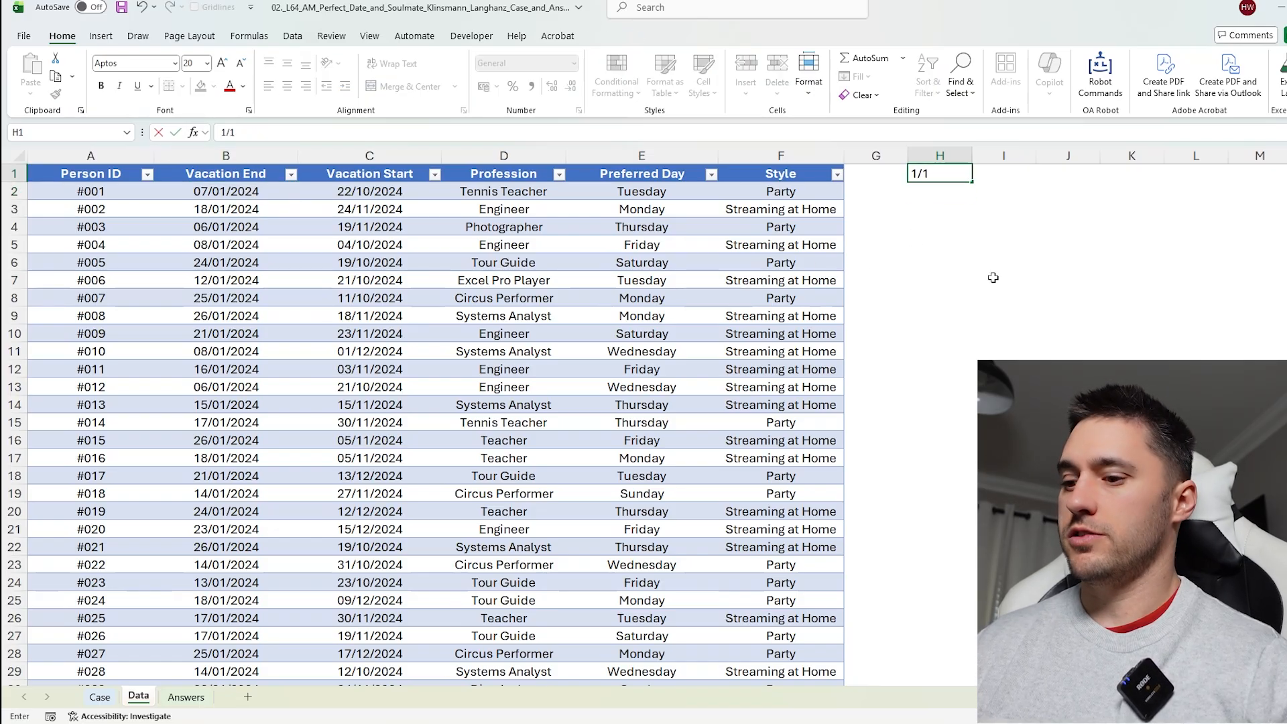
key("Return")
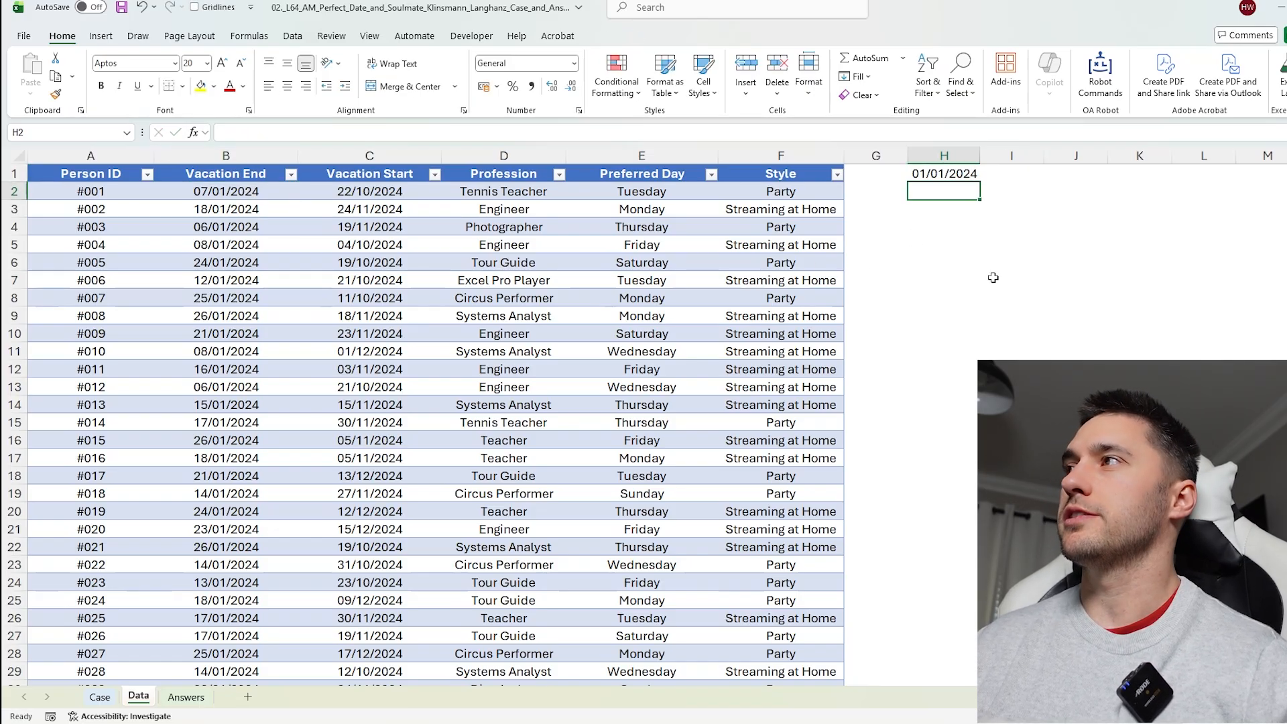
Subtract the H1 date from the first person's vacation end date with =B2-H1 in H2, and compare the cells involved.
type("=")
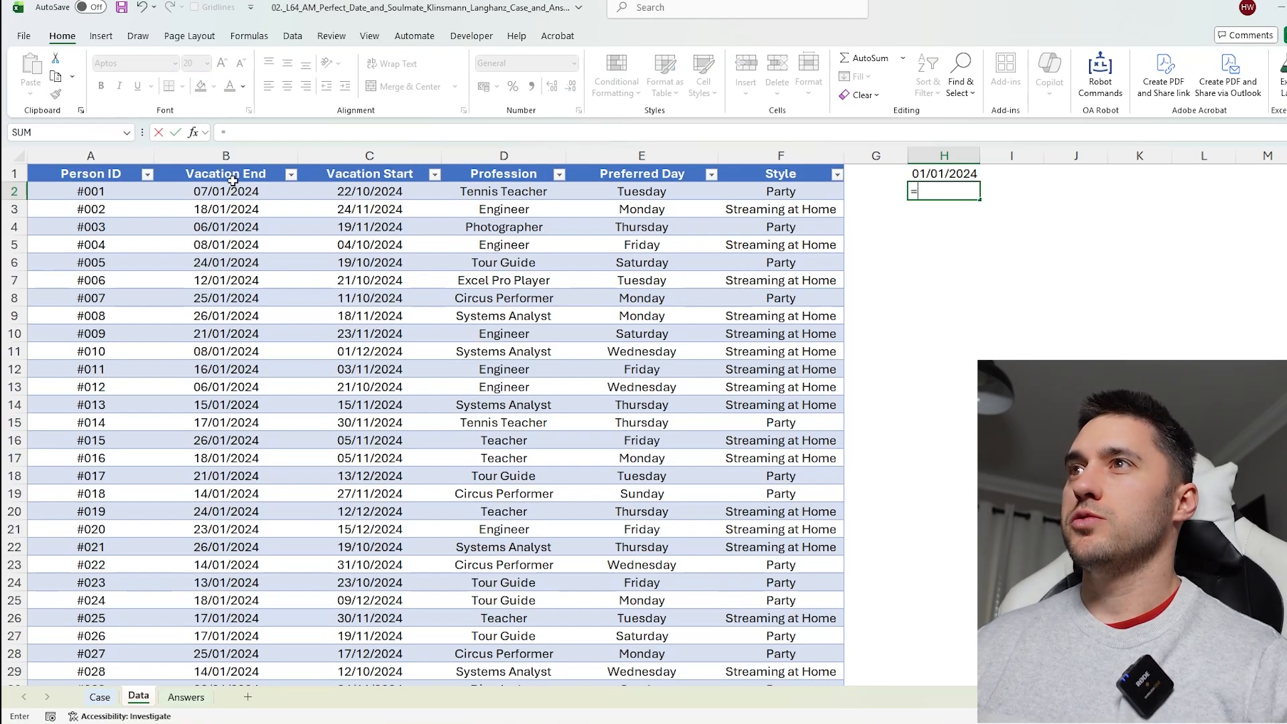
left_click(214, 190)
type("-")
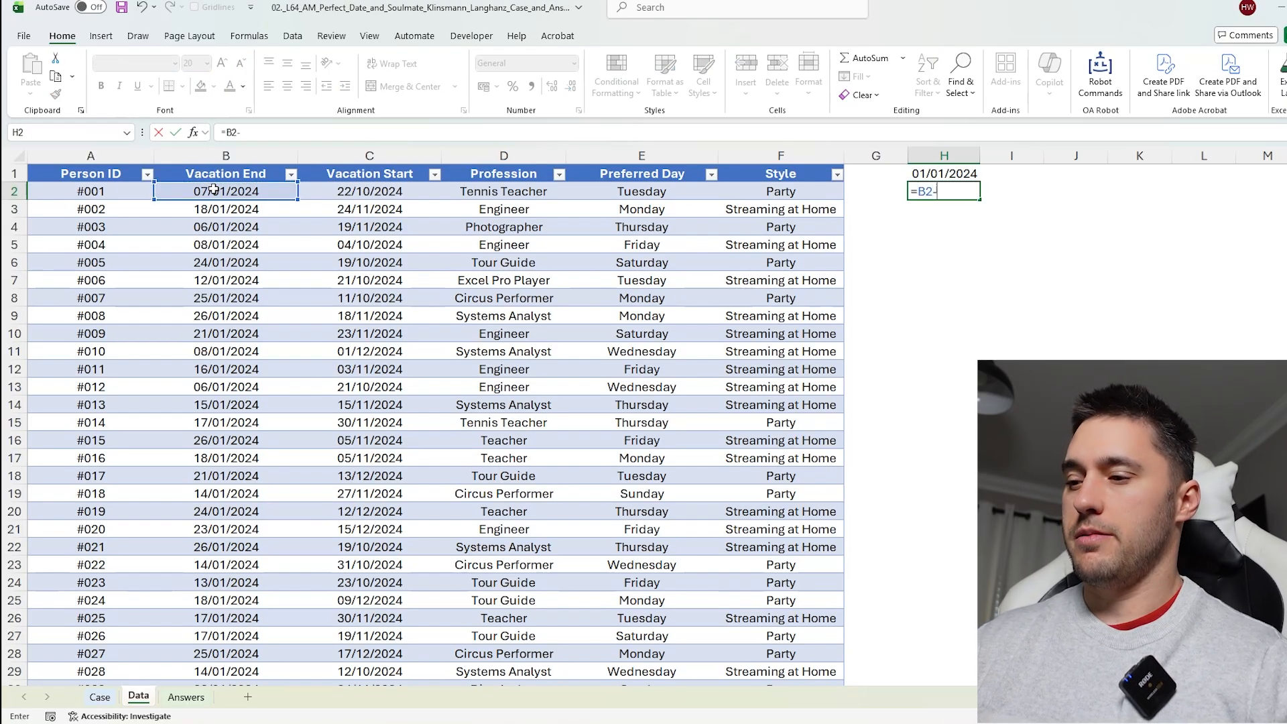
left_click(955, 173)
key("Return")
key("Up")
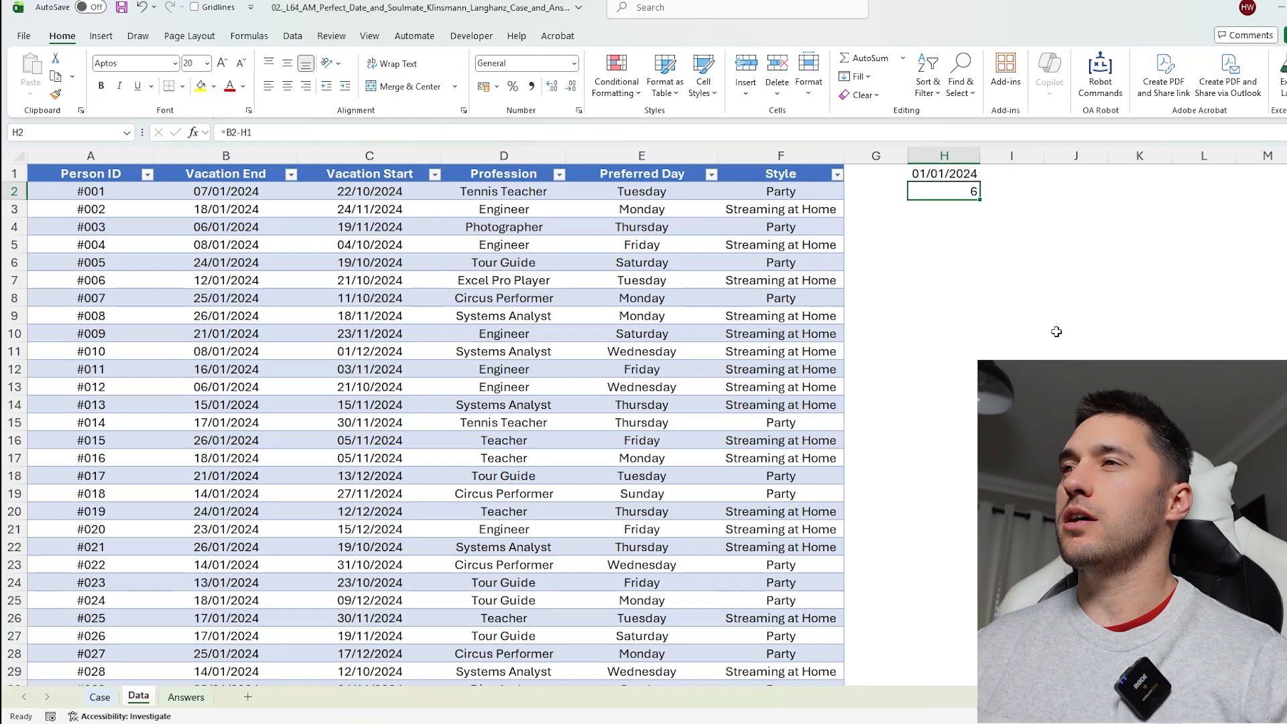
left_click(256, 195)
left_click(964, 173)
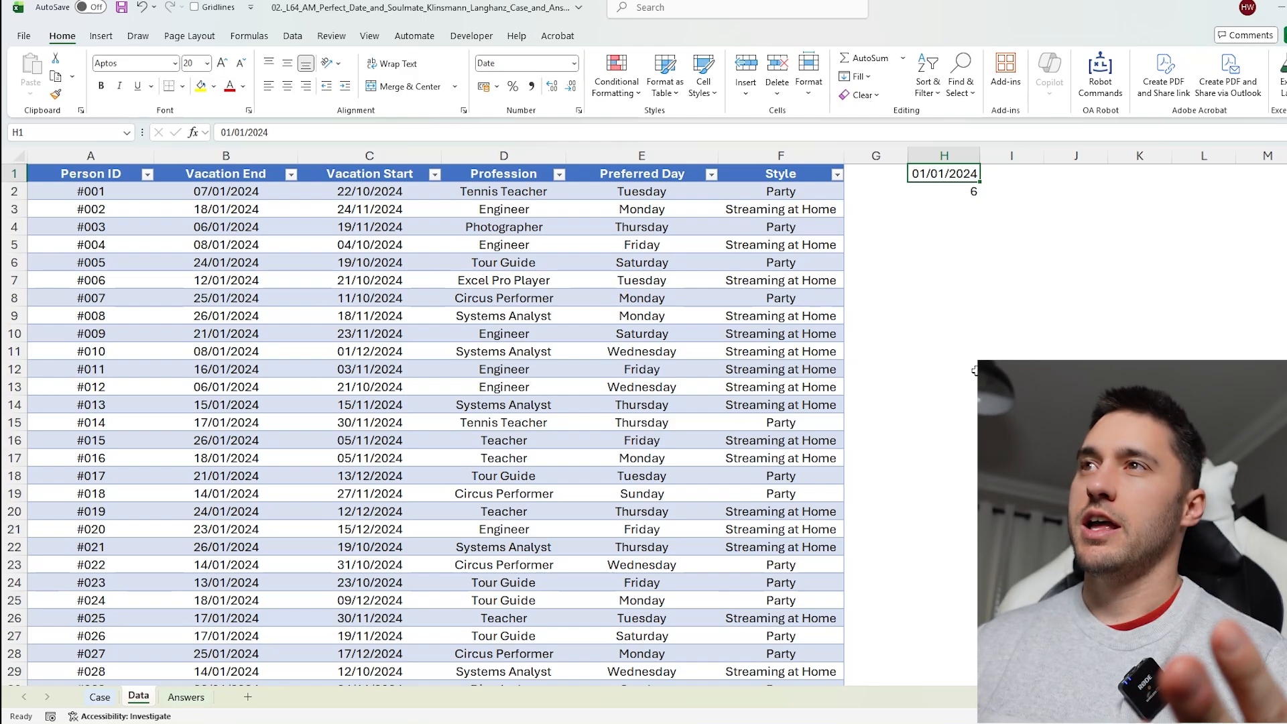
left_click(289, 198)
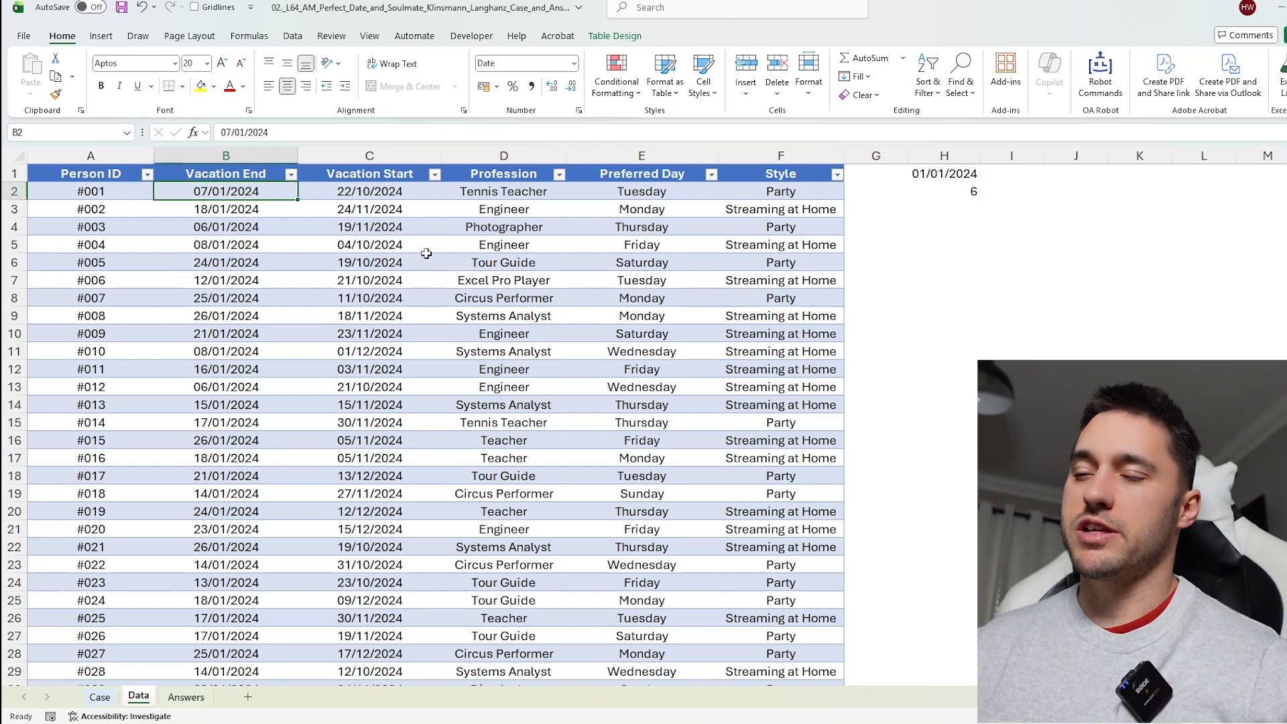
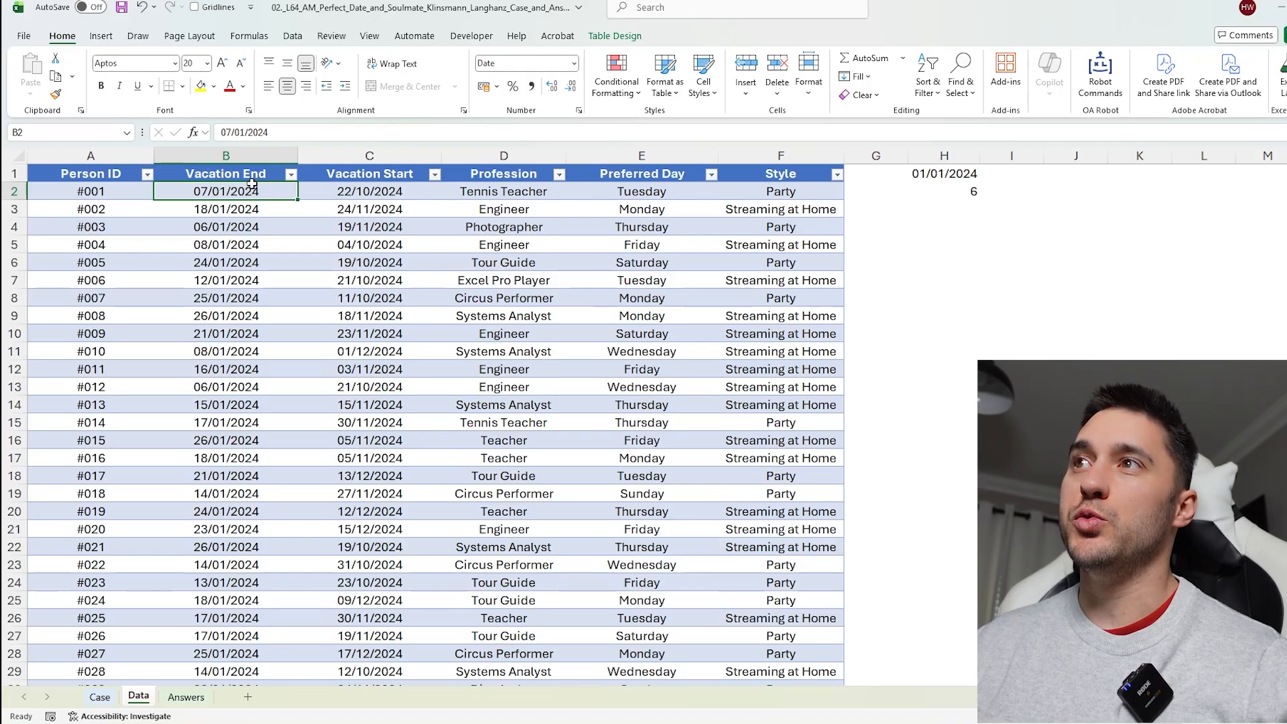
left_click(918, 193)
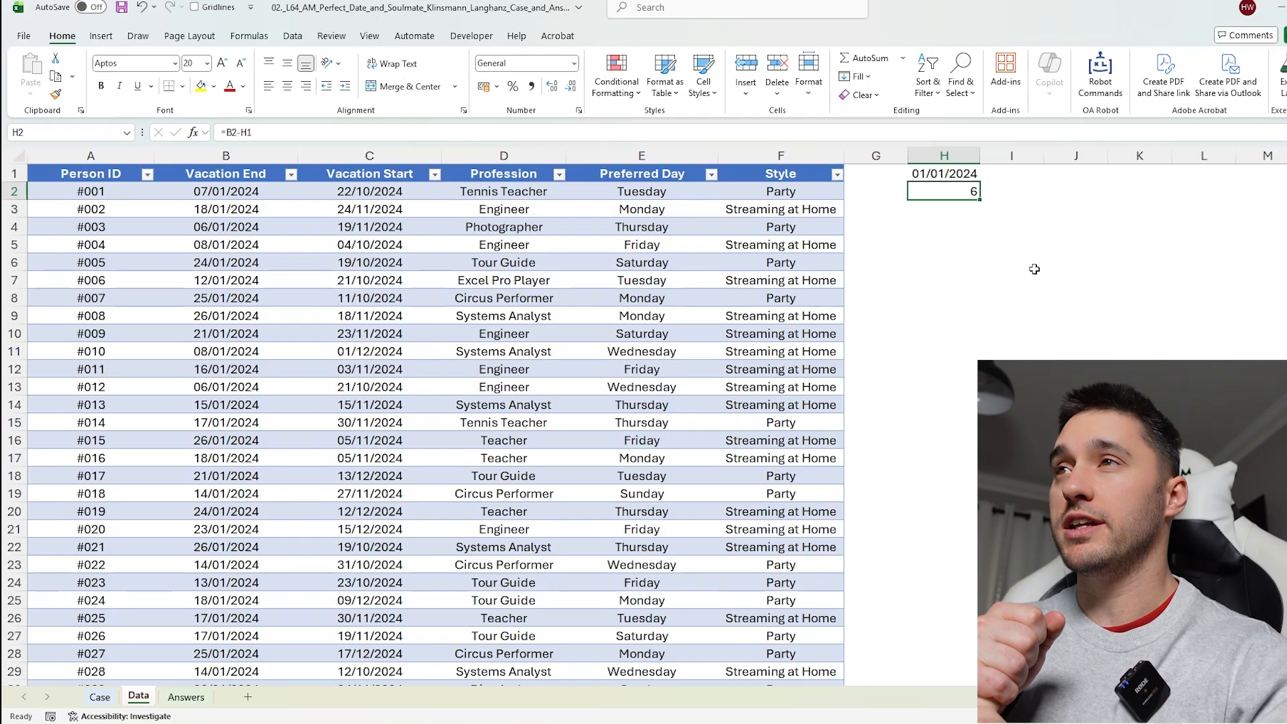
Set the vacation end date of person #001 in B2 to 1/1/2024.
left_click(240, 195)
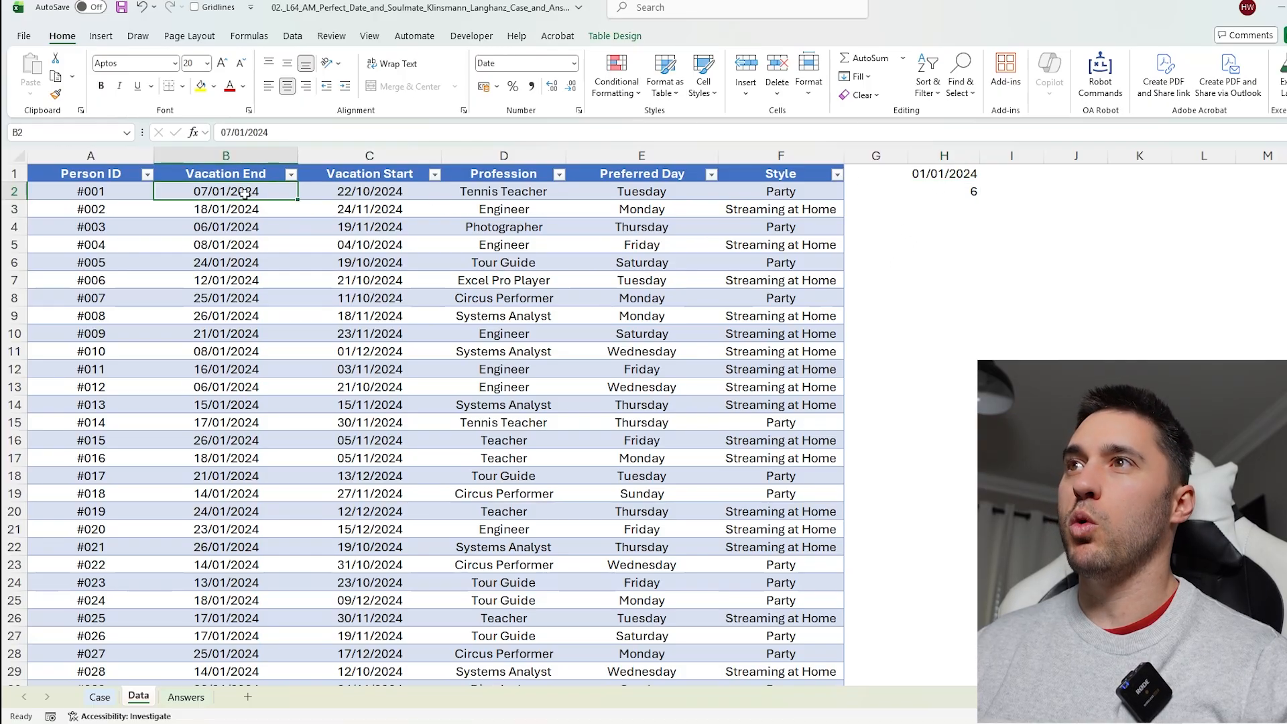
type("1/")
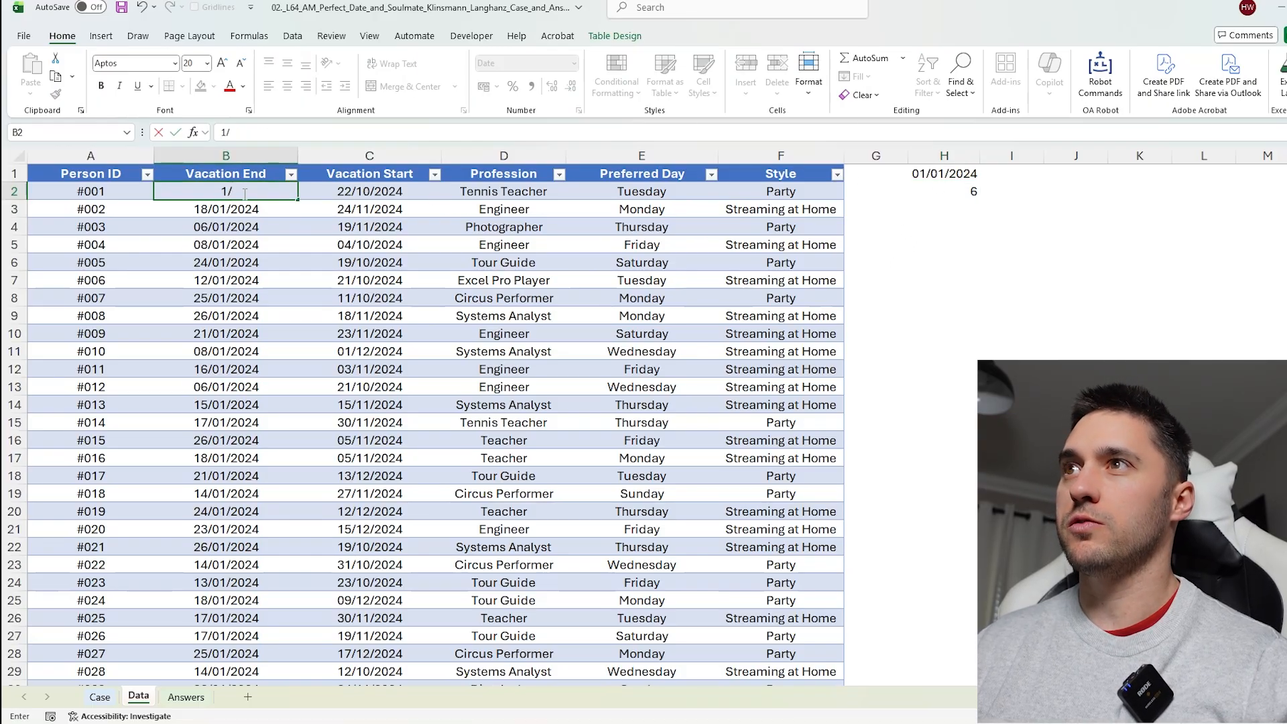
type("01/2024")
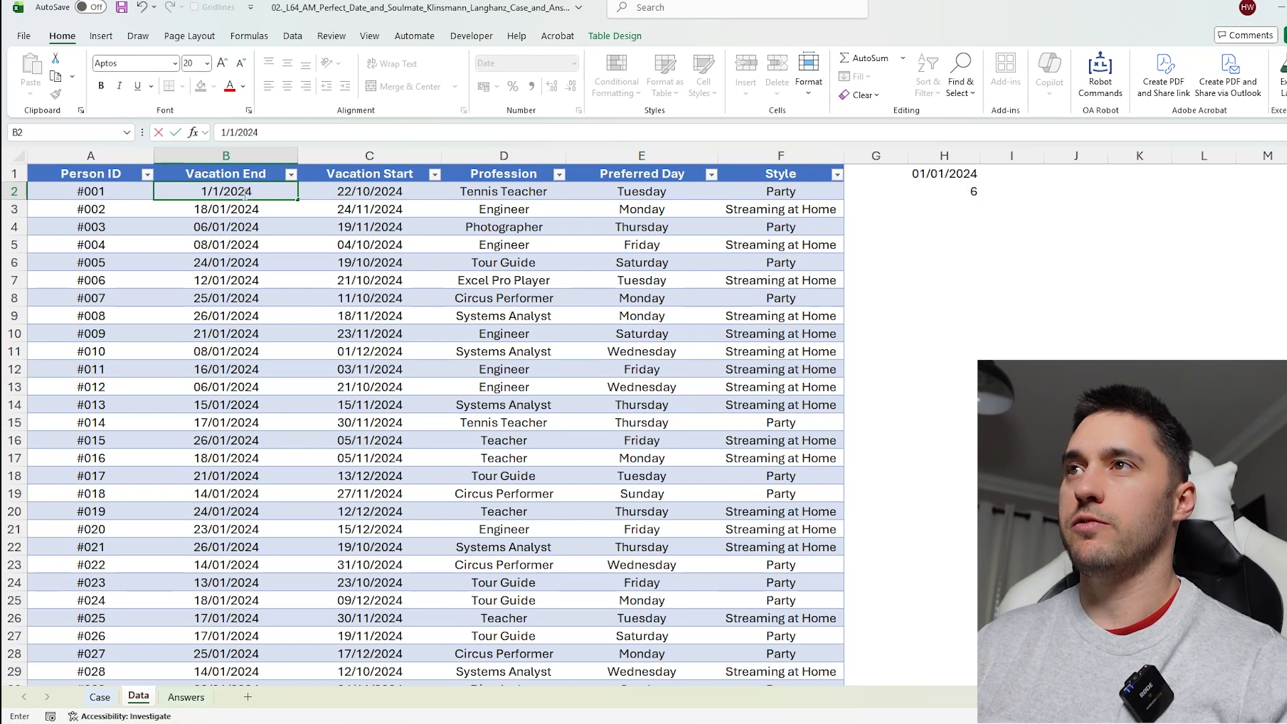
key("Return")
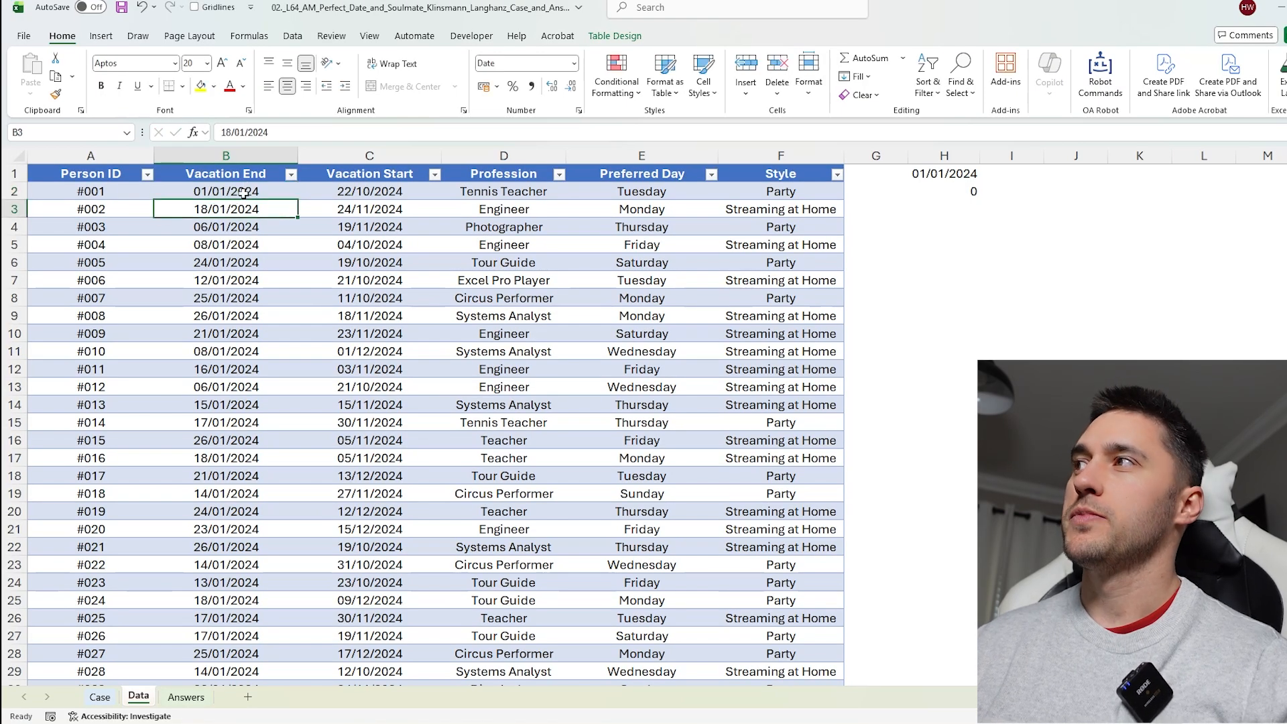
Add one day to the date subtraction in H2 so that its formula is =B2-H1+1.
left_click(946, 191)
left_click(201, 190)
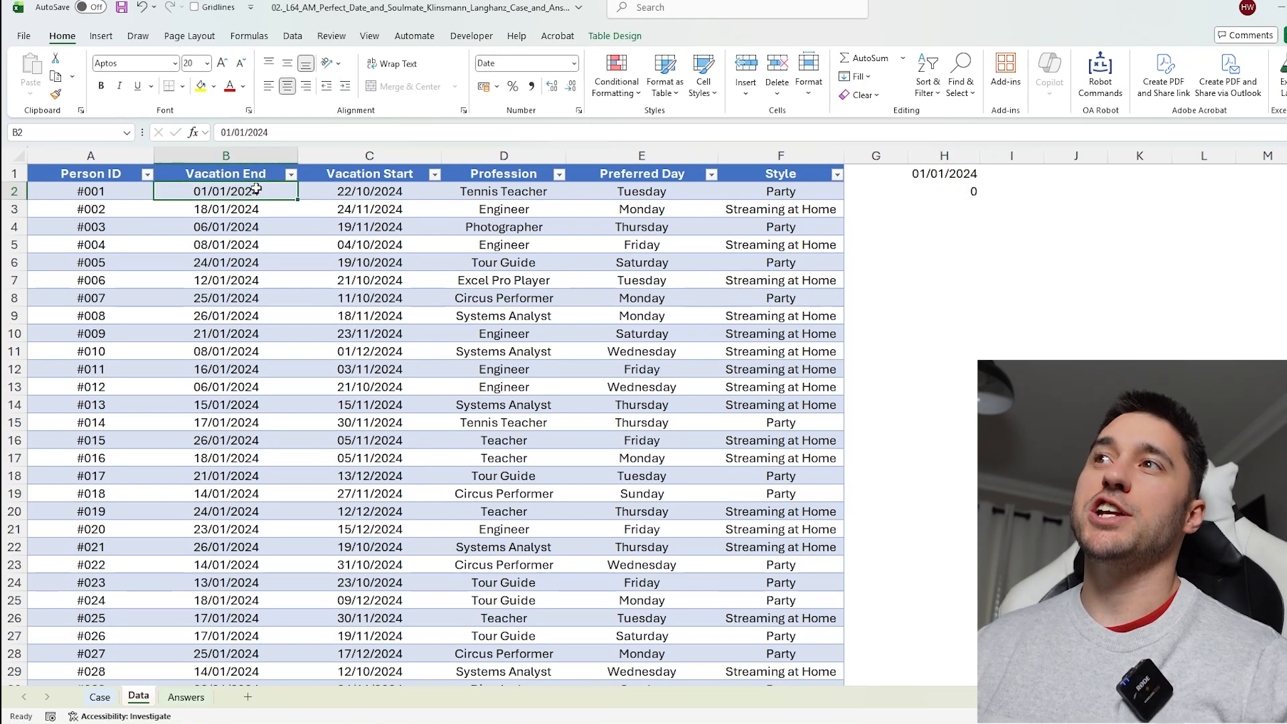
left_click(957, 188)
left_click(336, 134)
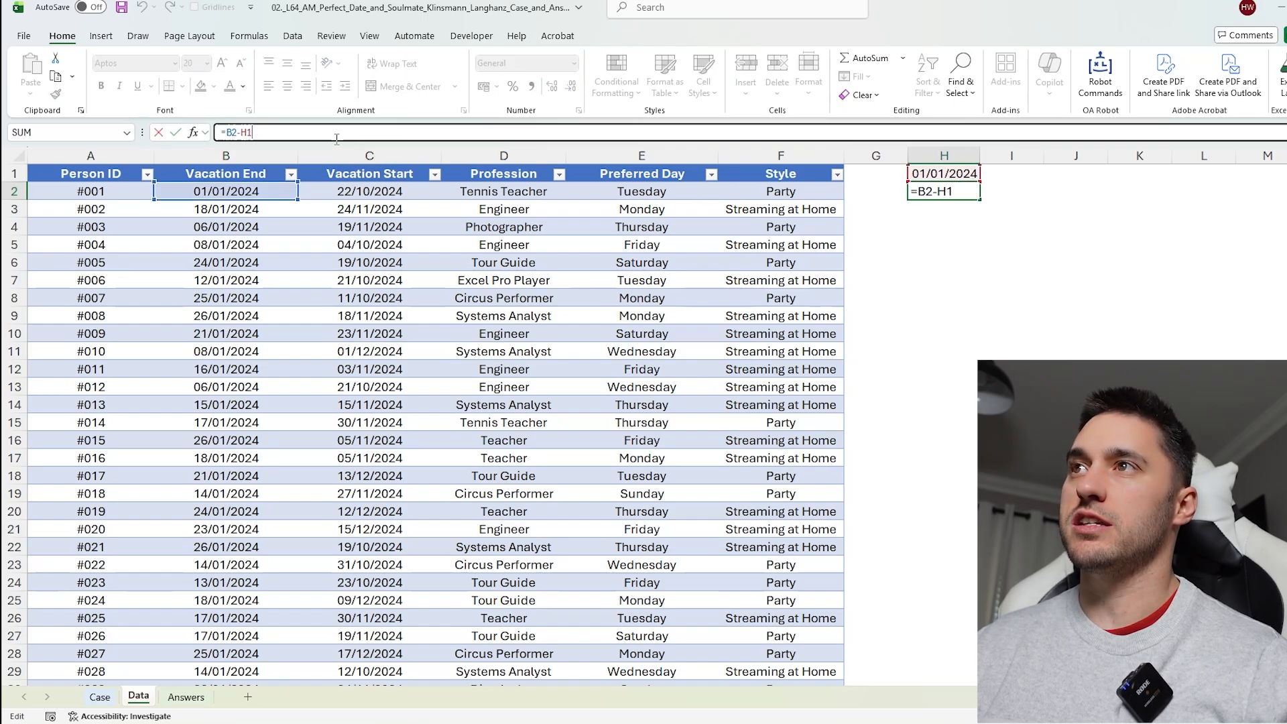
type("+1")
key("Return")
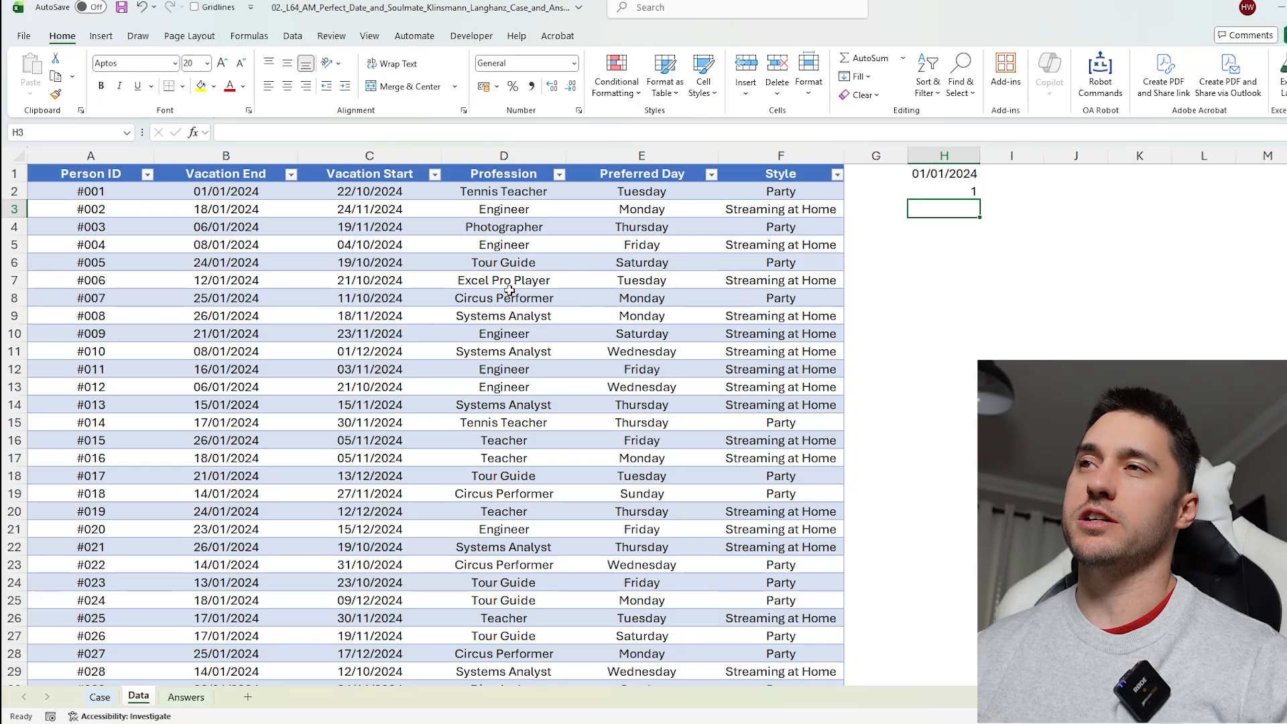
left_click(924, 362)
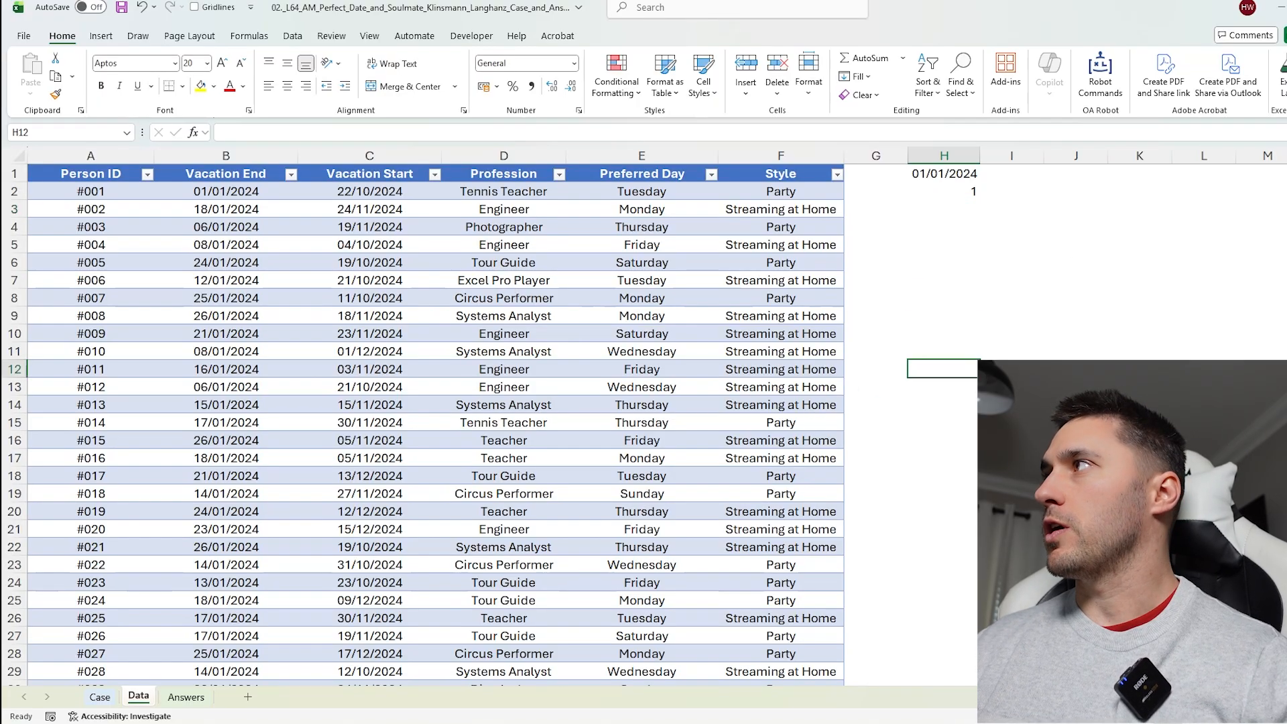
left_click(1167, 318)
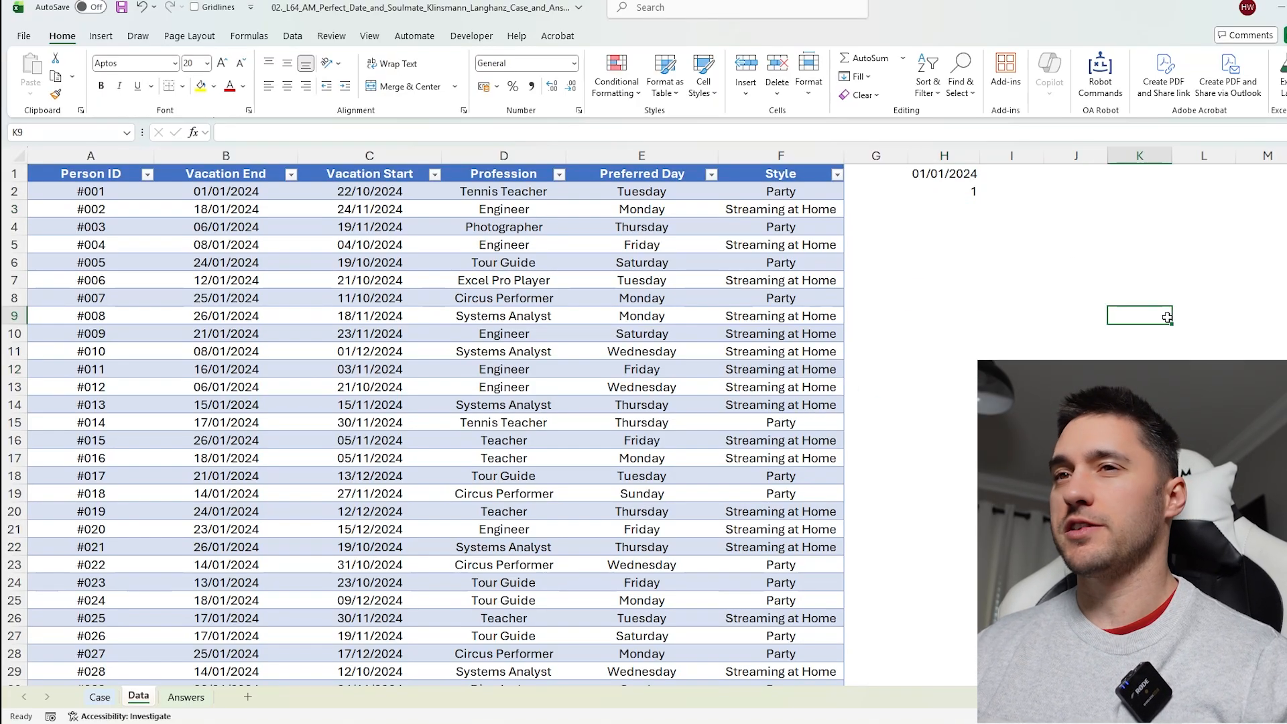
left_click(1012, 405)
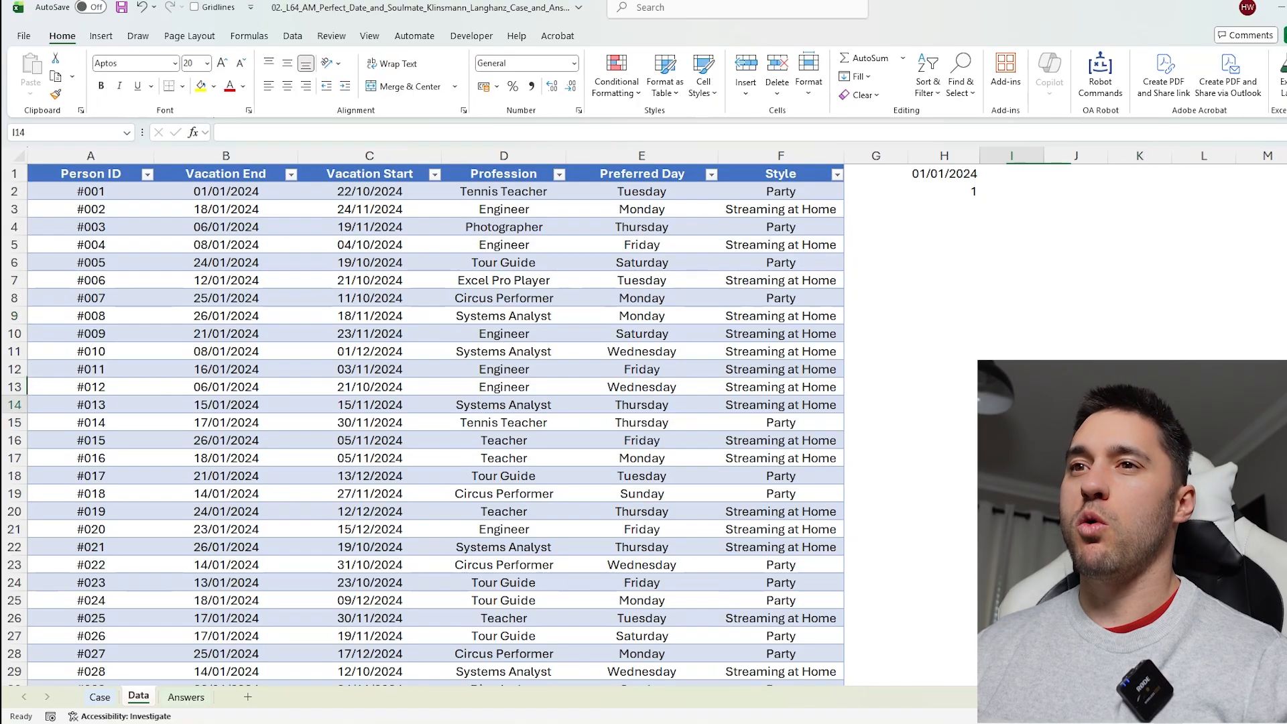